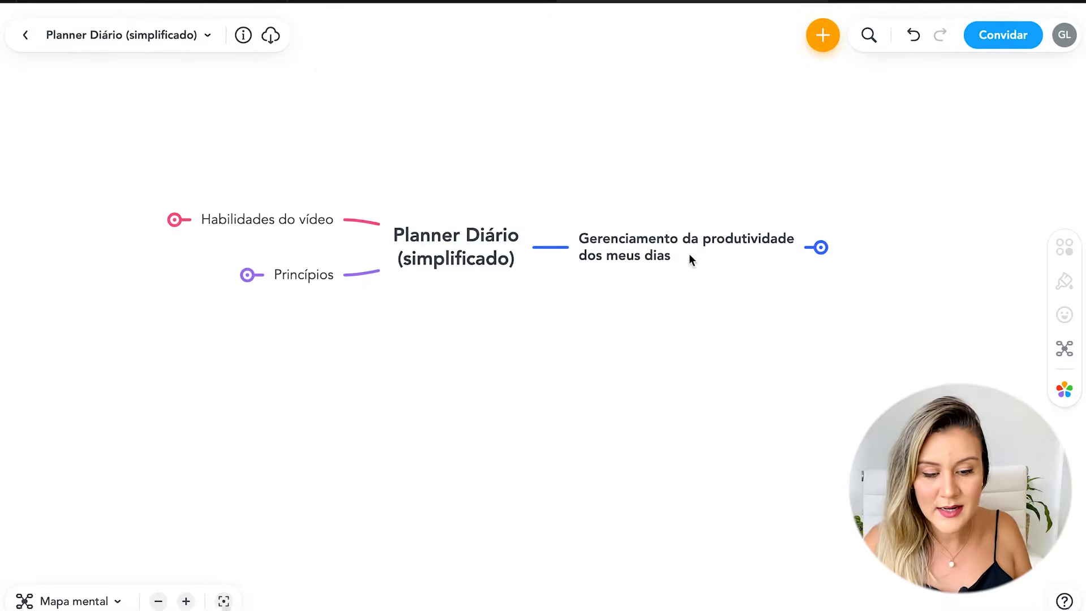
# Expand 'Gerenciamento da produtividade dos meus dias' and pan through its agenda, habits and Ferramentas subtopics.
pyautogui.moveTo(657, 310); pyautogui.dragTo(531, 332)
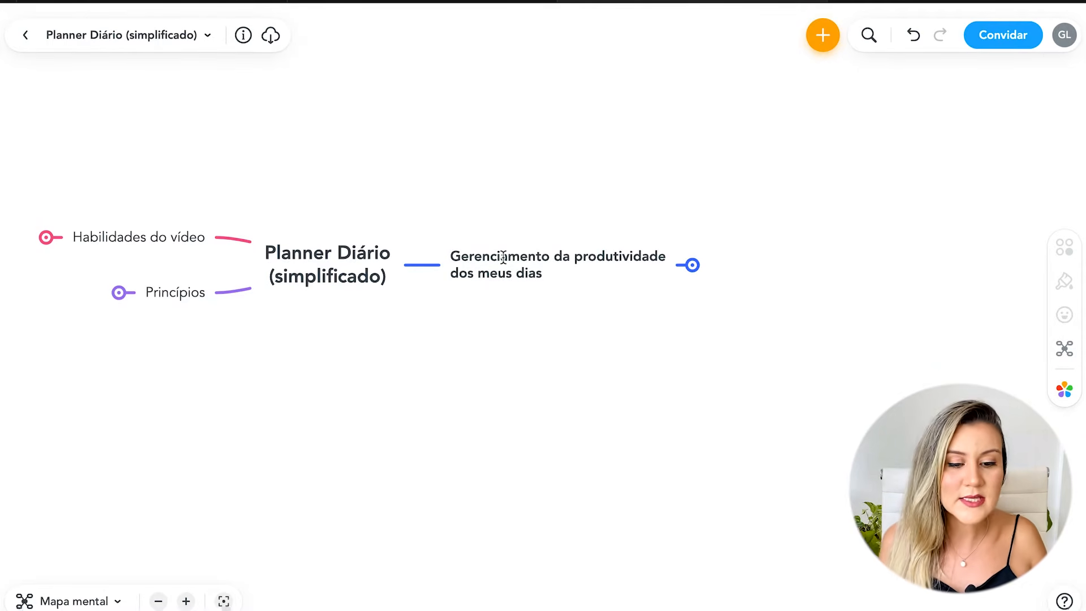
pyautogui.click(692, 266)
pyautogui.moveTo(795, 353); pyautogui.dragTo(442, 385)
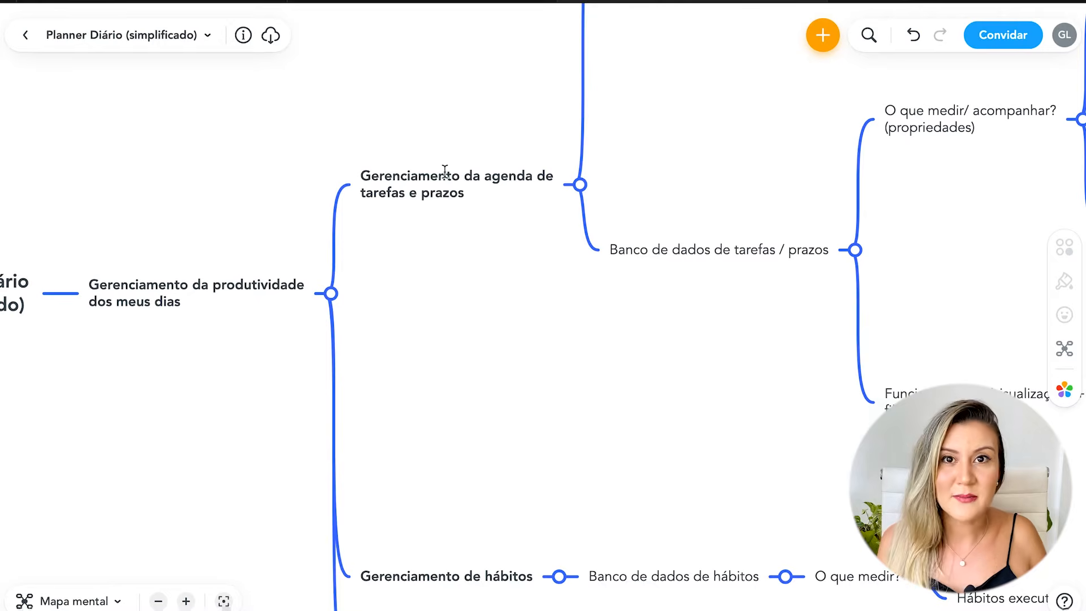
pyautogui.moveTo(492, 315); pyautogui.dragTo(451, 299)
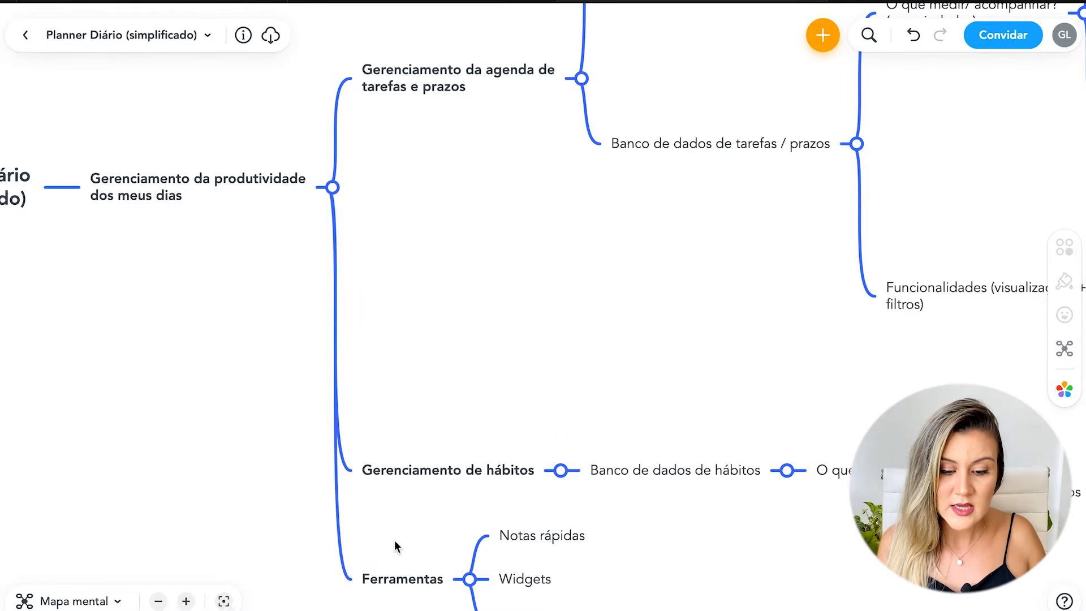
pyautogui.moveTo(398, 558); pyautogui.dragTo(400, 437)
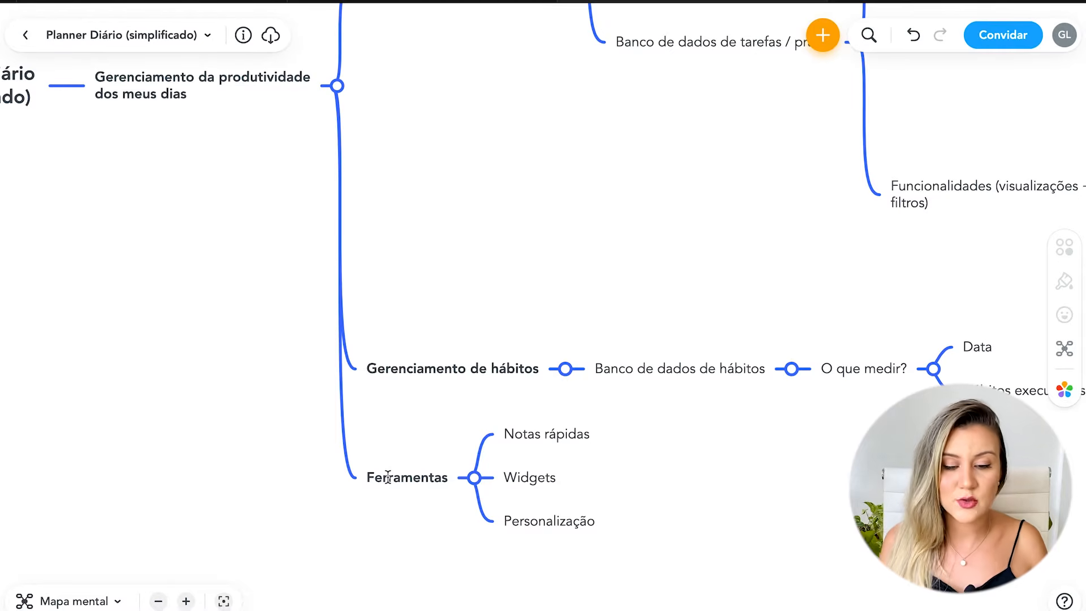
pyautogui.moveTo(466, 236); pyautogui.dragTo(447, 362)
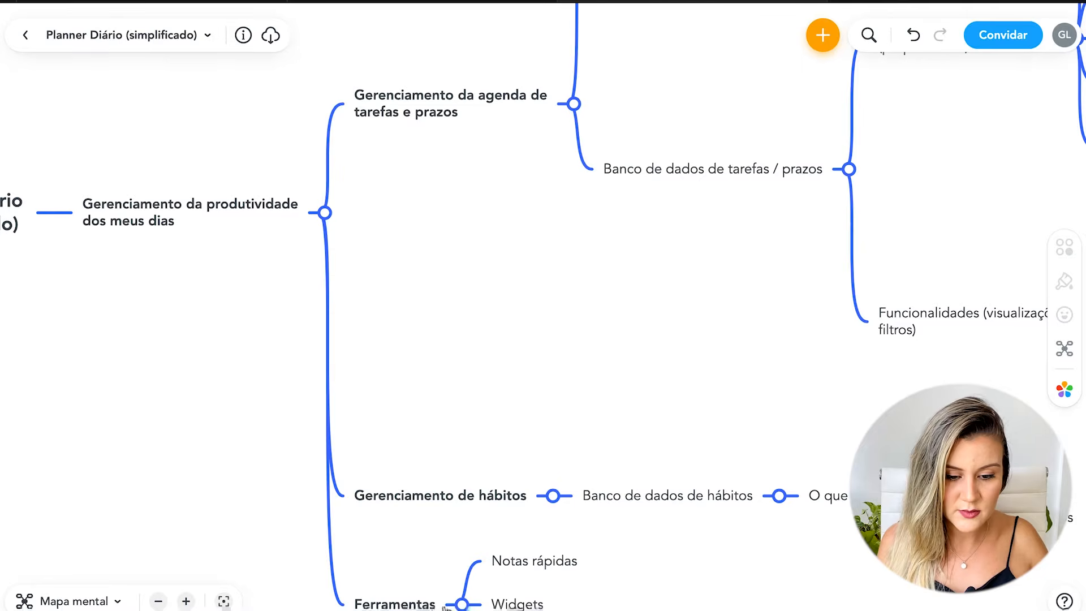
# Collapse 'Gerenciamento de hábitos' and pan across the task agenda branch to its Funcionalidades subtopics.
pyautogui.click(553, 496)
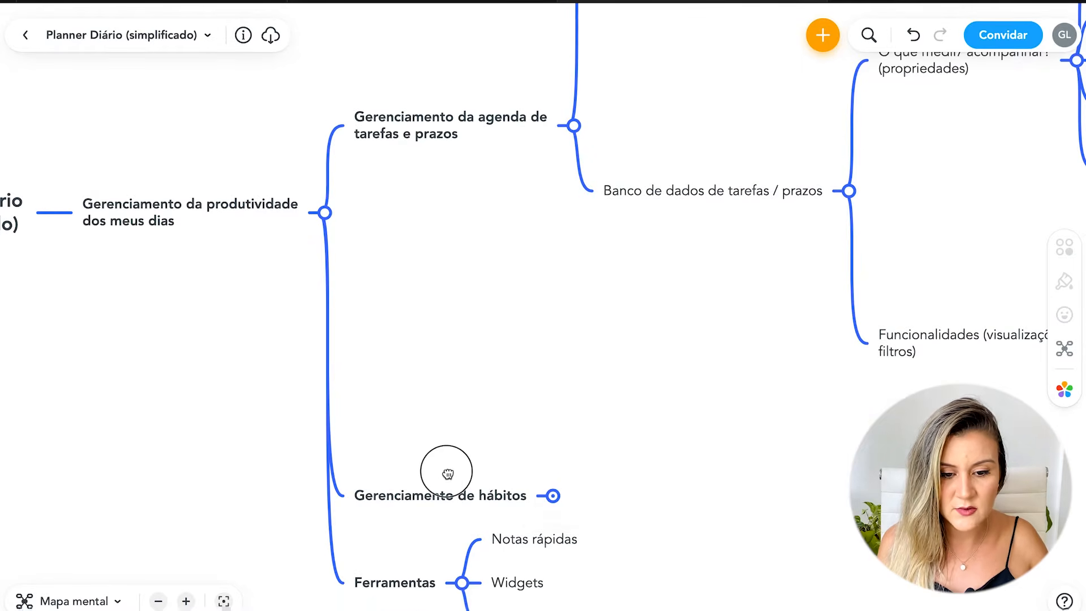
pyautogui.moveTo(448, 474); pyautogui.dragTo(409, 531)
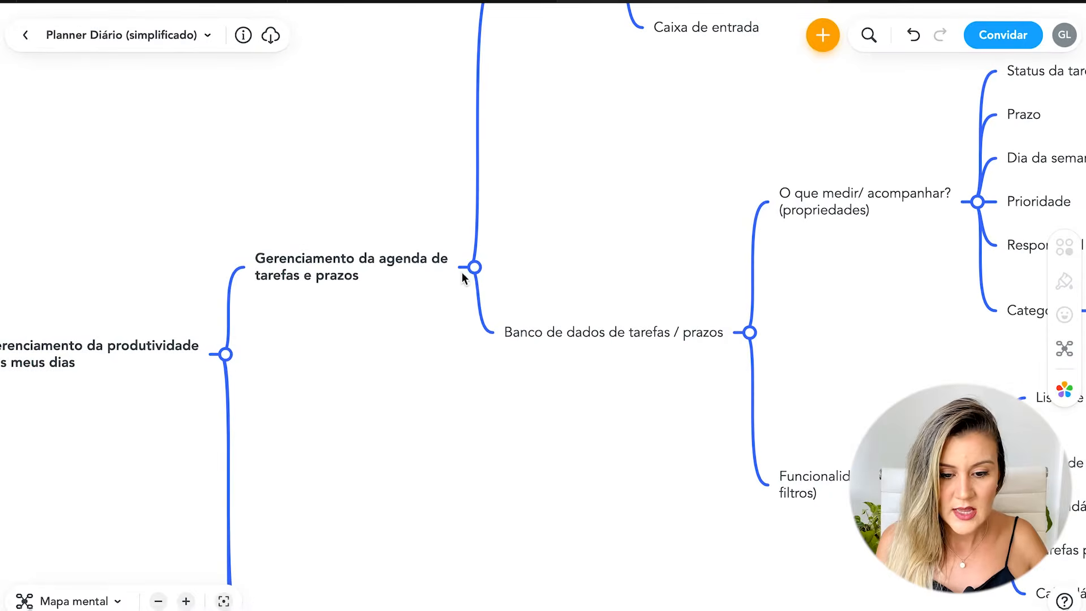
pyautogui.moveTo(345, 416); pyautogui.dragTo(329, 468)
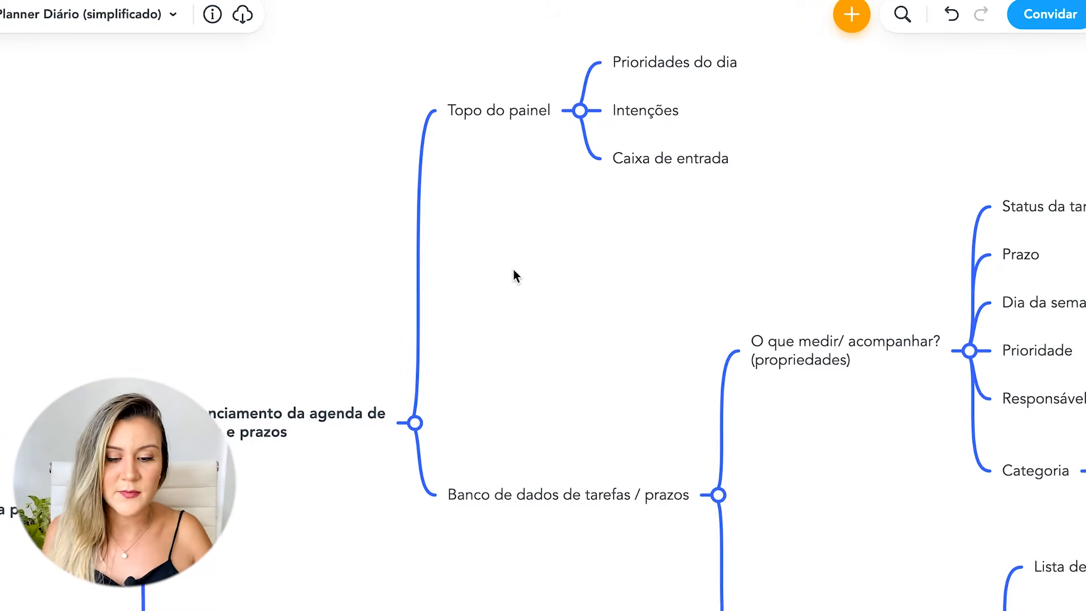
pyautogui.moveTo(558, 538); pyautogui.dragTo(520, 502)
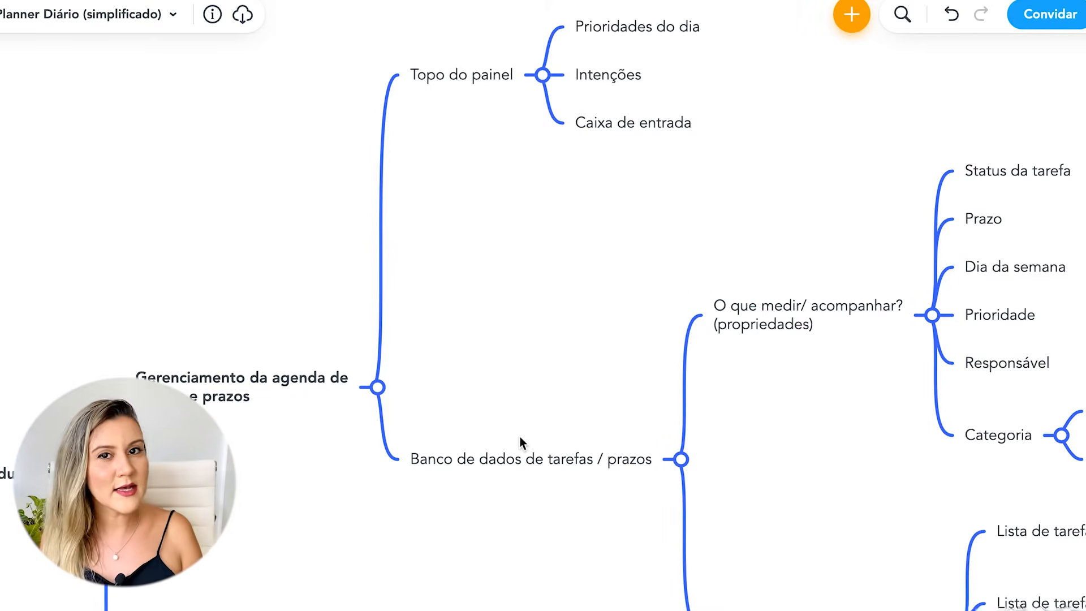
pyautogui.moveTo(584, 376); pyautogui.dragTo(347, 255)
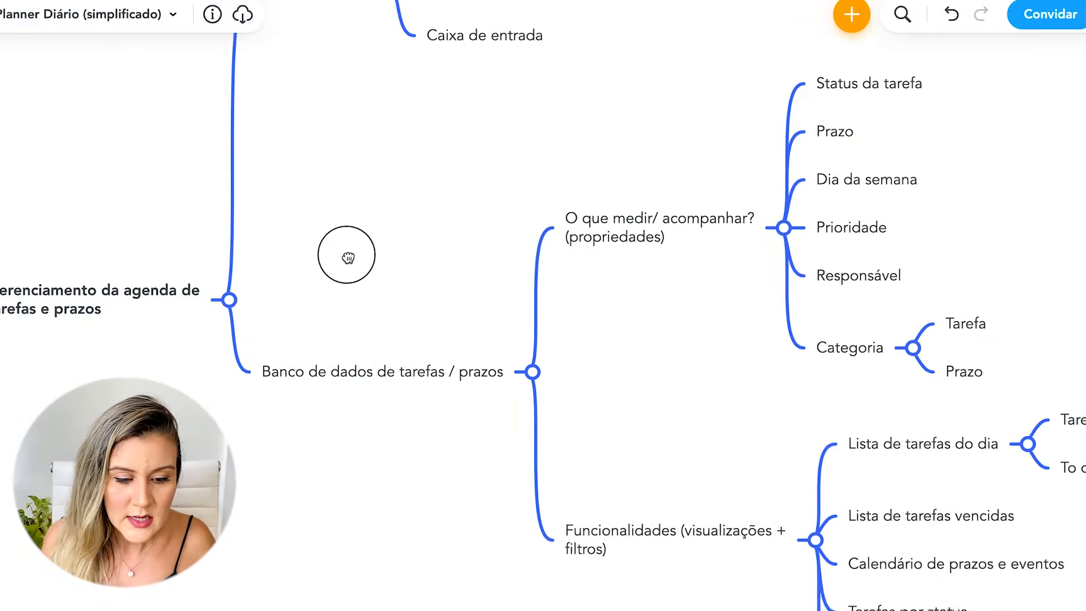
pyautogui.moveTo(559, 405); pyautogui.dragTo(422, 319)
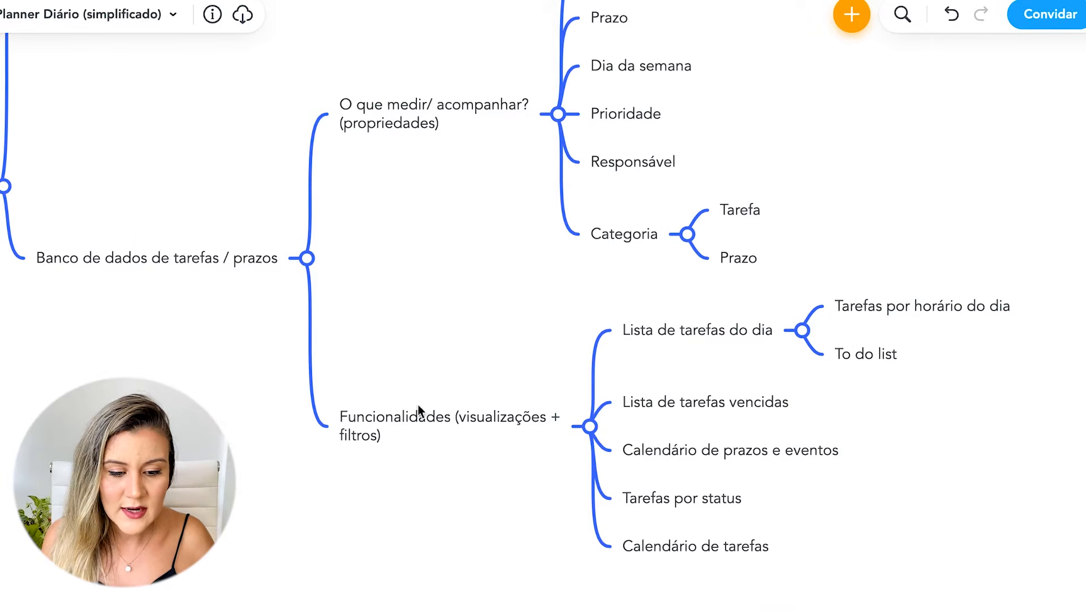
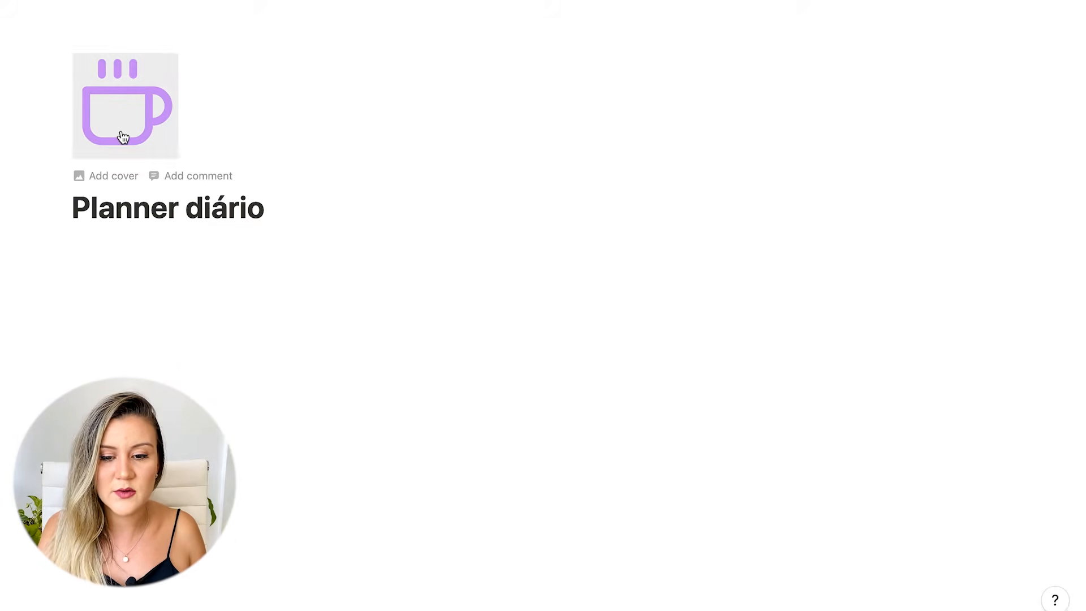
# Insert a Database - Inline block via /data directly below the Planner diário title.
pyautogui.press('super+Tab')
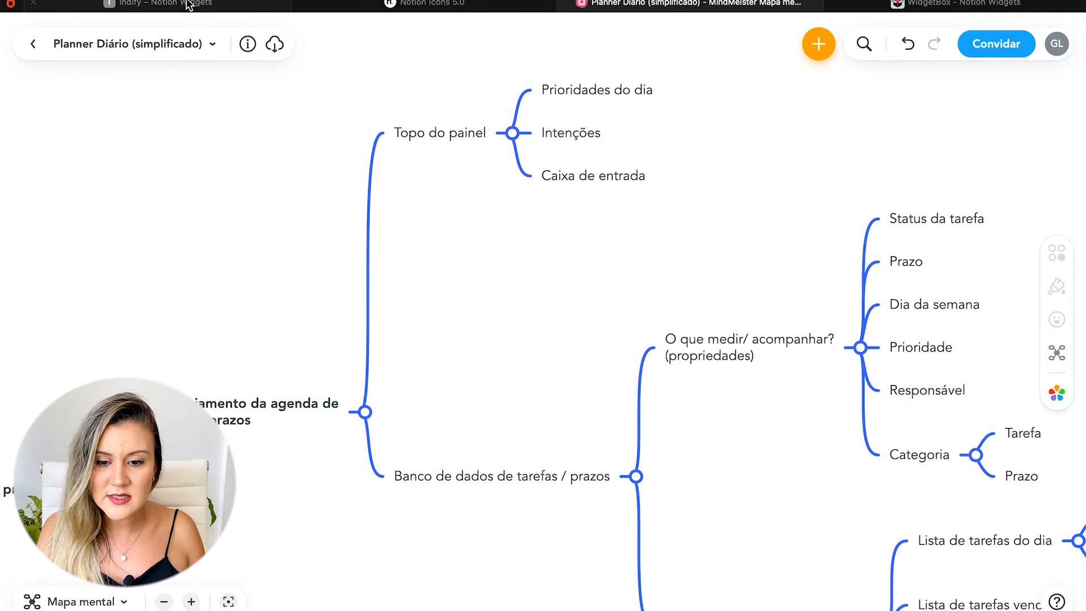
pyautogui.click(431, 8)
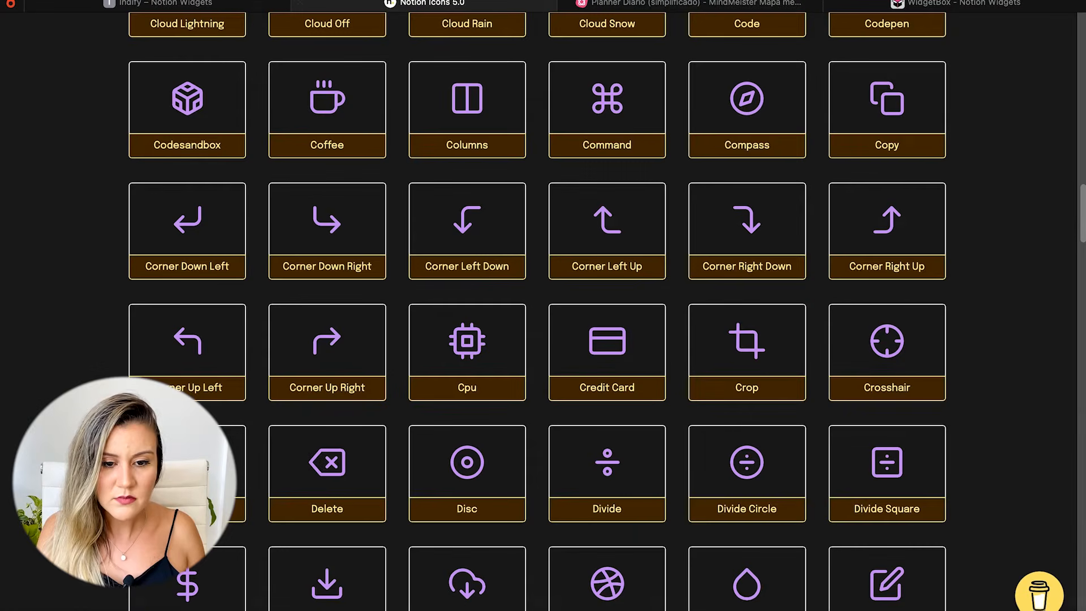
pyautogui.scroll(20, 634, 170)
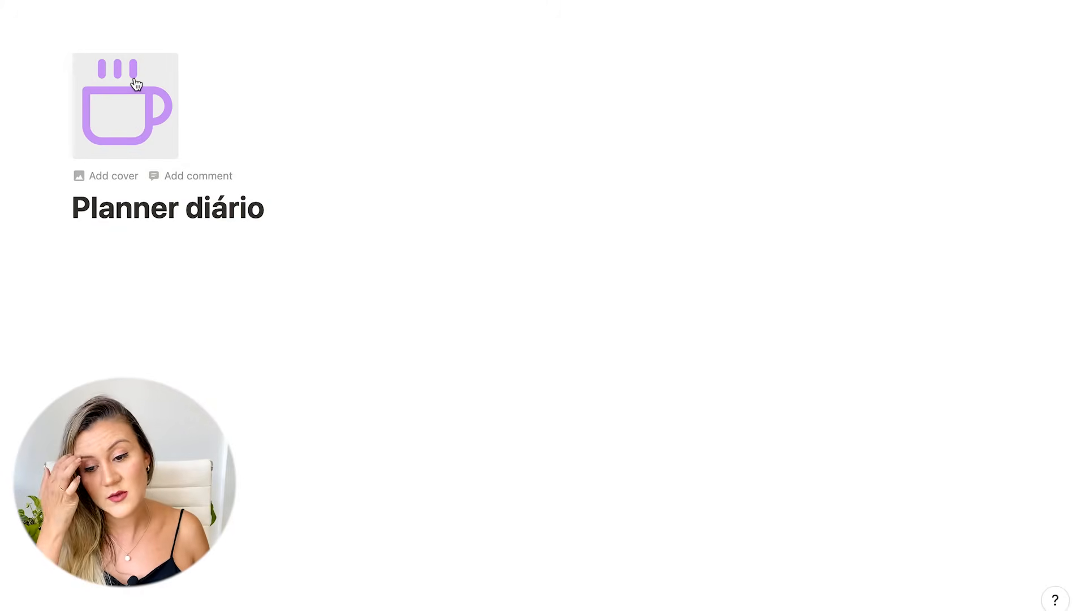
pyautogui.click(145, 242)
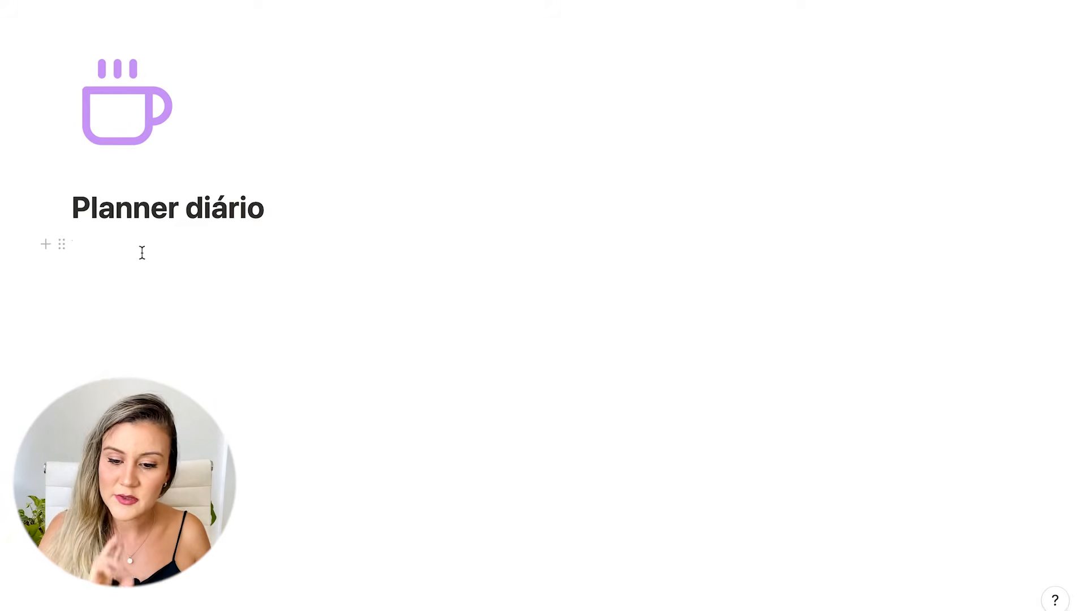
pyautogui.press('Return')
pyautogui.write('/')
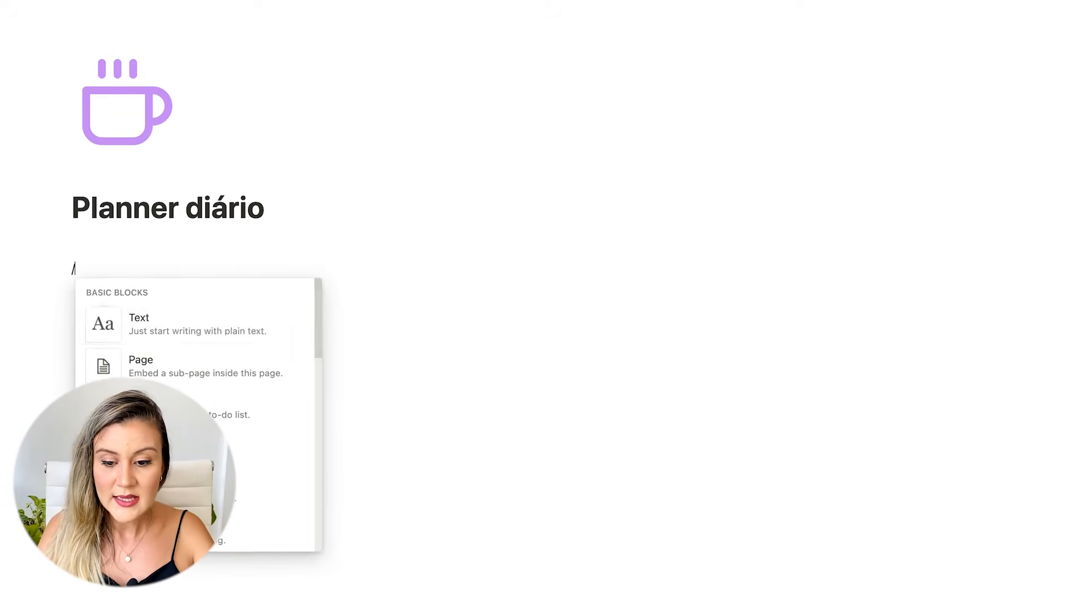
pyautogui.write('data')
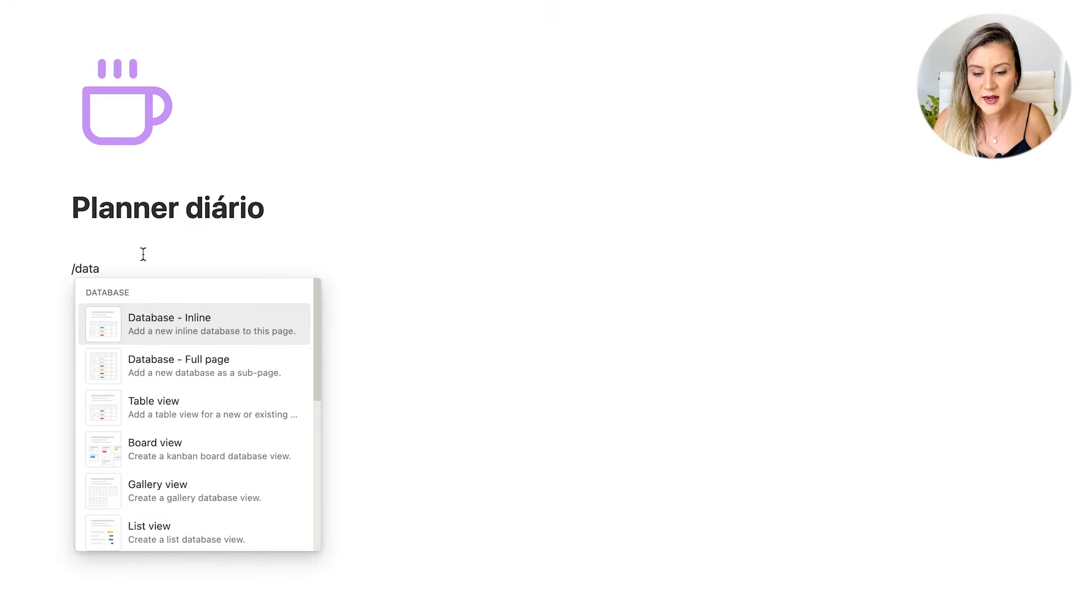
pyautogui.moveTo(154, 329)
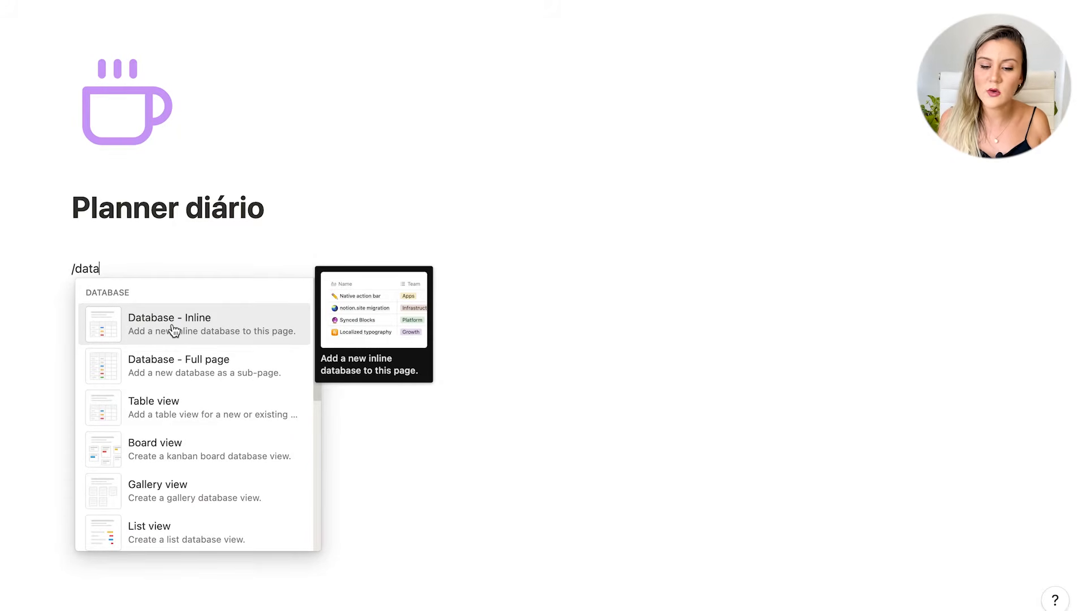
pyautogui.moveTo(191, 364)
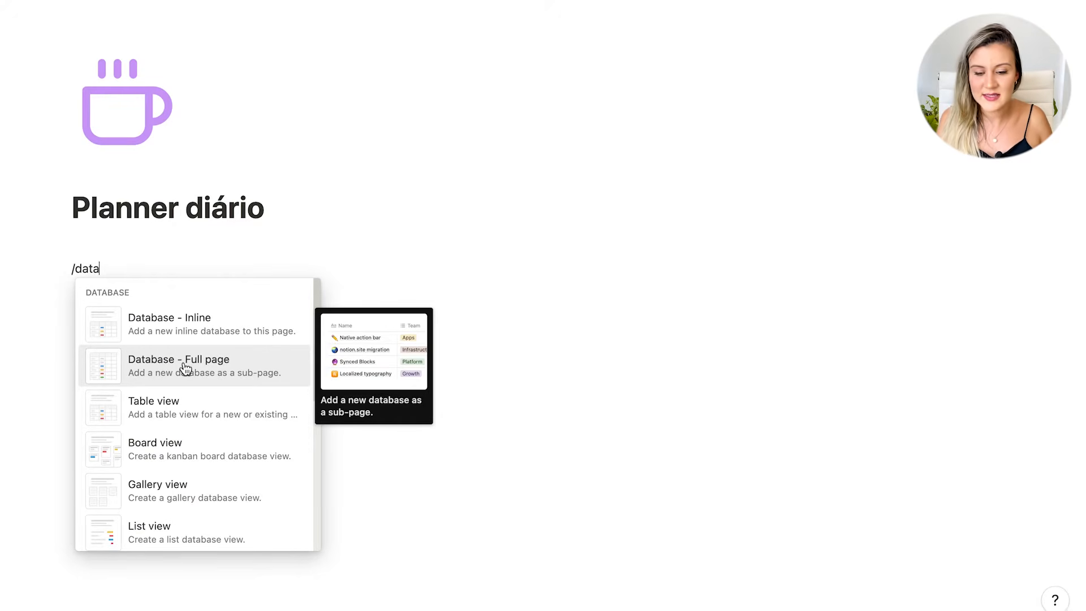
pyautogui.click(201, 326)
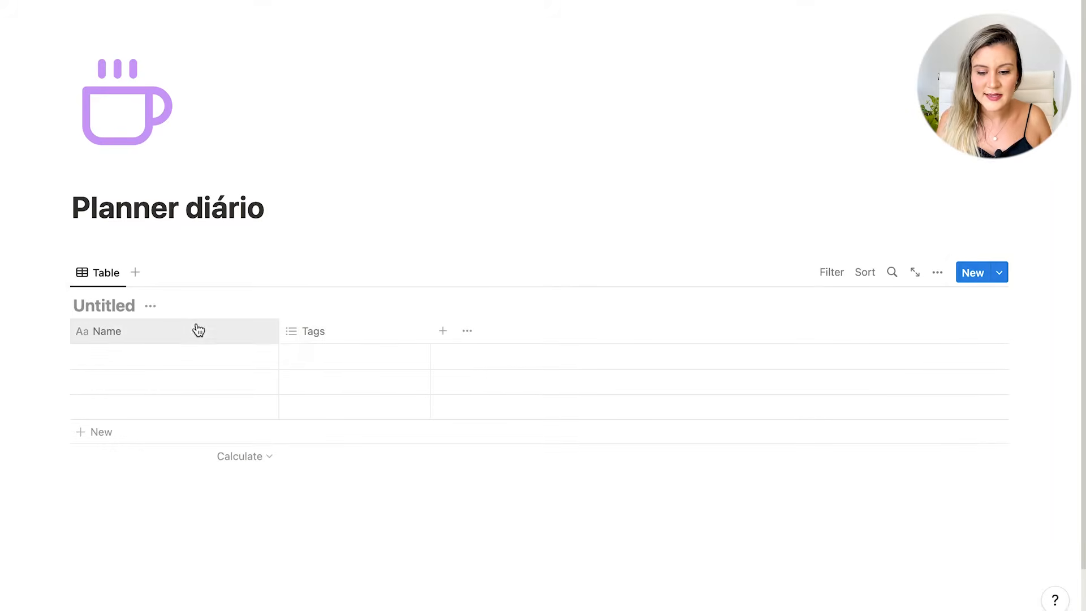
# Title the new inline database 'Dias', checking the planner mind map for reference.
pyautogui.write('Dias')
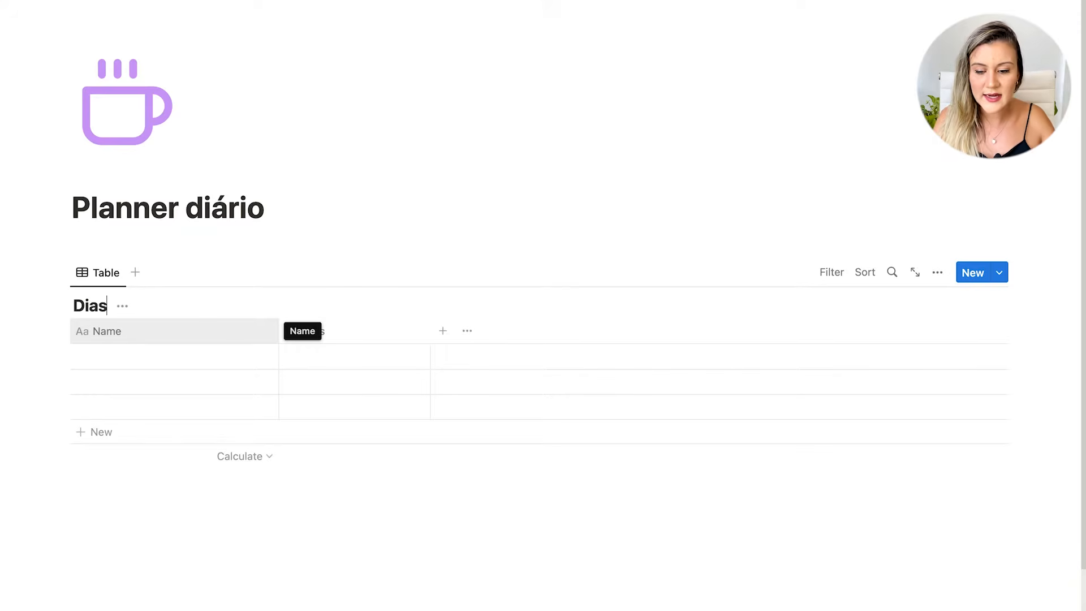
pyautogui.press('super+Tab')
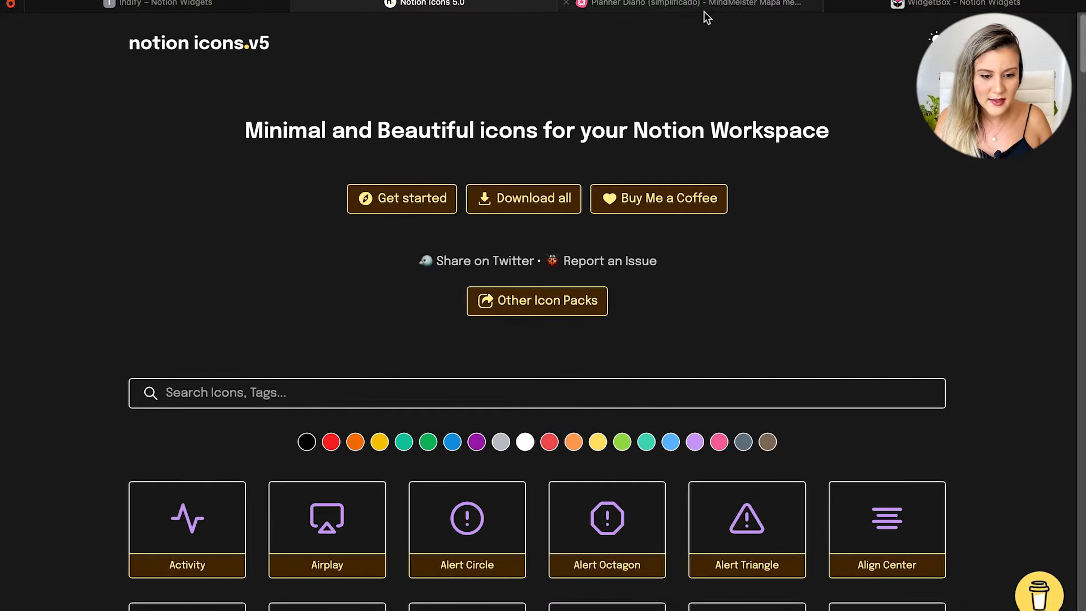
pyautogui.click(703, 7)
pyautogui.scroll(-3, 400, 223)
pyautogui.hscroll(-4, 400, 223)
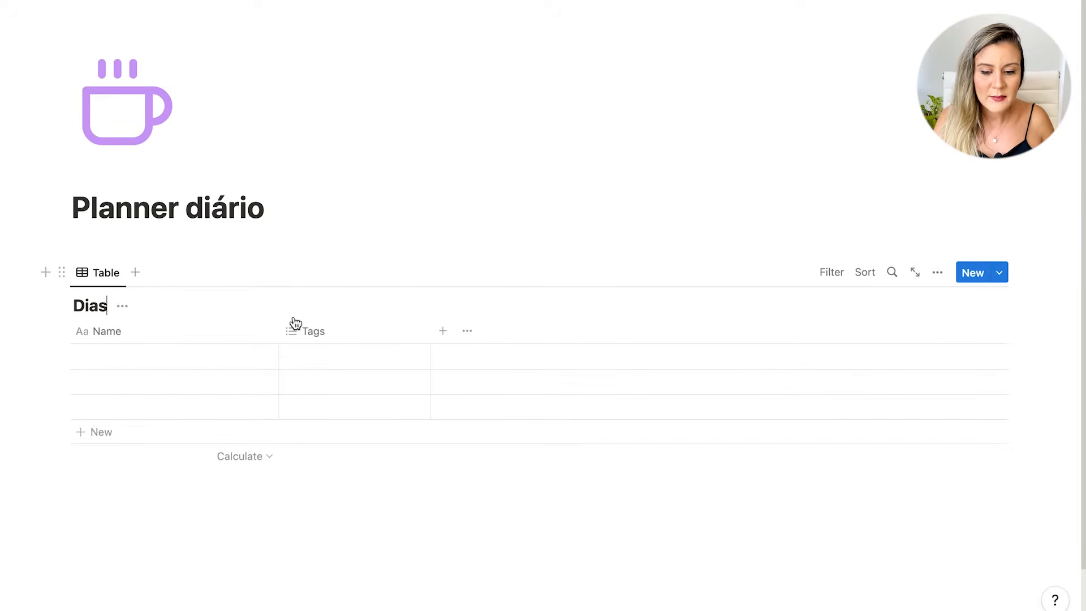
# Change the Dias view layout from table to Calendar, showing December 2022.
pyautogui.click(937, 277)
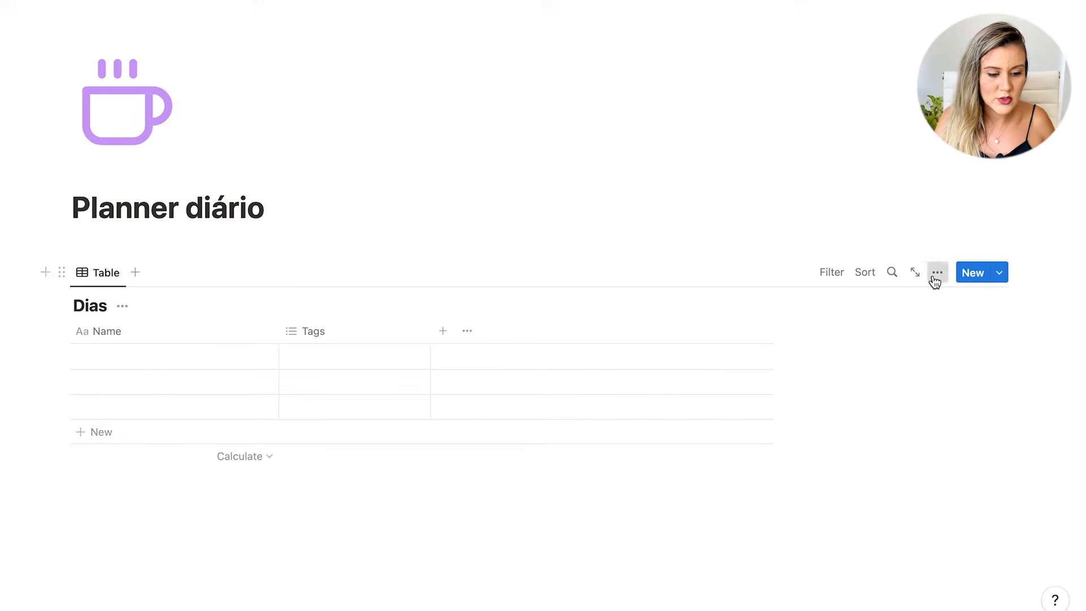
pyautogui.click(864, 371)
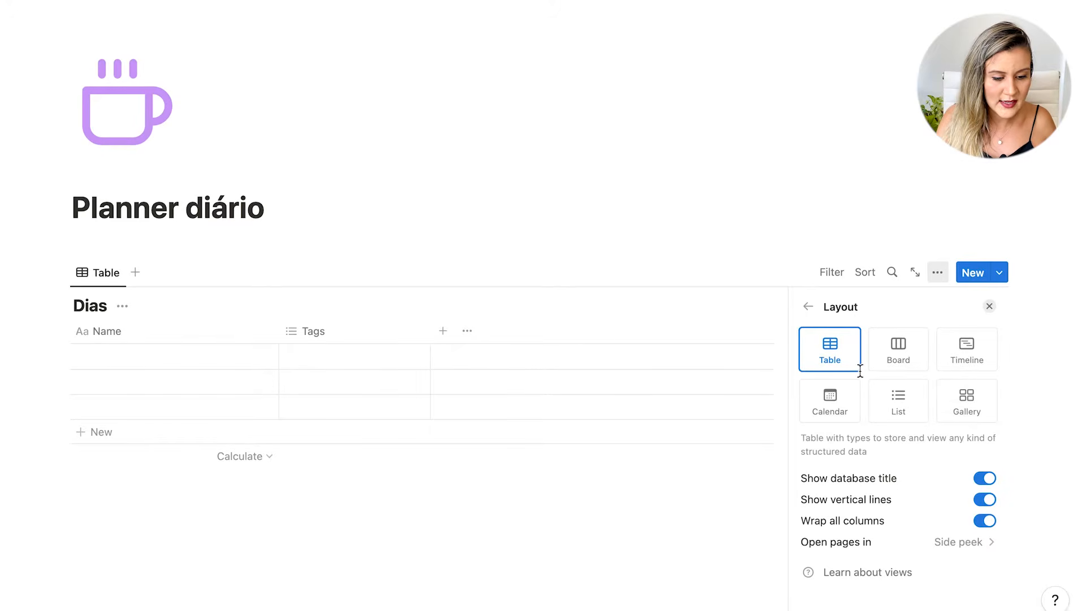
pyautogui.click(829, 399)
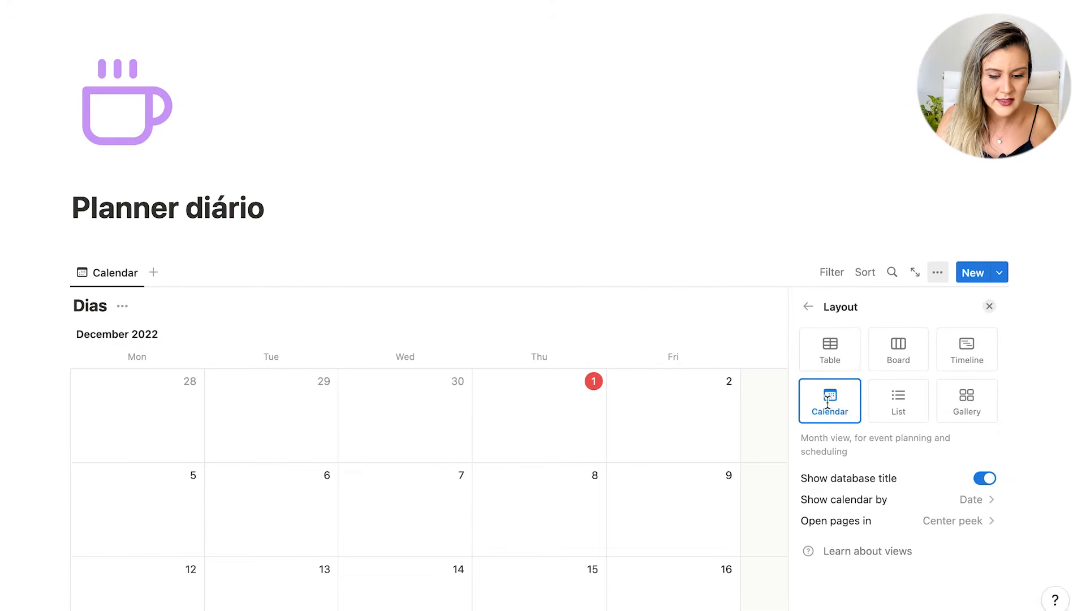
pyautogui.click(495, 215)
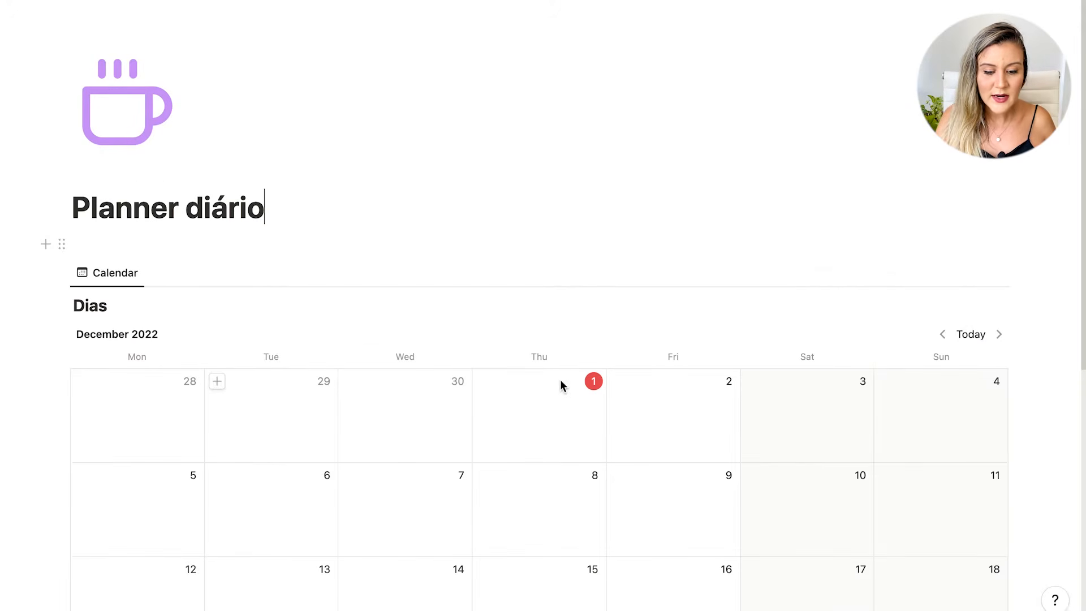
pyautogui.scroll(-2, 560, 379)
pyautogui.scroll(-1, 519, 285)
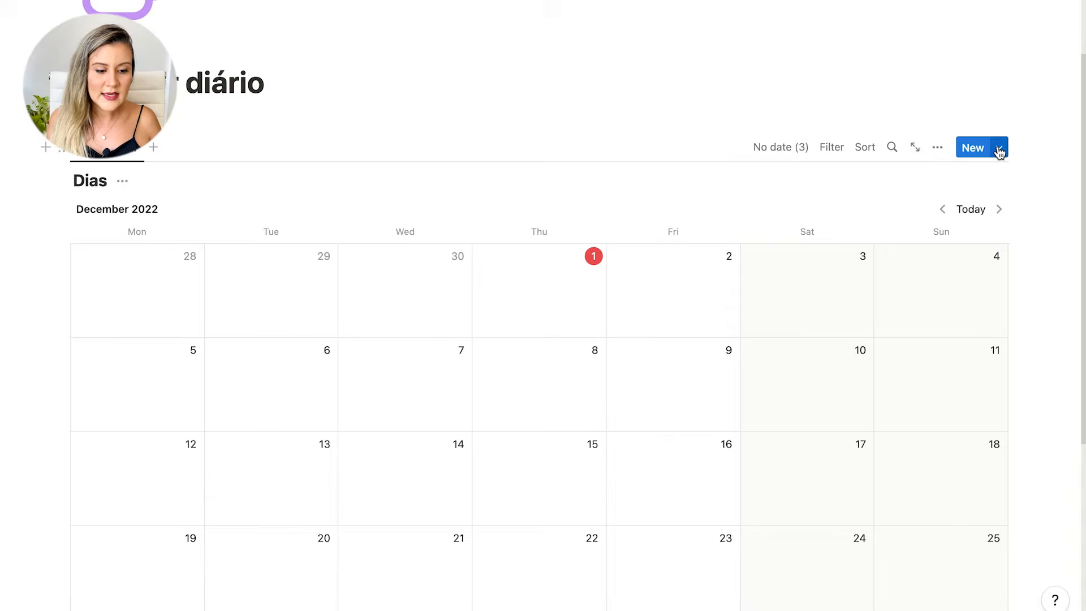
# Create a new Dias page template named 'Novo Dia produtivo' and open it full page.
pyautogui.click(1000, 151)
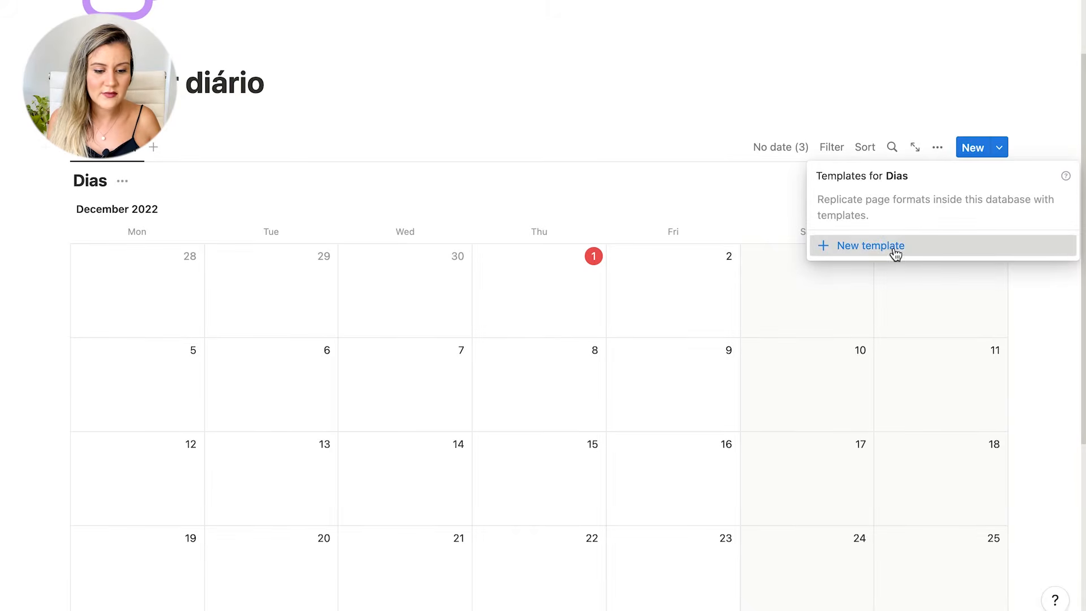
pyautogui.click(895, 248)
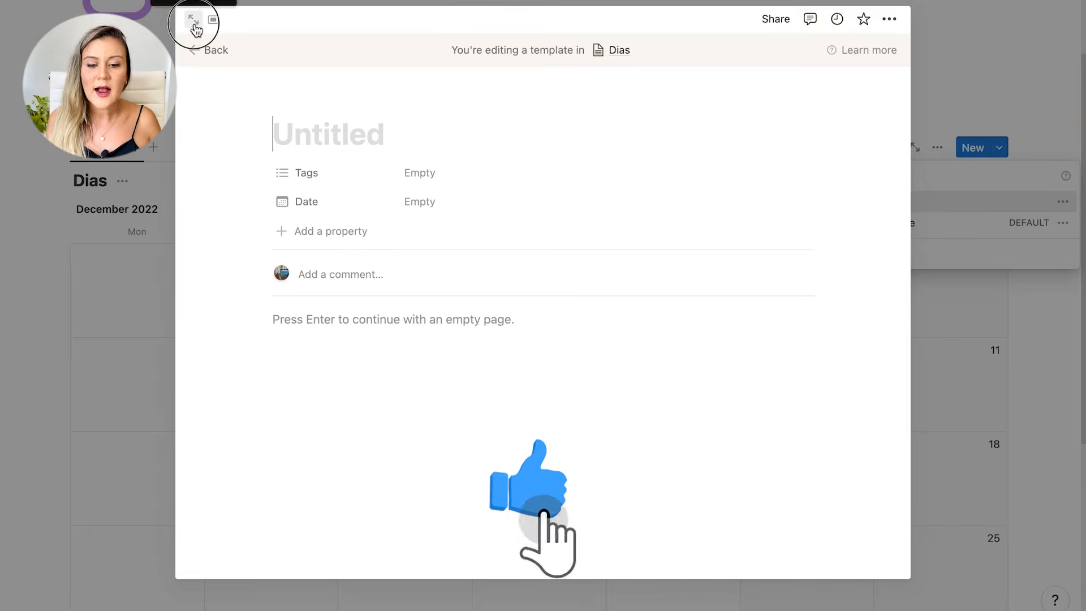
pyautogui.click(193, 20)
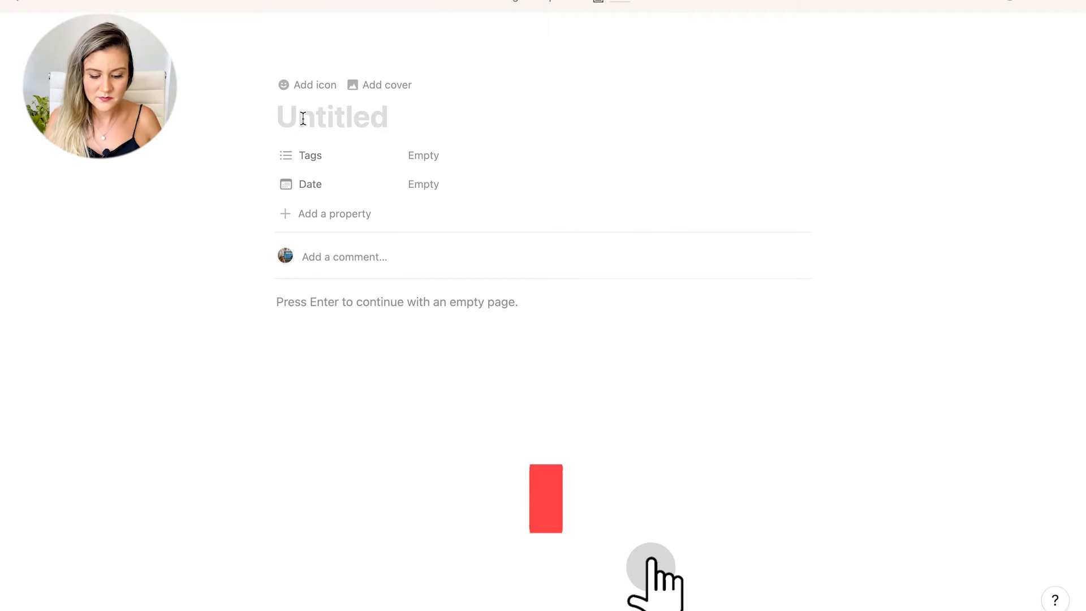
pyautogui.write('Novo D')
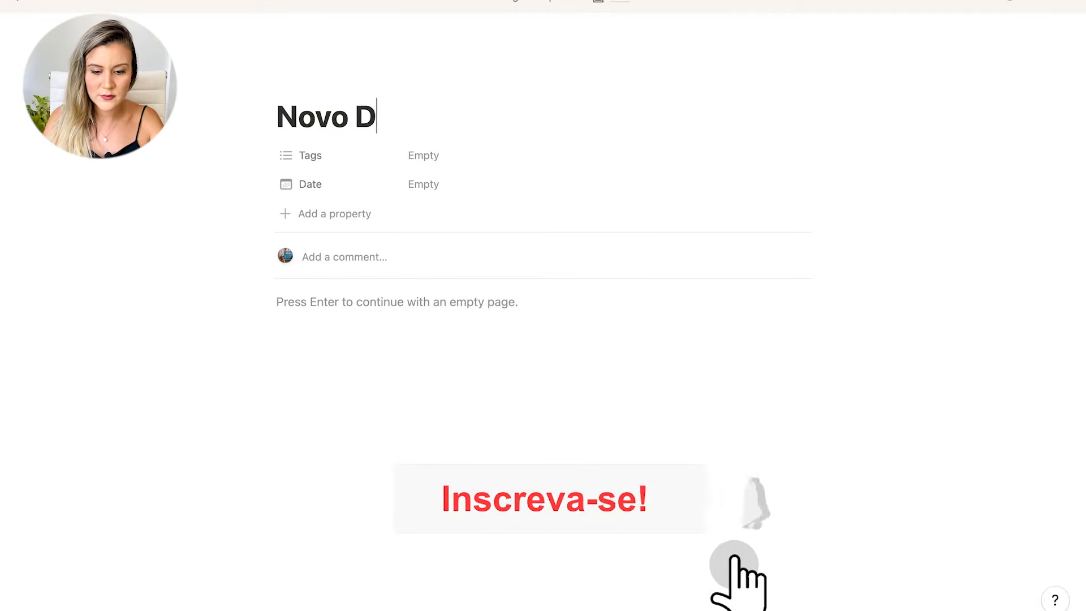
pyautogui.write('ia produtivo')
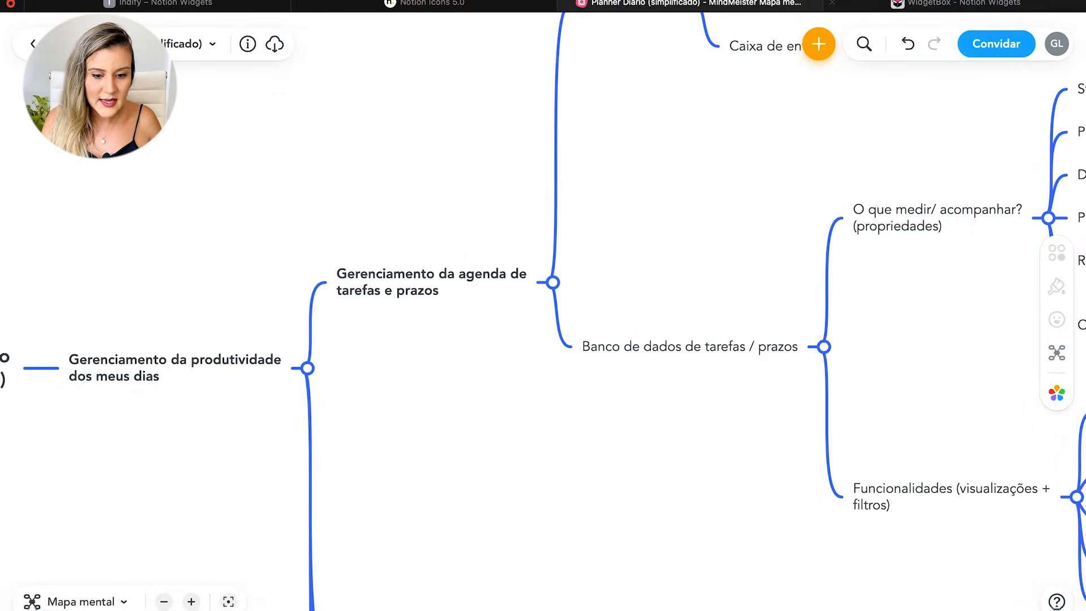
# Give the template a yellow Calendar icon from Notion Icons 5.0 via its image link.
pyautogui.click(442, 4)
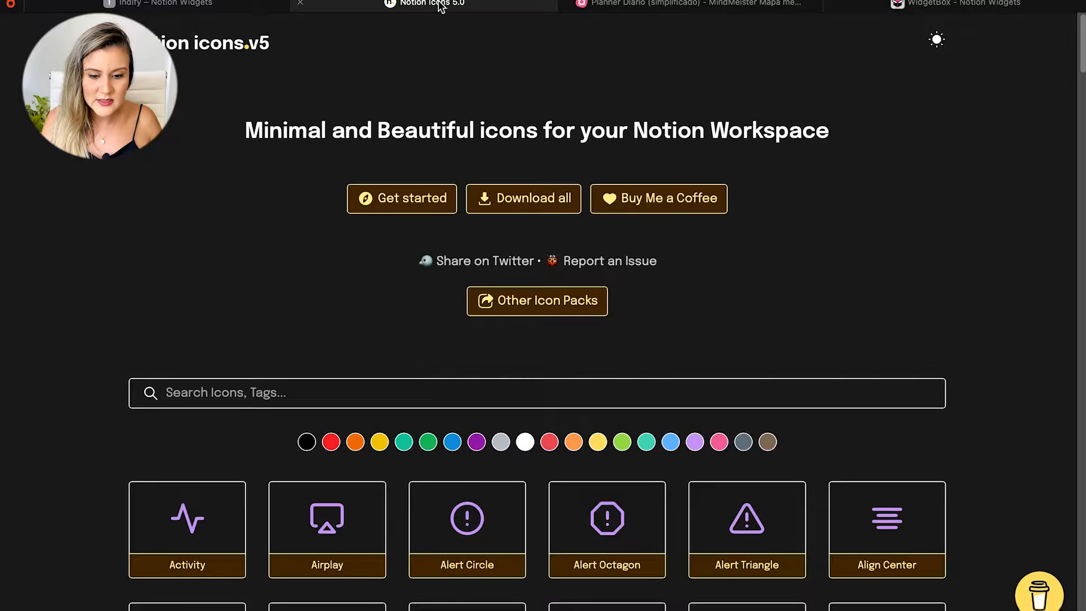
pyautogui.click(598, 442)
pyautogui.scroll(-15, 597, 447)
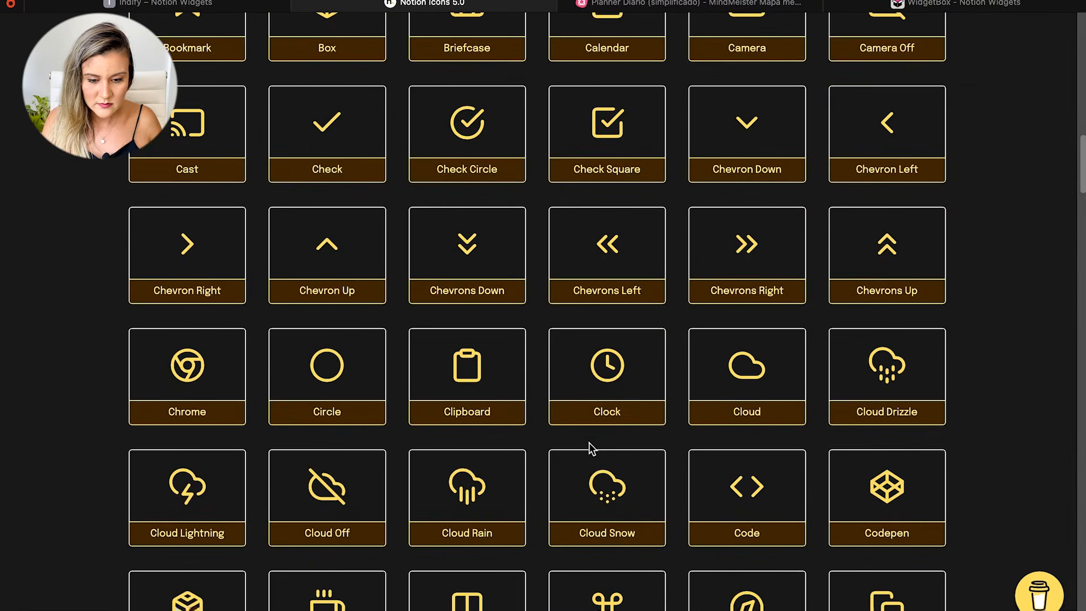
pyautogui.scroll(6, 589, 443)
pyautogui.click(614, 226)
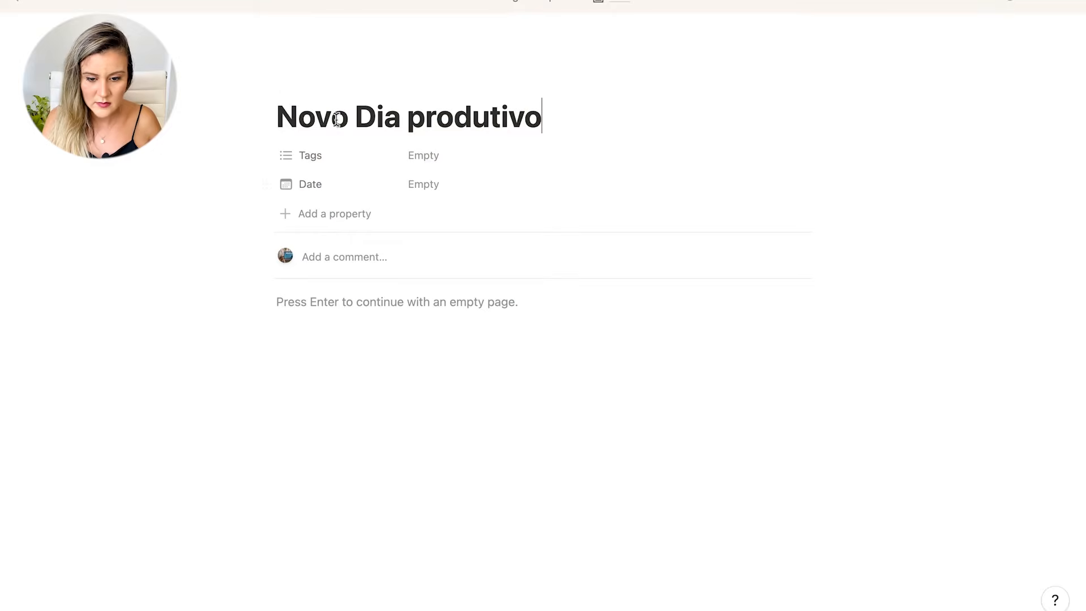
pyautogui.click(316, 85)
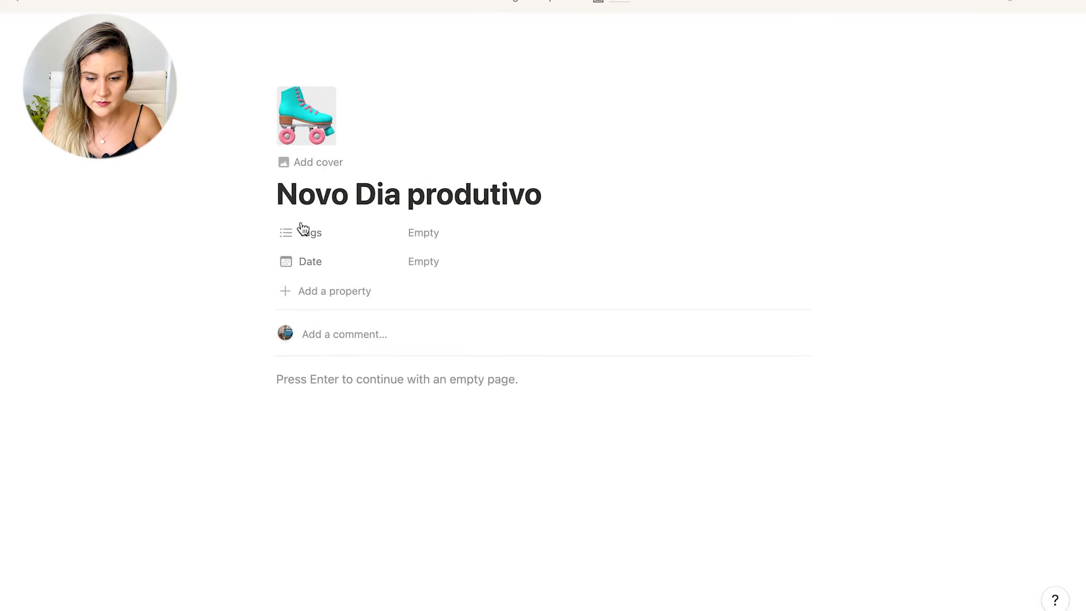
pyautogui.click(304, 141)
pyautogui.click(265, 165)
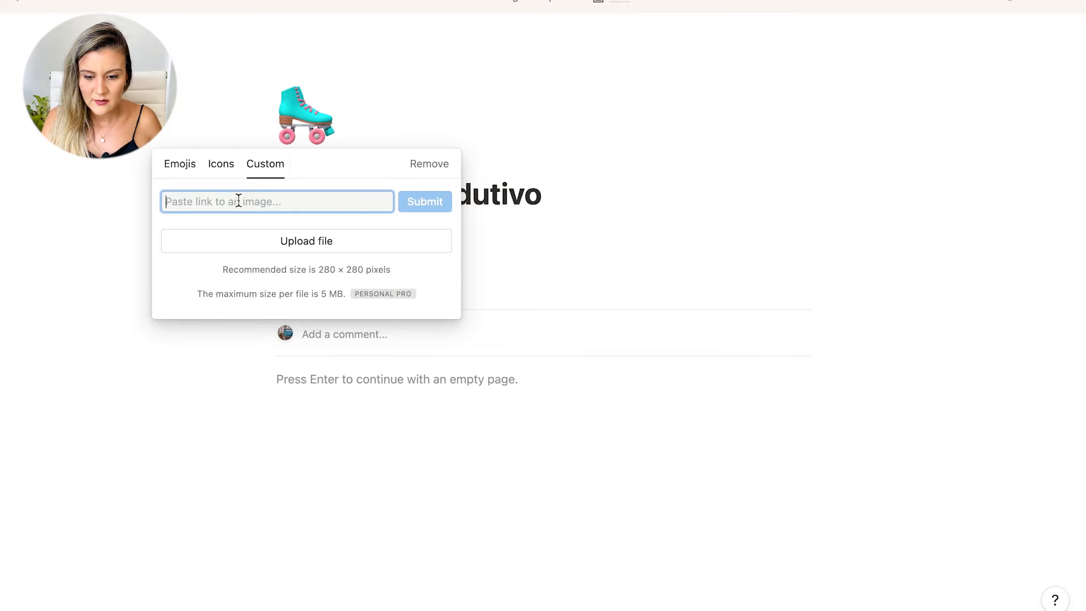
pyautogui.press('super+v')
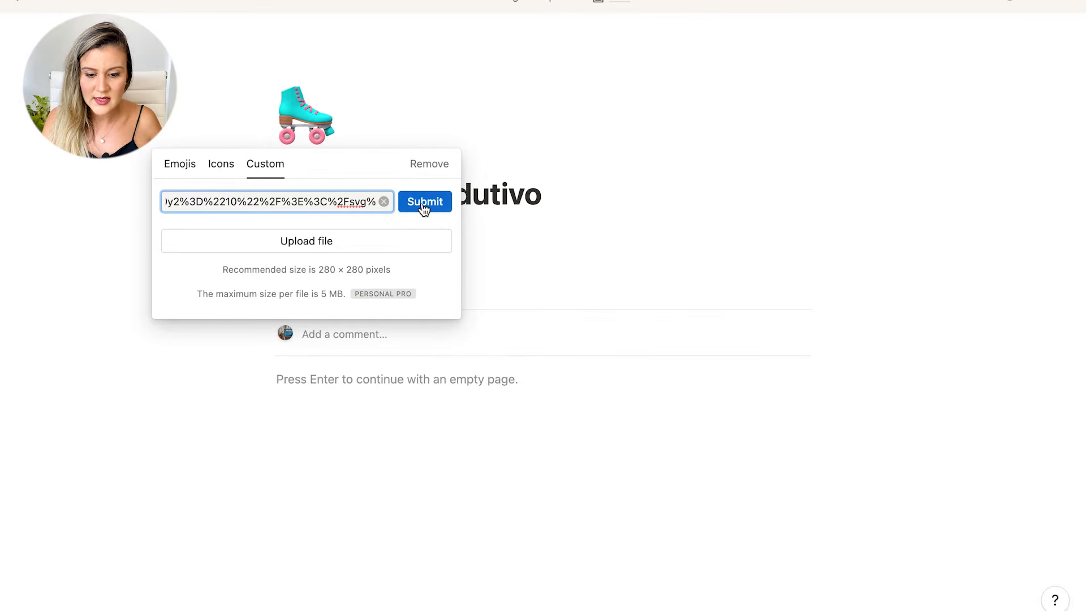
pyautogui.click(439, 203)
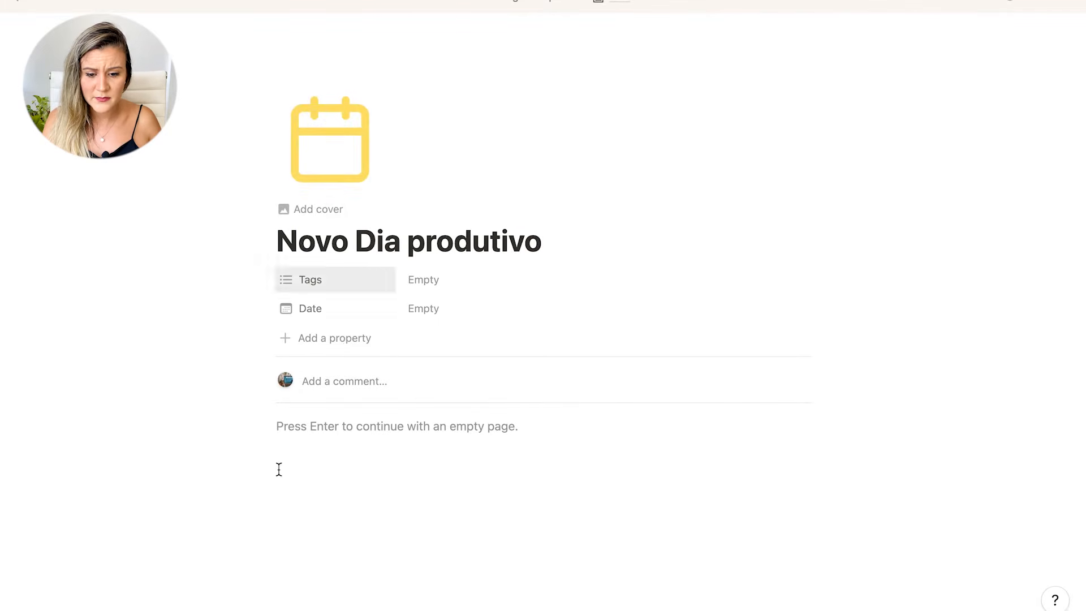
# Turn on Full width for the Novo Dia produtivo page.
pyautogui.click(286, 445)
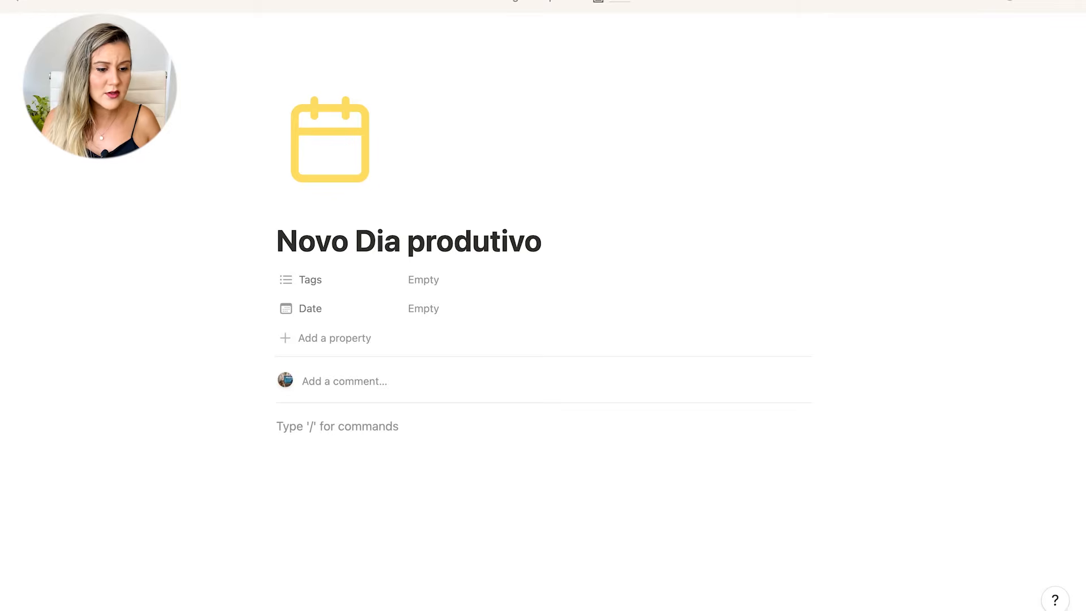
pyautogui.click(1068, 3)
pyautogui.click(1056, 94)
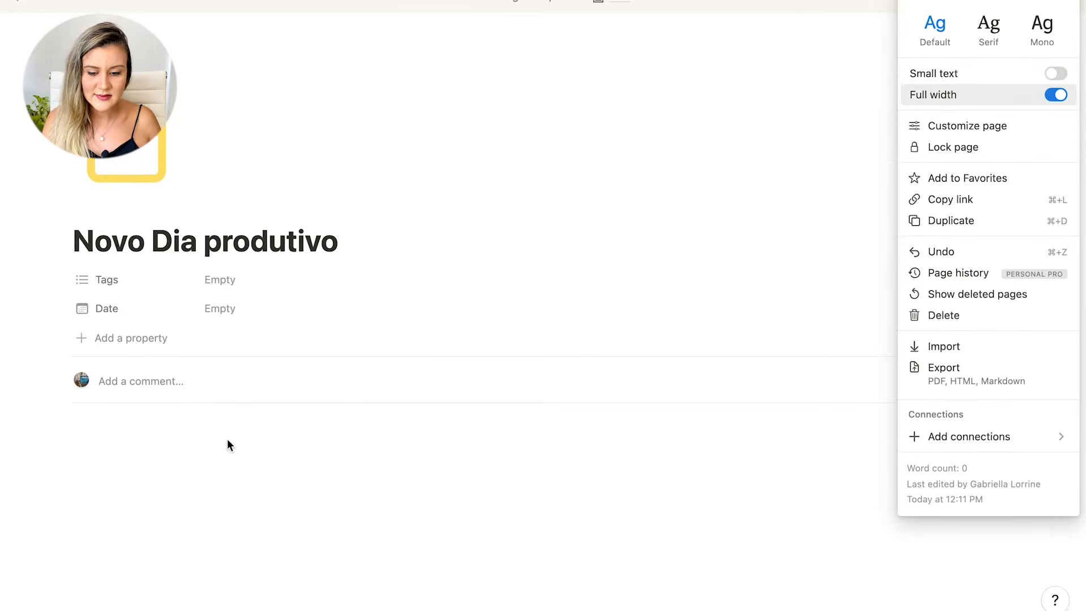
# Close the page menu and bring up the 'Planner Diário (simplificado)' mind map in MindMeister.
pyautogui.click(216, 433)
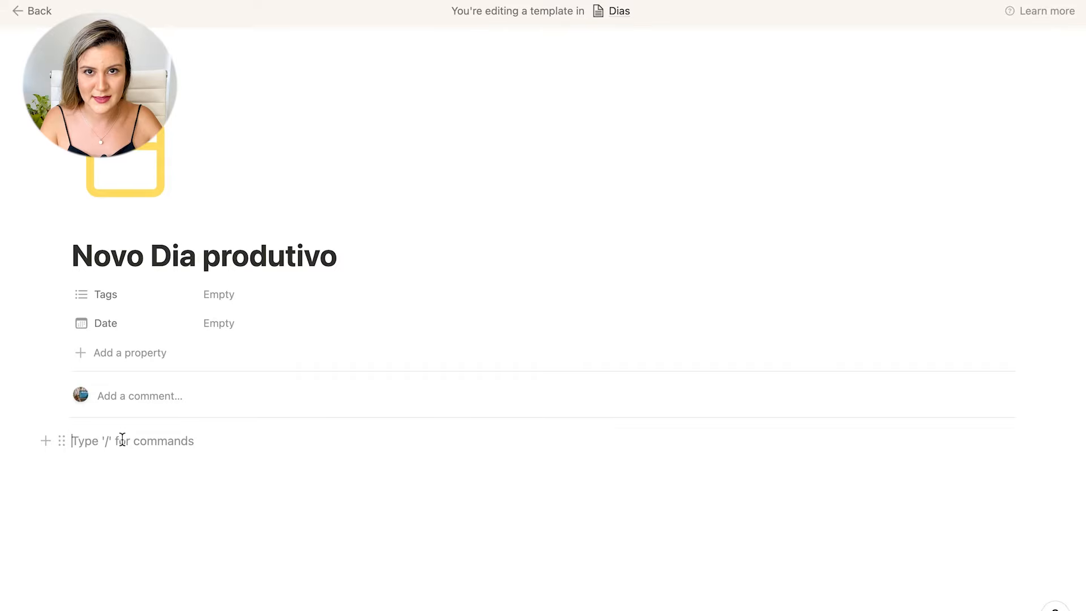
pyautogui.press('super+Tab')
pyautogui.click(639, 17)
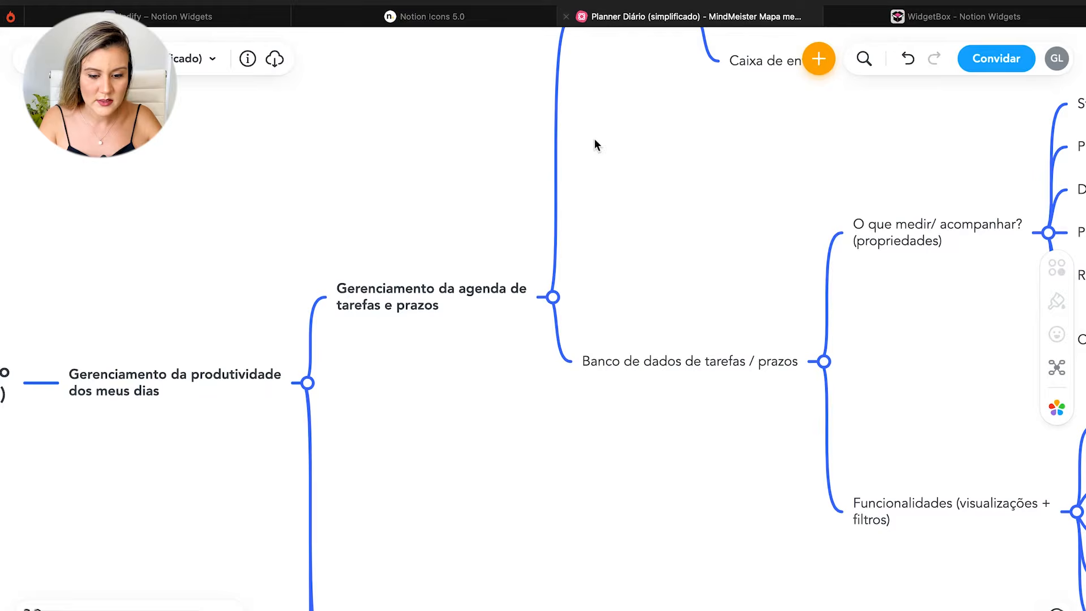
# Pan the mind map to the Topo do painel branch and its property nodes, then return to Notion.
pyautogui.moveTo(628, 210); pyautogui.dragTo(577, 307)
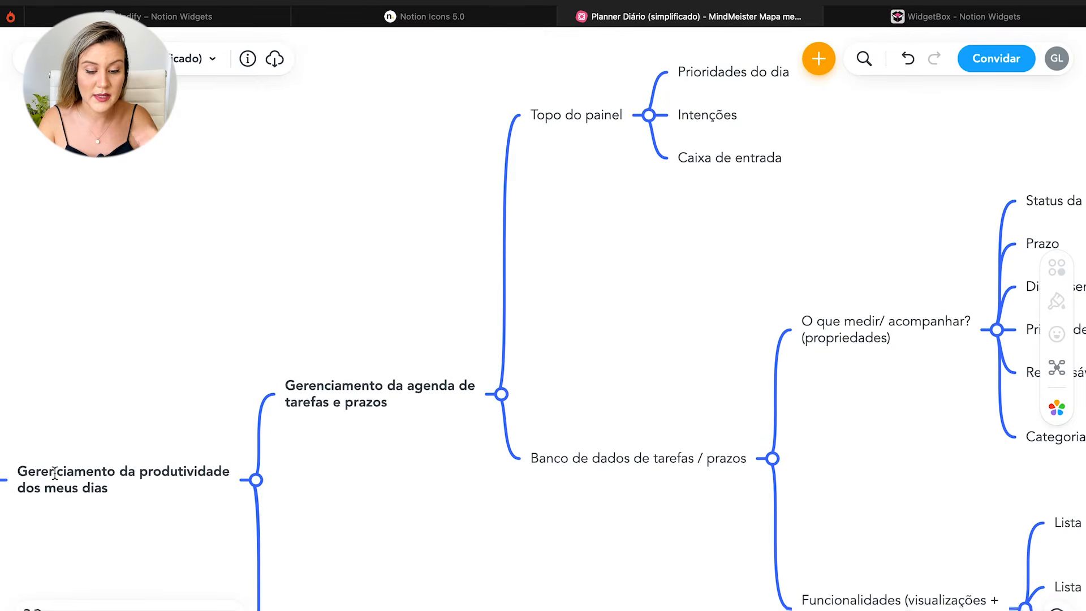
pyautogui.moveTo(389, 468); pyautogui.dragTo(206, 497)
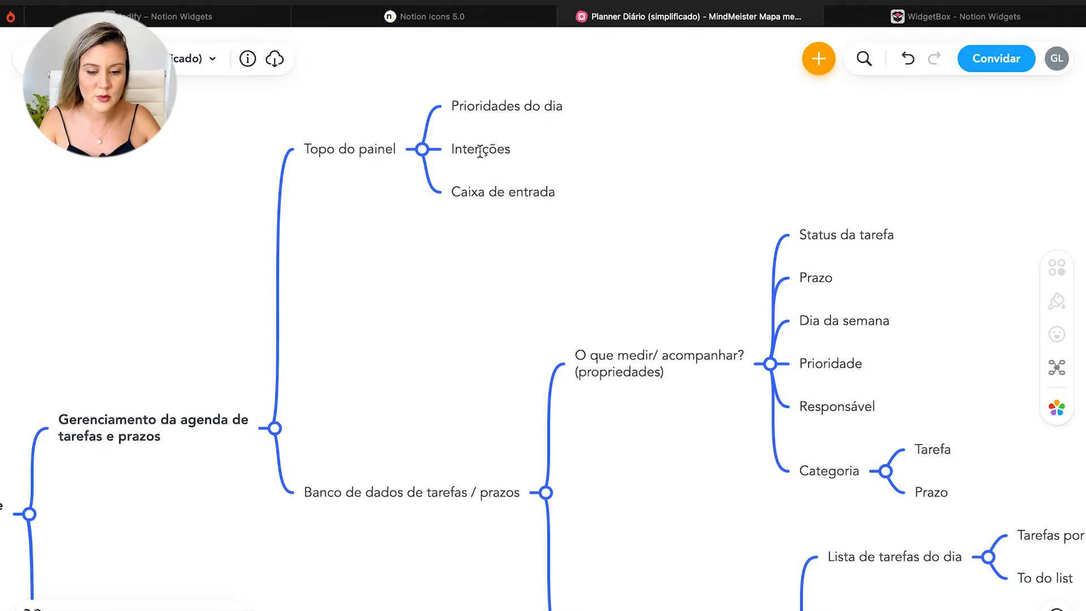
pyautogui.press('super+Tab')
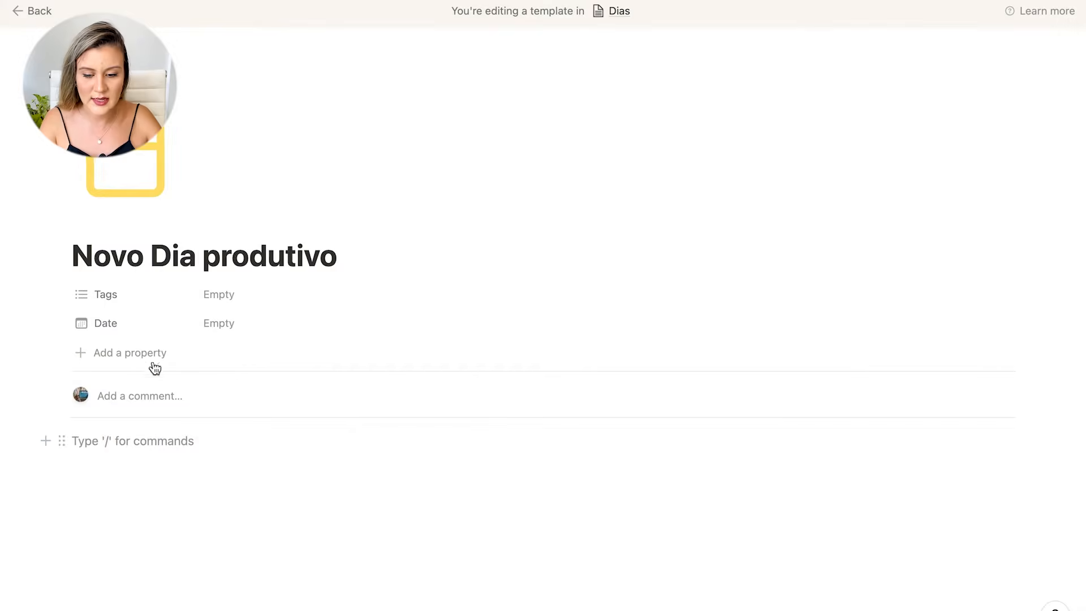
# Write 'Caixa de entrada', 'Prioridades do dia' and 'Intenções' on separate lines as Heading 3.
pyautogui.press('Return')
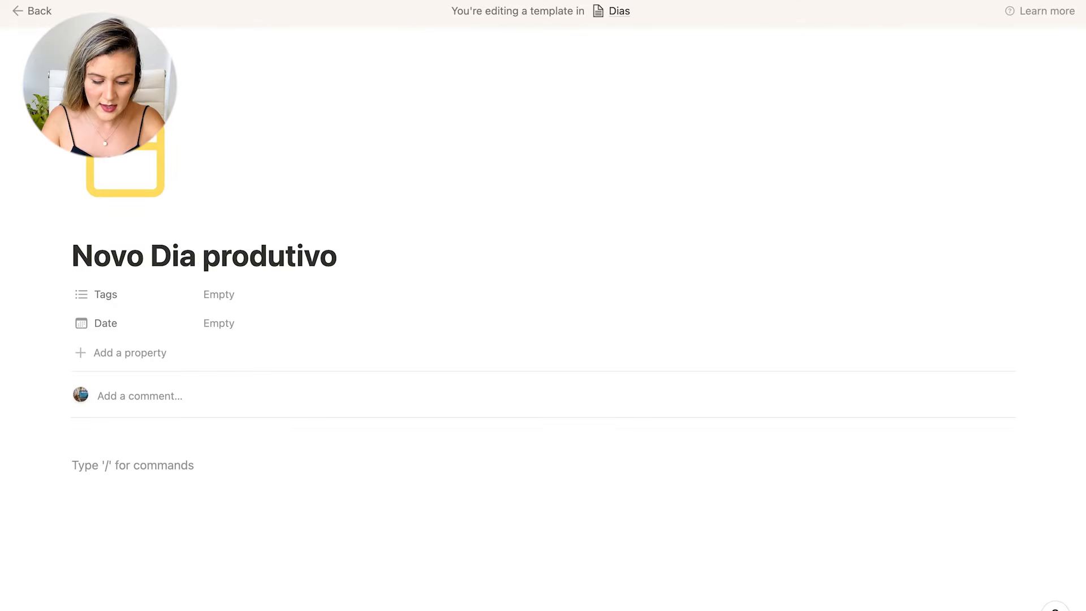
pyautogui.write('Caixa d')
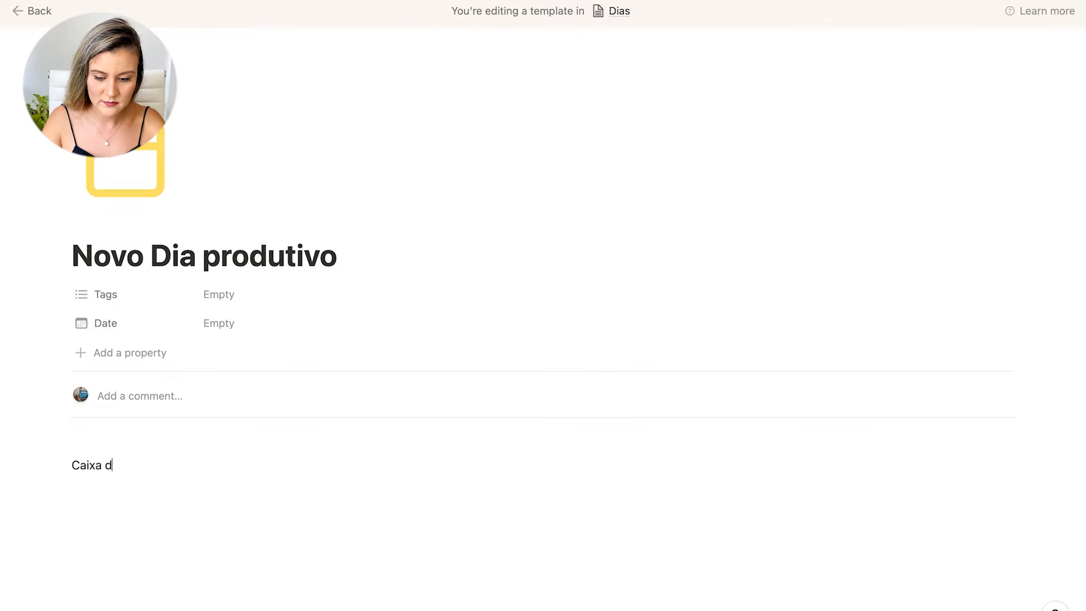
pyautogui.write('e entrada')
pyautogui.press('Return')
pyautogui.write('Prioridades do dia')
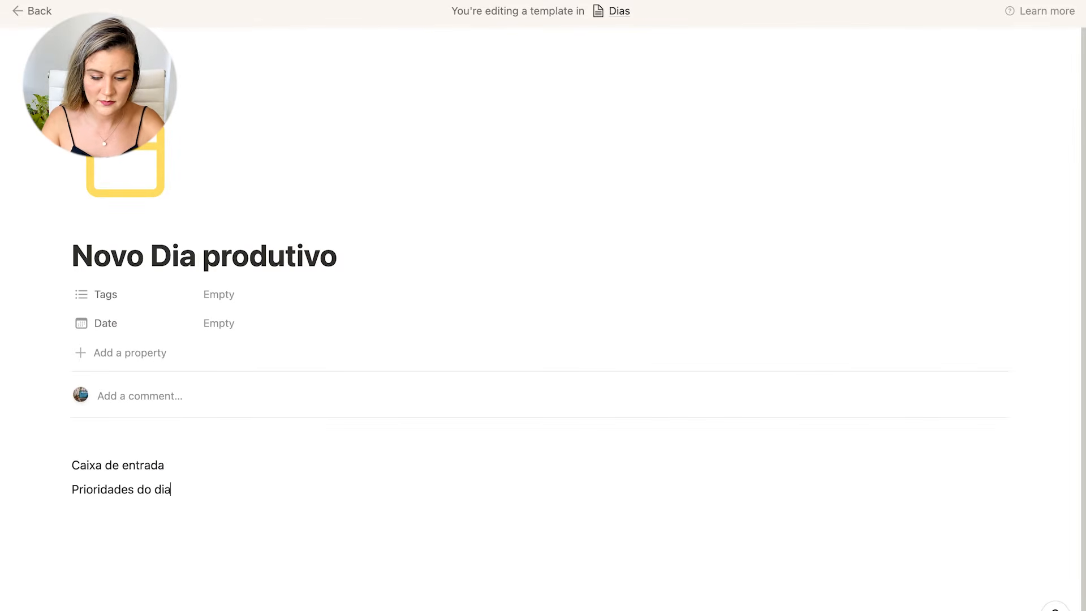
pyautogui.press('Return')
pyautogui.write('Intenções')
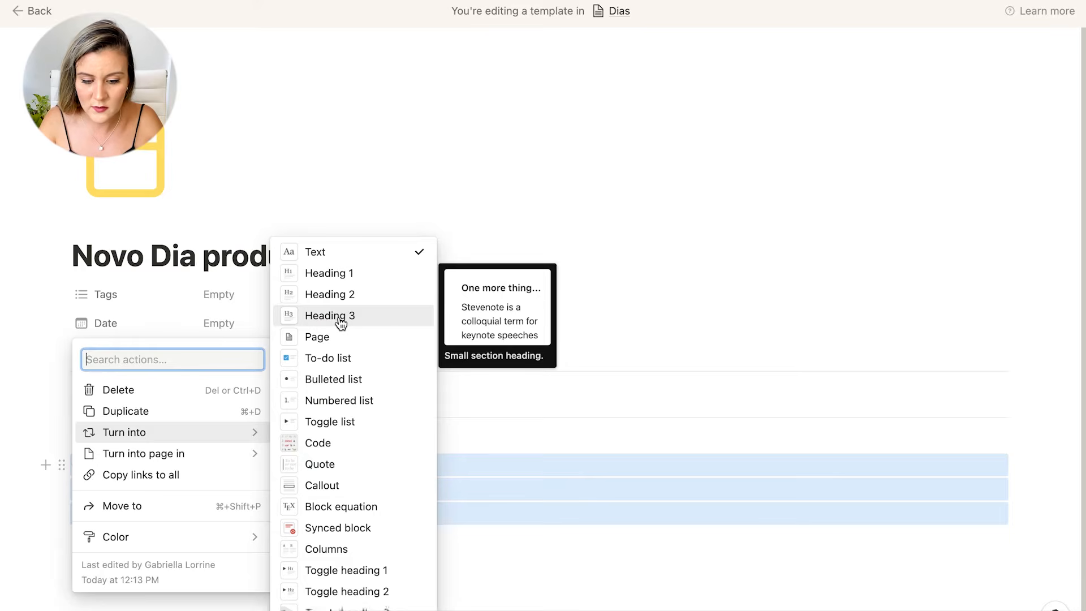
pyautogui.click(341, 318)
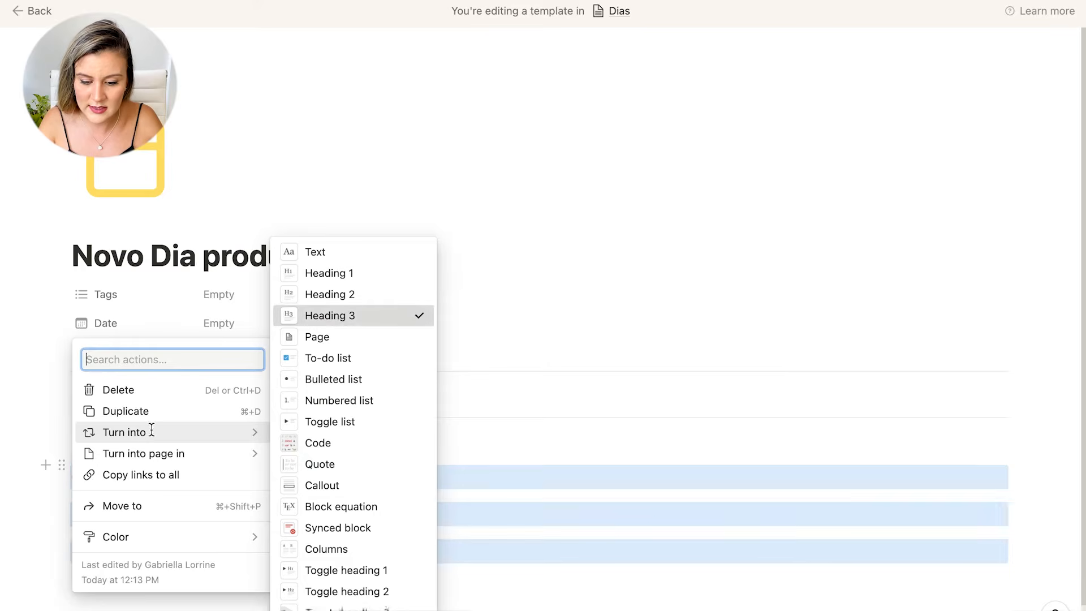
# Turn the three selected headings into side-by-side columns from the block menu.
pyautogui.click(61, 466)
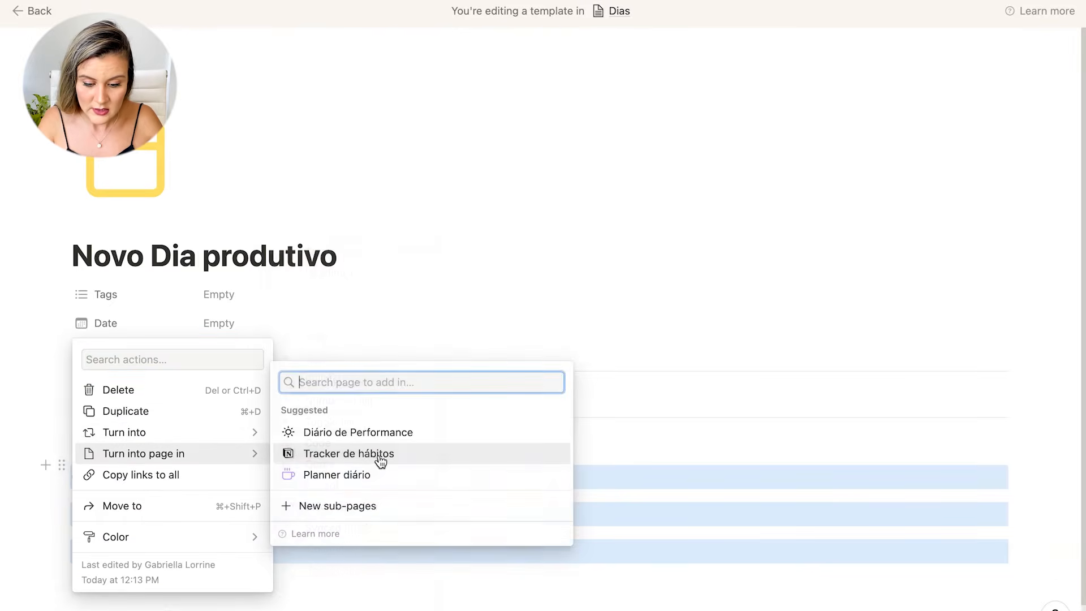
pyautogui.moveTo(192, 440)
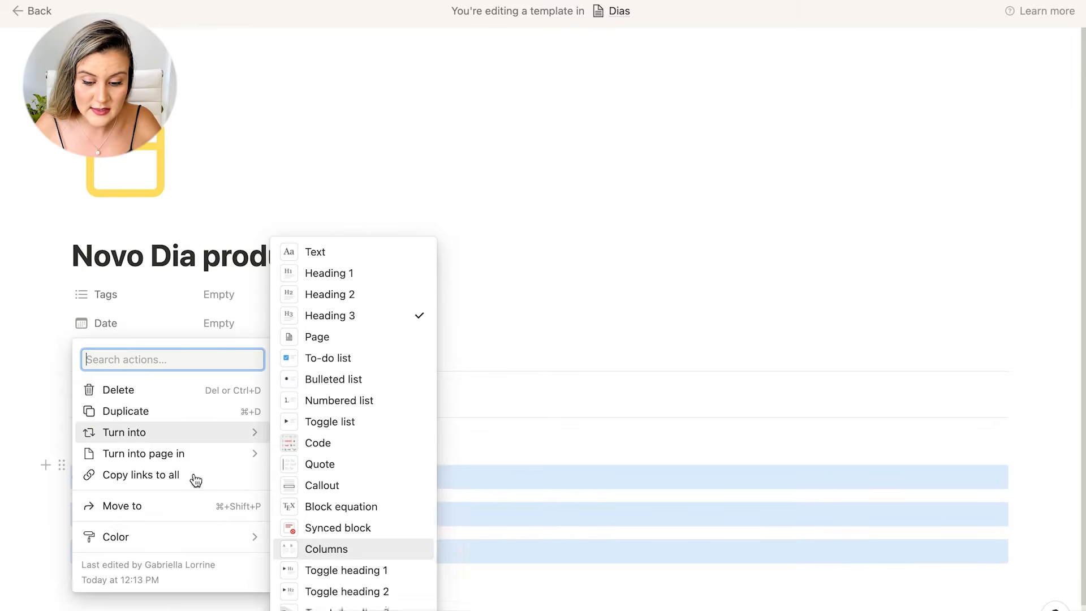
pyautogui.click(338, 546)
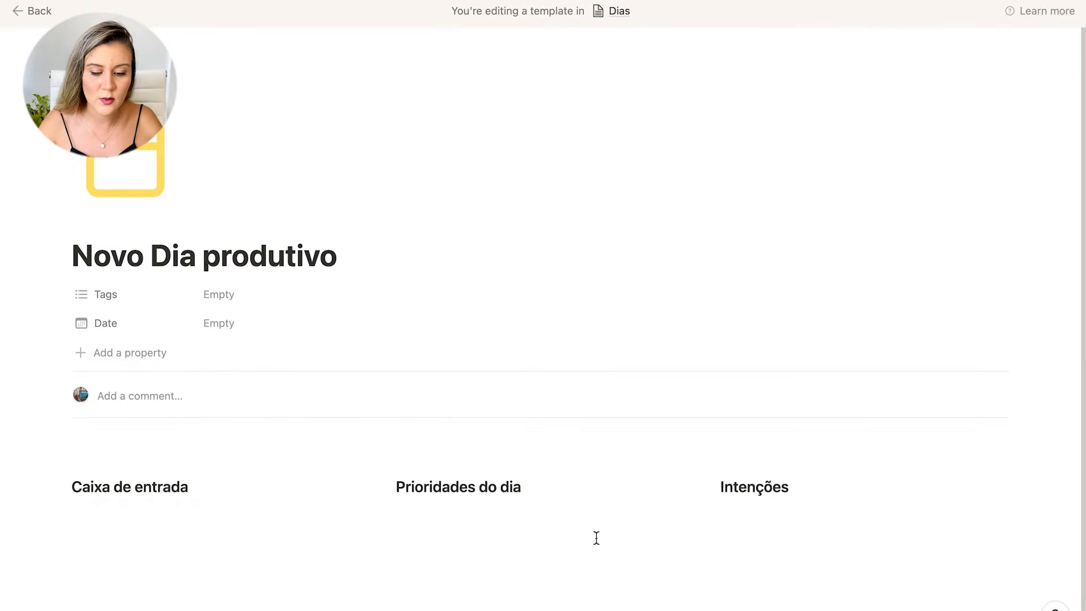
# Add three empty to-do checkboxes under Caixa de entrada.
pyautogui.click(209, 502)
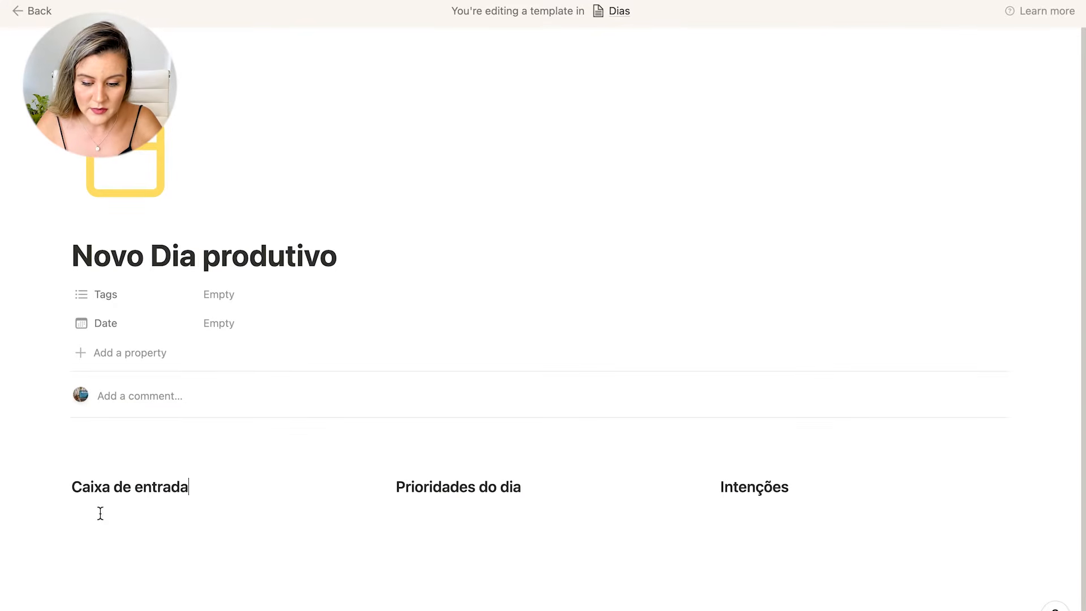
pyautogui.press('Return')
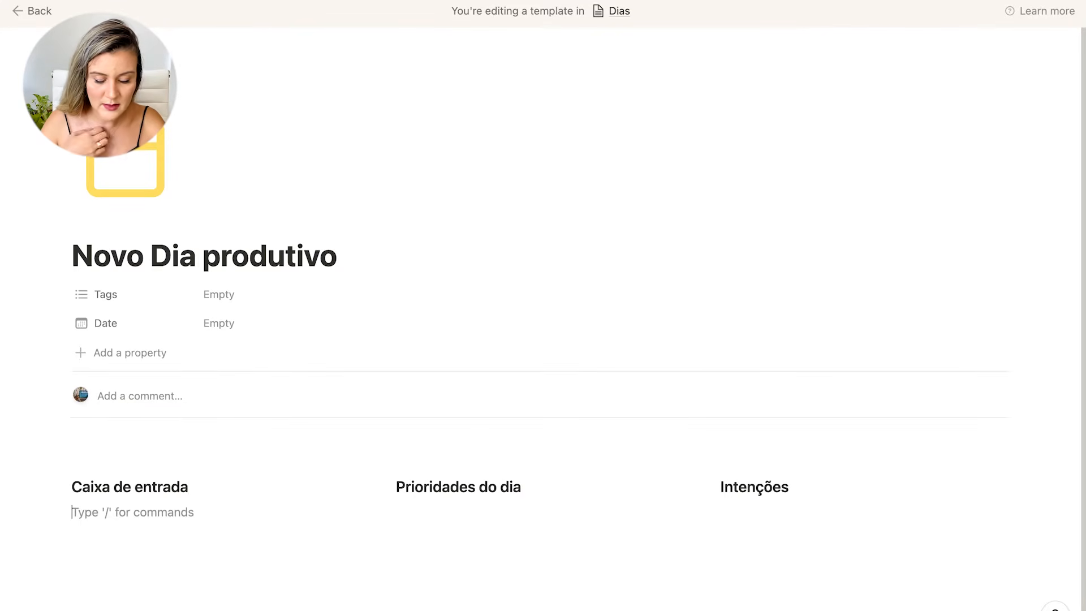
pyautogui.write('/')
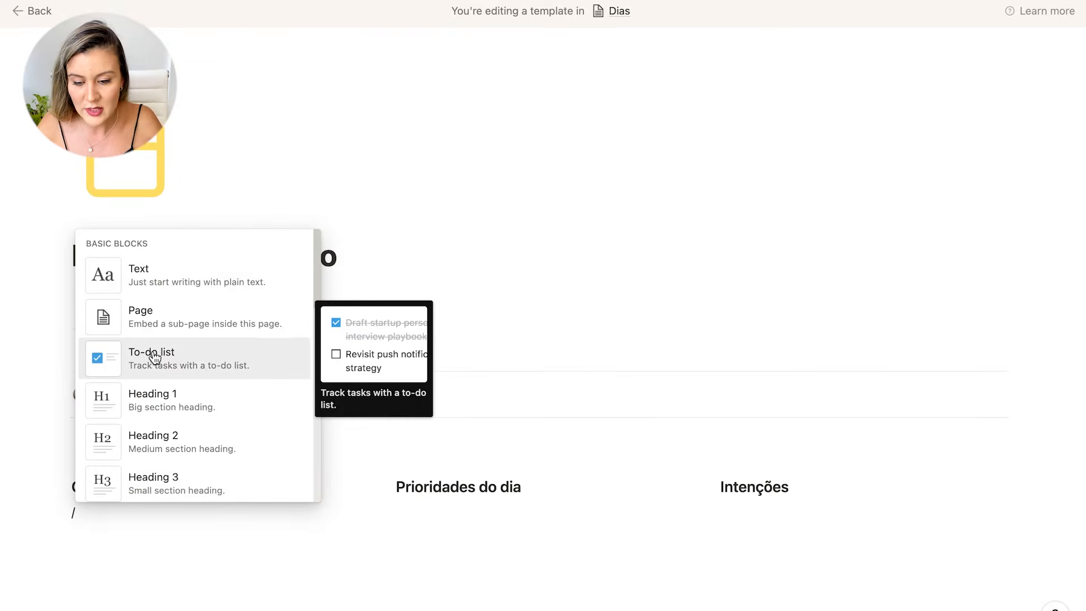
pyautogui.scroll(-10, 142, 347)
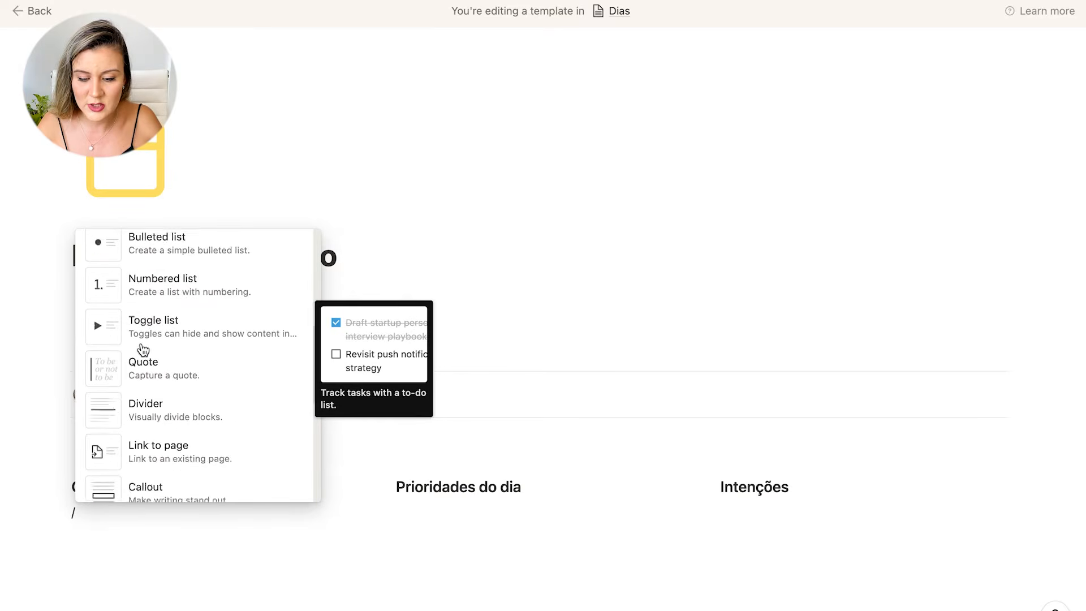
pyautogui.scroll(-5, 142, 350)
pyautogui.scroll(15, 155, 383)
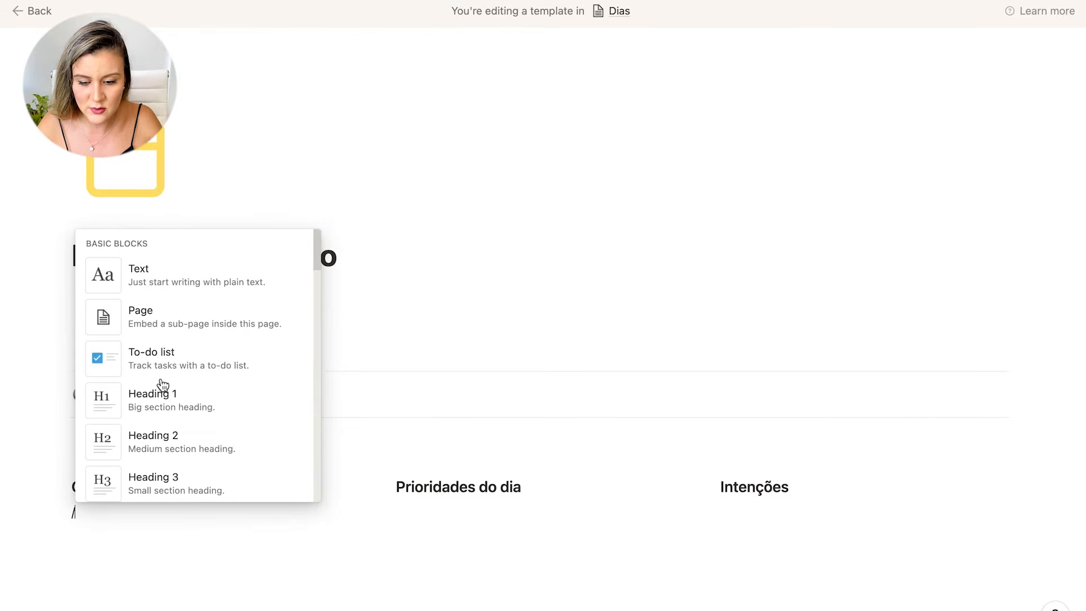
pyautogui.click(131, 370)
pyautogui.press('Return')
pyautogui.press('Return')
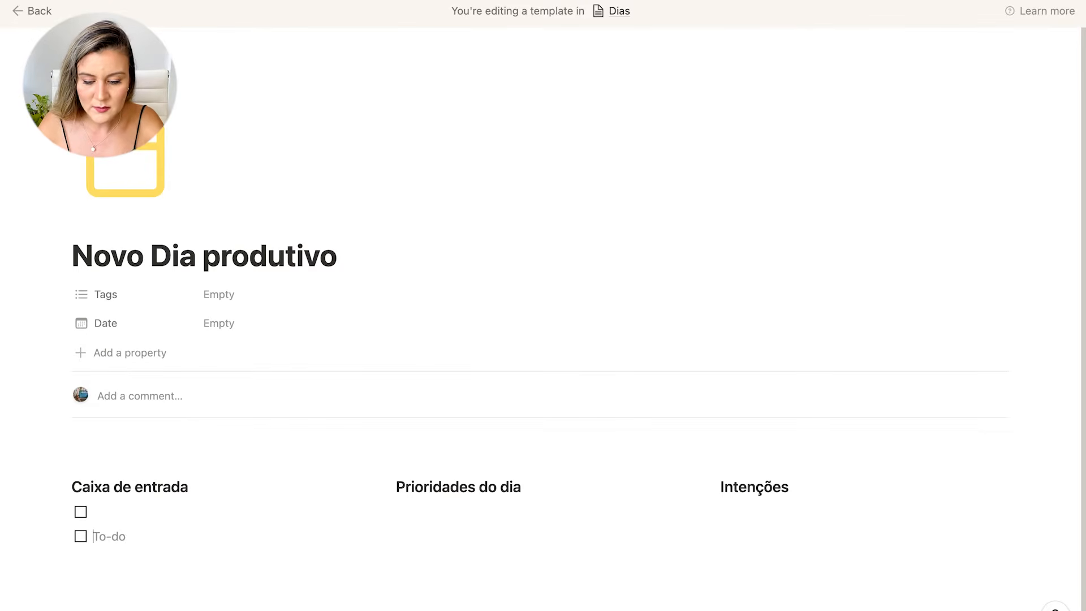
# Copy the three to-dos and paste them under Prioridades do dia and Intenções.
pyautogui.moveTo(106, 585); pyautogui.dragTo(71, 513)
pyautogui.hotkey('ctrl', 'c')
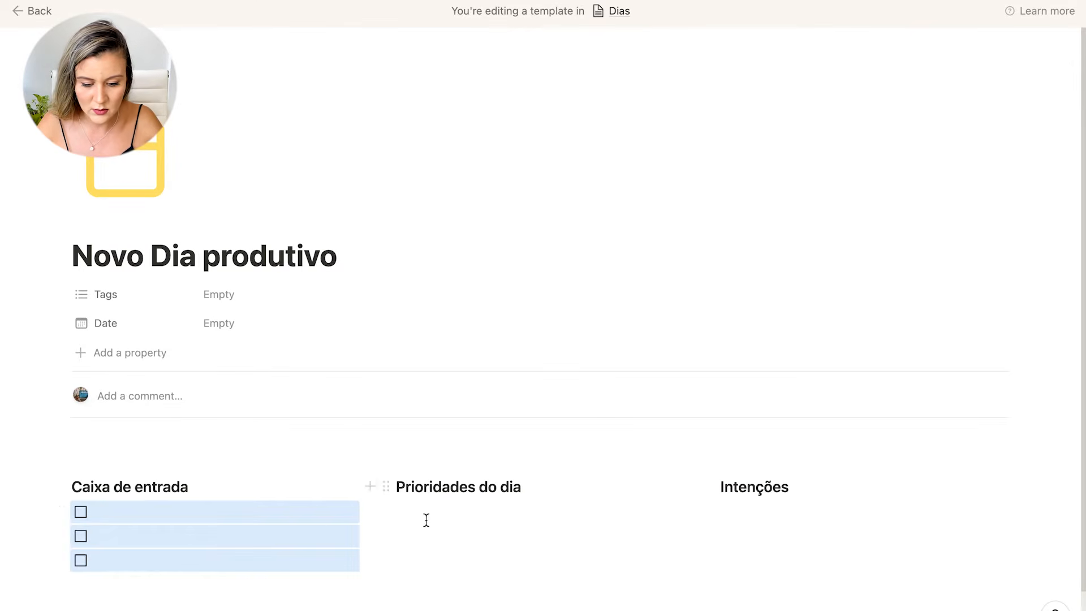
pyautogui.click(424, 512)
pyautogui.hotkey('ctrl', 'v')
pyautogui.click(768, 512)
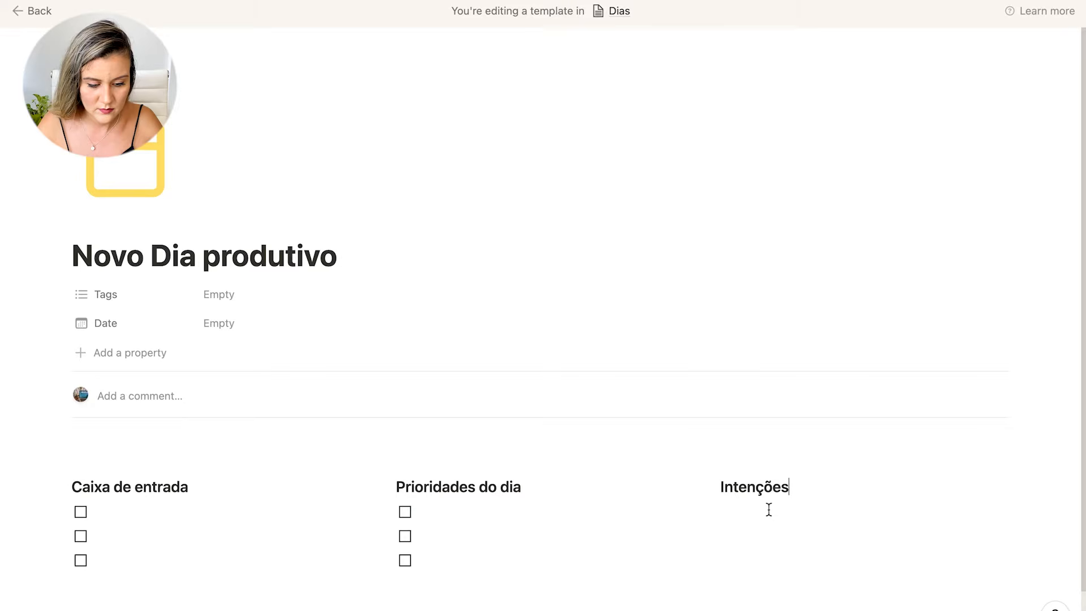
pyautogui.press('Return')
pyautogui.hotkey('ctrl', 'v')
pyautogui.click(623, 591)
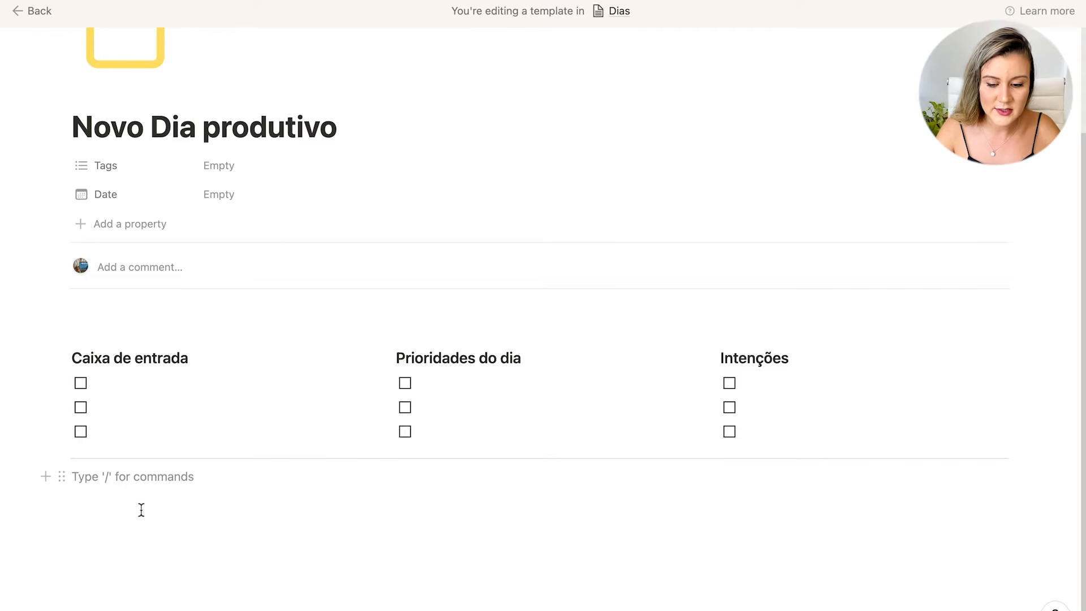
# Add a 'Tarefas' line below the columns and make it a Heading 3.
pyautogui.press('Return')
pyautogui.write('T')
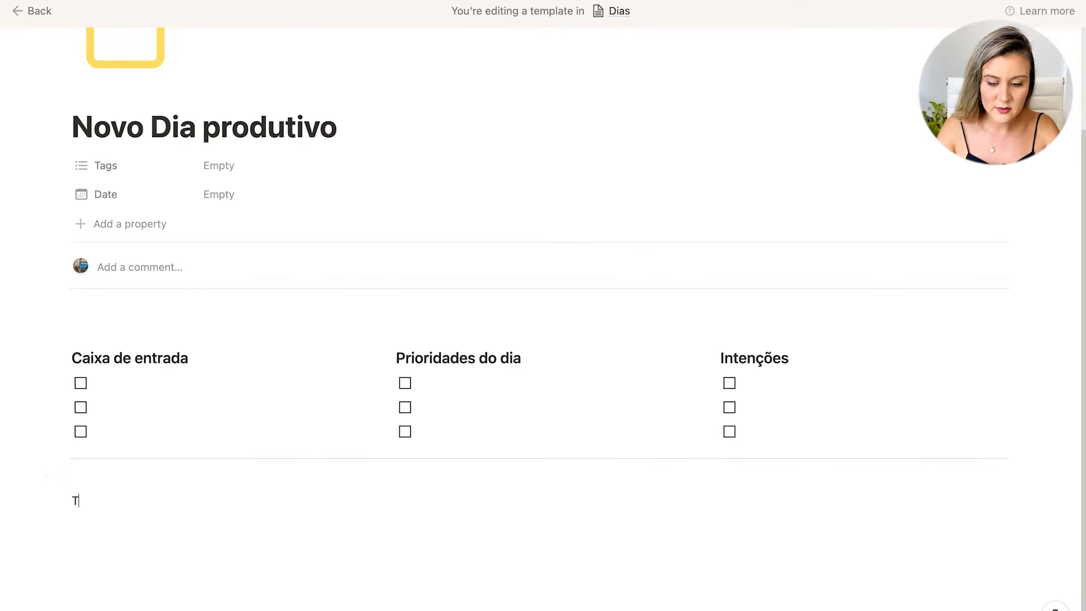
pyautogui.write('arefas')
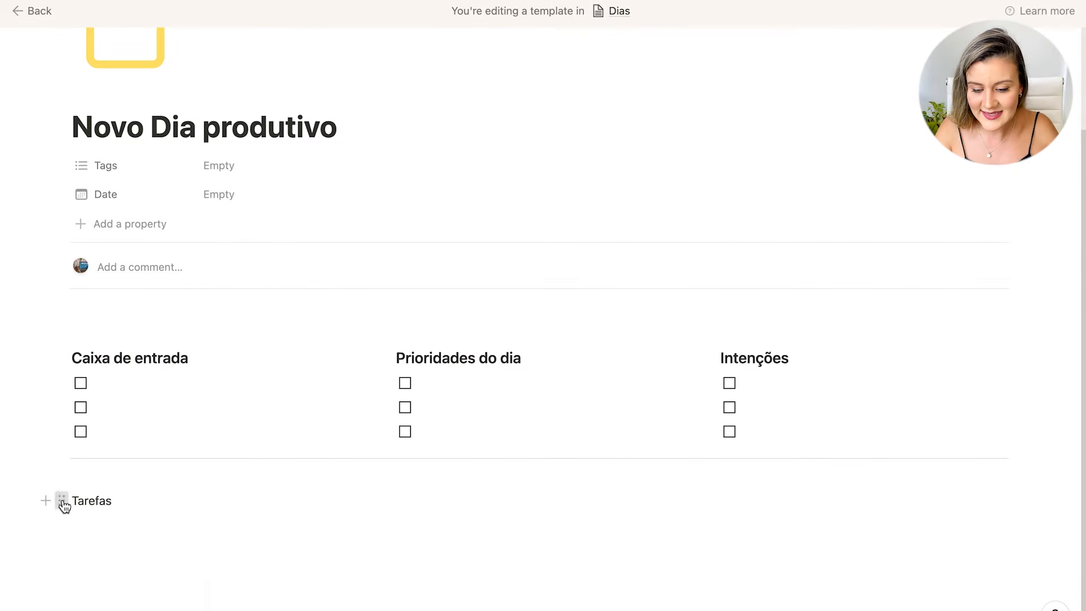
pyautogui.click(63, 502)
pyautogui.moveTo(126, 452)
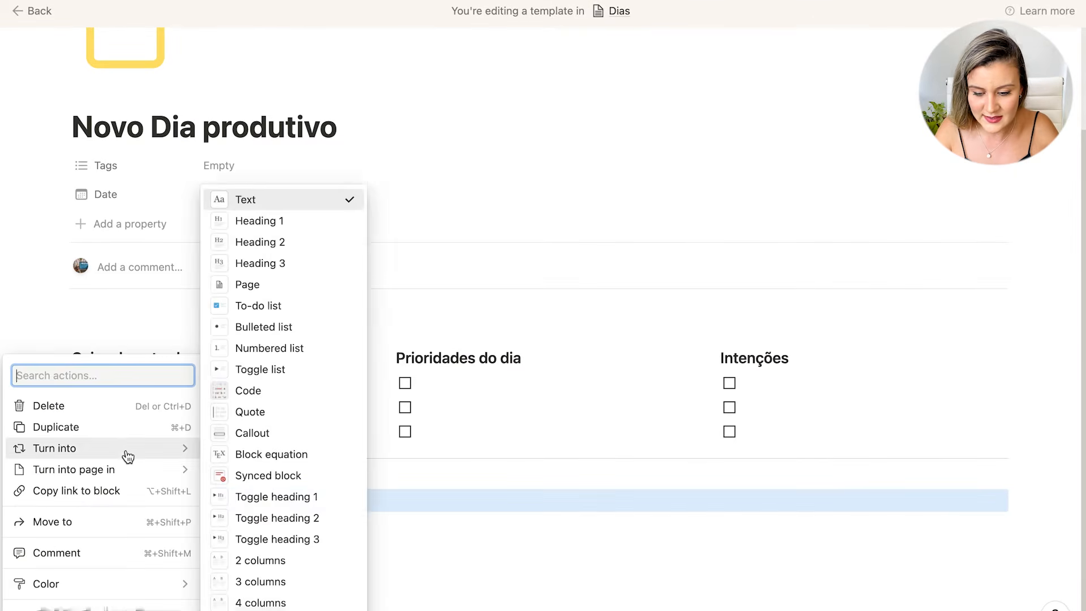
pyautogui.click(265, 264)
# Insert a --- divider line beneath the Tarefas heading.
pyautogui.click(151, 510)
pyautogui.press('Return')
pyautogui.write('---')
pyautogui.press('Return')
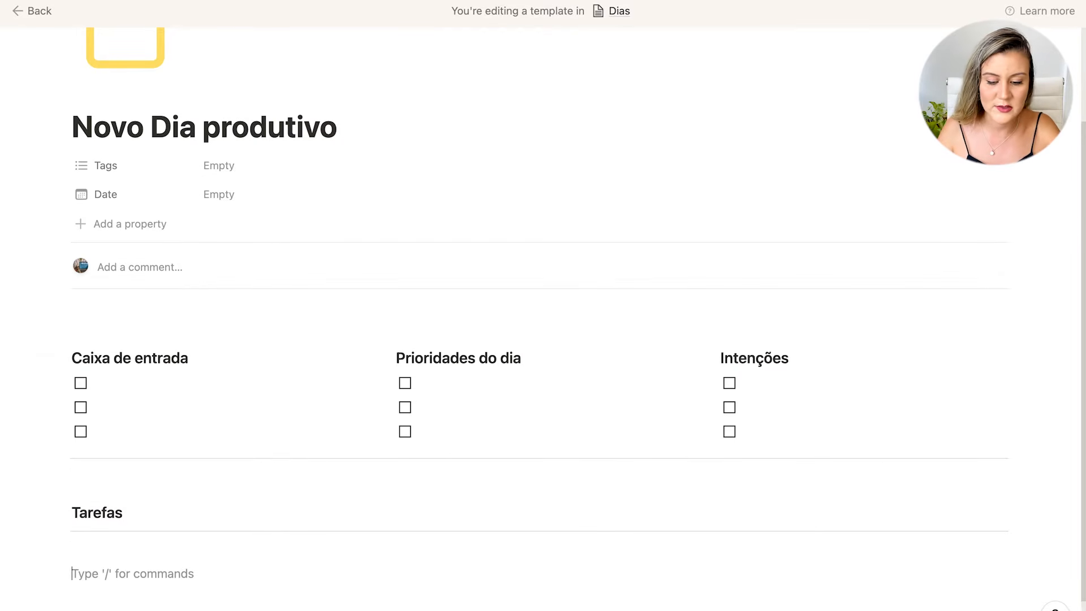
pyautogui.press('BackSpace')
pyautogui.scroll(-1, 154, 514)
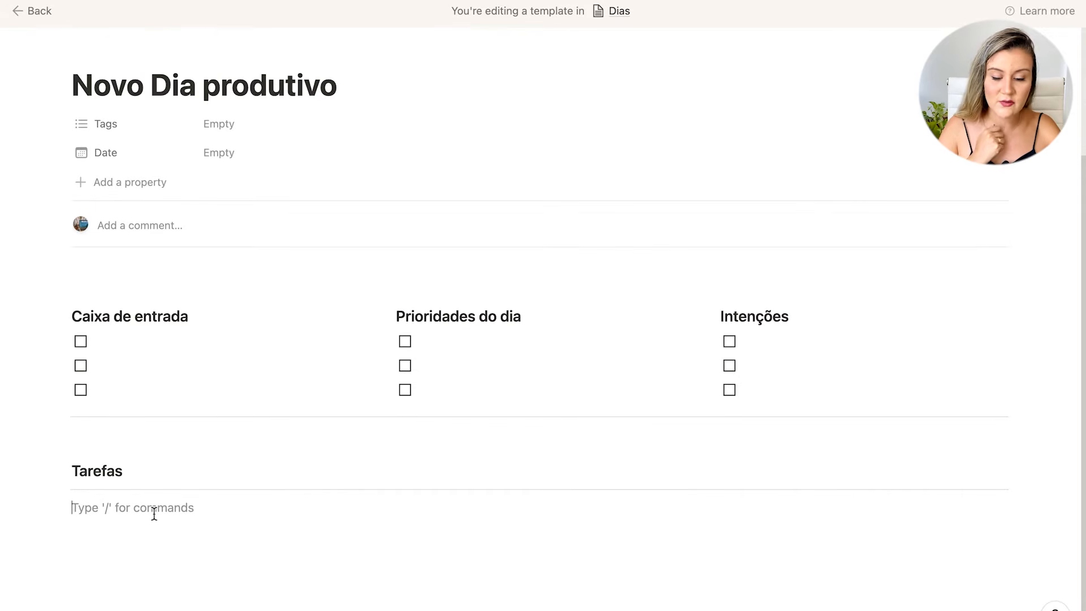
pyautogui.press('super+Tab')
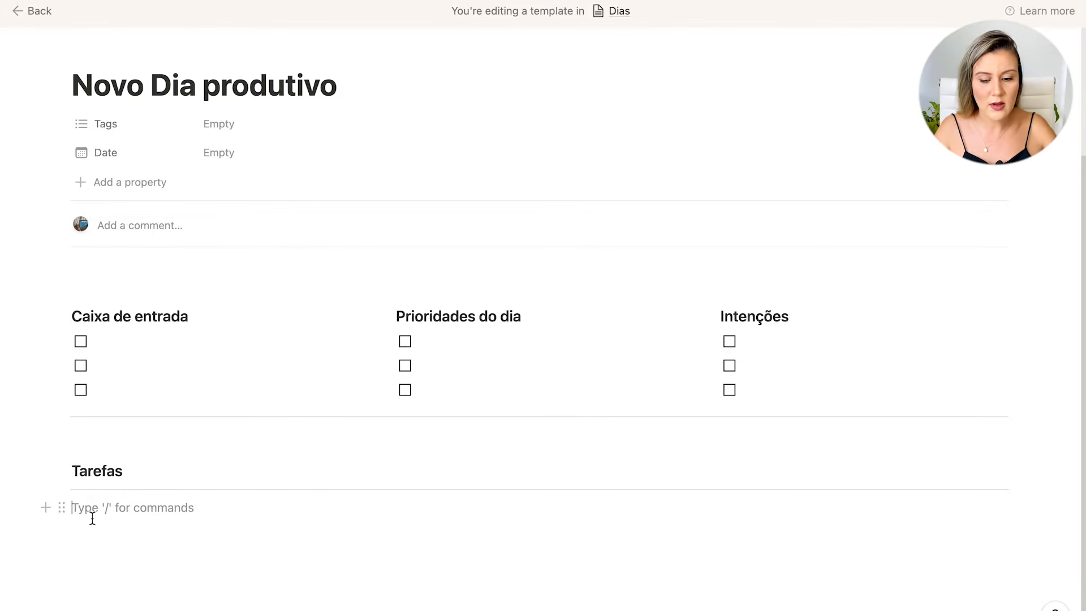
# Create an inline database with /data under the heading and title it 'Tarefas'.
pyautogui.write('/')
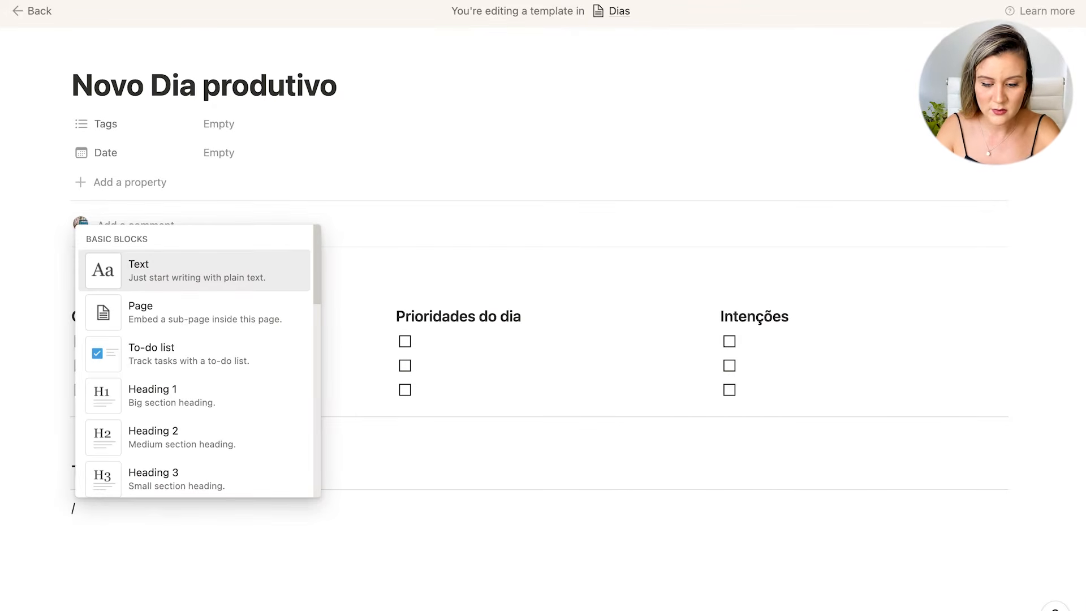
pyautogui.write('data')
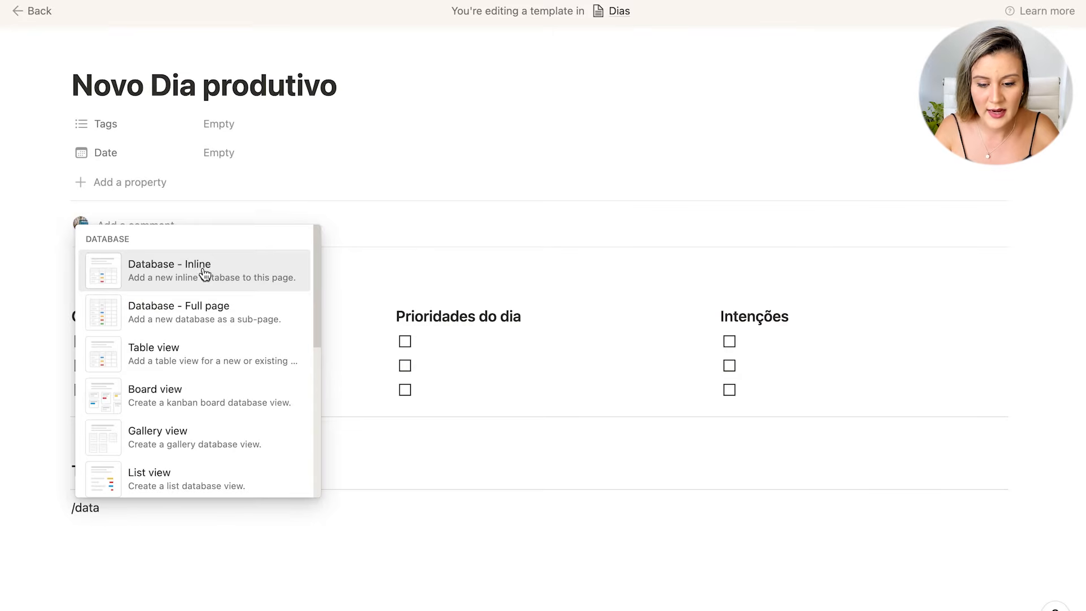
pyautogui.press('Return')
pyautogui.write('T')
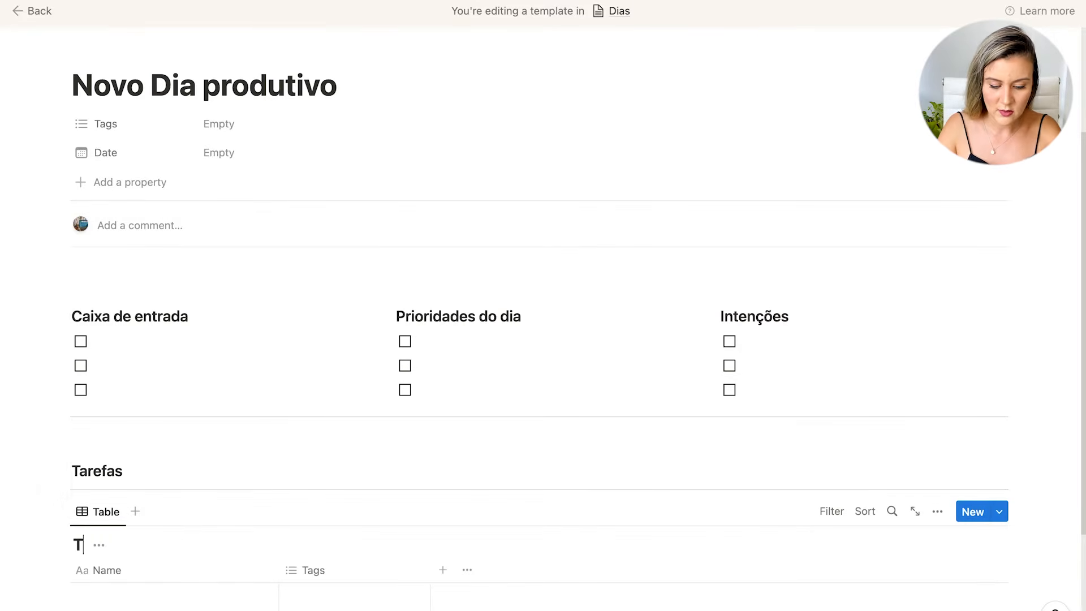
pyautogui.write('arefas')
pyautogui.scroll(-3, 235, 493)
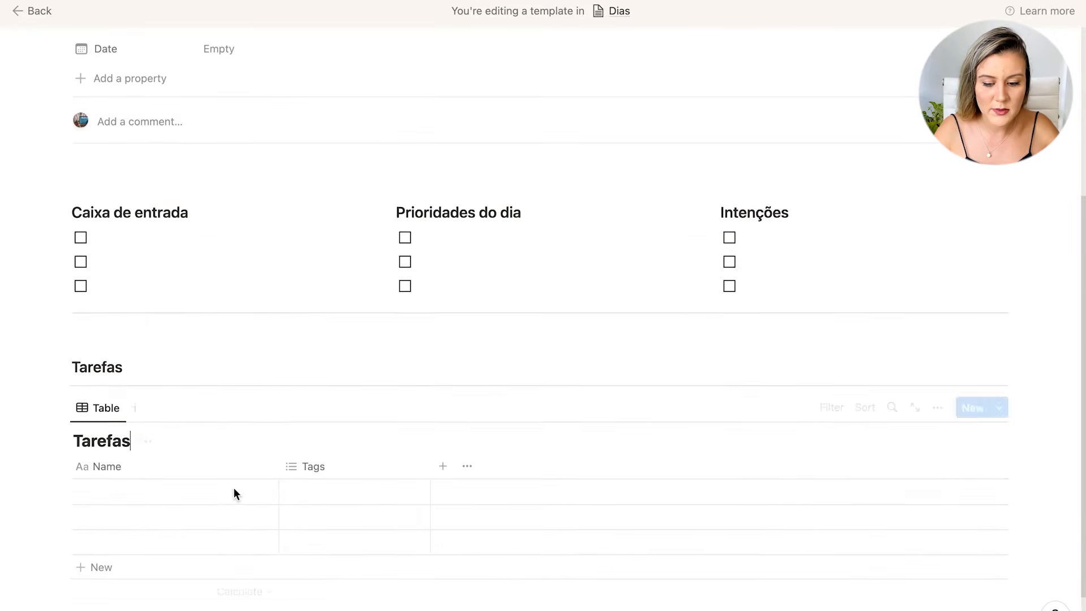
# Pan the MindMeister mind map left to view its other branches.
pyautogui.press('super+Tab')
pyautogui.moveTo(468, 414); pyautogui.dragTo(187, 314)
pyautogui.moveTo(485, 383); pyautogui.dragTo(407, 417)
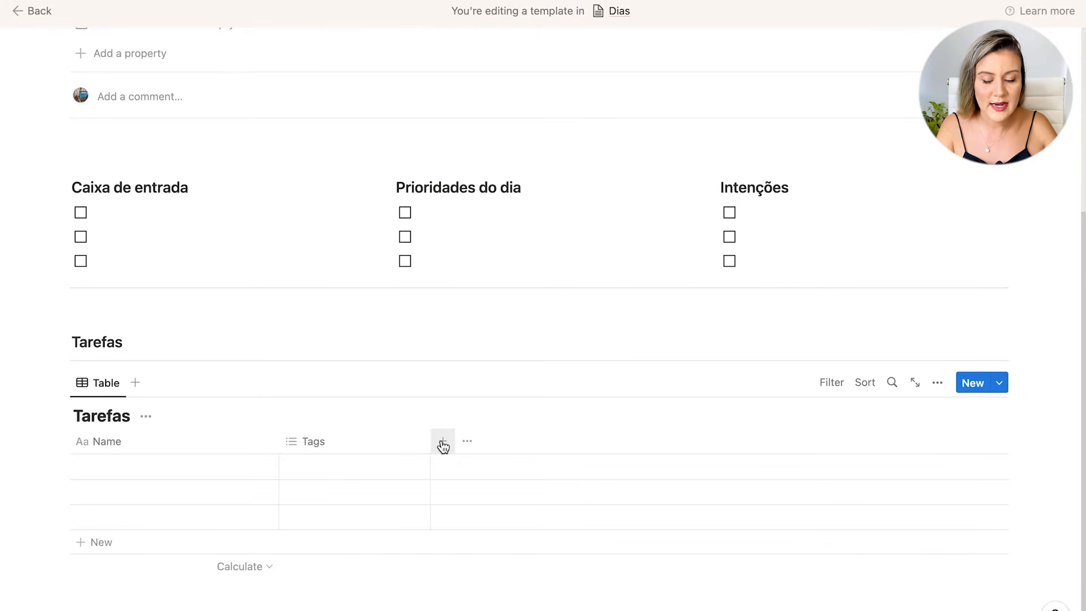
# Convert the Tarefas Tags column to the Status type so all three rows read Not started.
pyautogui.click(413, 445)
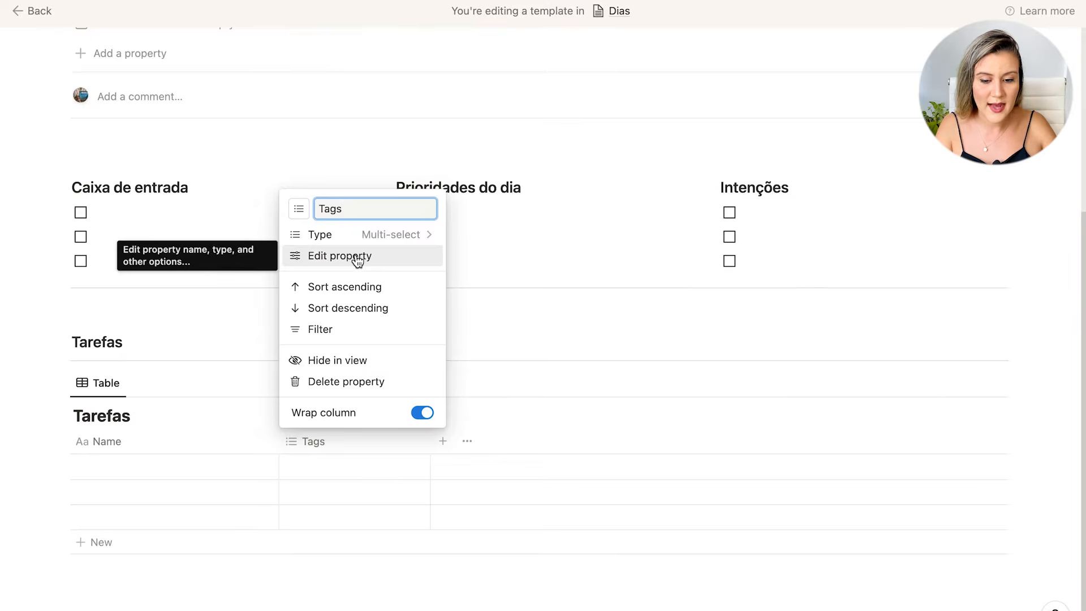
pyautogui.click(334, 235)
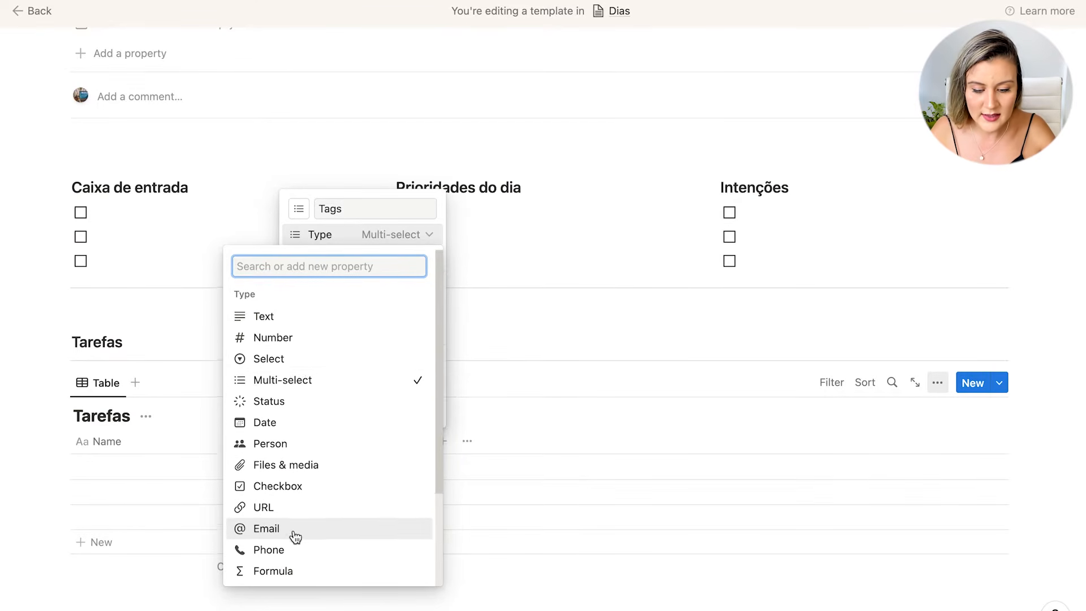
pyautogui.scroll(-3, 296, 537)
pyautogui.scroll(3, 295, 536)
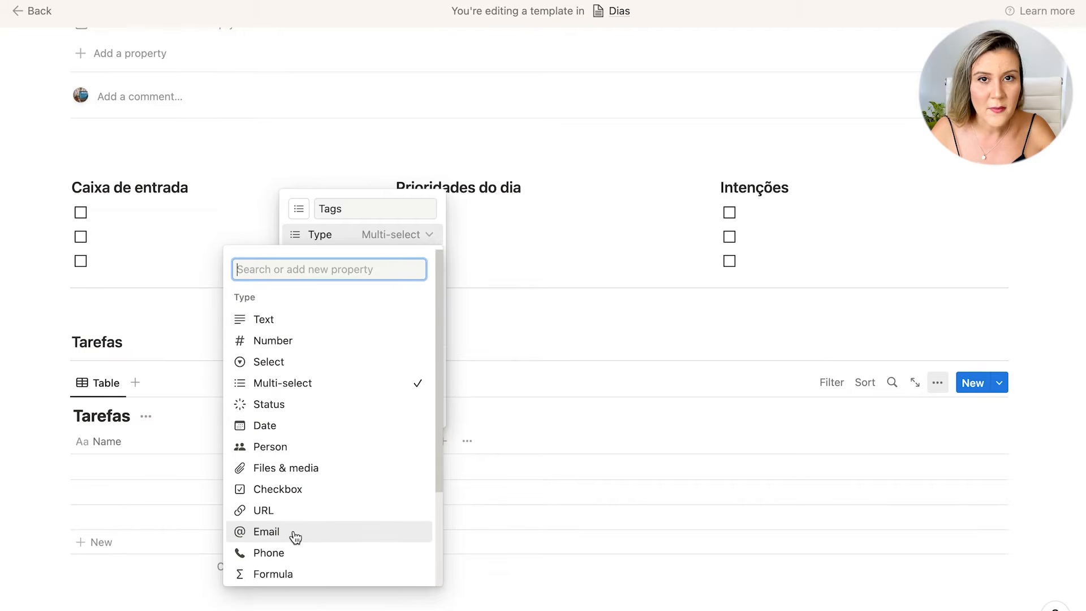
pyautogui.click(292, 412)
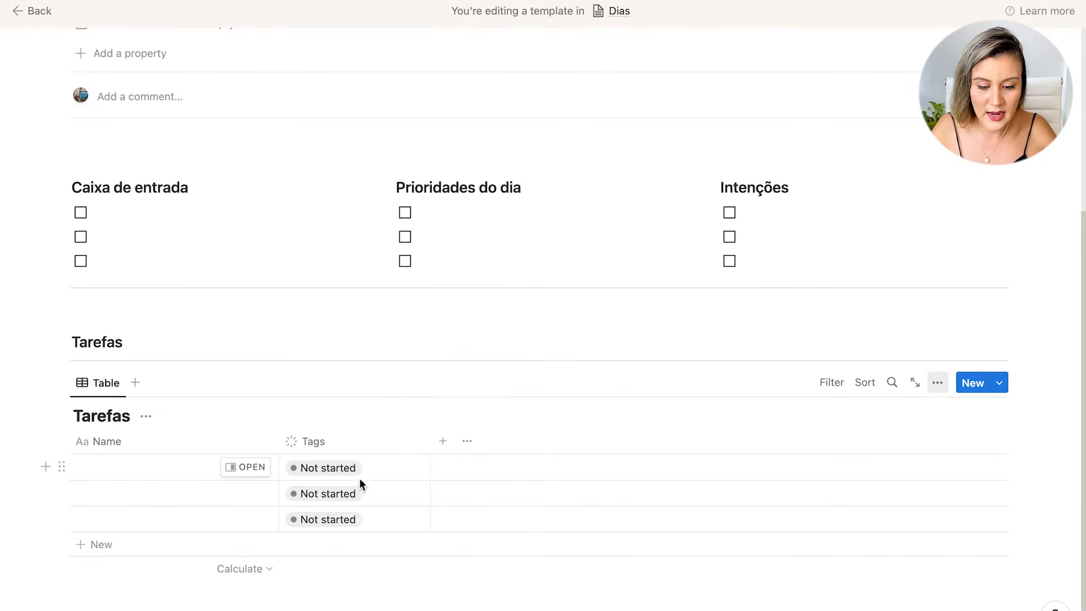
pyautogui.click(379, 470)
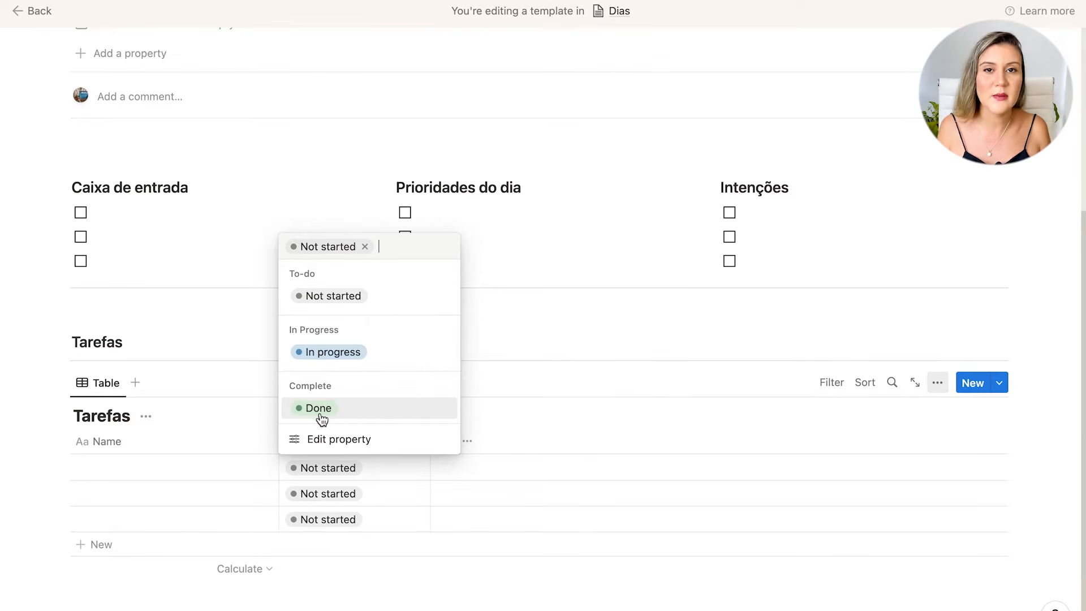
# Rename the status options to Portuguese, starting with Não iniciada and Em progresso.
pyautogui.click(342, 439)
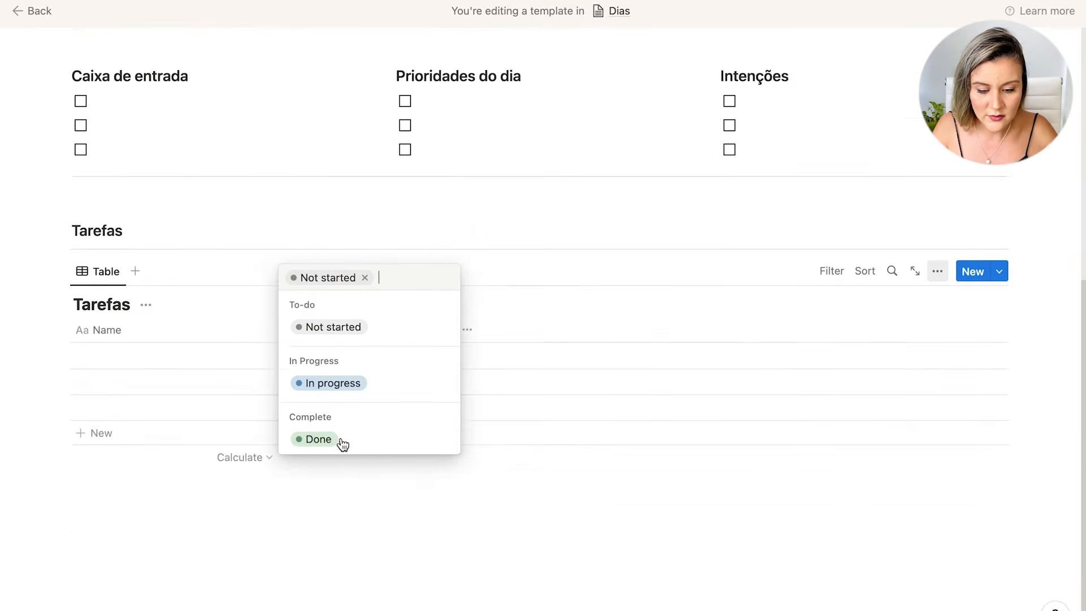
pyautogui.click(947, 445)
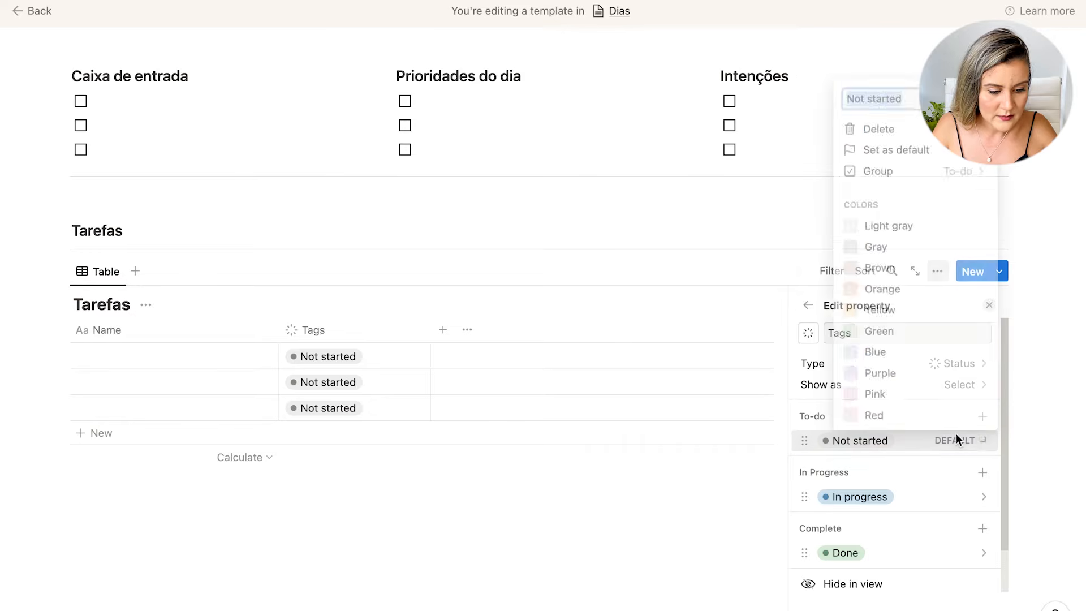
pyautogui.write('N~')
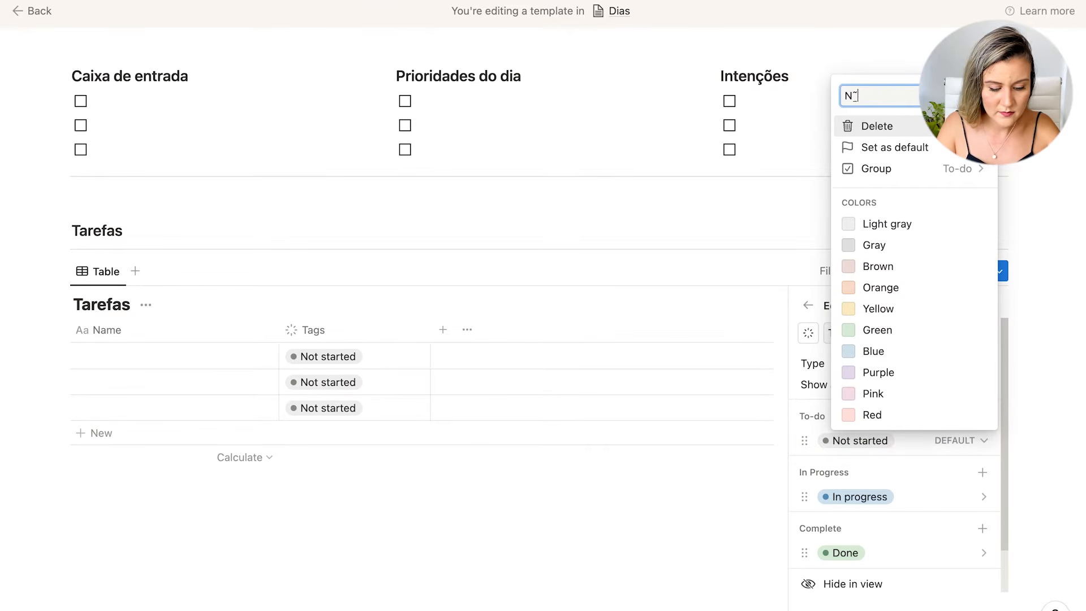
pyautogui.write('ão iniciada')
pyautogui.press('Return')
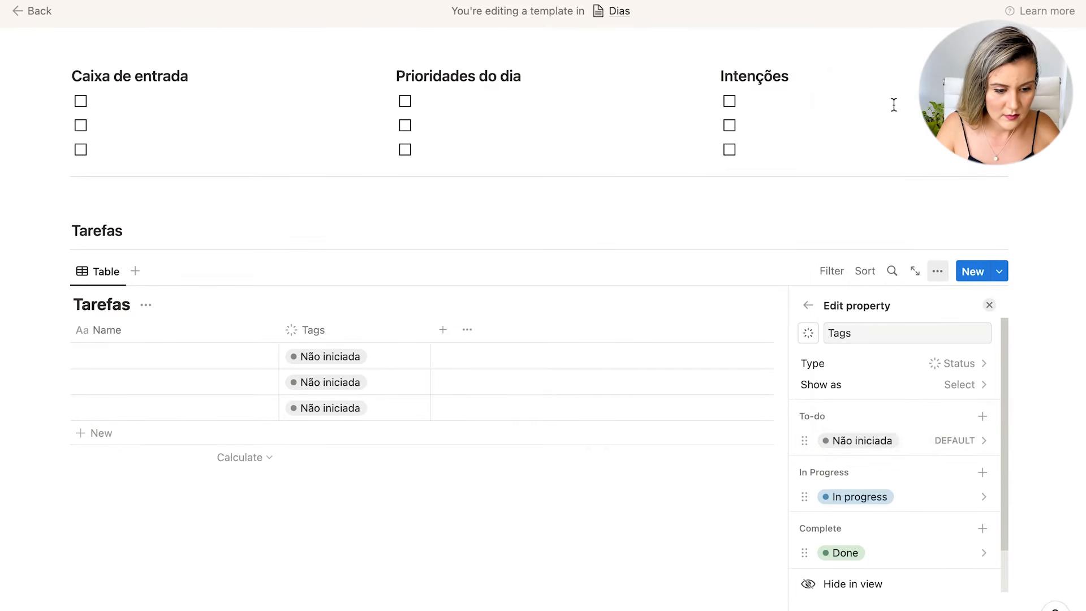
pyautogui.click(982, 498)
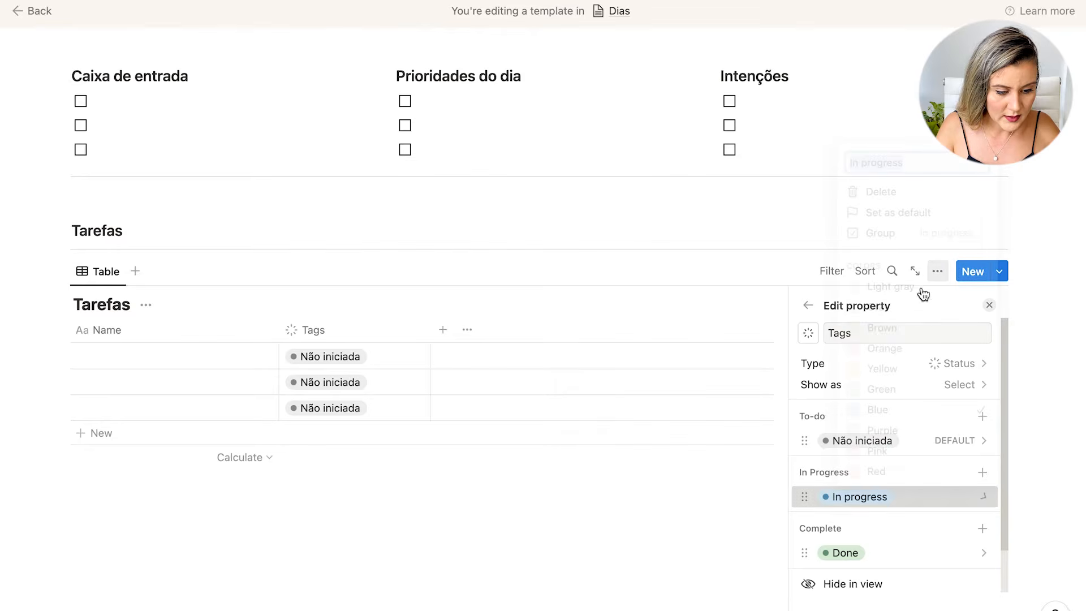
pyautogui.write('Em')
pyautogui.click(301, 388)
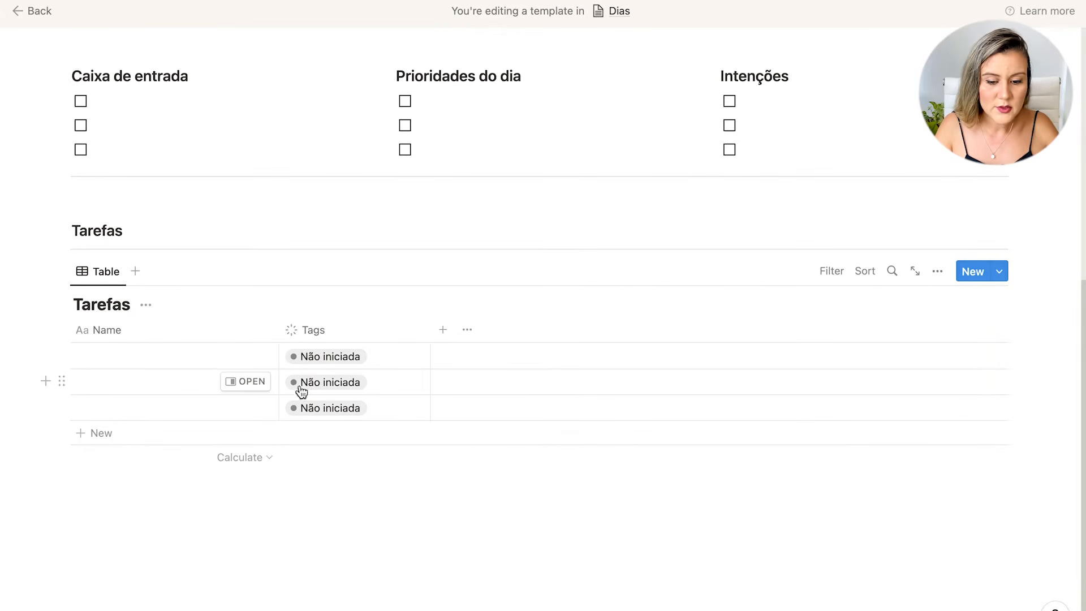
# Rename the Tags column to 'status' and review its option settings.
pyautogui.click(308, 338)
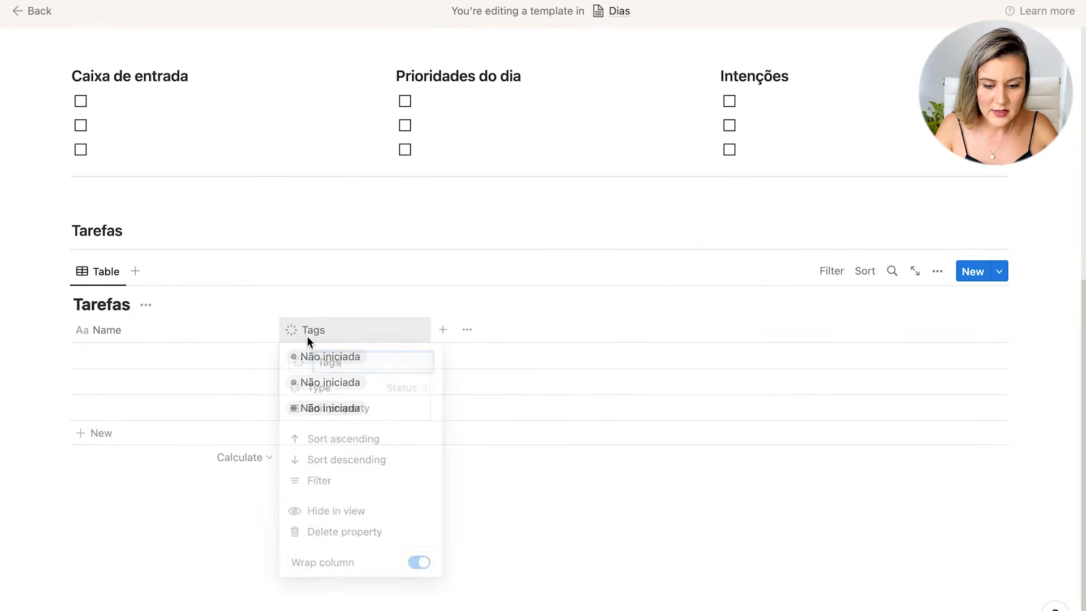
pyautogui.write('stat')
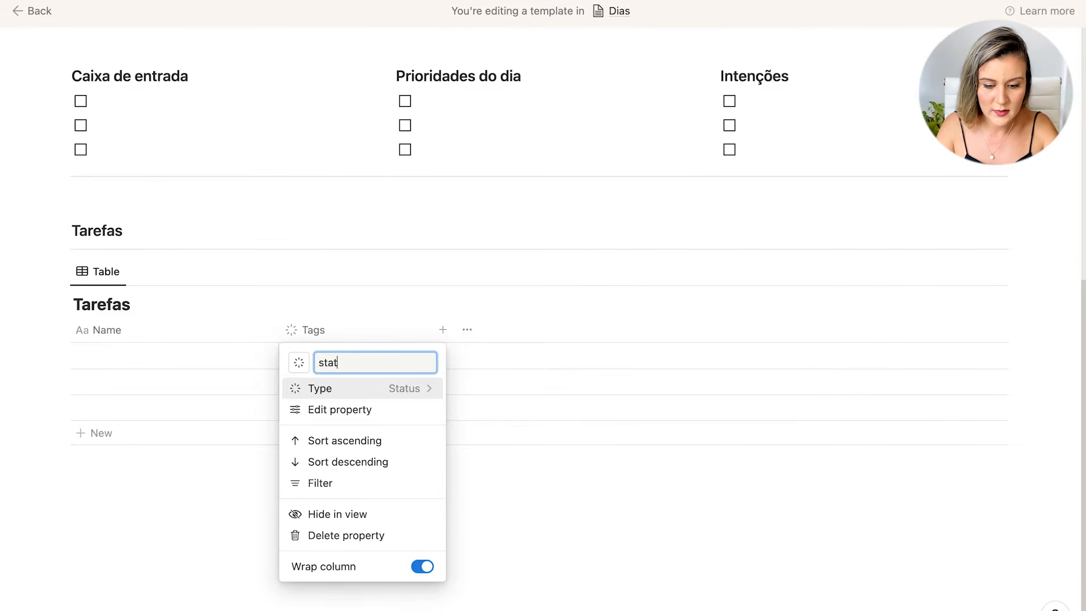
pyautogui.write('us')
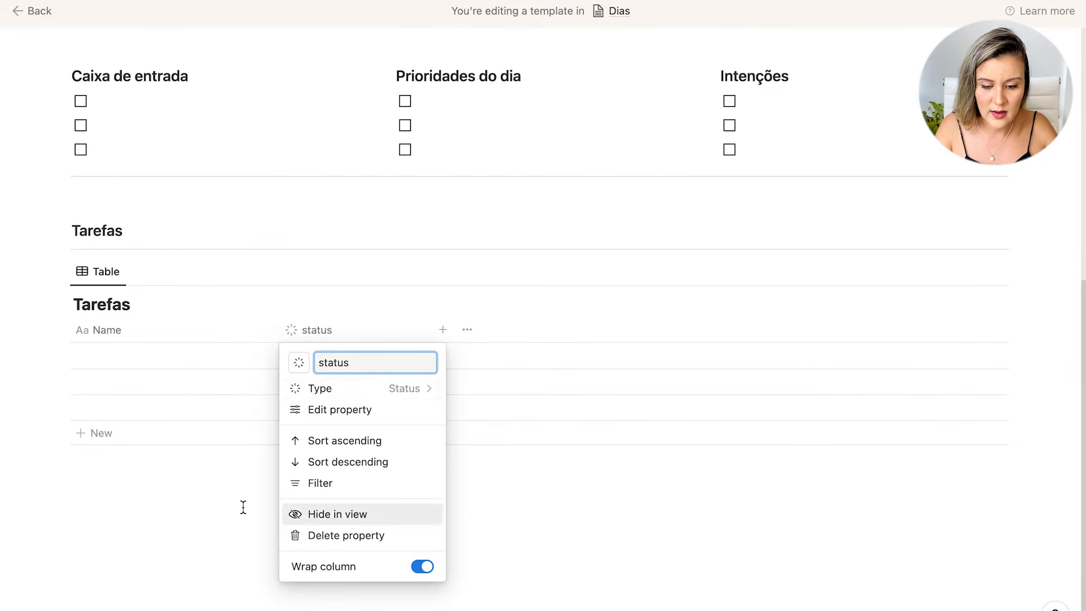
pyautogui.click(242, 507)
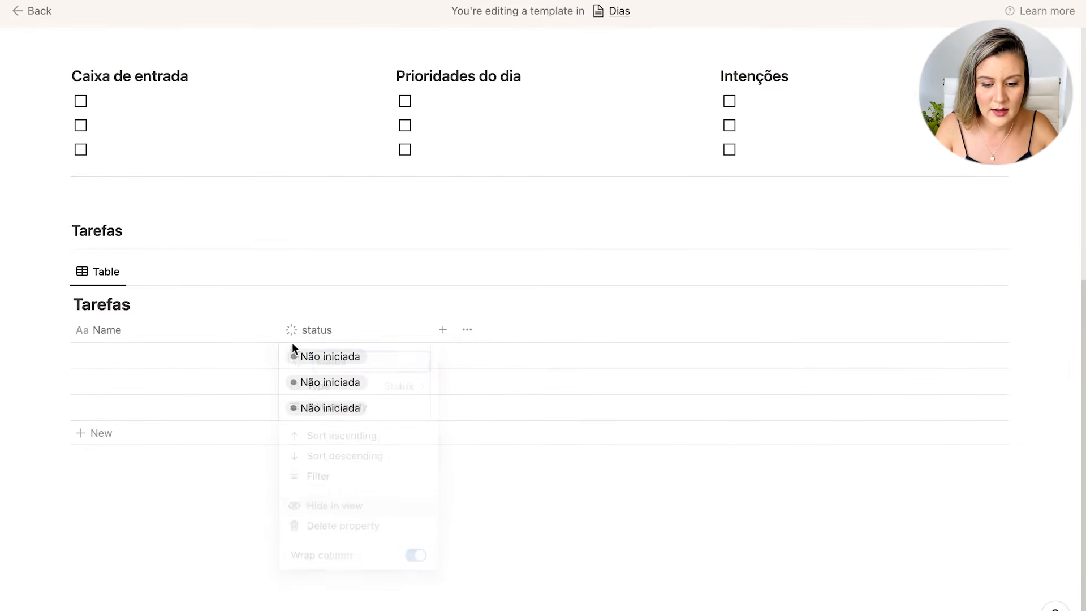
pyautogui.click(329, 358)
pyautogui.click(364, 551)
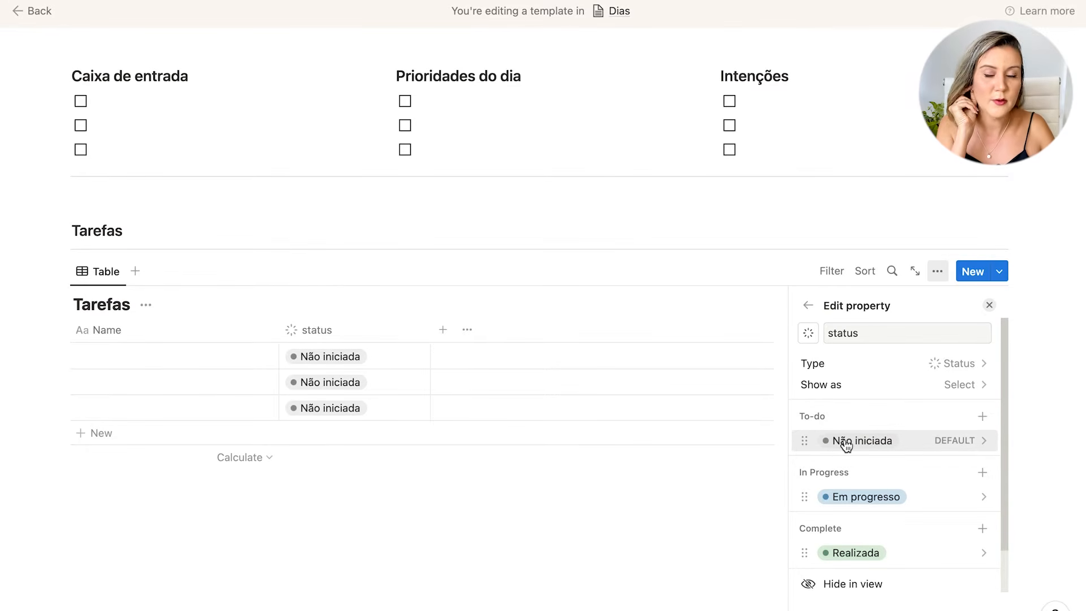
pyautogui.click(395, 521)
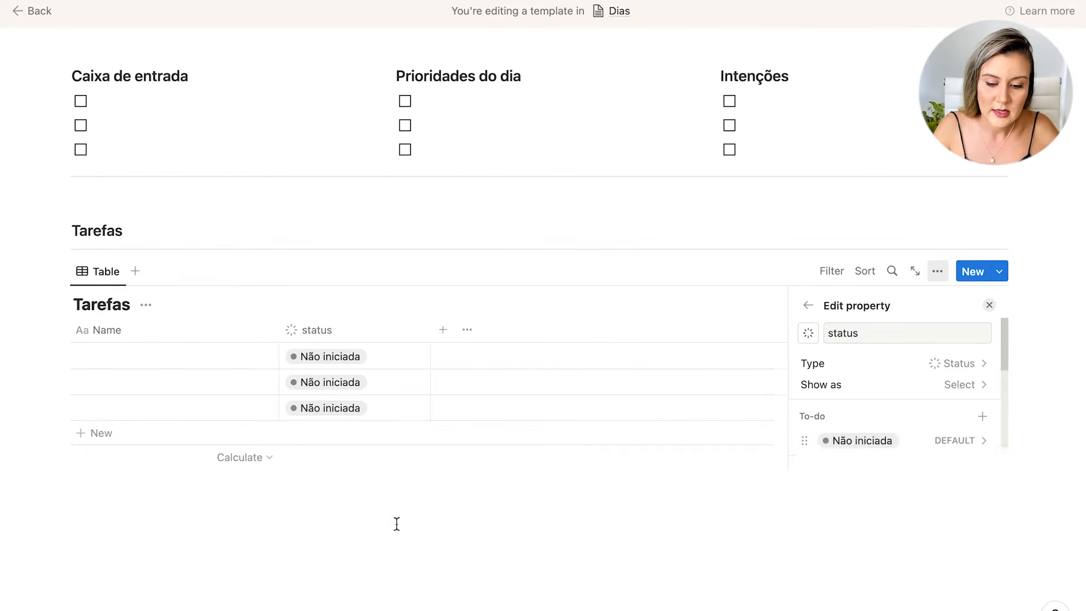
# Add a narrow Prazo date column using Day/Month/Year dates and 24 hour time.
pyautogui.click(444, 333)
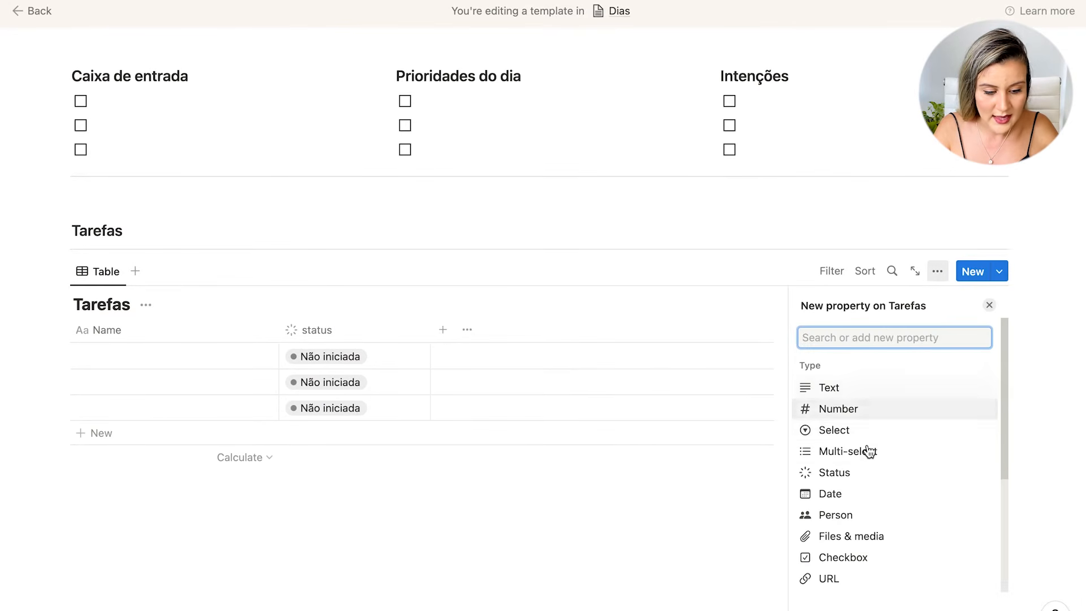
pyautogui.click(842, 496)
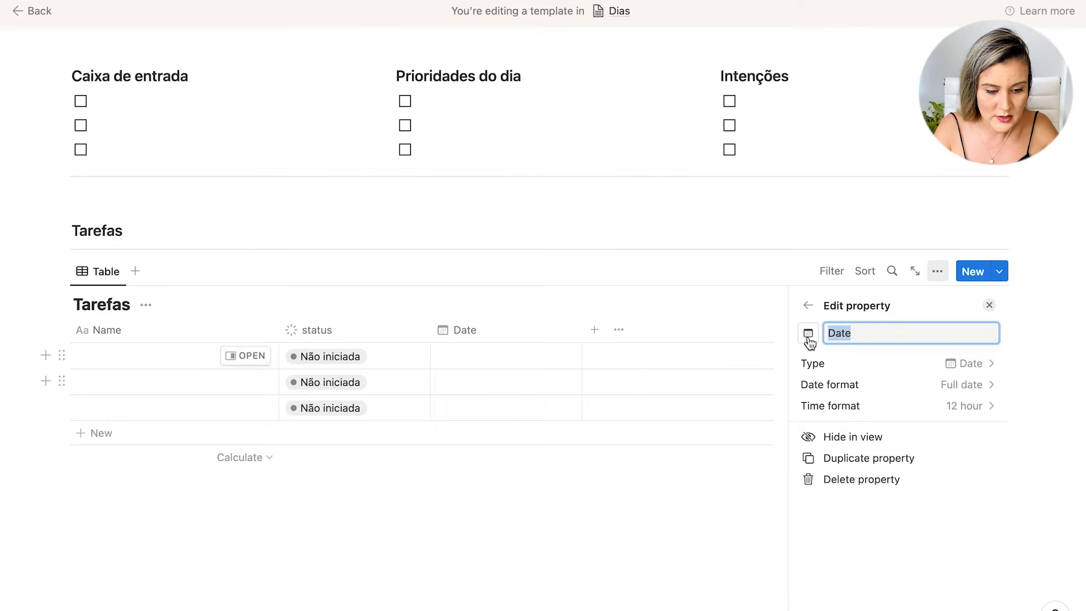
pyautogui.write('Prazo')
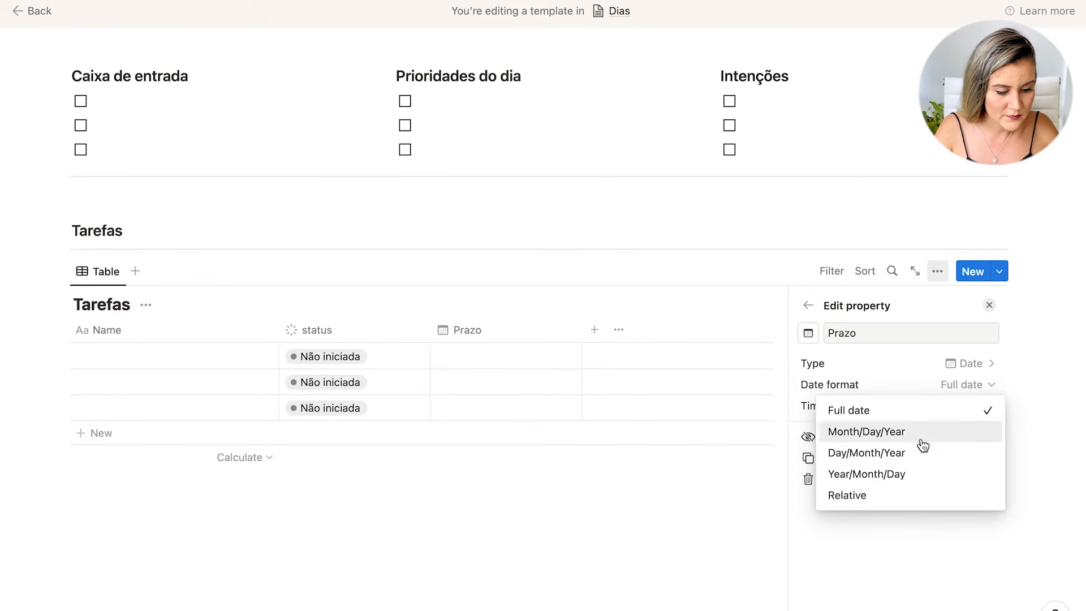
pyautogui.click(845, 459)
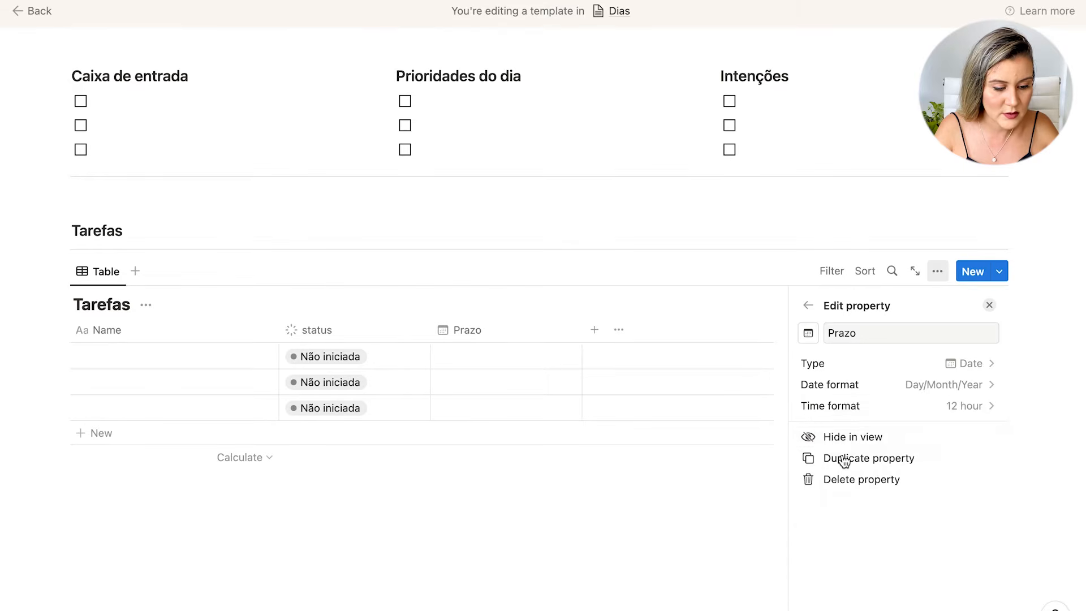
pyautogui.click(977, 408)
pyautogui.click(877, 452)
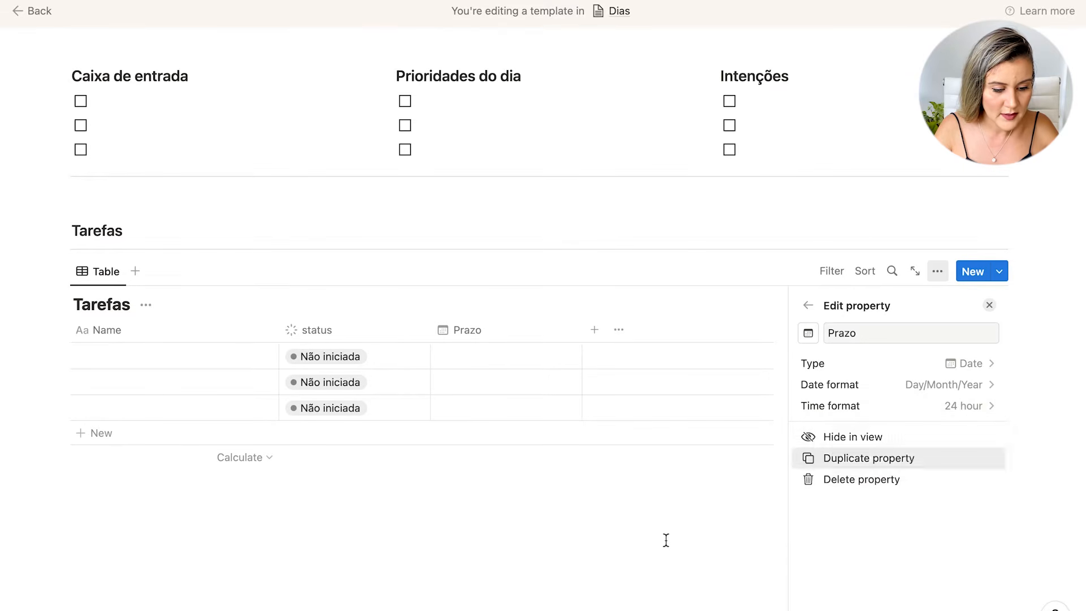
pyautogui.click(655, 524)
pyautogui.moveTo(582, 332); pyautogui.dragTo(524, 330)
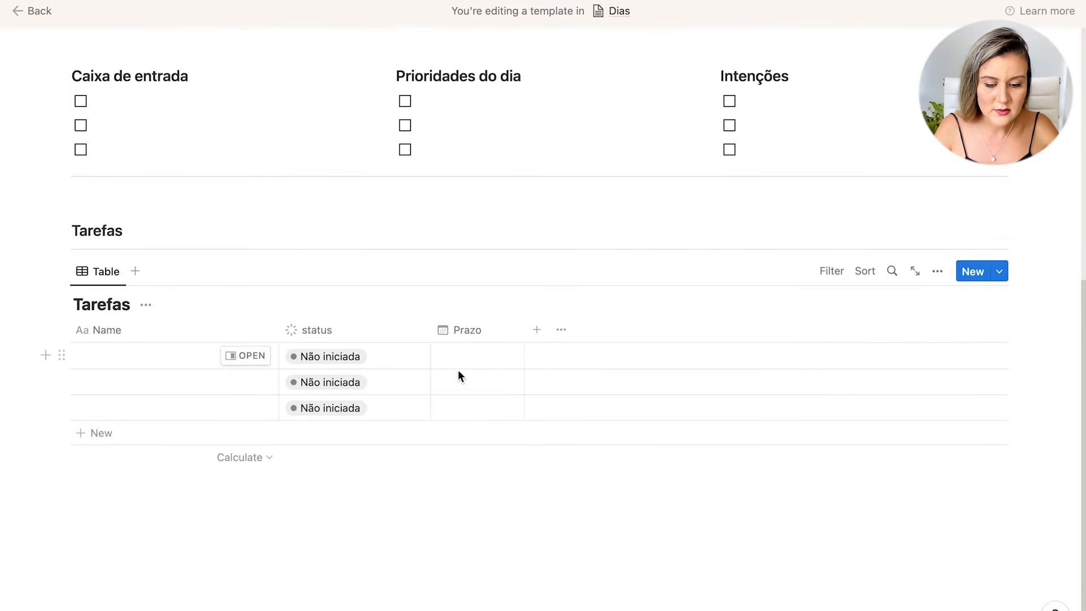
# Glance at the mind map, then begin adding another column to Tarefas.
pyautogui.press('super+Tab')
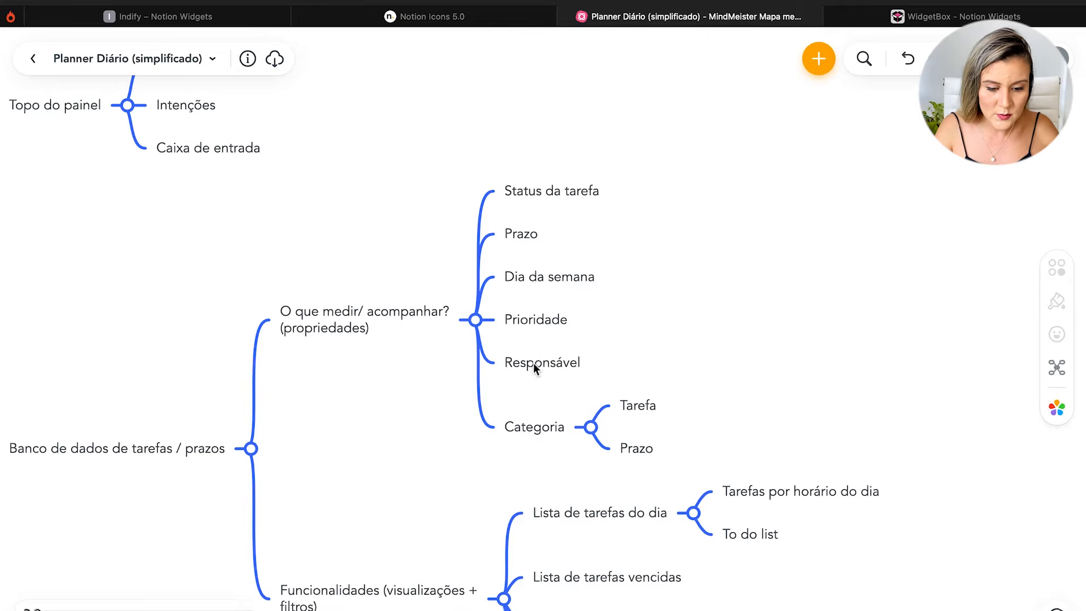
pyautogui.press('super+Tab')
pyautogui.click(537, 330)
pyautogui.write('Re')
pyautogui.press('BackSpace')
pyautogui.press('BackSpace')
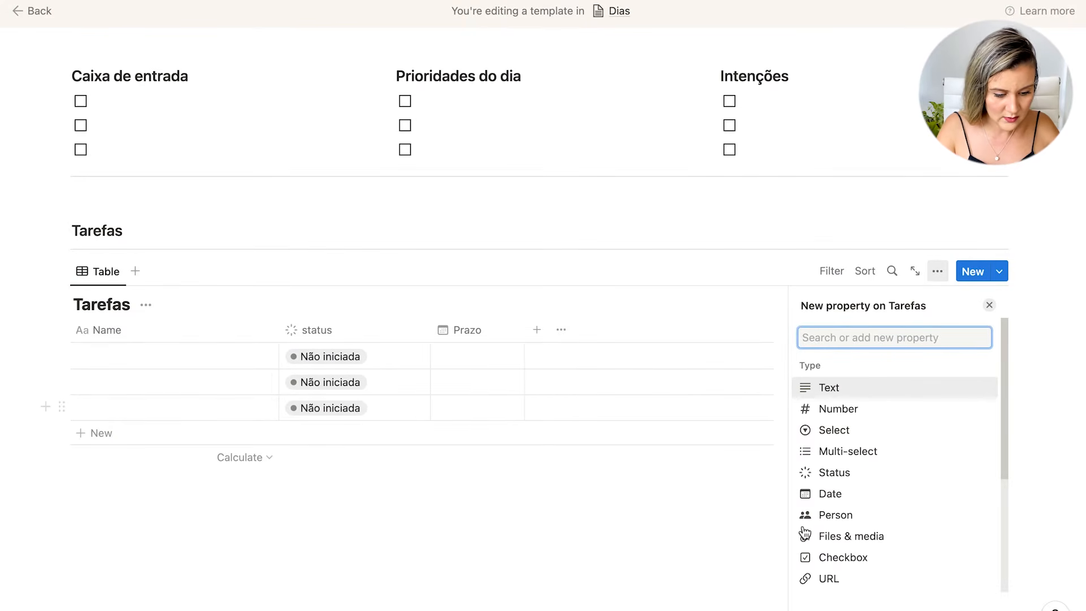
# Add a Person column named Responsável and make it narrower.
pyautogui.click(827, 515)
pyautogui.write('Responsável')
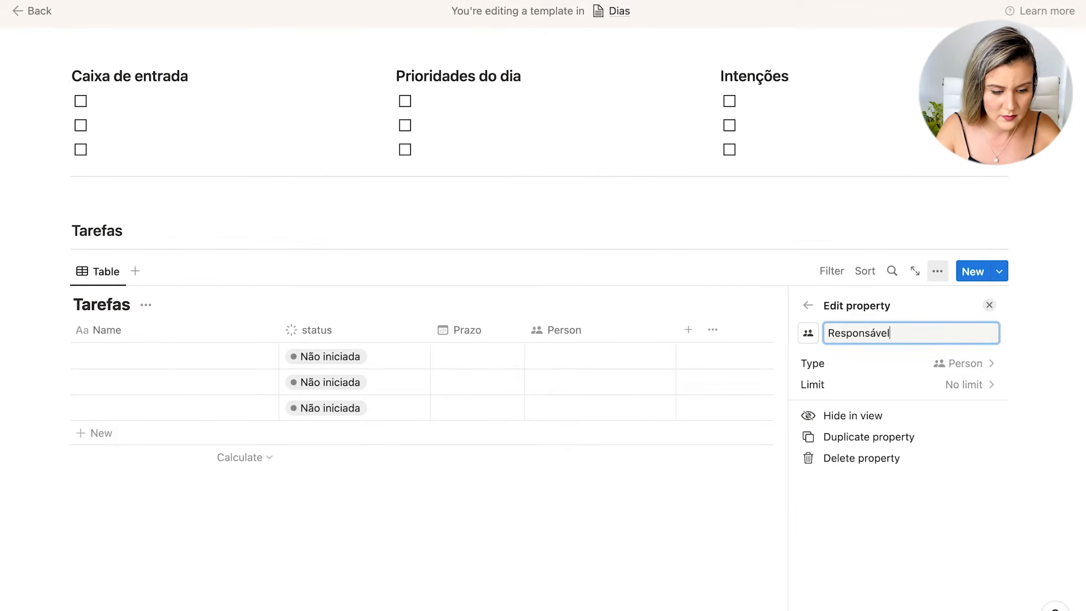
pyautogui.click(677, 347)
pyautogui.moveTo(677, 330); pyautogui.dragTo(647, 332)
# Assign a person to the first task in the Responsável column.
pyautogui.click(568, 362)
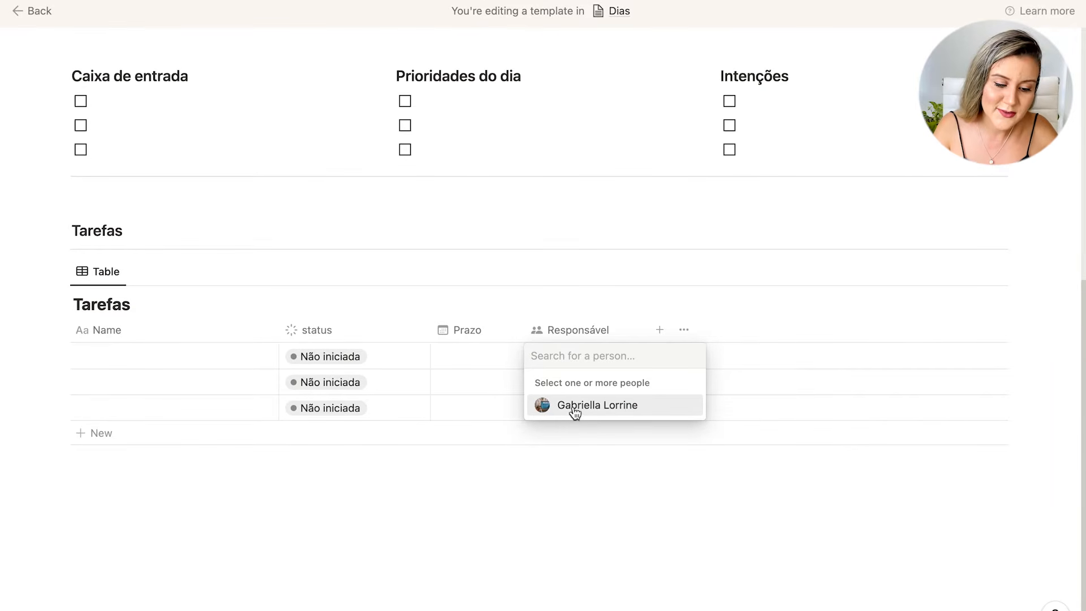
pyautogui.click(619, 412)
pyautogui.press('Escape')
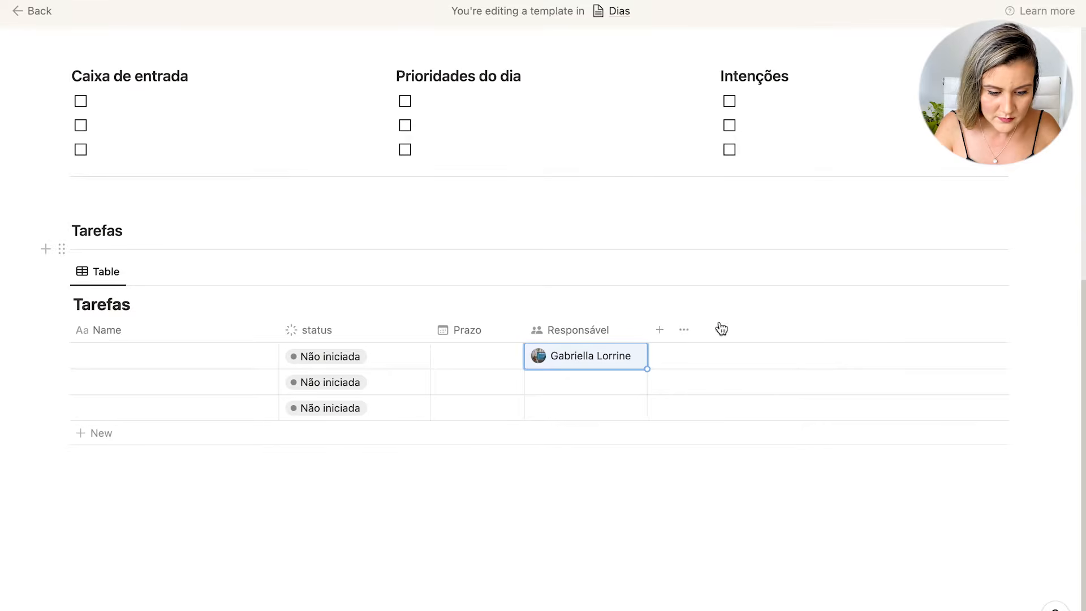
pyautogui.click(659, 333)
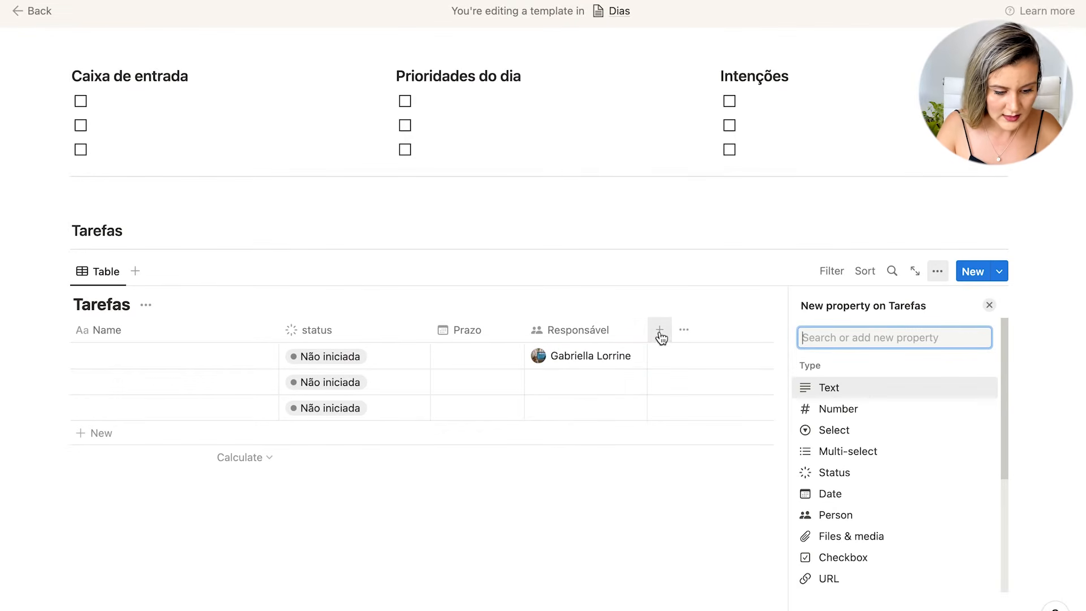
# Create a single-select property named Prioridade in the Tarefas table.
pyautogui.click(832, 434)
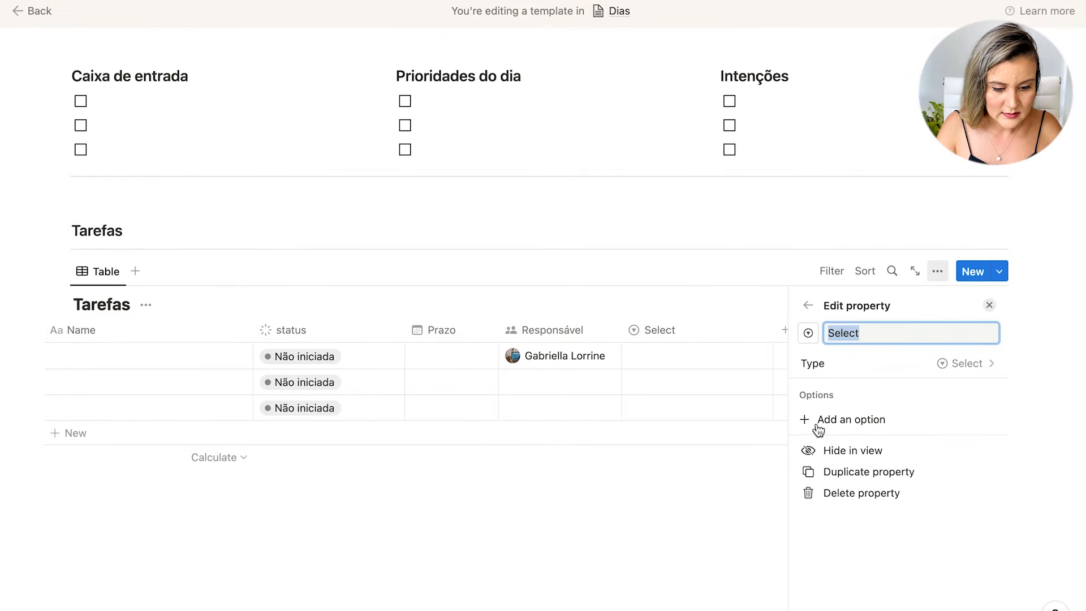
pyautogui.write('priorid')
pyautogui.press('BackSpace')
pyautogui.press('BackSpace')
pyautogui.press('BackSpace')
pyautogui.press('BackSpace')
pyautogui.press('BackSpace')
pyautogui.press('BackSpace')
pyautogui.press('BackSpace')
pyautogui.write('Prioridade')
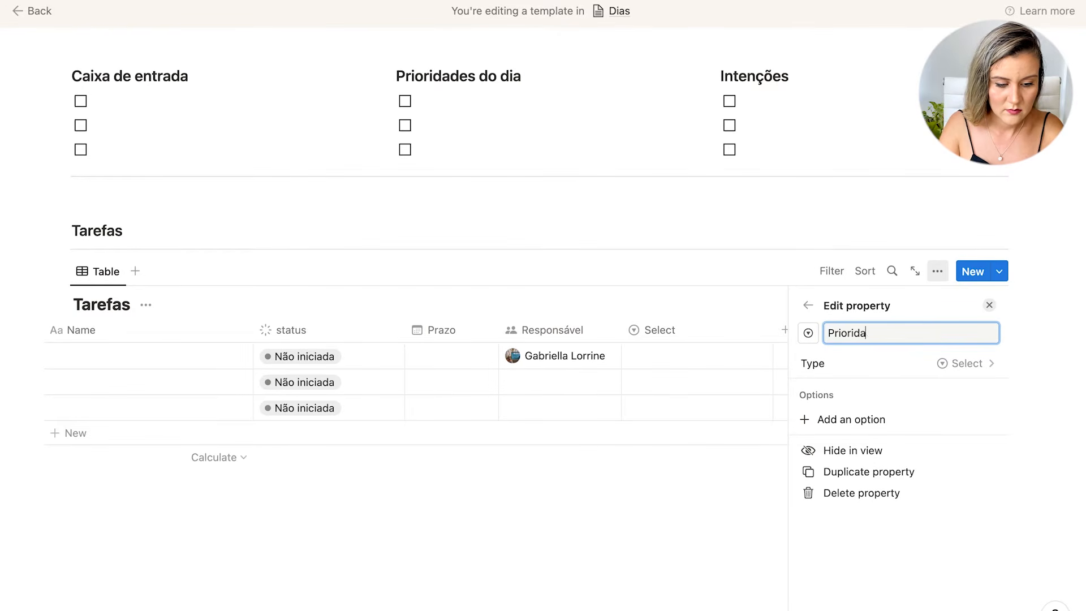
pyautogui.click(857, 421)
# Add the Prioridade options Alta, Média and Baixa.
pyautogui.click(860, 429)
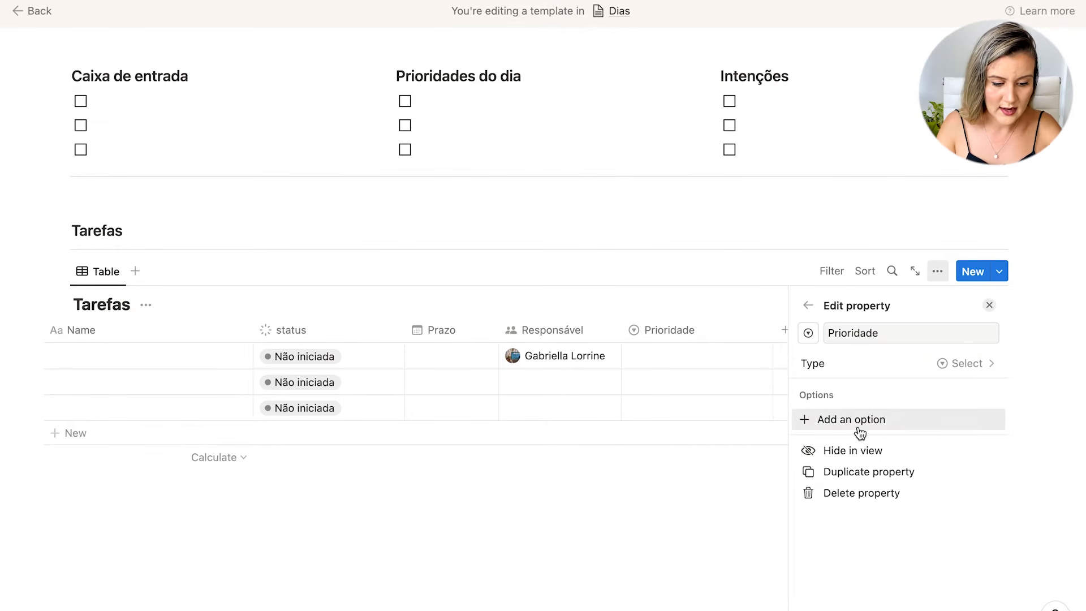
pyautogui.click(859, 429)
pyautogui.write('Alta')
pyautogui.press('Return')
pyautogui.click(859, 425)
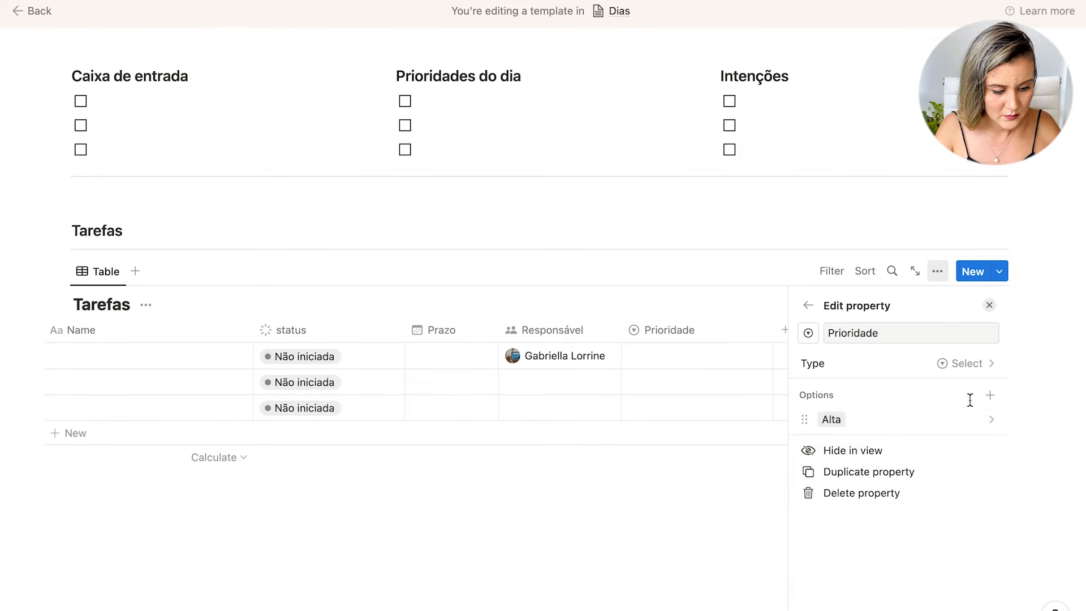
pyautogui.click(990, 396)
pyautogui.write('Média')
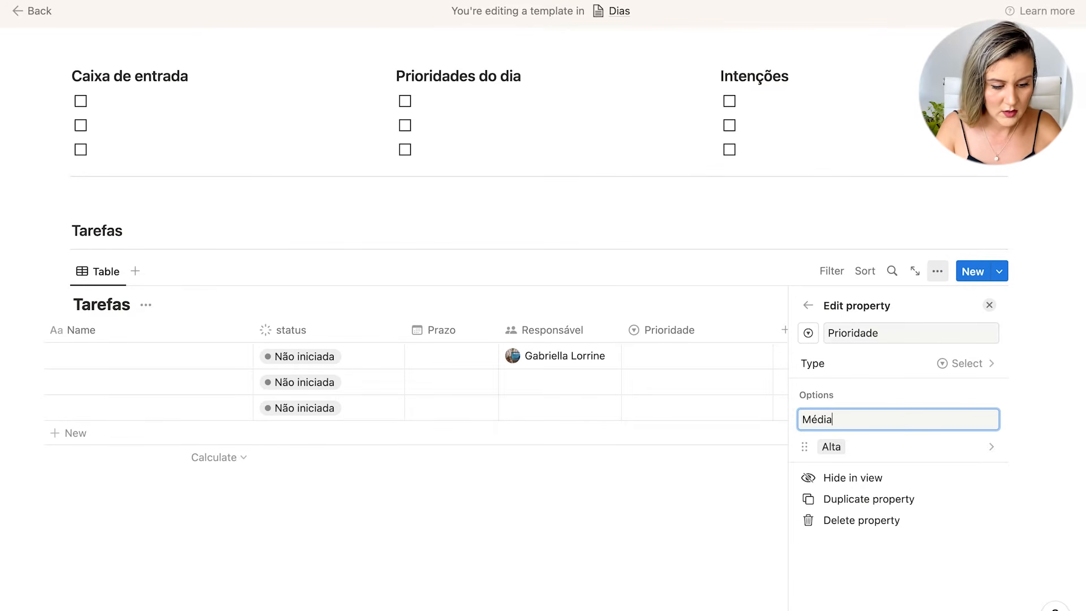
pyautogui.press('Return')
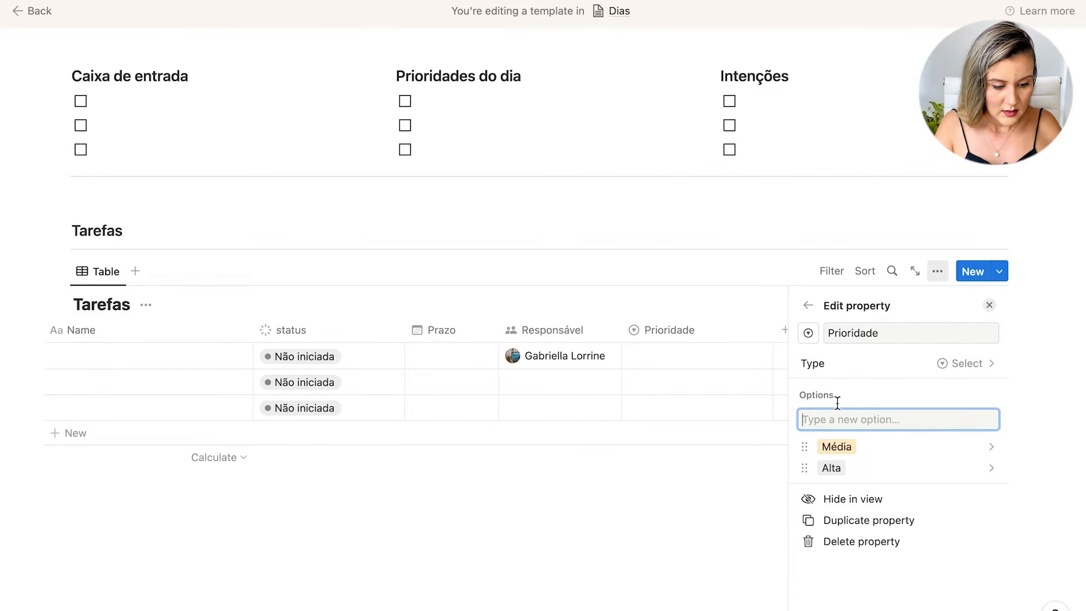
pyautogui.write('A')
pyautogui.press('BackSpace')
pyautogui.write('Baixa')
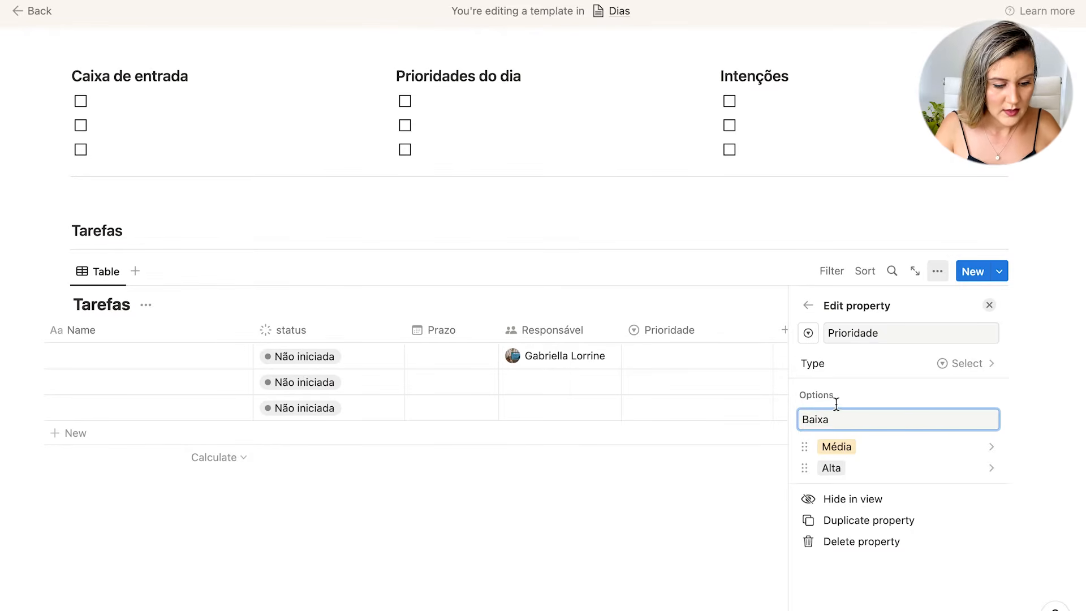
pyautogui.press('Return')
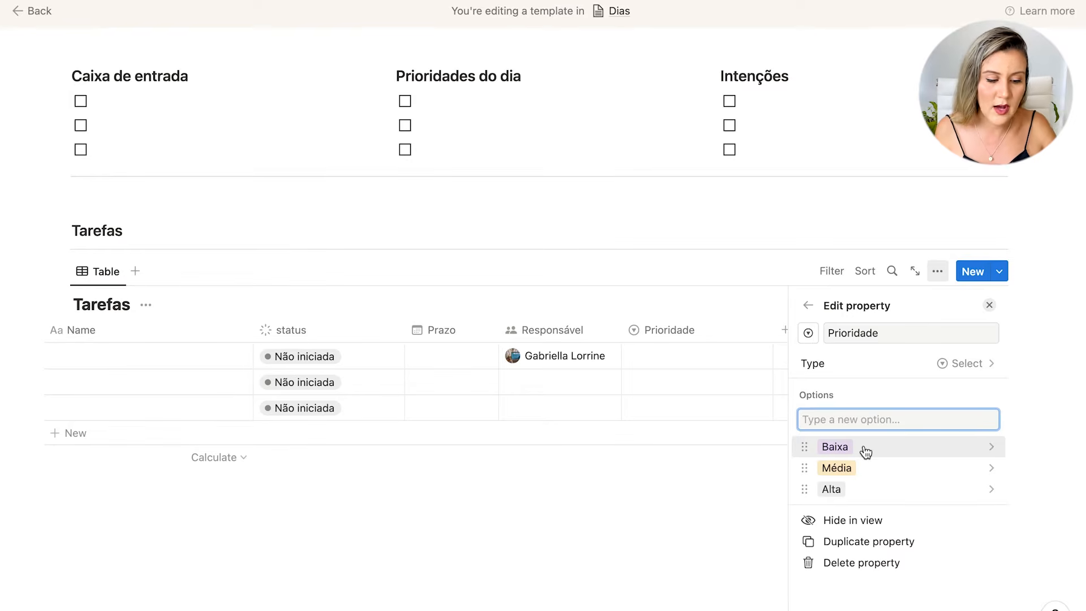
# Colour the Baixa option green and the Alta option red.
pyautogui.click(883, 449)
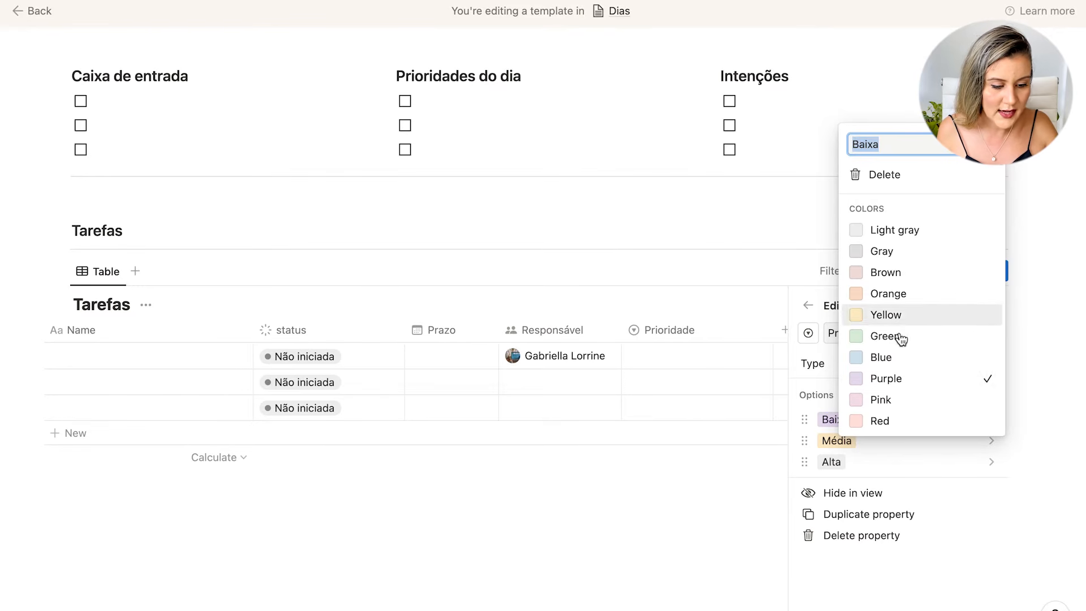
pyautogui.press('Return')
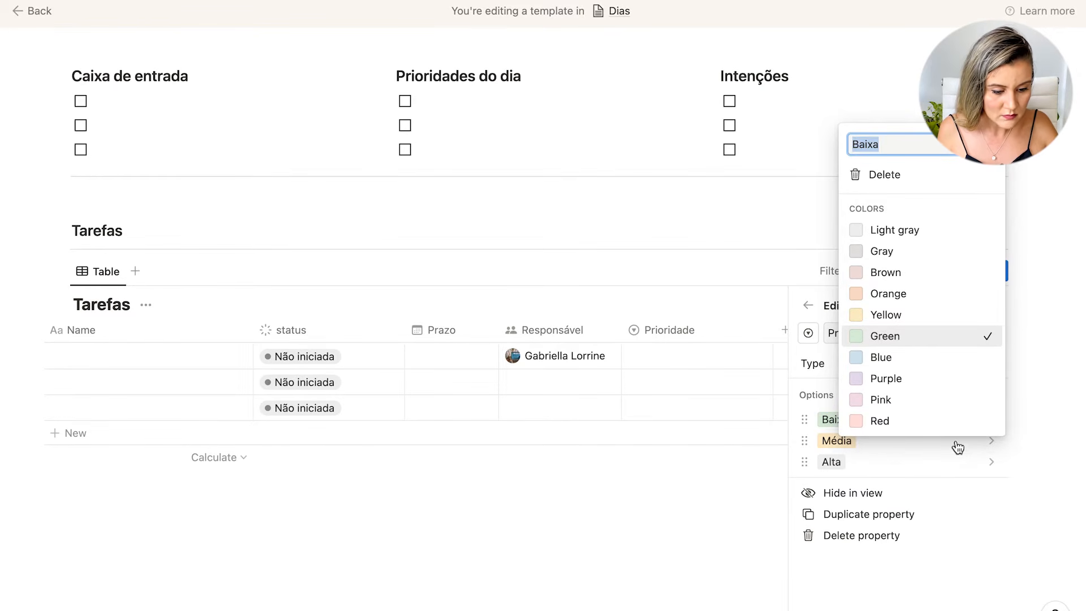
pyautogui.click(991, 444)
pyautogui.click(990, 464)
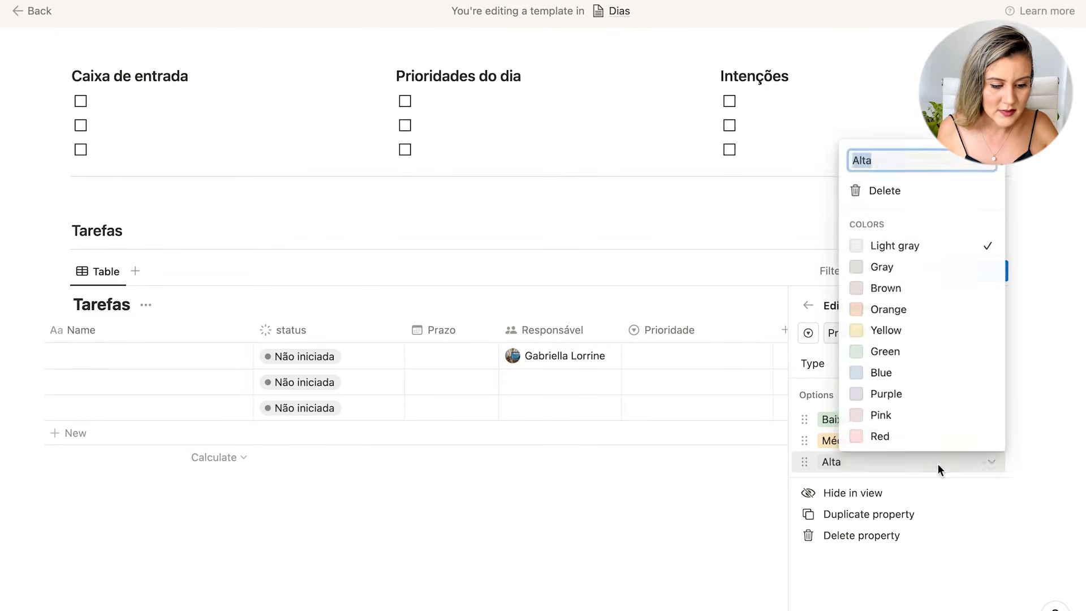
pyautogui.click(891, 441)
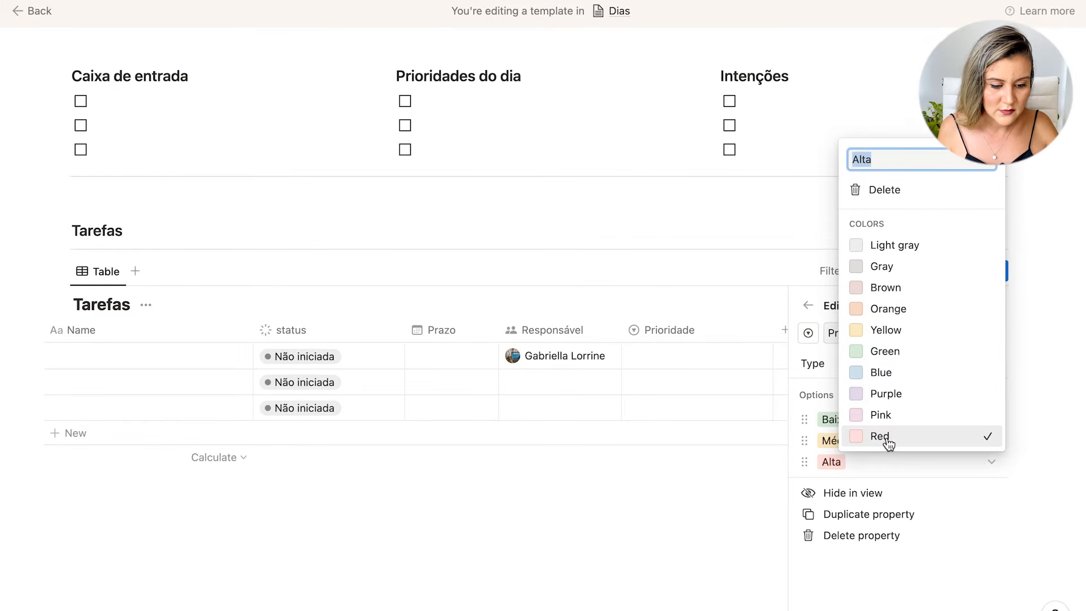
pyautogui.click(599, 491)
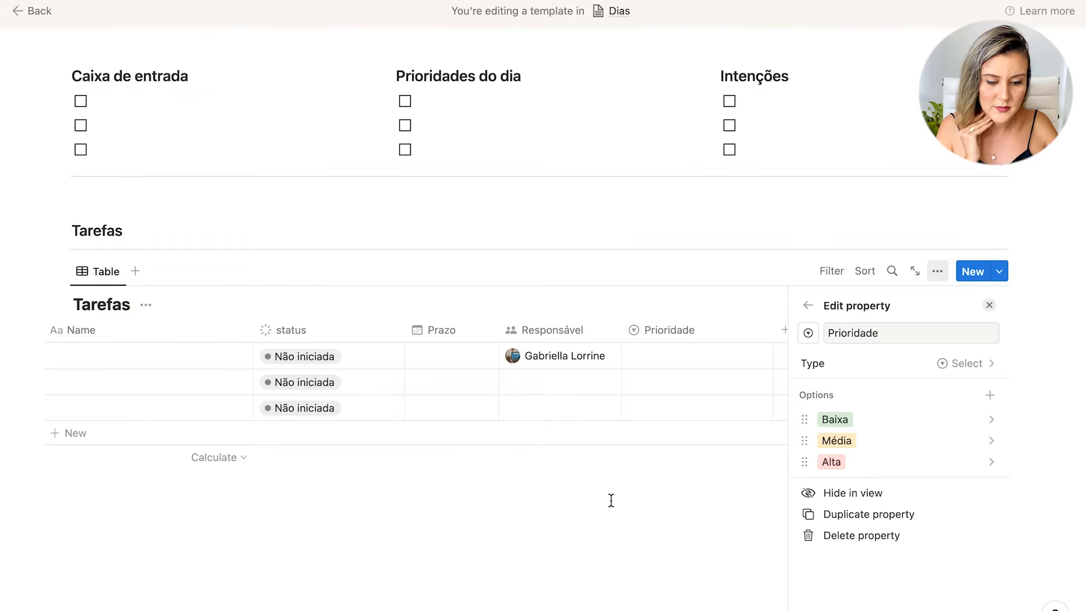
pyautogui.click(612, 502)
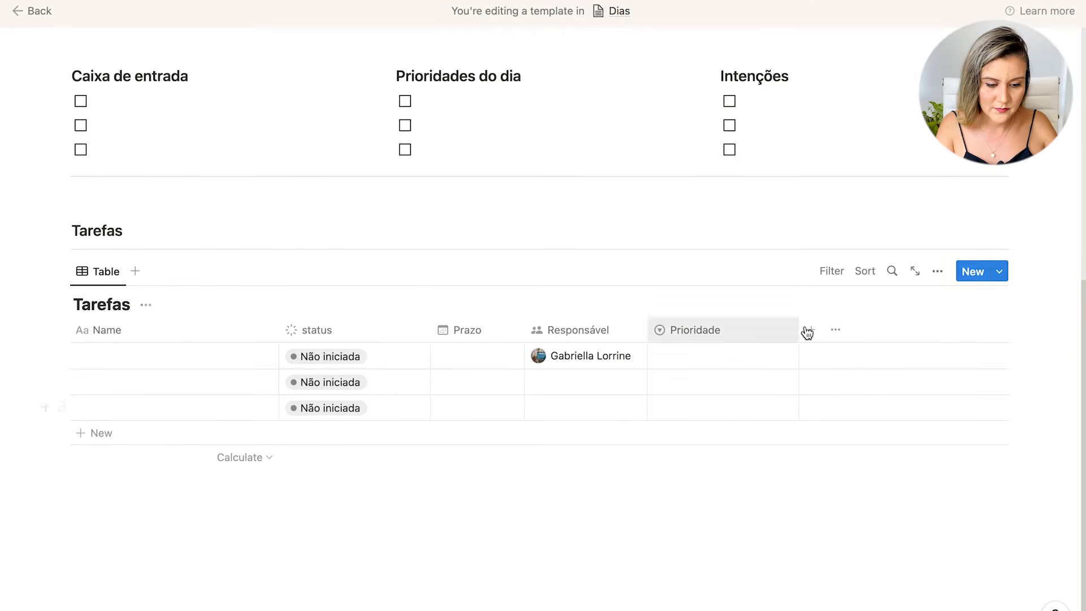
# Add a multi-select property named Dia da semana to Tarefas.
pyautogui.click(812, 332)
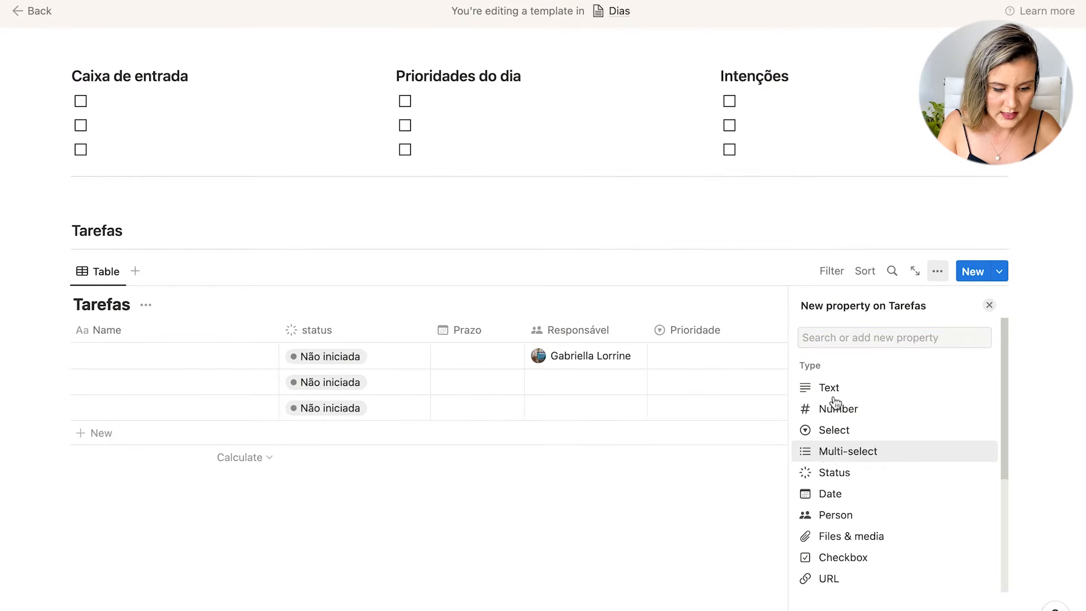
pyautogui.press('Return')
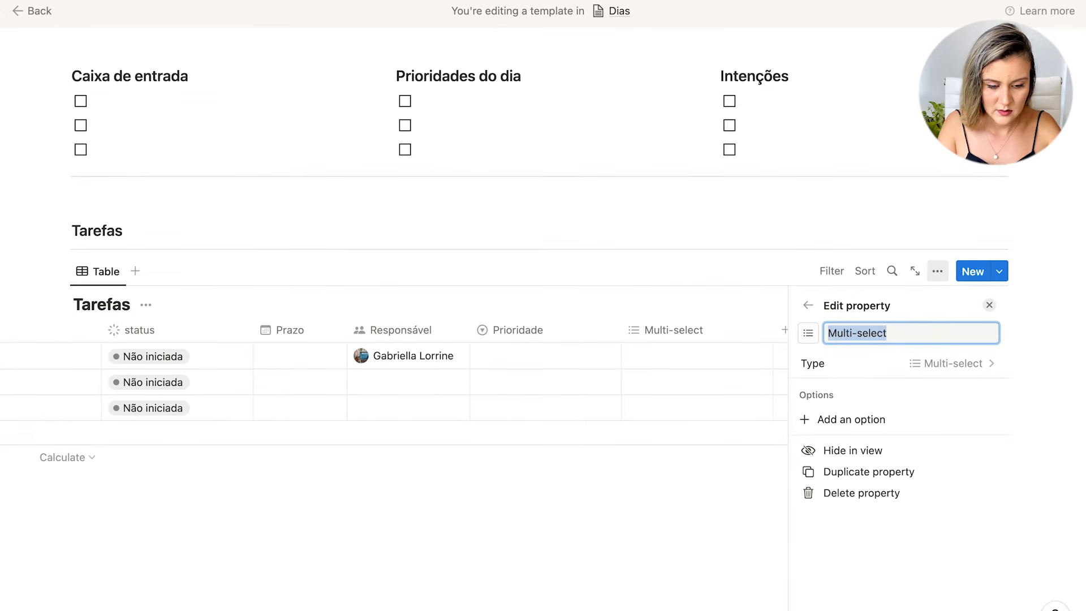
pyautogui.write('dl')
pyautogui.press('BackSpace')
pyautogui.write('Dia da sema')
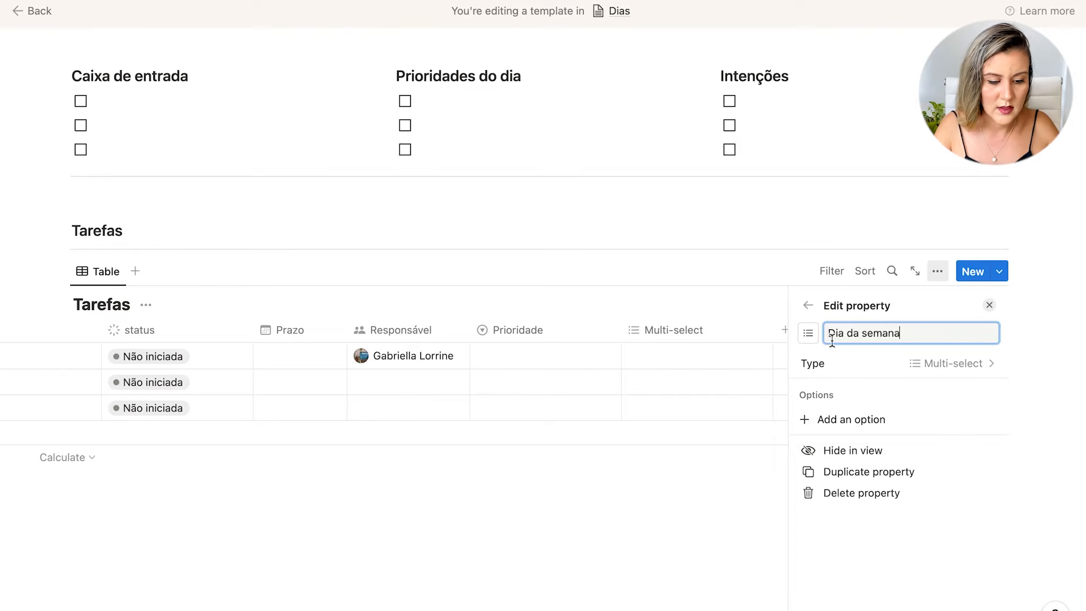
pyautogui.click(650, 485)
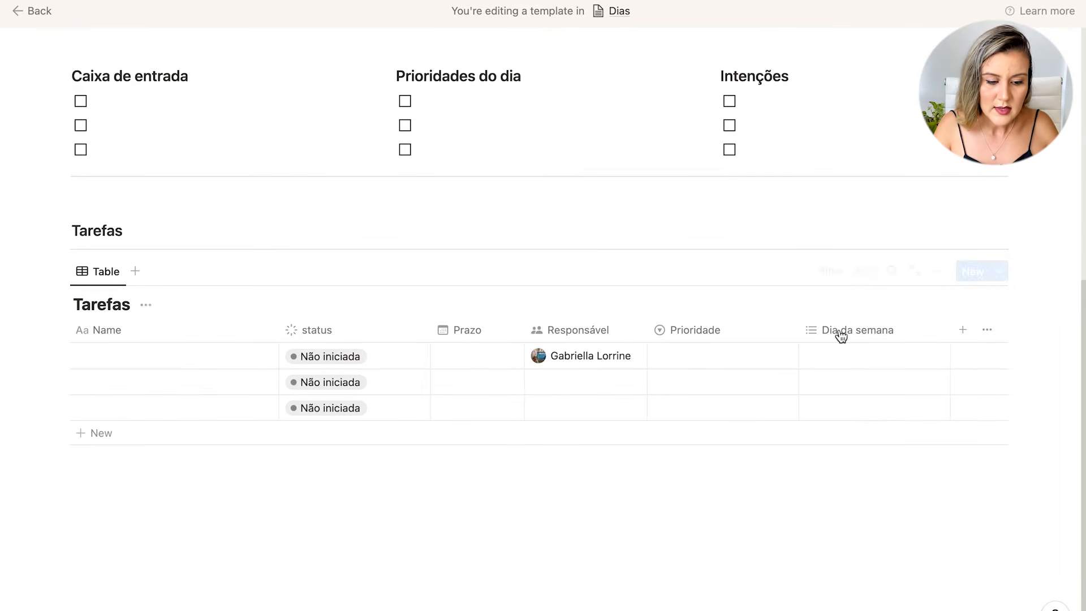
# Create weekday tags Segunda, Terça, Quarta, Quinta, Sexta, Sábad and Domingo on the first task.
pyautogui.click(835, 350)
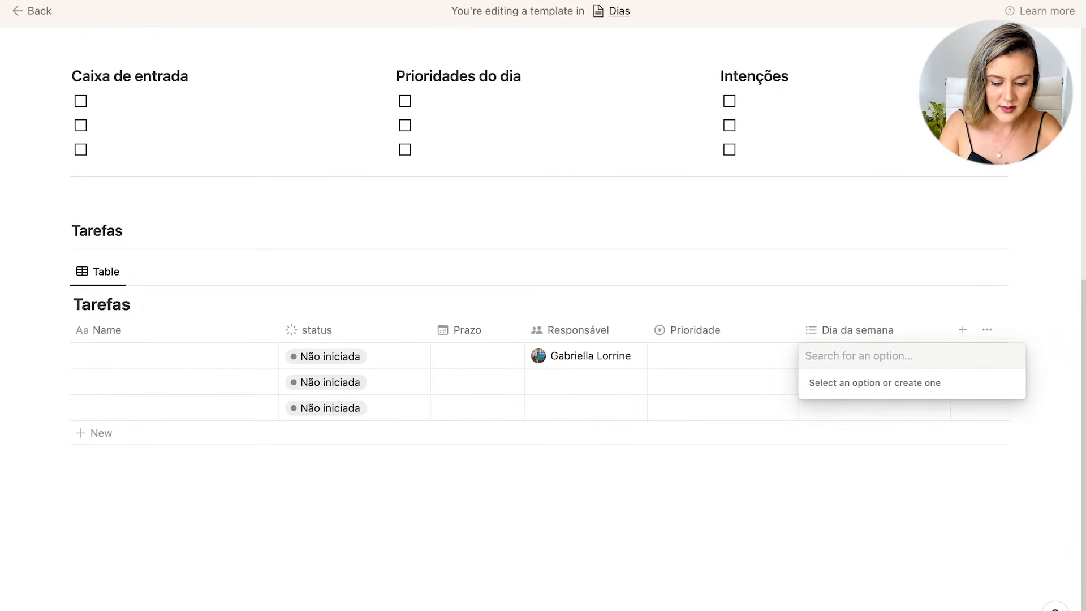
pyautogui.write('Segunda')
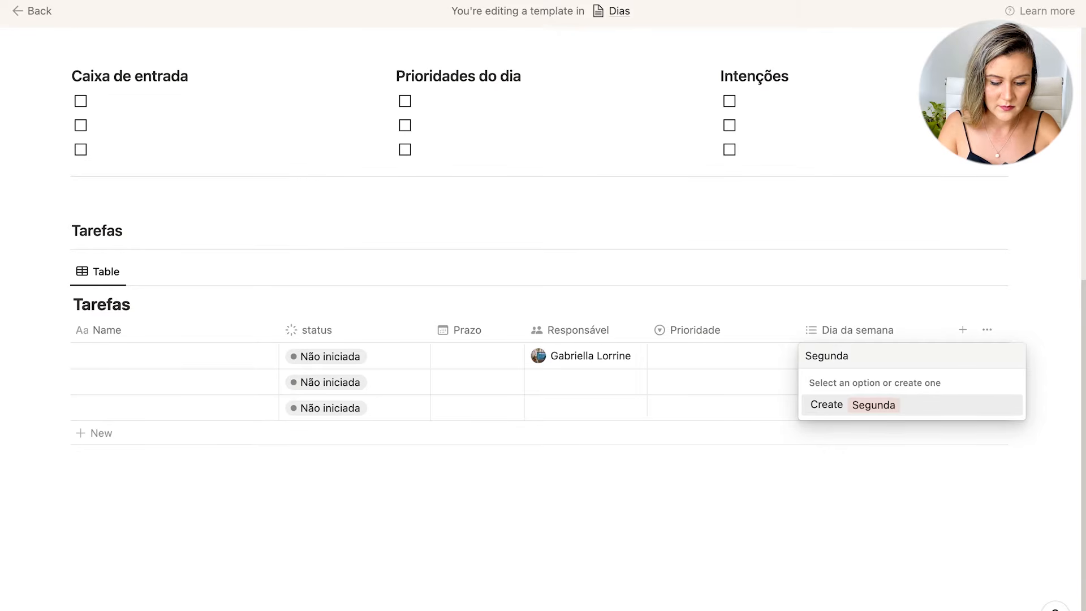
pyautogui.press('Return')
pyautogui.write('Terça')
pyautogui.press('Return')
pyautogui.write('Quarta')
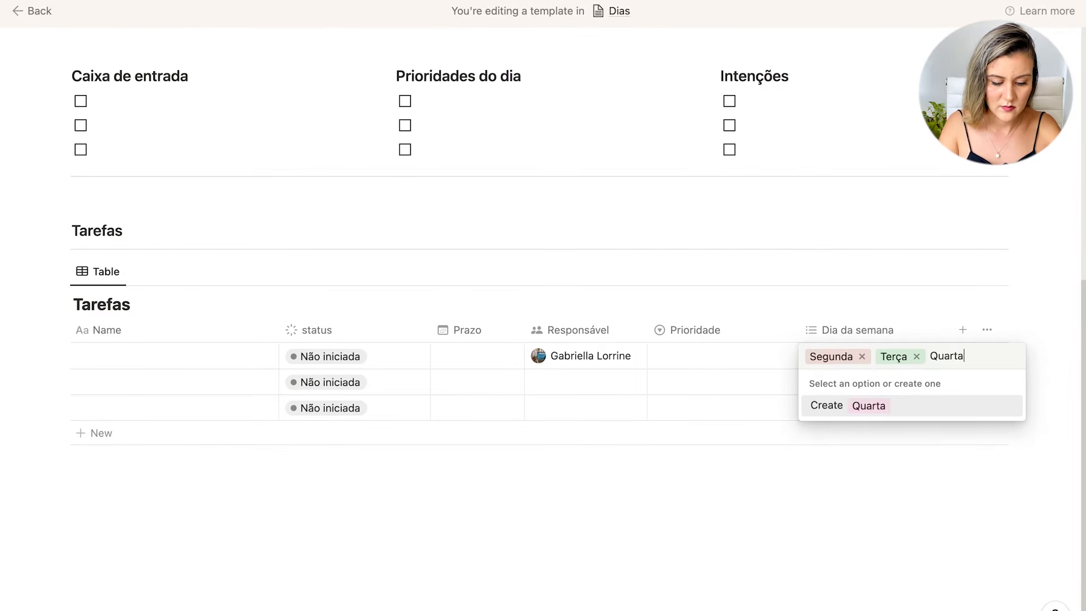
pyautogui.press('Return')
pyautogui.write('Quinta')
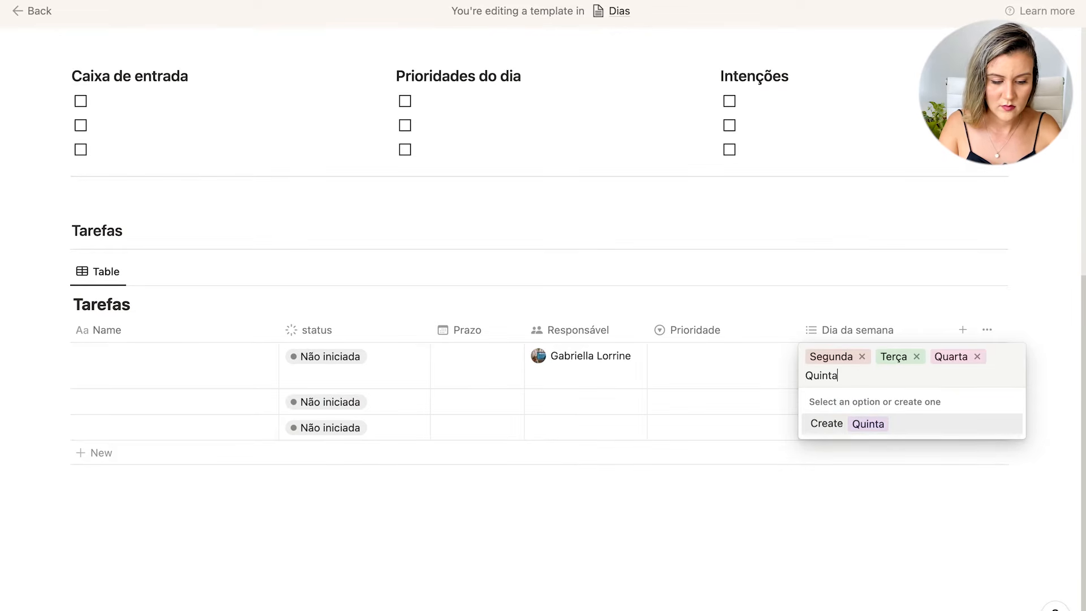
pyautogui.press('Return')
pyautogui.write('Sexta')
pyautogui.press('Return')
pyautogui.write('Sábad')
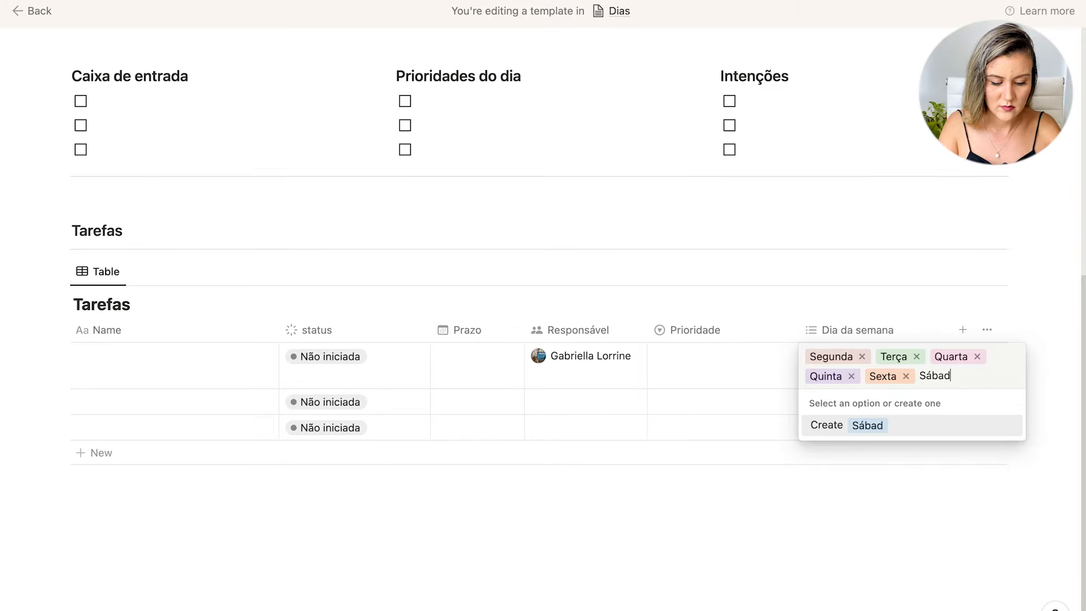
pyautogui.press('Return')
pyautogui.write('Domingo')
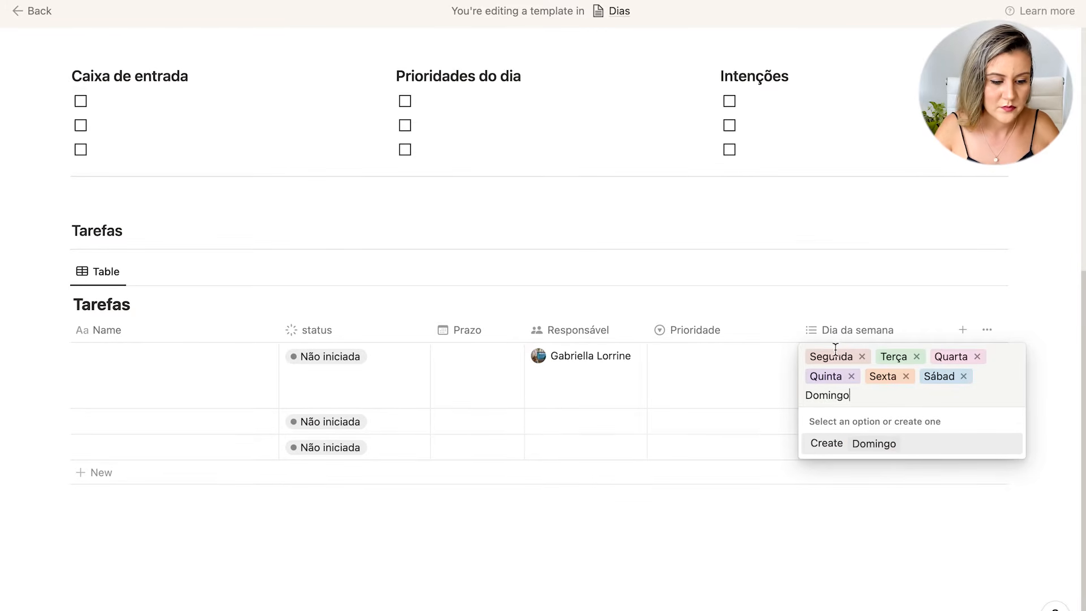
pyautogui.press('Return')
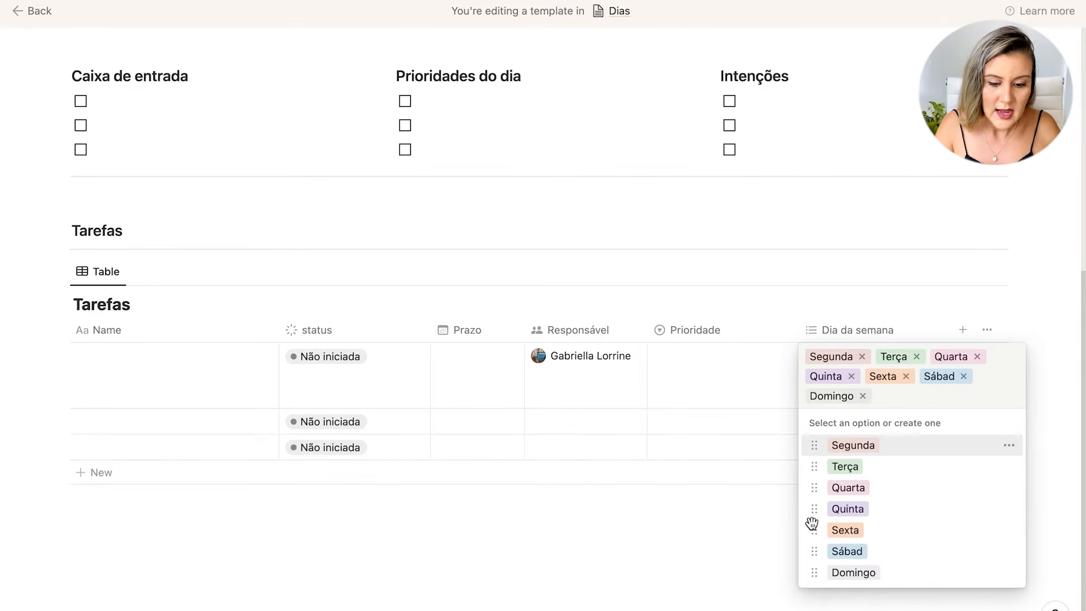
pyautogui.press('Escape')
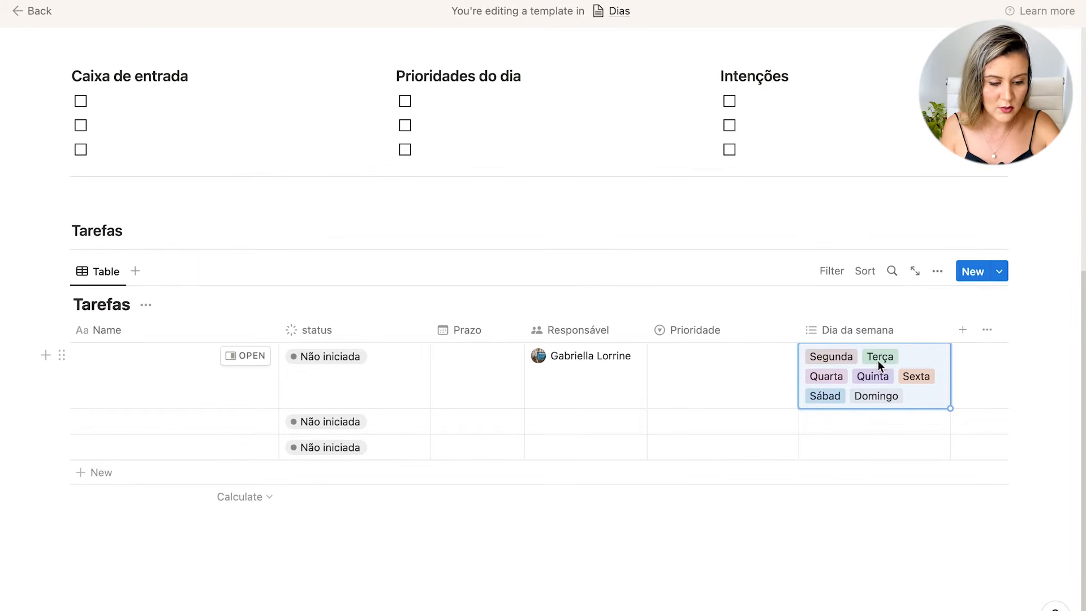
pyautogui.press('BackSpace')
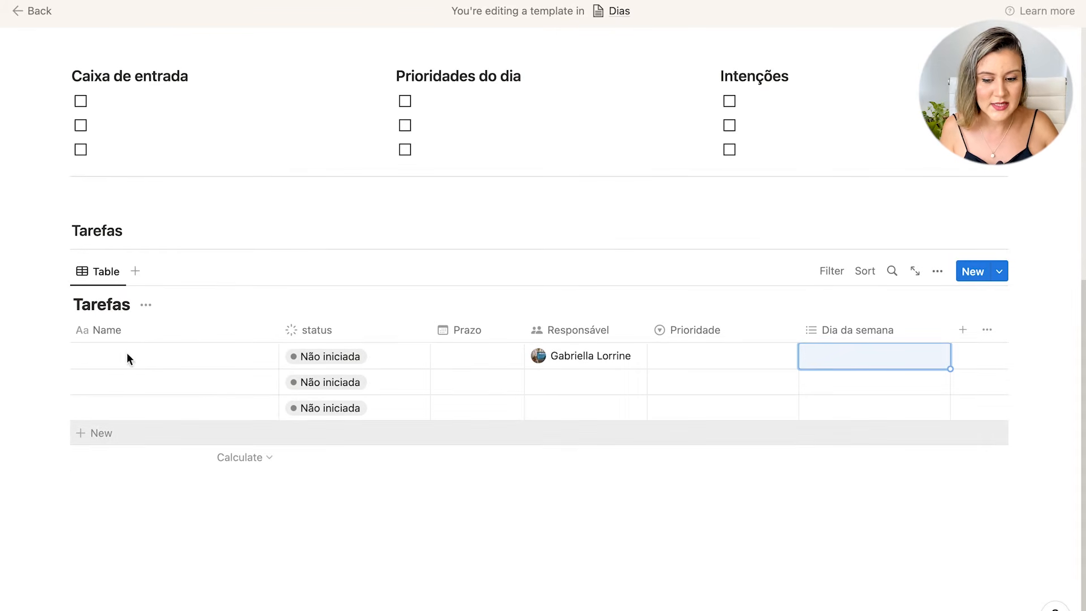
# Add a single-select property named Natureza to the Tarefas table.
pyautogui.click(963, 330)
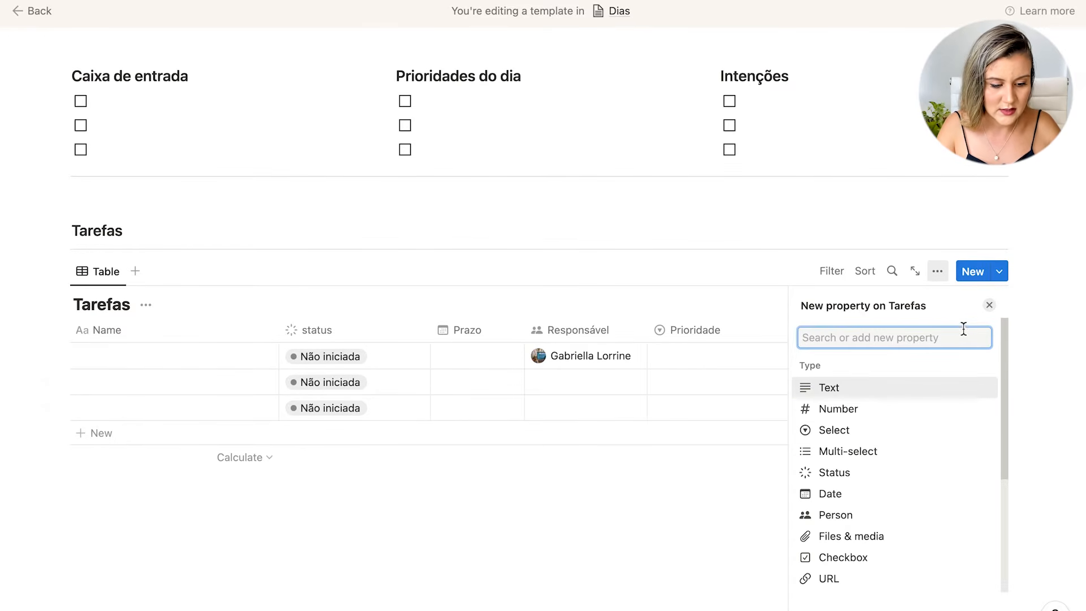
pyautogui.click(848, 430)
pyautogui.write('Na')
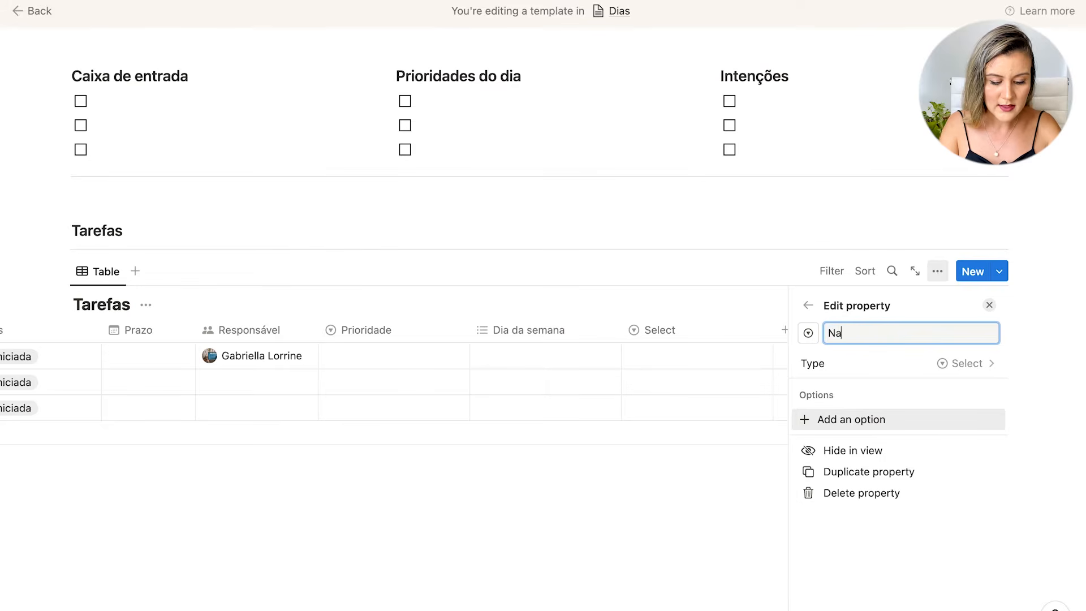
pyautogui.write('tureza')
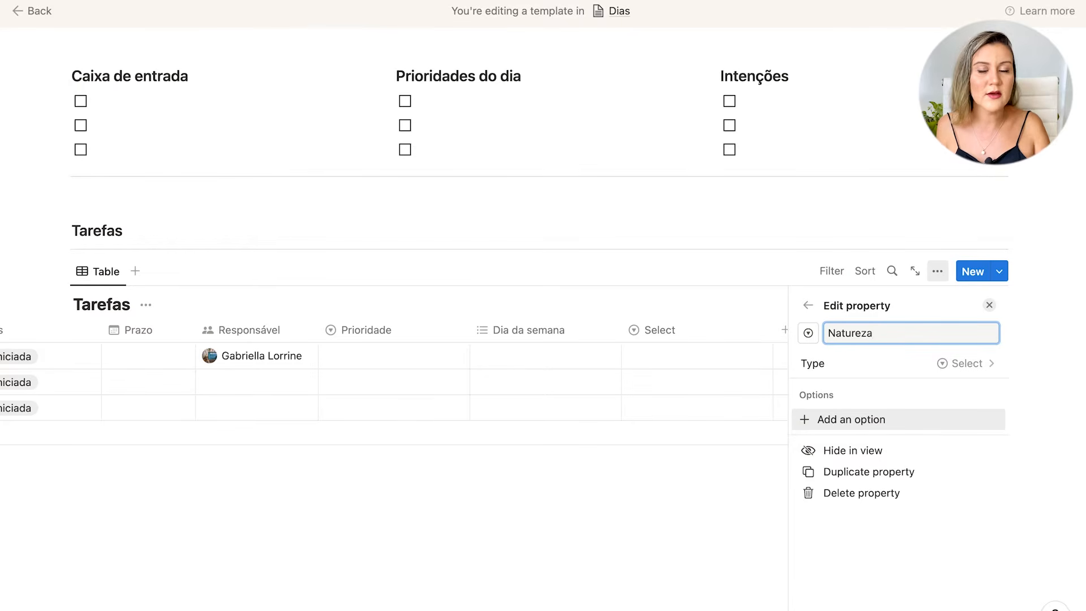
pyautogui.click(965, 367)
pyautogui.click(850, 430)
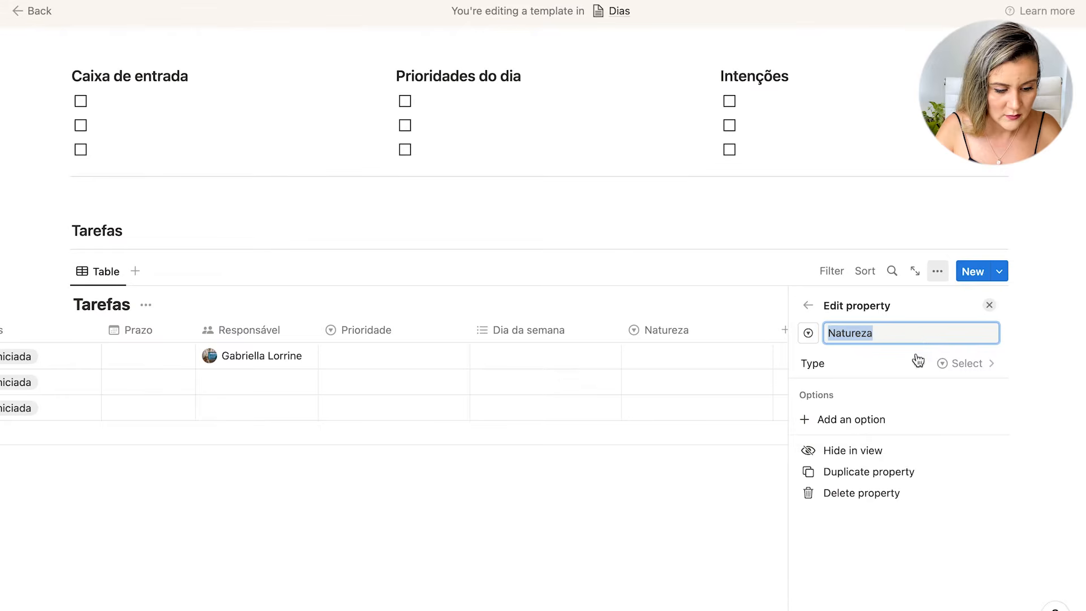
# Give Natureza the options Tarefa and Prazos/ eventos.
pyautogui.click(851, 421)
pyautogui.write('Tar')
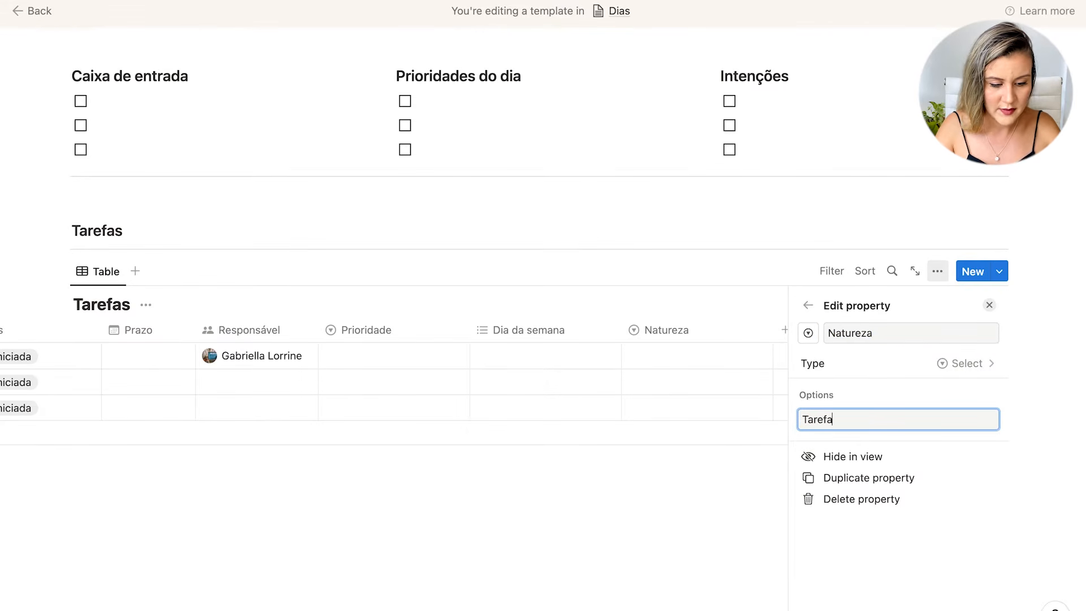
pyautogui.write('efa')
pyautogui.press('Return')
pyautogui.write('Prazo')
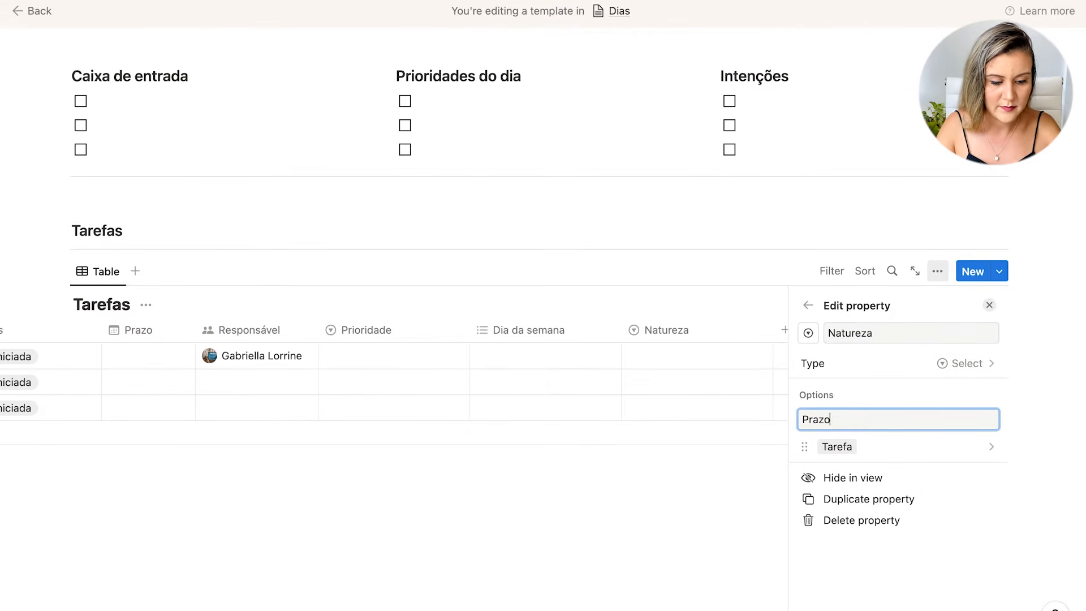
pyautogui.write('s/ eventos')
pyautogui.press('Return')
pyautogui.click(681, 506)
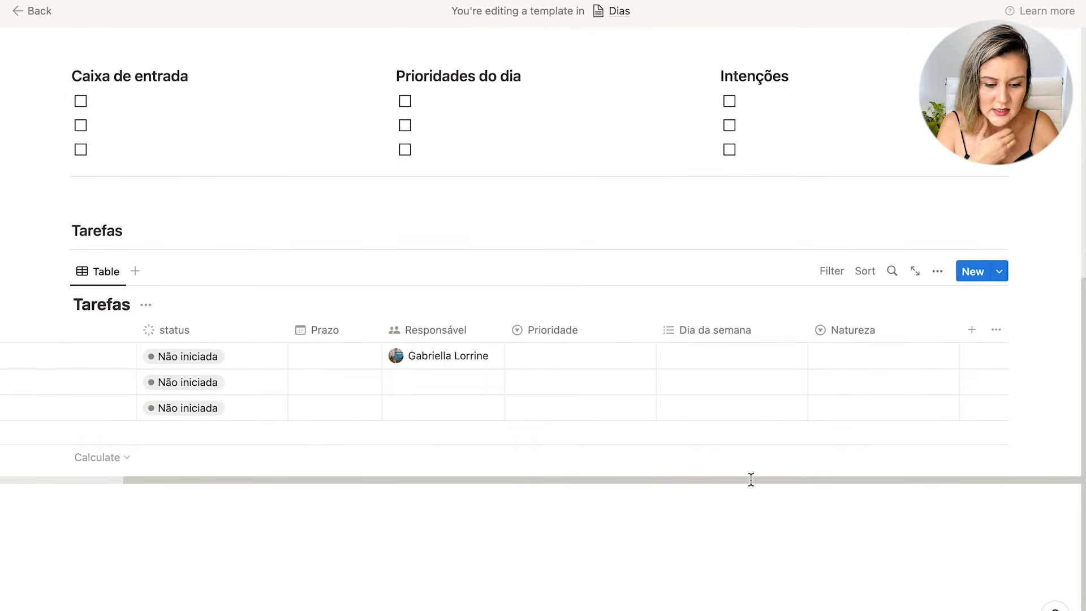
pyautogui.hscroll(-5, 723, 475)
# Collapse the 'O que medir/ acompanhar?' branch and bring the Funcionalidades branch into view.
pyautogui.hscroll(-3, 506, 483)
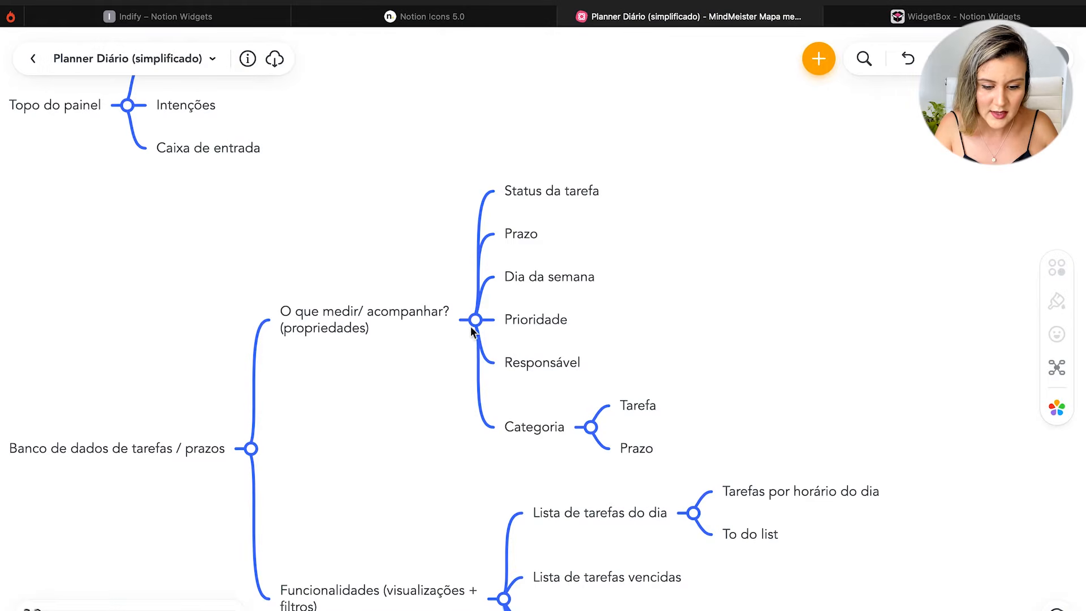
pyautogui.click(476, 321)
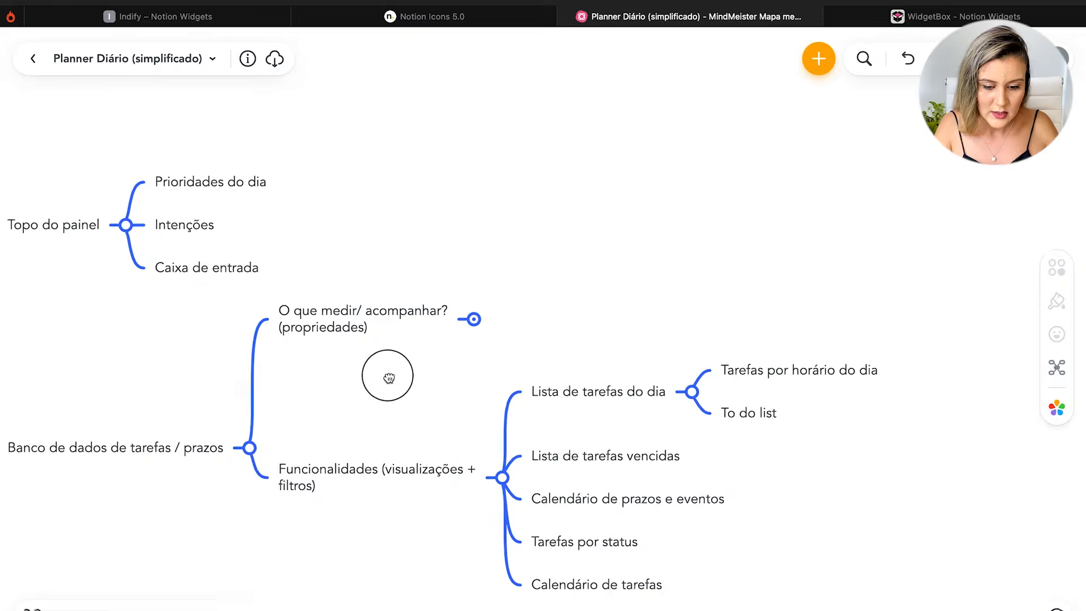
pyautogui.moveTo(388, 376); pyautogui.dragTo(381, 297)
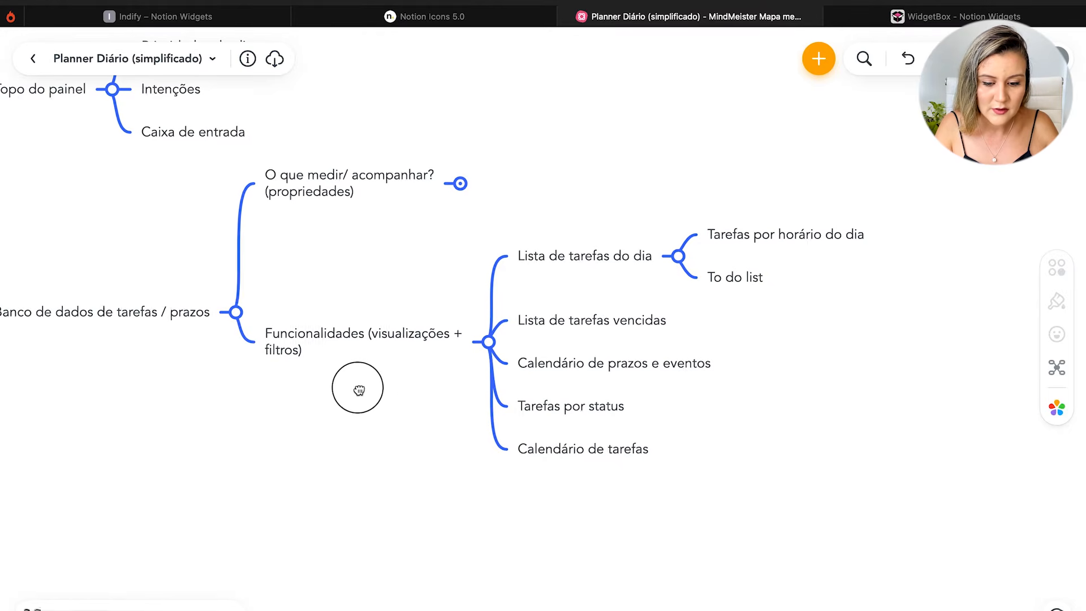
pyautogui.moveTo(372, 392); pyautogui.dragTo(279, 305)
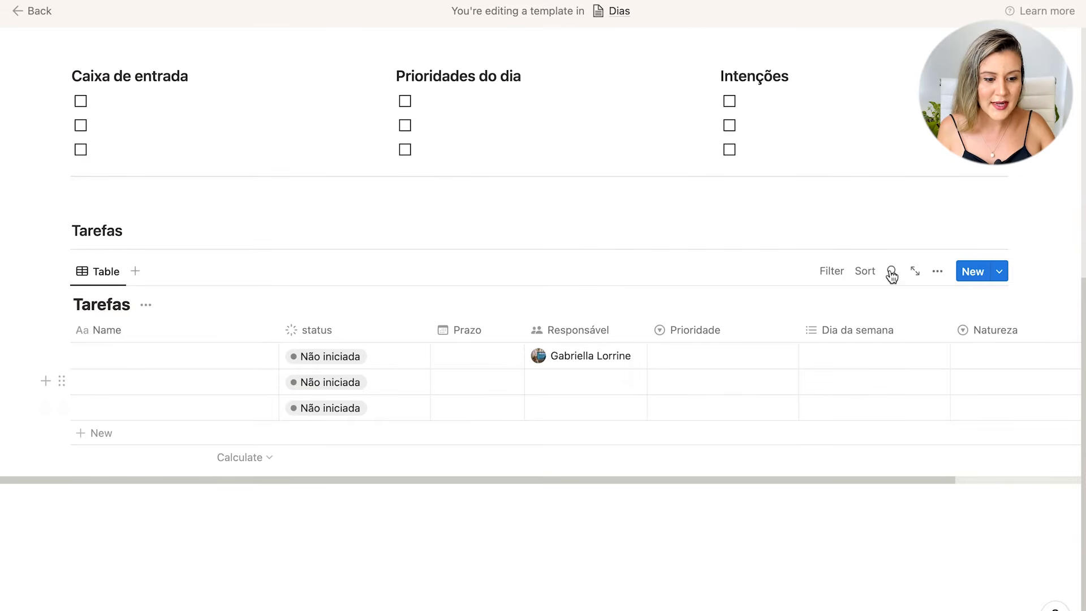
pyautogui.click(938, 271)
pyautogui.click(971, 363)
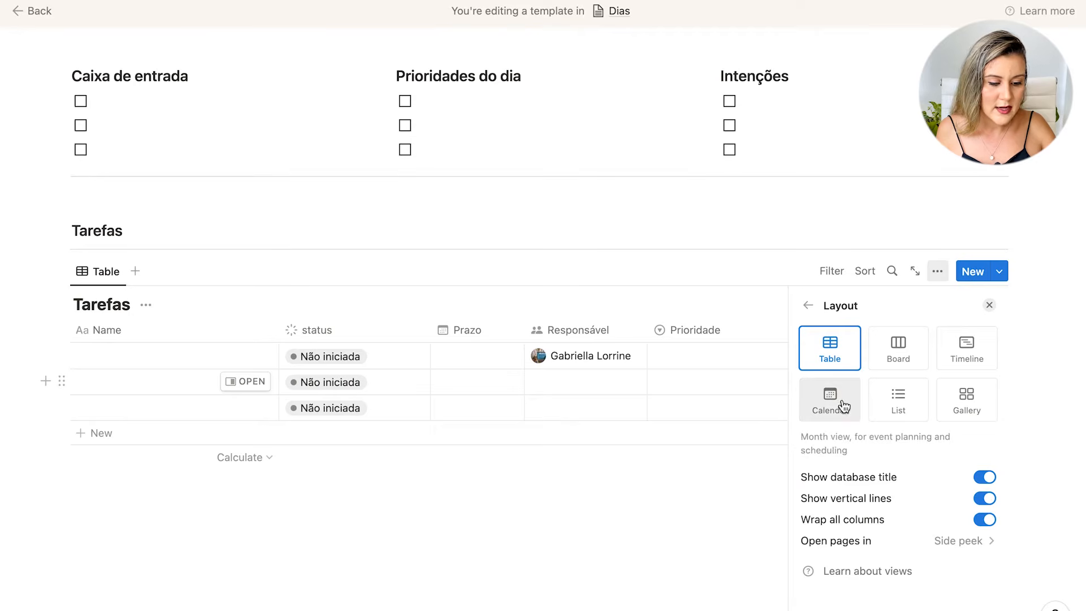
pyautogui.click(656, 494)
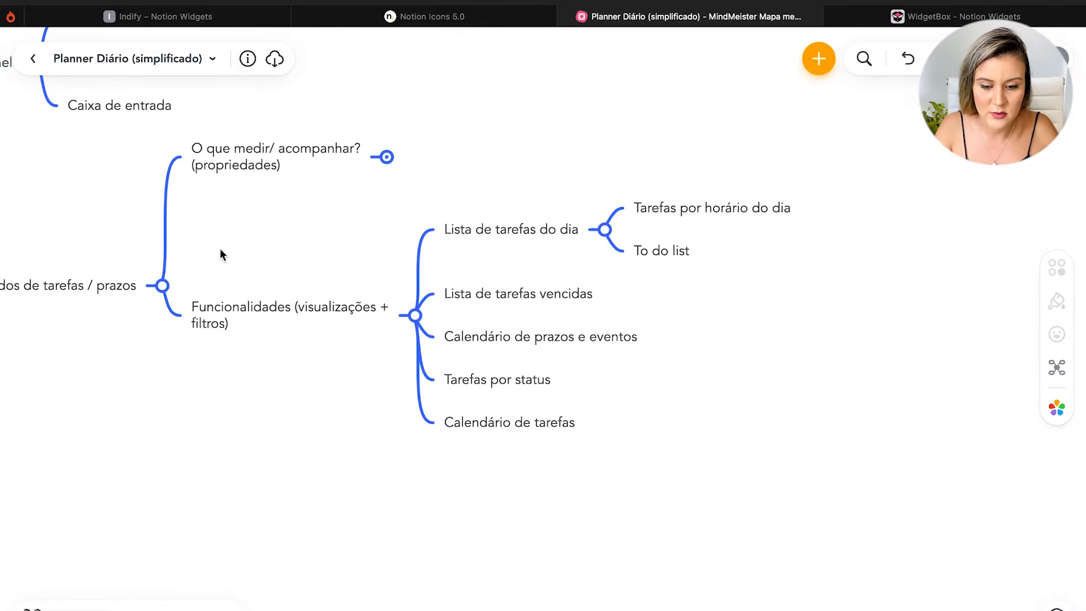
# Pan the mind map to look over the planned functionalities list.
pyautogui.moveTo(284, 394); pyautogui.dragTo(237, 386)
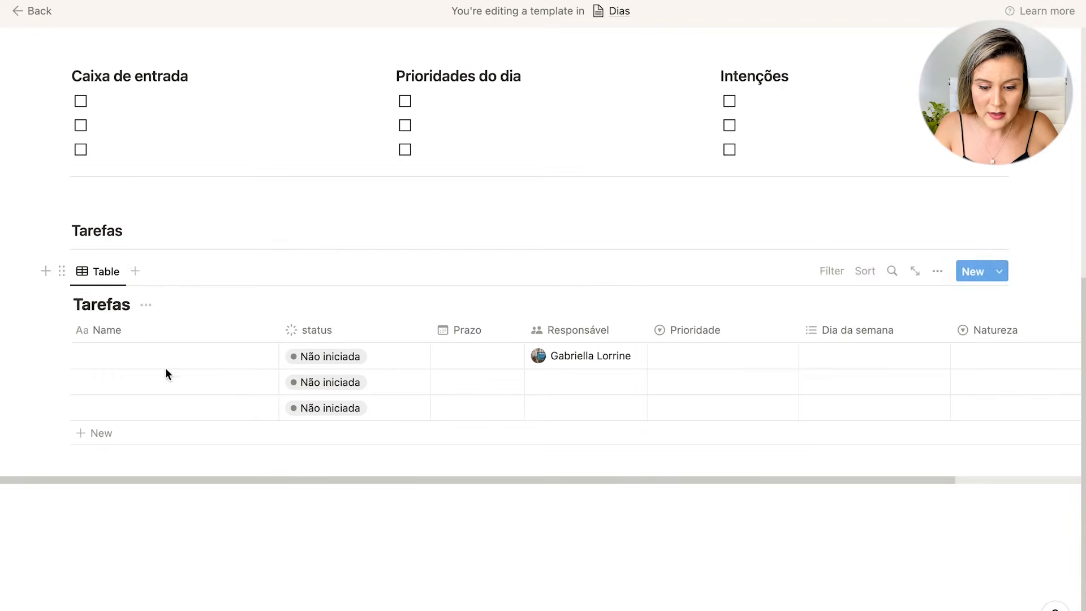
# Rename the table view to 'Tarefas do dia'.
pyautogui.click(92, 272)
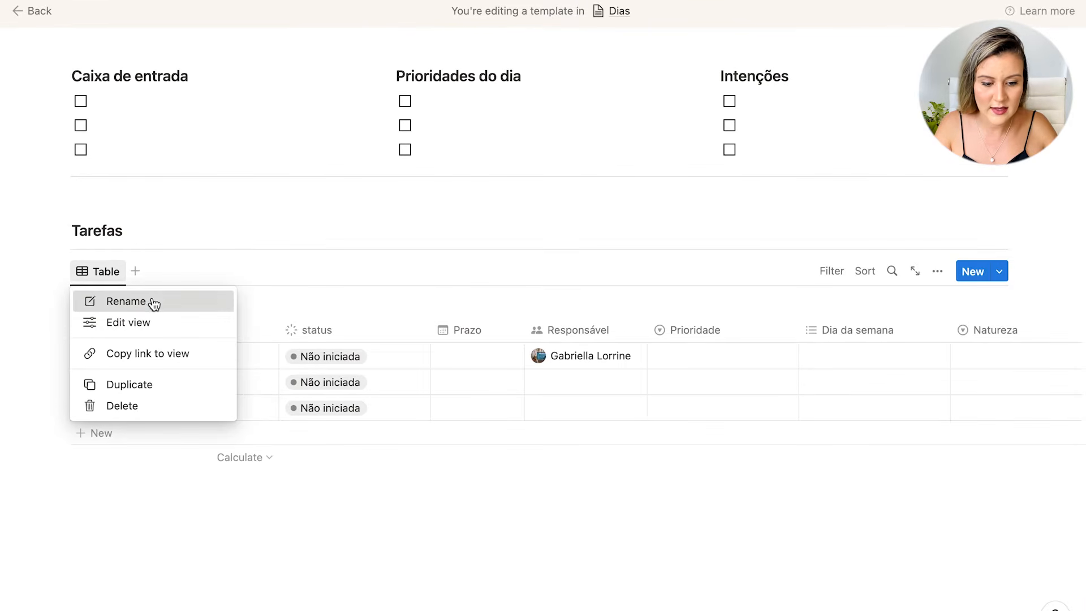
pyautogui.click(150, 302)
pyautogui.write('Tarefas do dia')
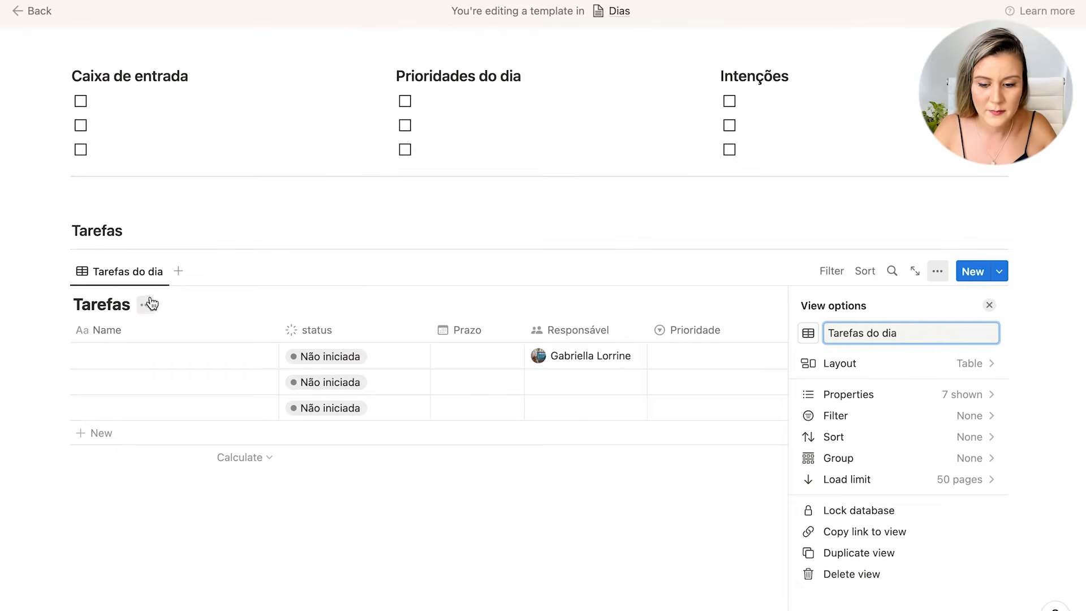
pyautogui.click(113, 505)
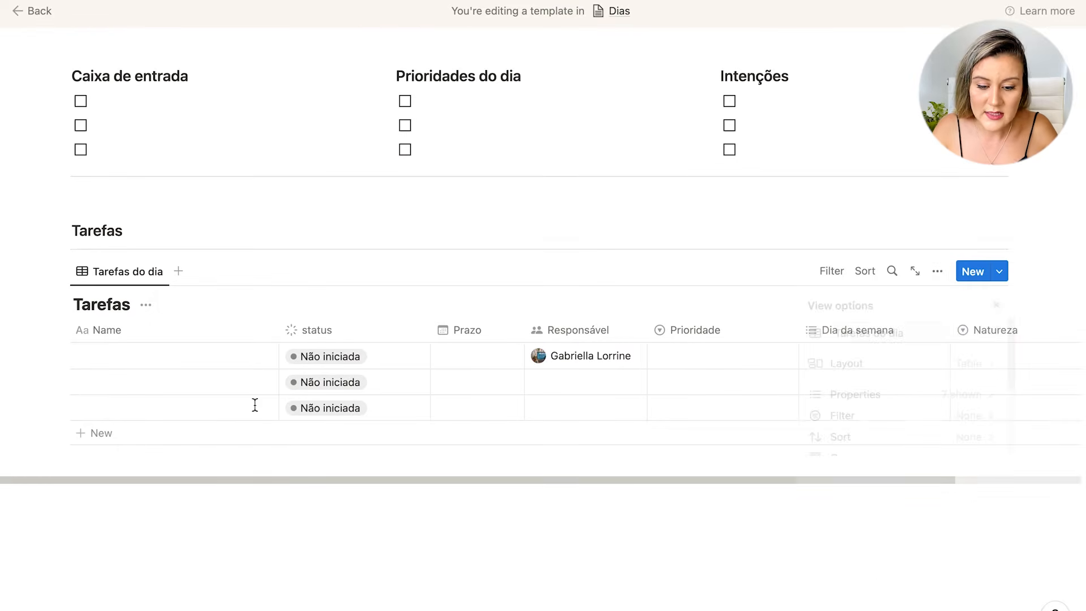
# Enter a first task name and set the three Prazo dates to 01/12/2022, 01/12/2022 and 03/12/2022.
pyautogui.click(143, 358)
pyautogui.write('Tarefas')
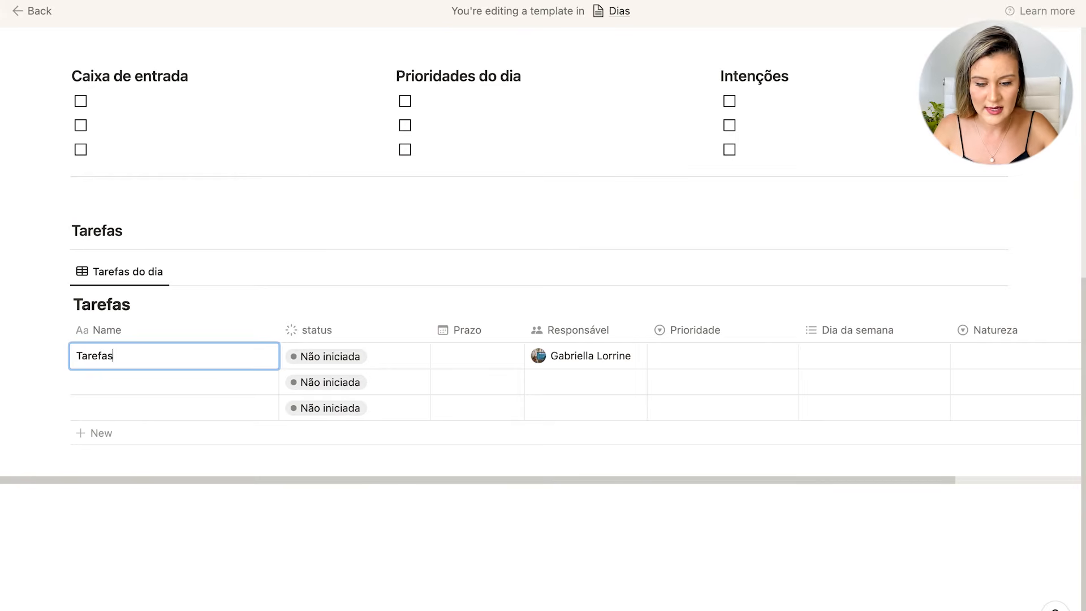
pyautogui.click(457, 349)
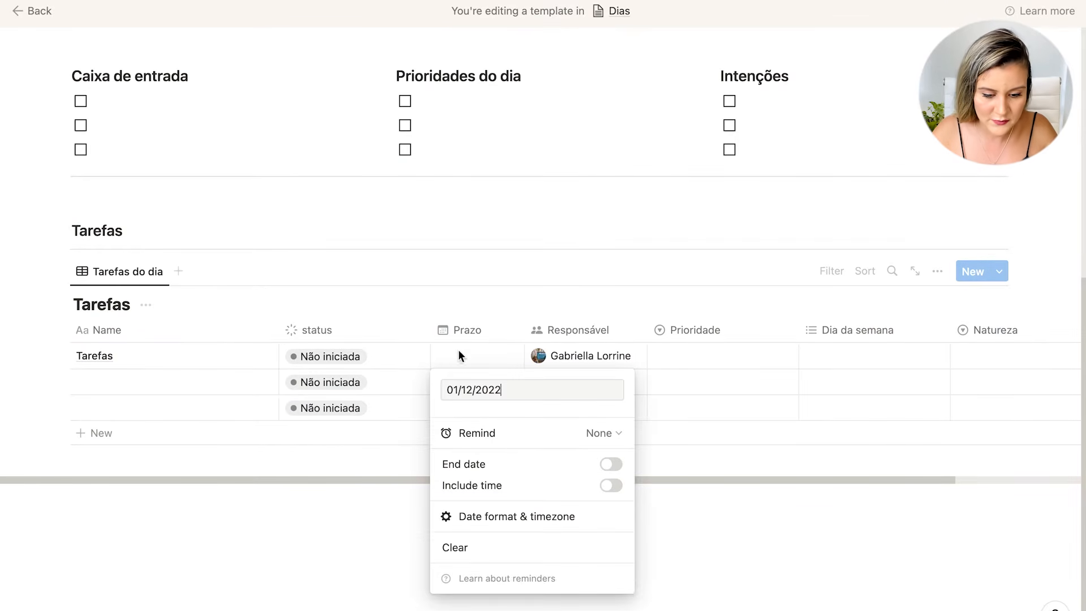
pyautogui.click(269, 549)
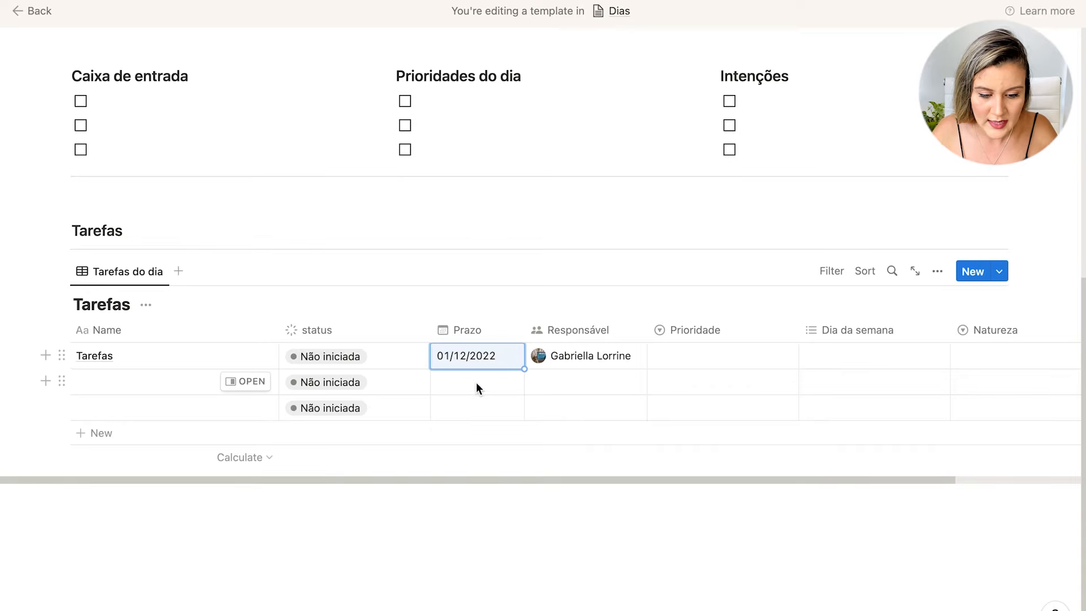
pyautogui.click(476, 381)
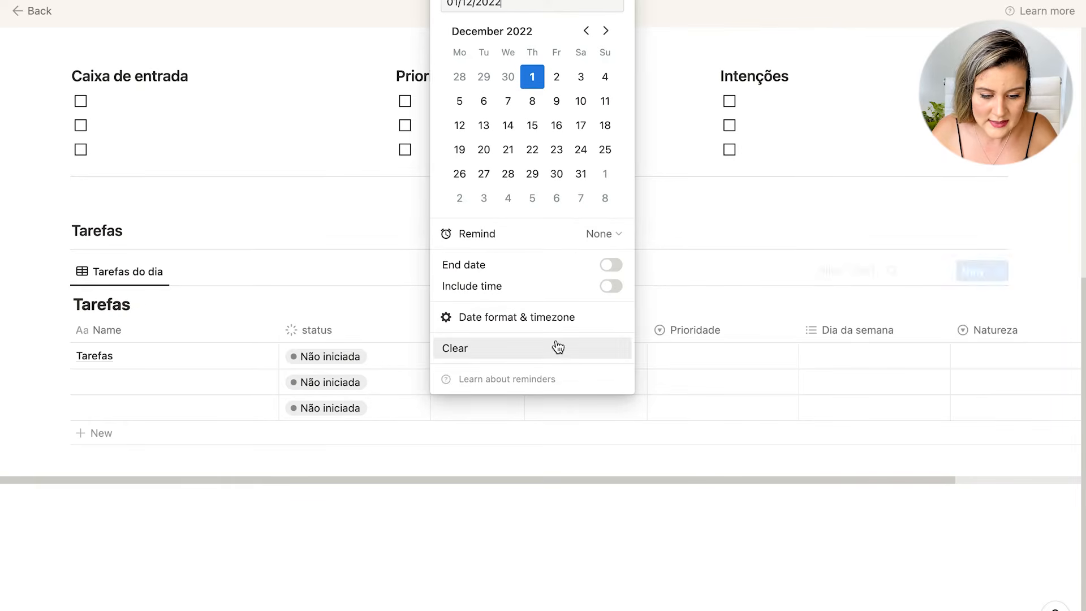
pyautogui.click(393, 552)
pyautogui.click(457, 409)
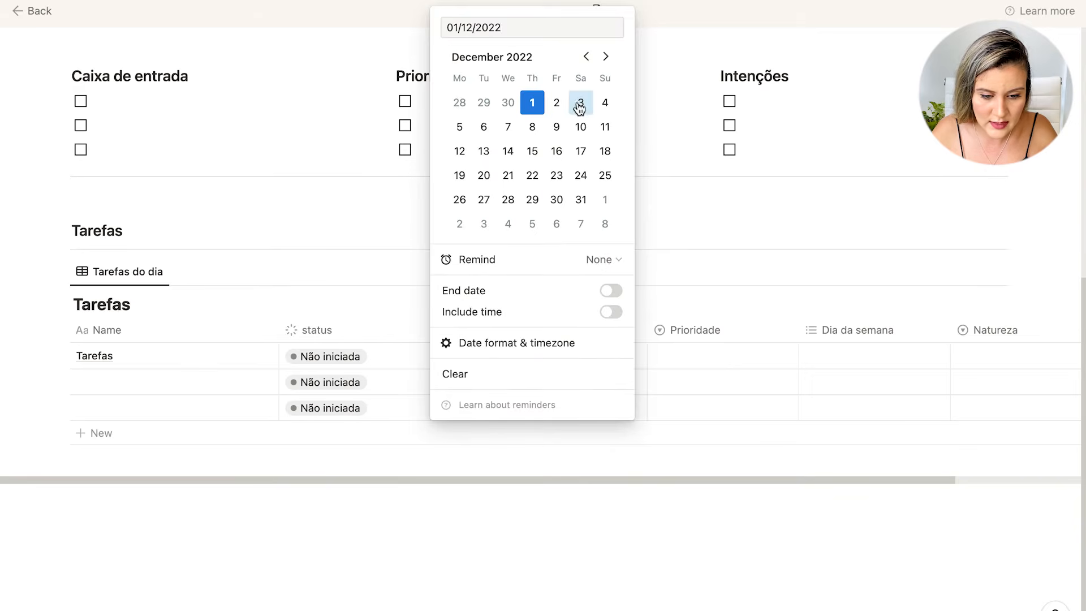
pyautogui.press('Return')
# Rename the first task to 'Tarefa 1' and copy the name.
pyautogui.click(117, 357)
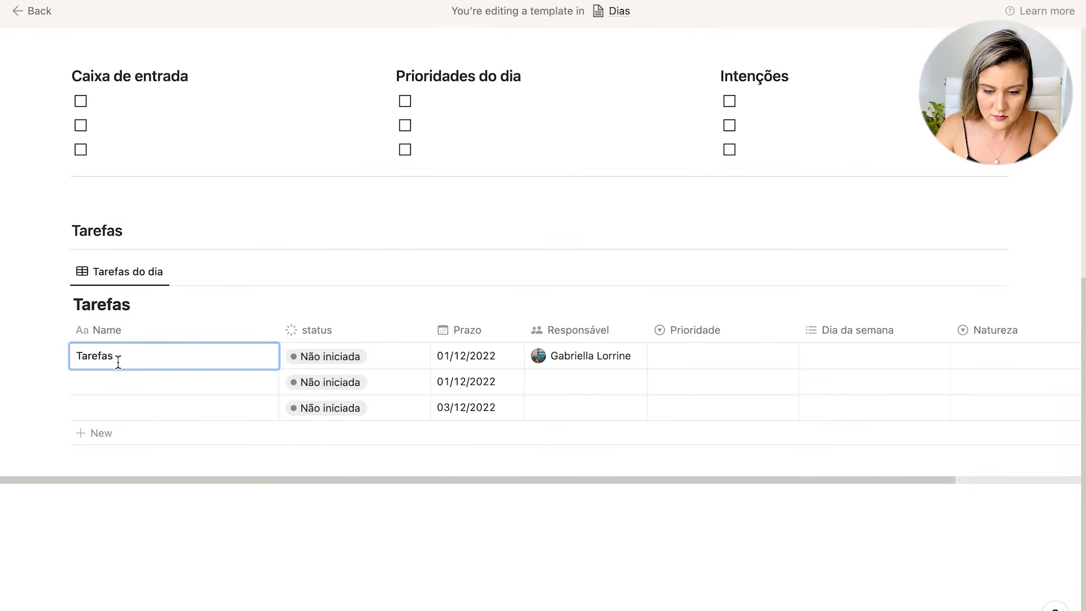
pyautogui.press('BackSpace')
pyautogui.write('1')
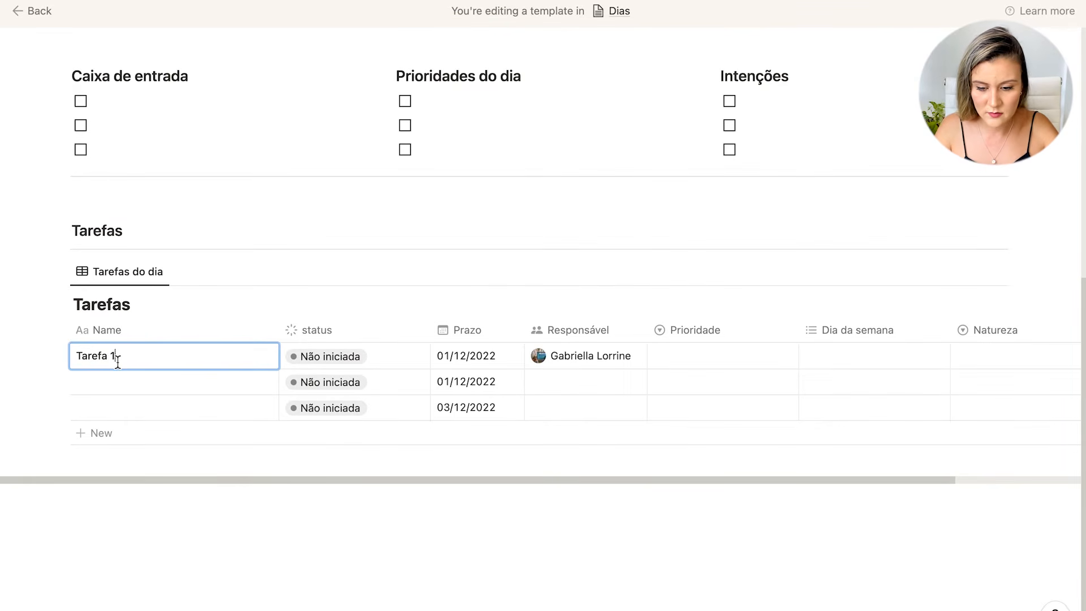
pyautogui.hotkey('ctrl', 'a')
pyautogui.hotkey('ctrl', 'c')
pyautogui.press('Escape')
# Paste and edit the copied name to make the other tasks 'Tarefa 2' and 'Tarefa 3'.
pyautogui.click(104, 394)
pyautogui.hotkey('ctrl', 'v')
pyautogui.click(103, 410)
pyautogui.hotkey('ctrl', 'v')
pyautogui.press('BackSpace')
pyautogui.write('3')
pyautogui.press('Escape')
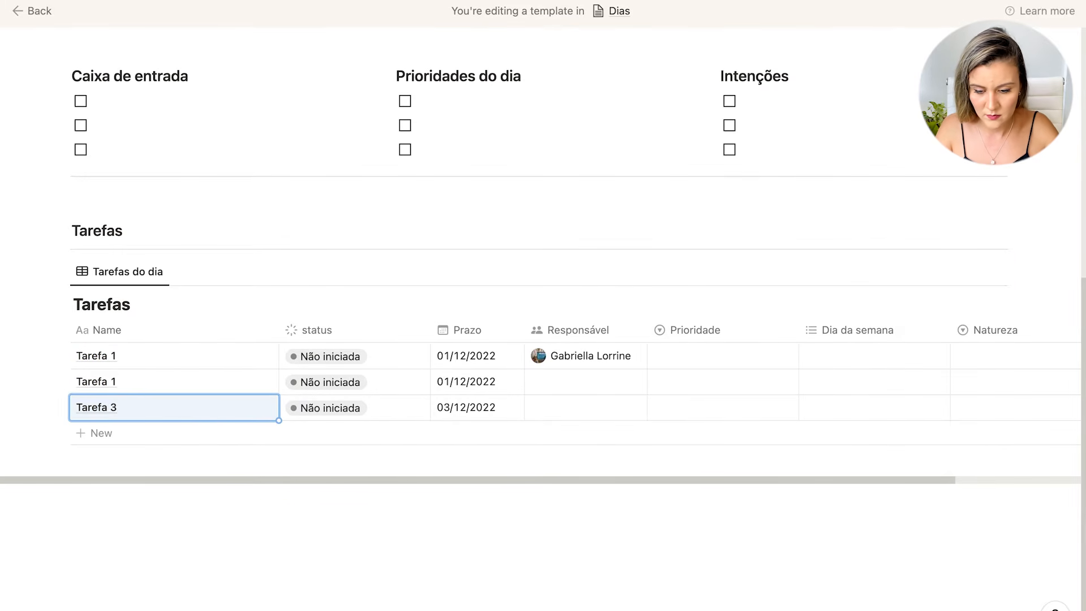
pyautogui.click(120, 385)
pyautogui.press('BackSpace')
pyautogui.write('2')
pyautogui.press('Escape')
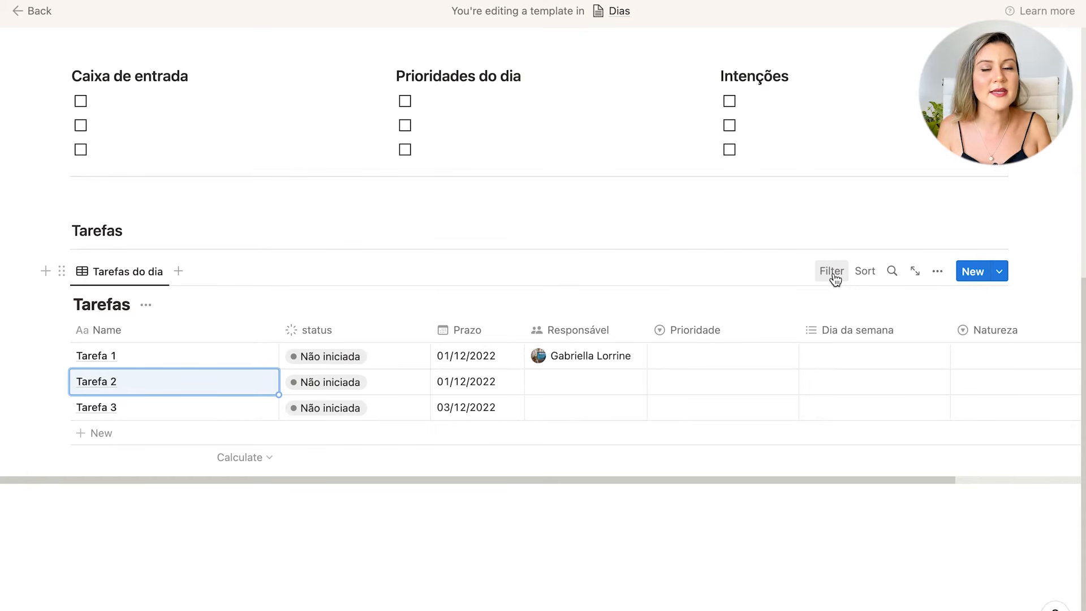
# Add a Prazo filter to the view that matches the relative date Today.
pyautogui.click(833, 272)
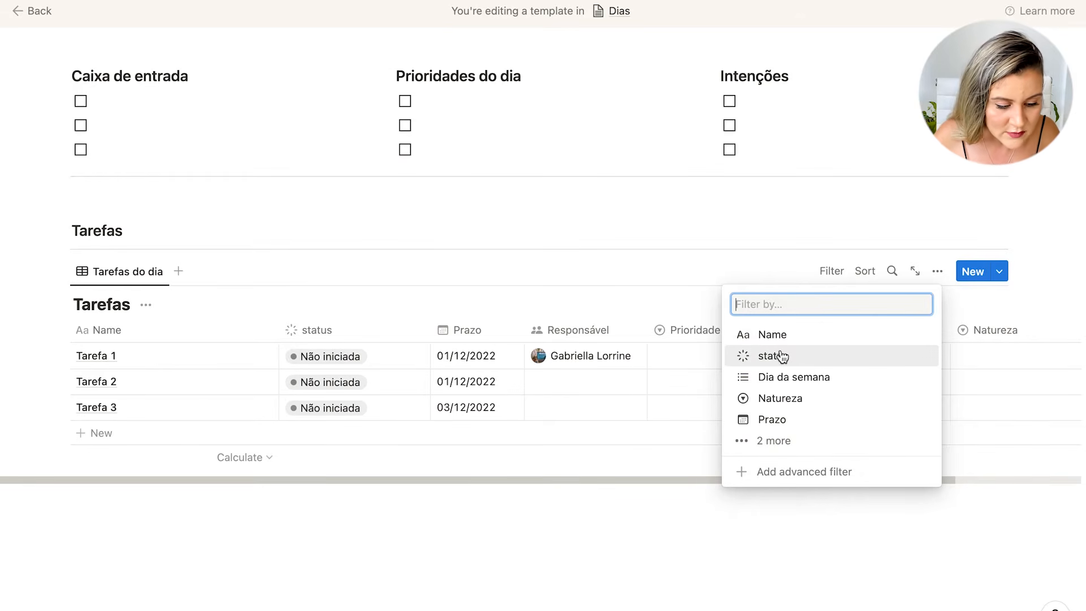
pyautogui.click(783, 419)
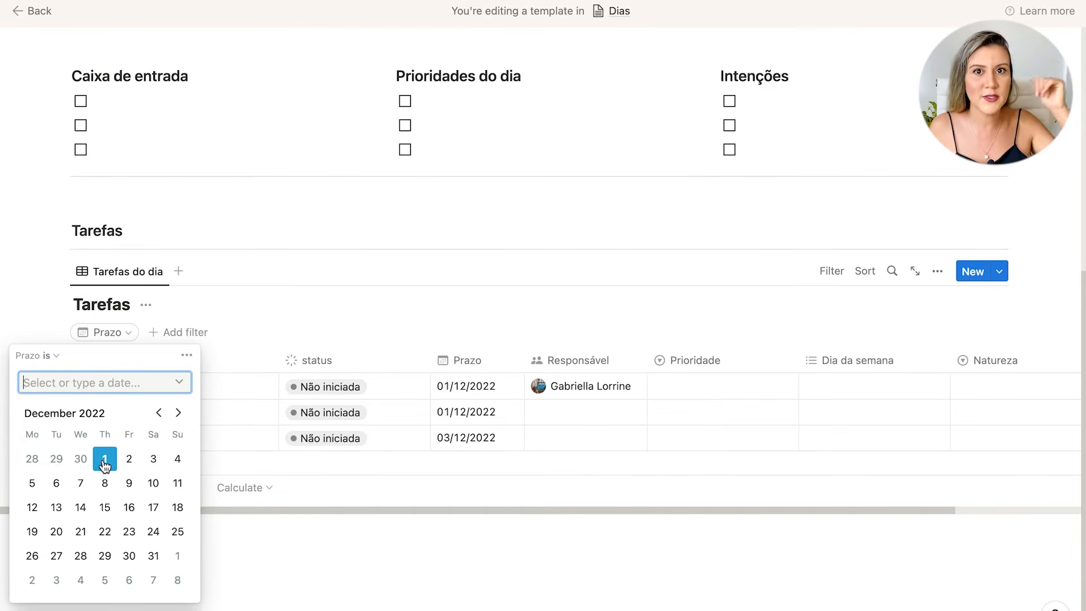
pyautogui.click(50, 358)
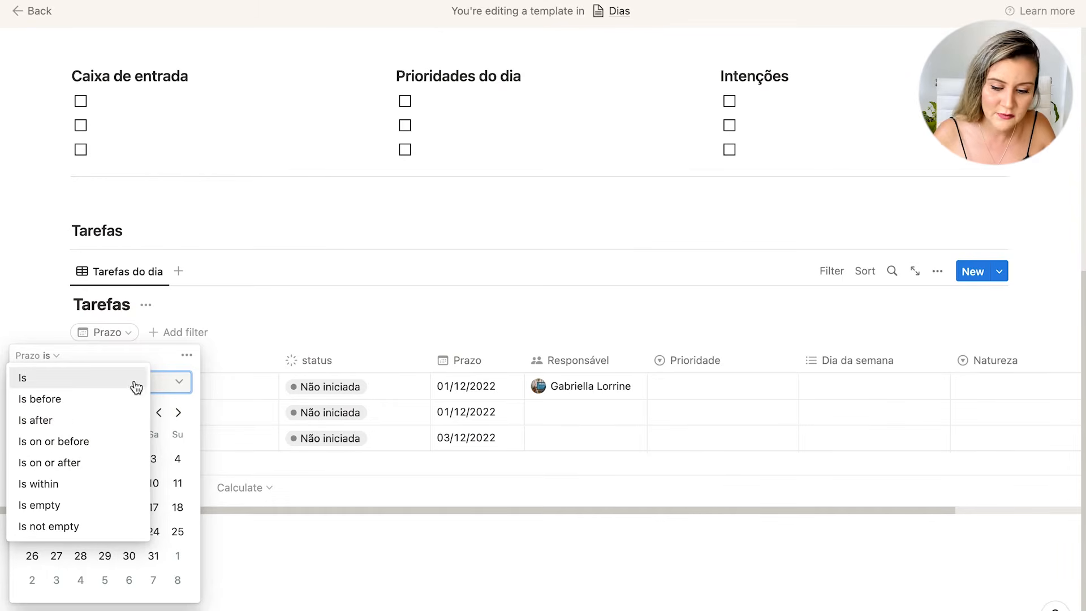
pyautogui.click(24, 376)
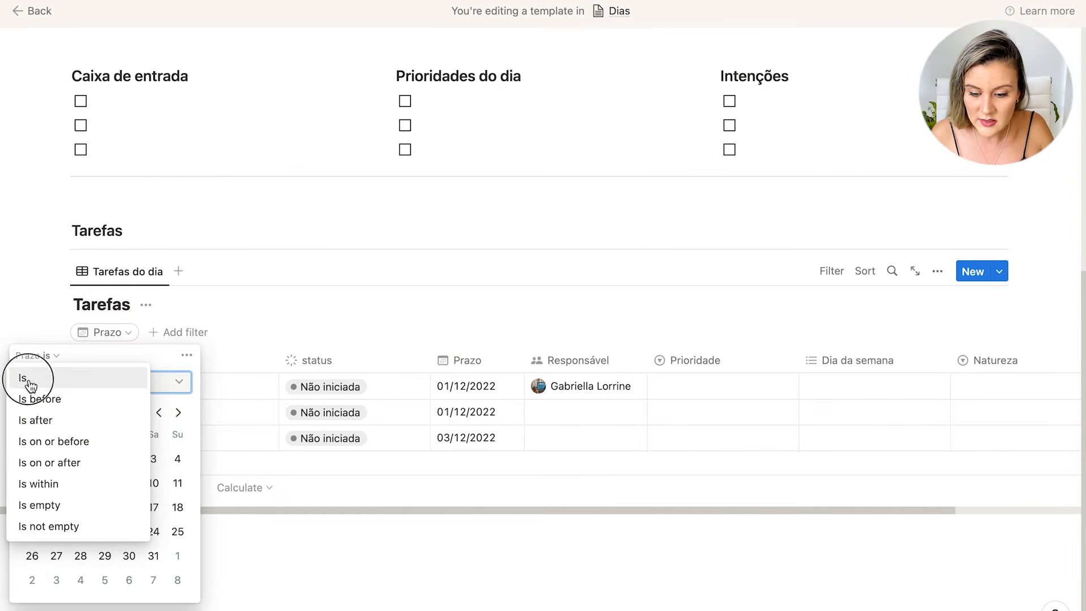
pyautogui.click(182, 383)
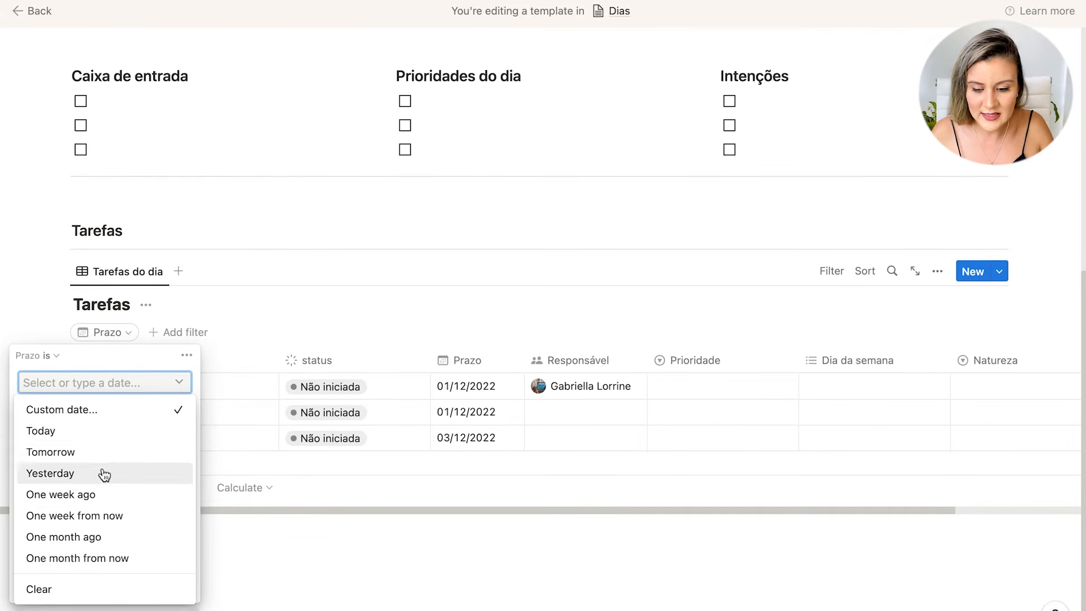
pyautogui.click(60, 433)
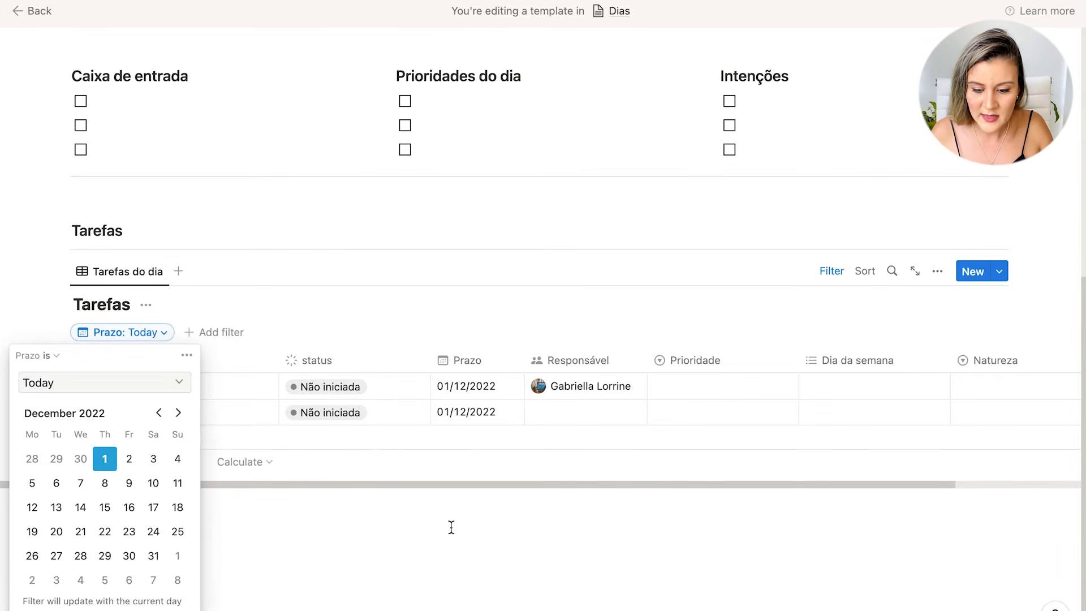
pyautogui.click(107, 335)
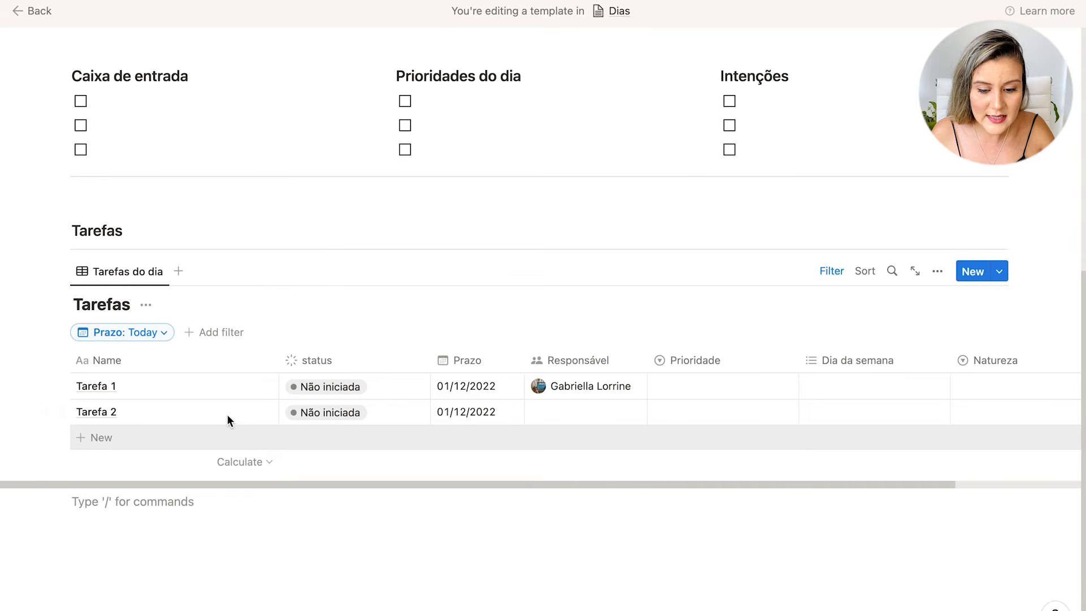
# Test the filter by moving Tarefa 1's date to 2 December, then undo.
pyautogui.click(467, 385)
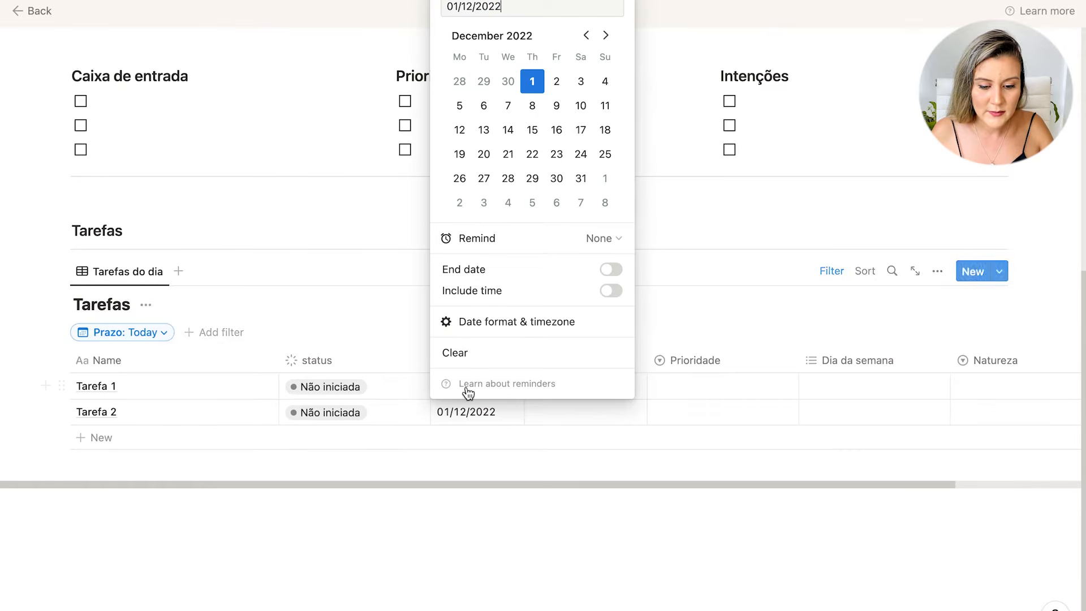
pyautogui.click(558, 83)
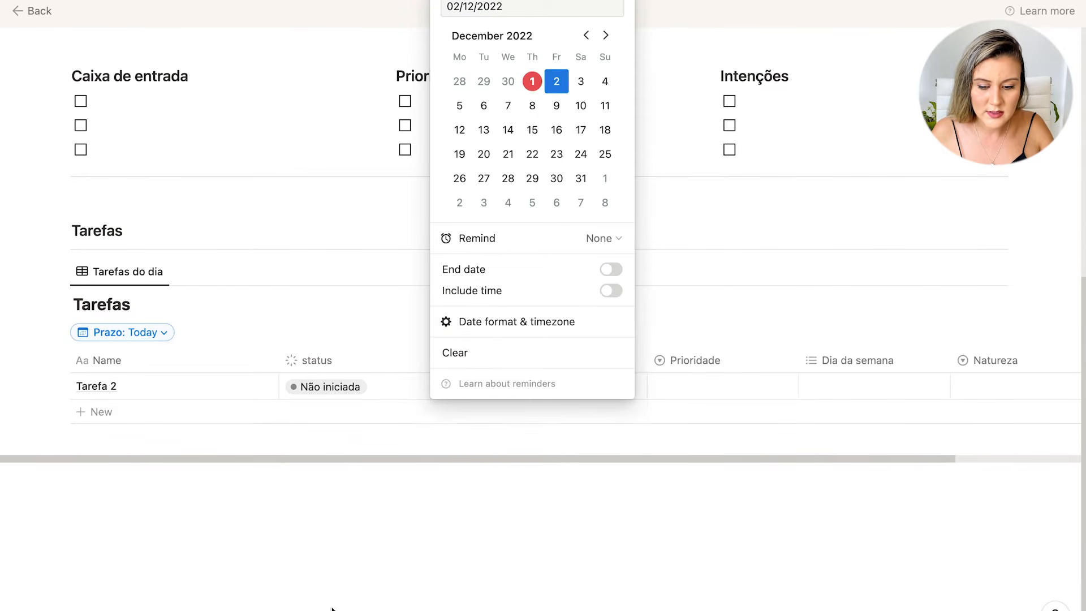
pyautogui.click(329, 606)
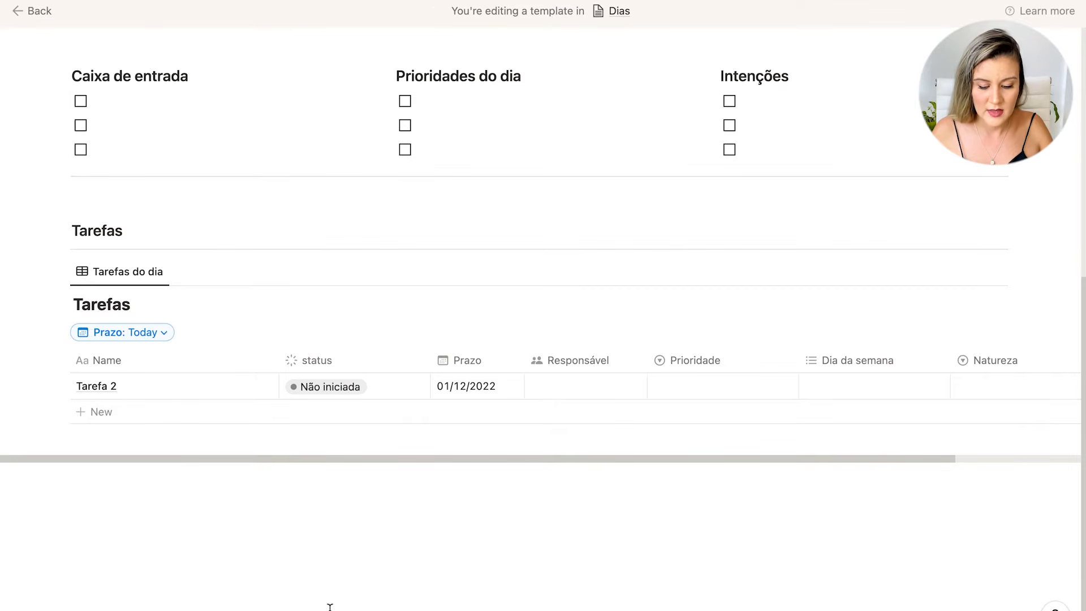
pyautogui.press('super+z')
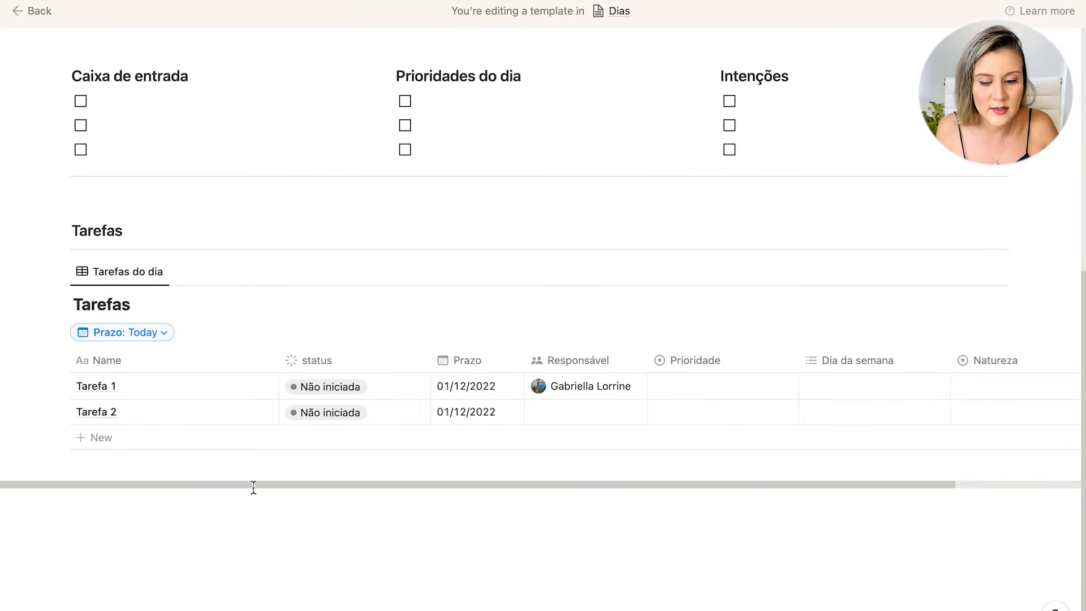
# Turn the Prazo filter into an advanced filter with a second rule: status is not Realizada.
pyautogui.click(163, 335)
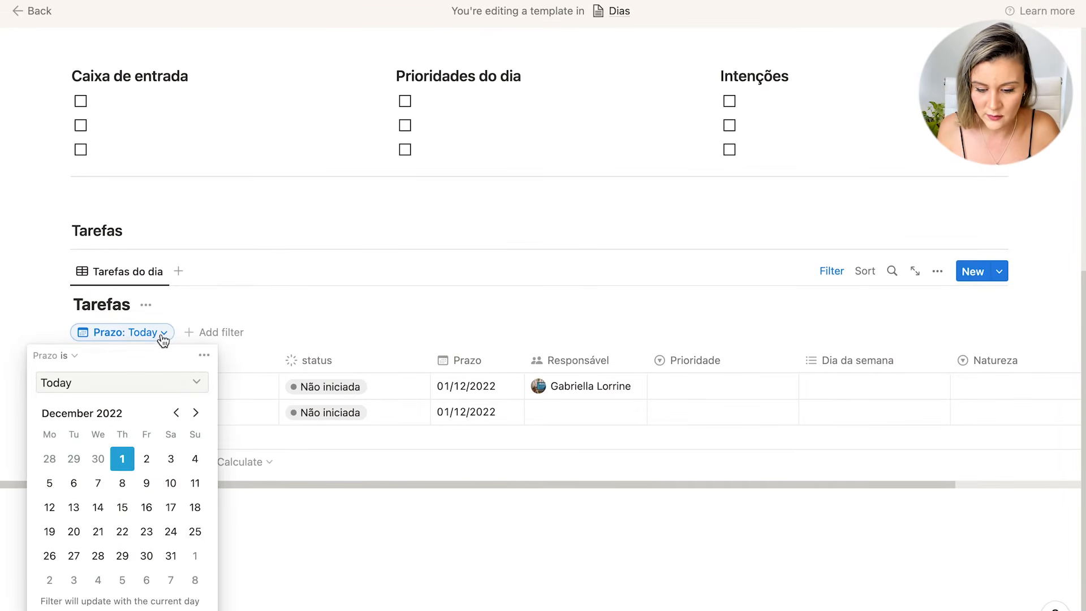
pyautogui.click(204, 357)
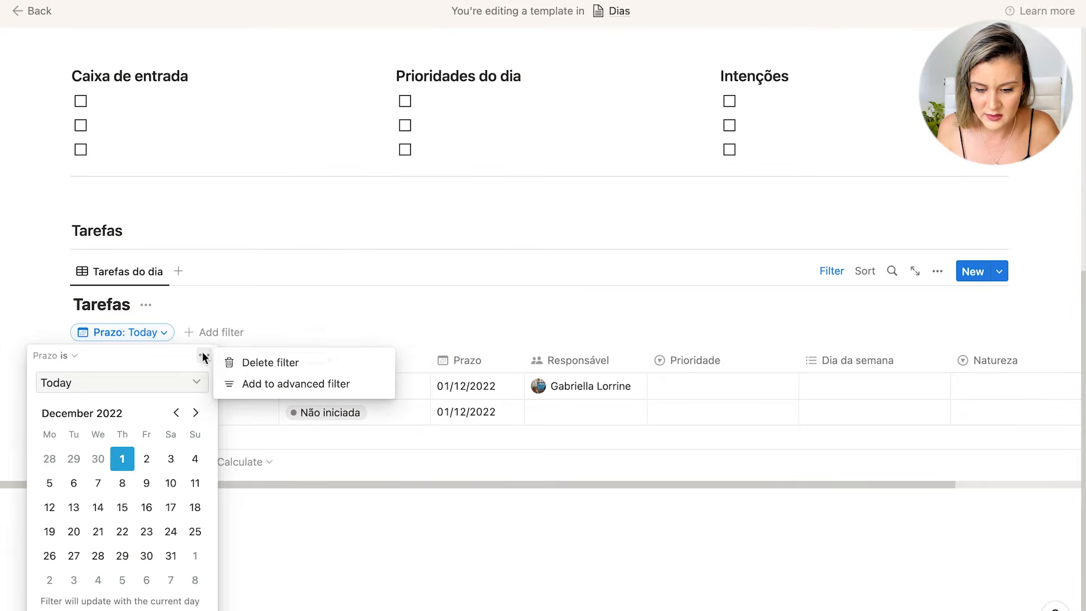
pyautogui.click(280, 385)
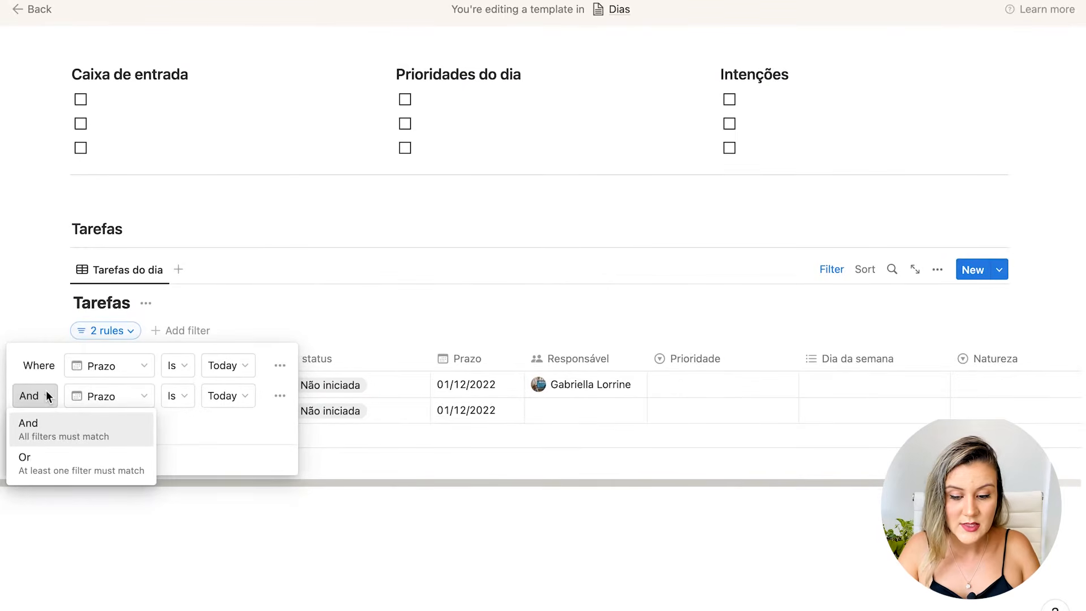
pyautogui.click(108, 400)
pyautogui.click(109, 401)
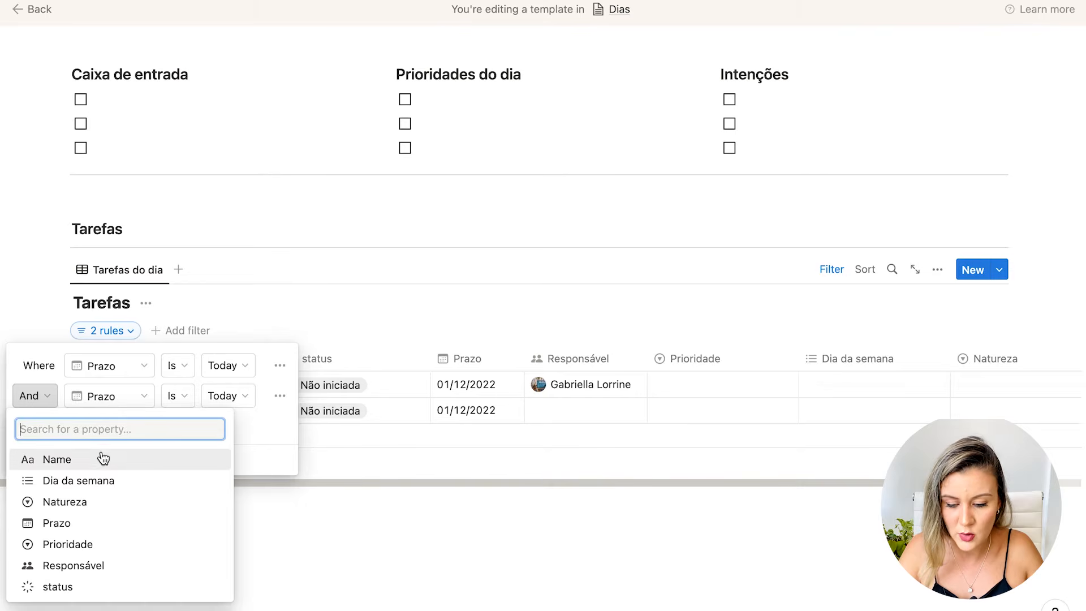
pyautogui.click(77, 588)
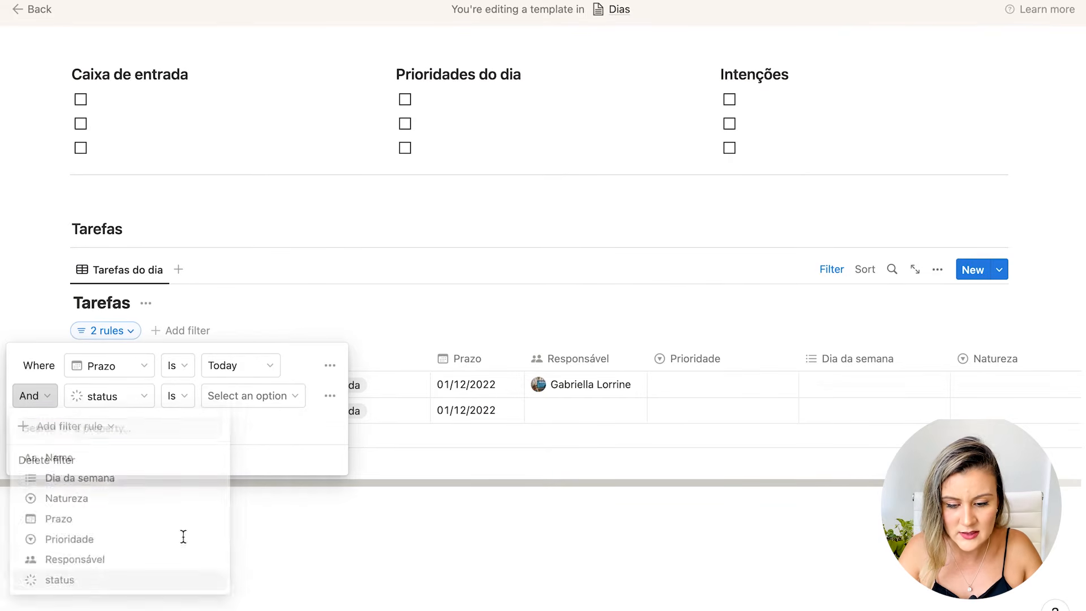
pyautogui.click(181, 397)
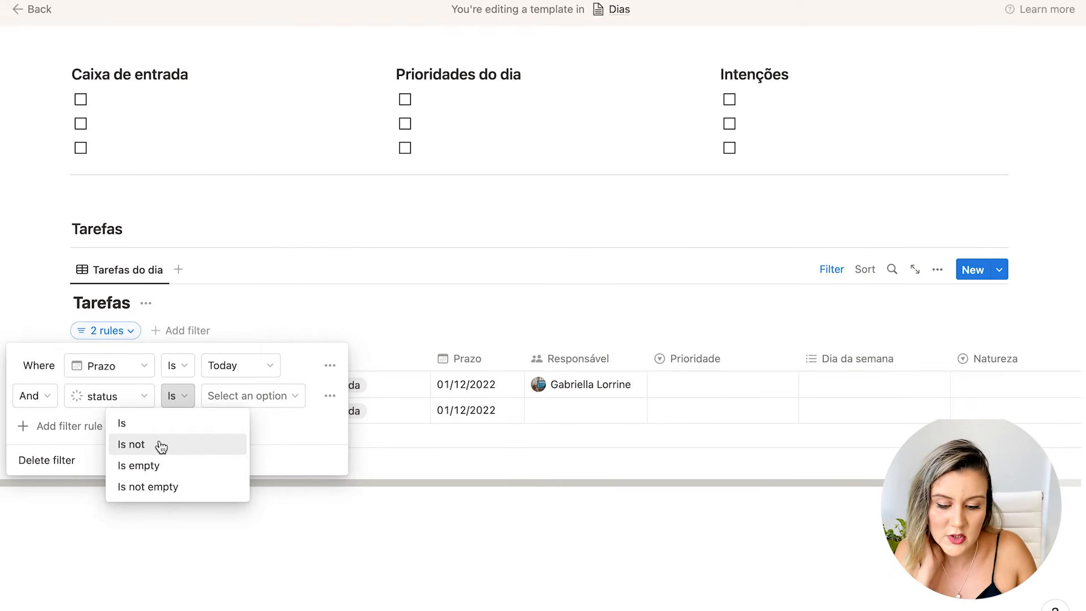
pyautogui.click(124, 446)
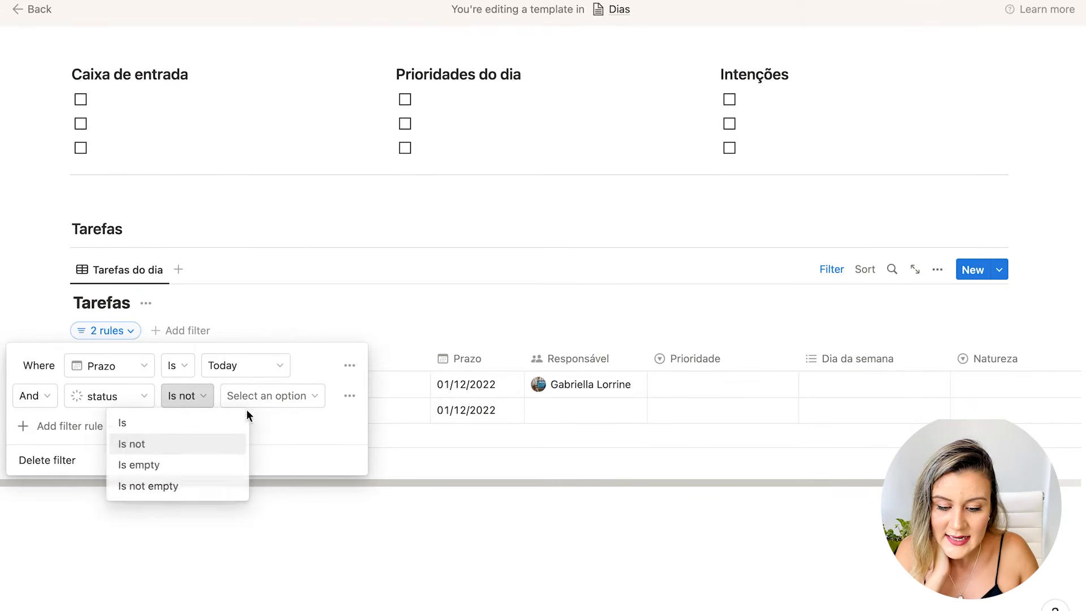
pyautogui.click(267, 397)
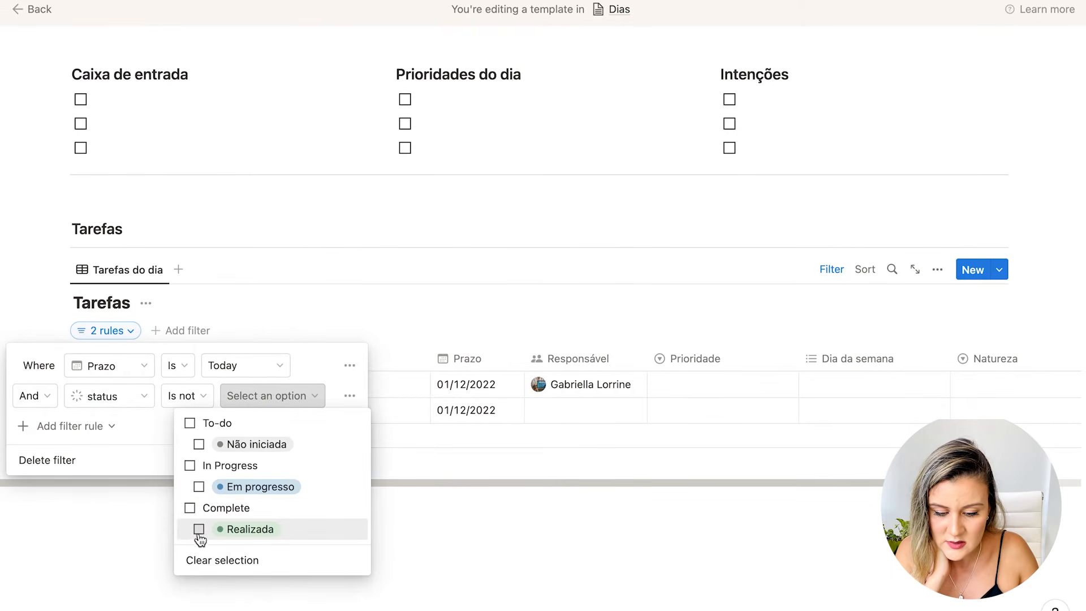
pyautogui.click(191, 508)
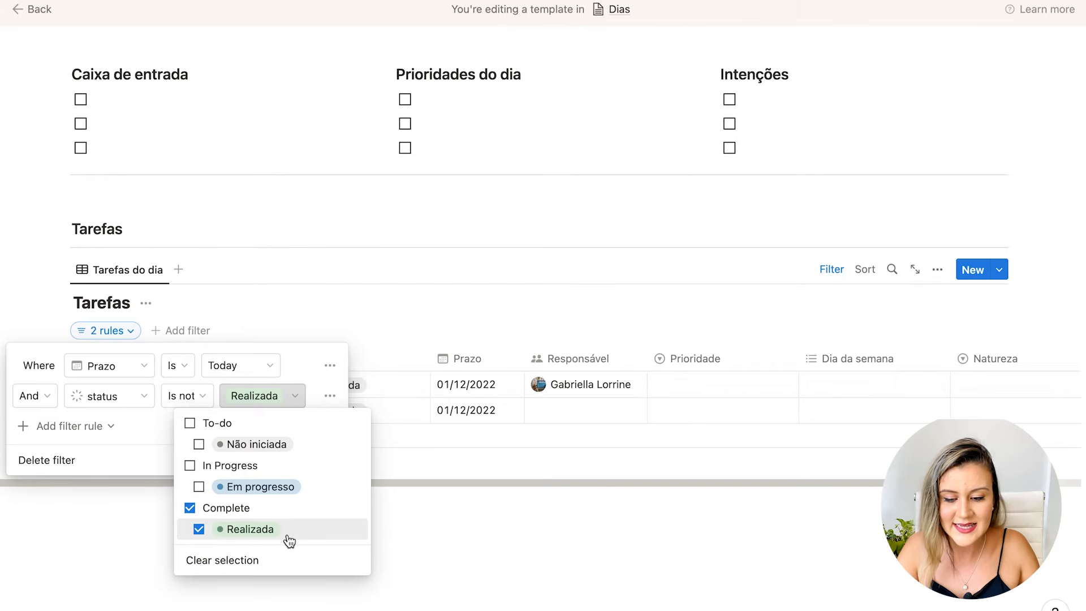
pyautogui.click(473, 553)
pyautogui.click(473, 552)
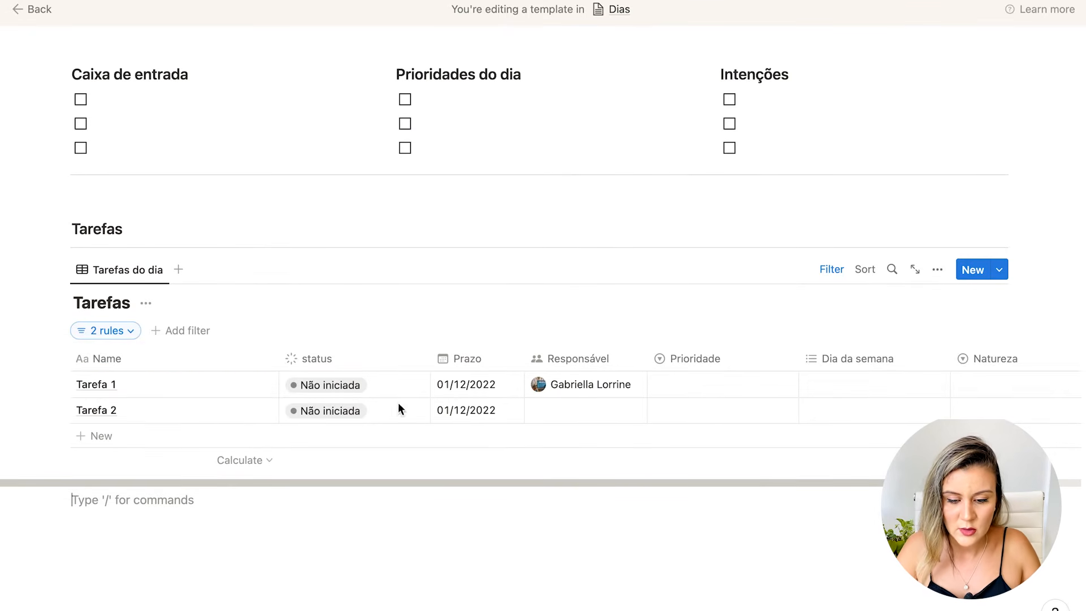
# Test the rule by changing Tarefa 1's status to Em progresso, then Realizada.
pyautogui.click(344, 384)
pyautogui.click(324, 492)
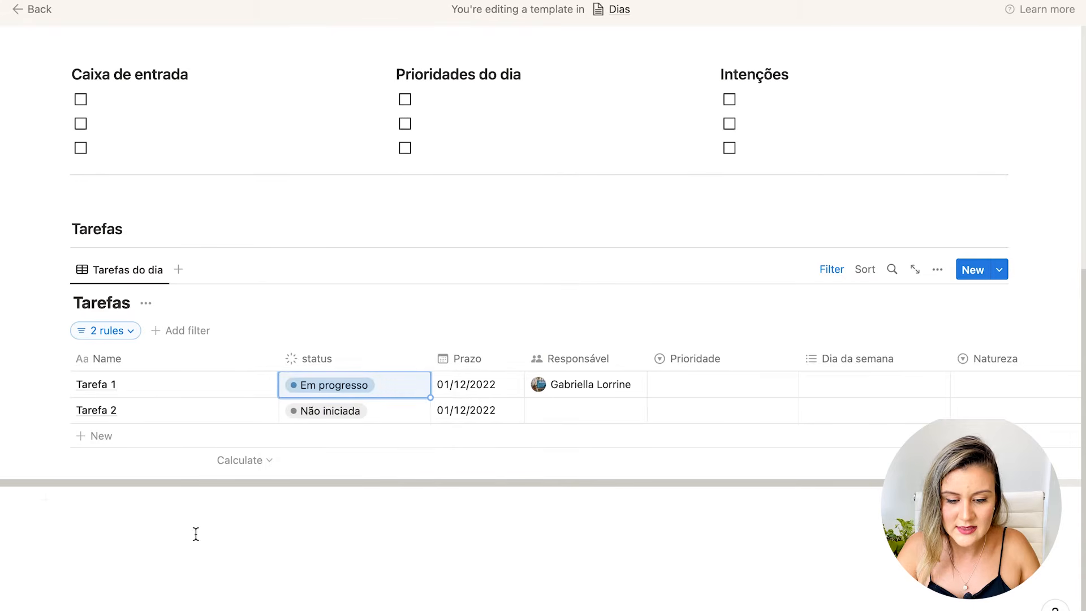
pyautogui.click(339, 384)
pyautogui.click(332, 547)
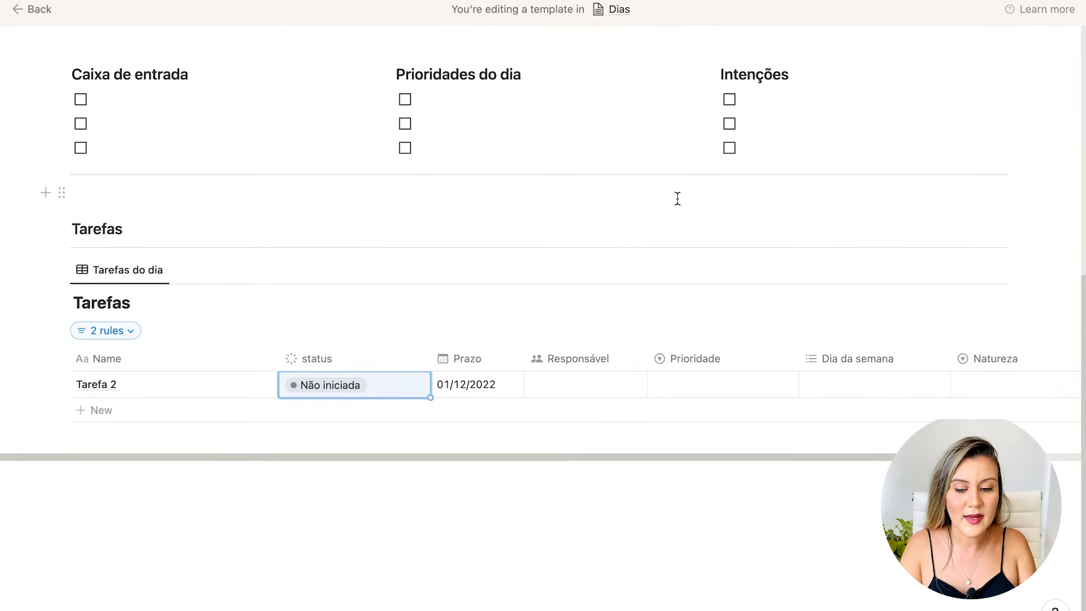
# In the browser mind map, collapse Lista de tarefas do dia and select Lista de tarefas vencidas.
pyautogui.press('super+Tab')
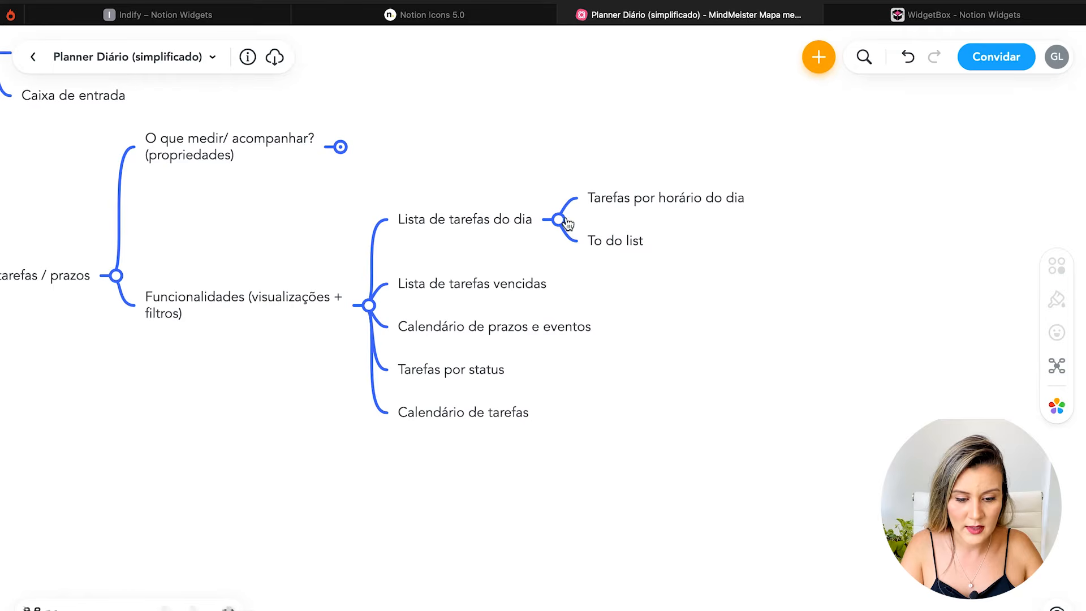
pyautogui.click(565, 221)
pyautogui.click(482, 261)
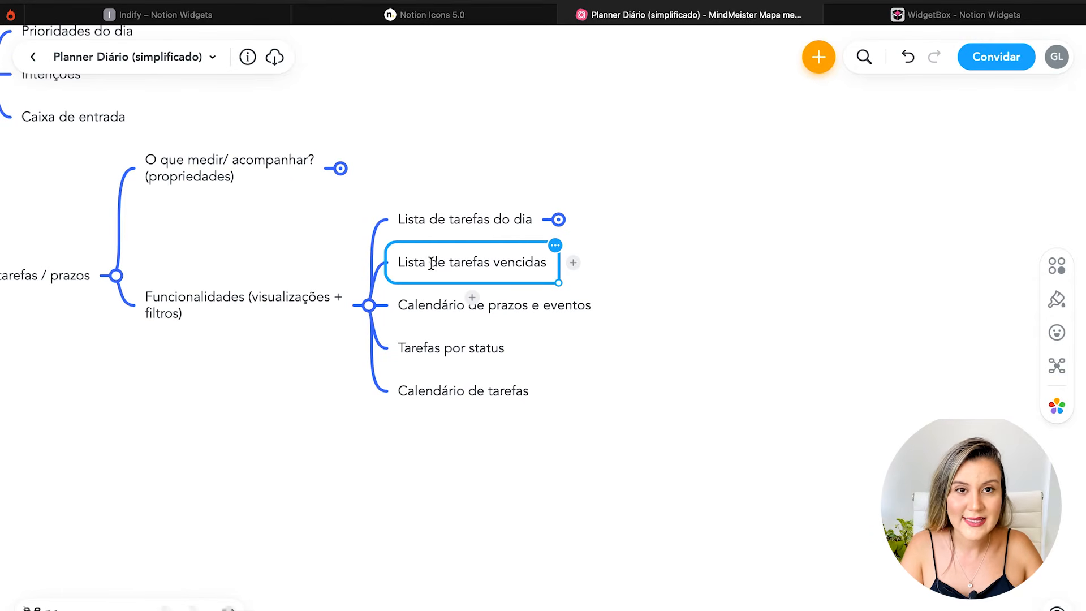
pyautogui.press('super+Tab')
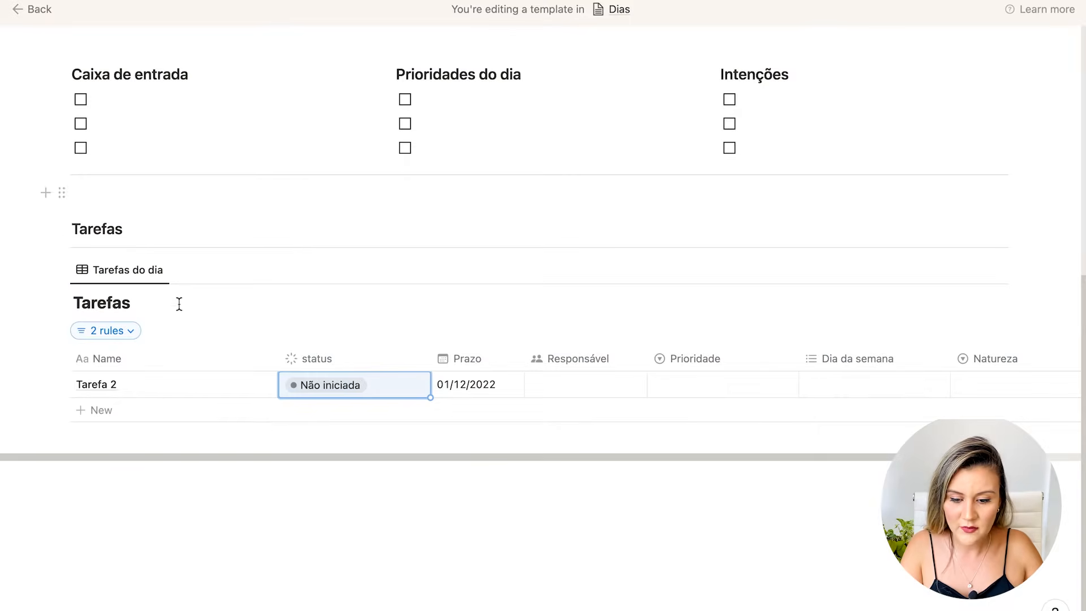
# Create a new List layout view of Tarefas and rename it 'Tarefas vencidas'.
pyautogui.click(178, 270)
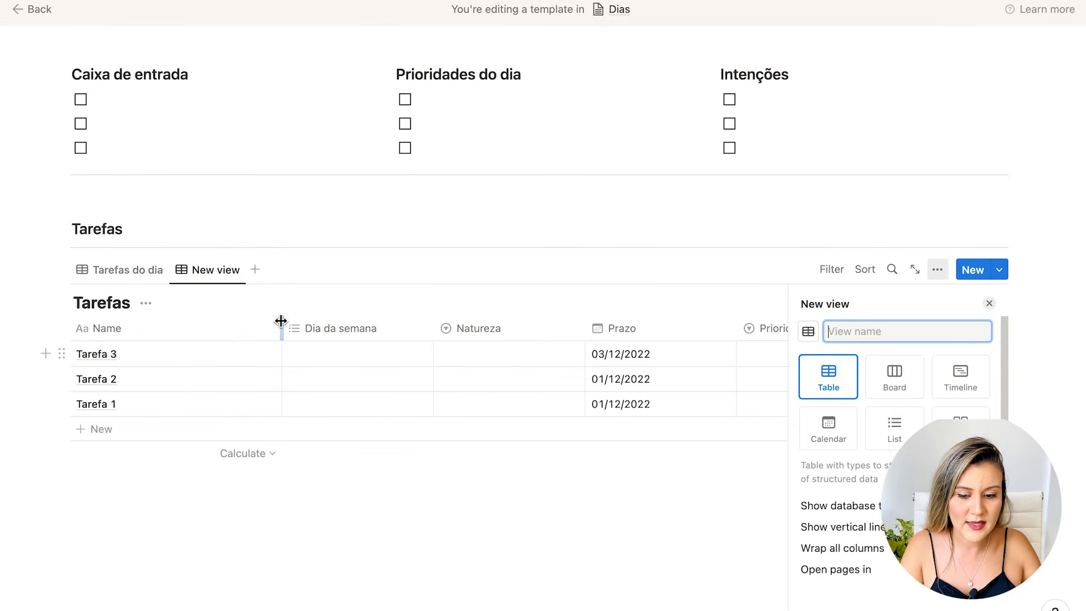
pyautogui.click(883, 423)
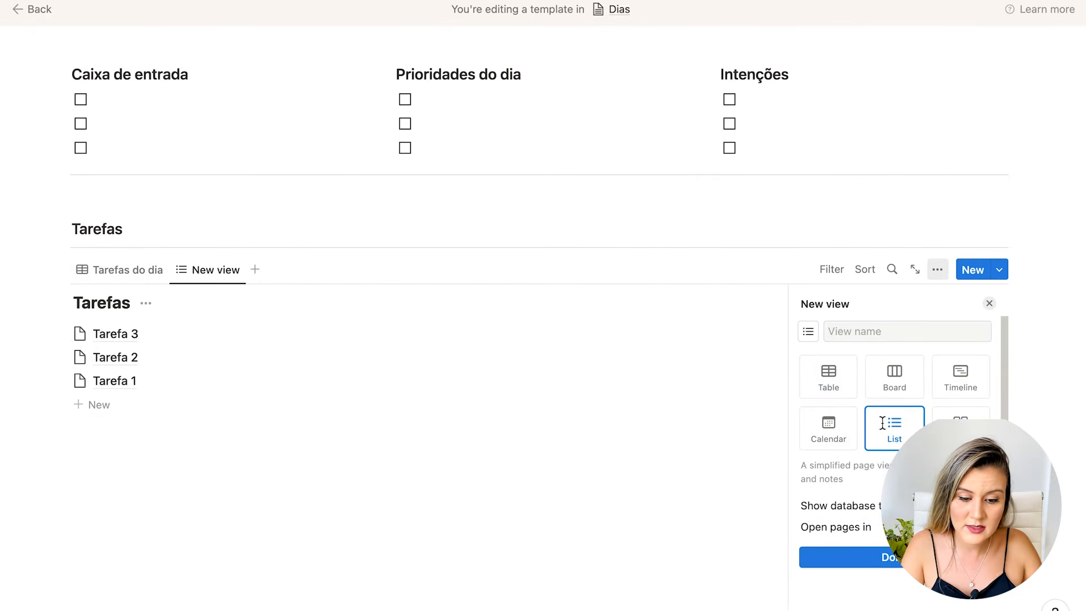
pyautogui.click(526, 224)
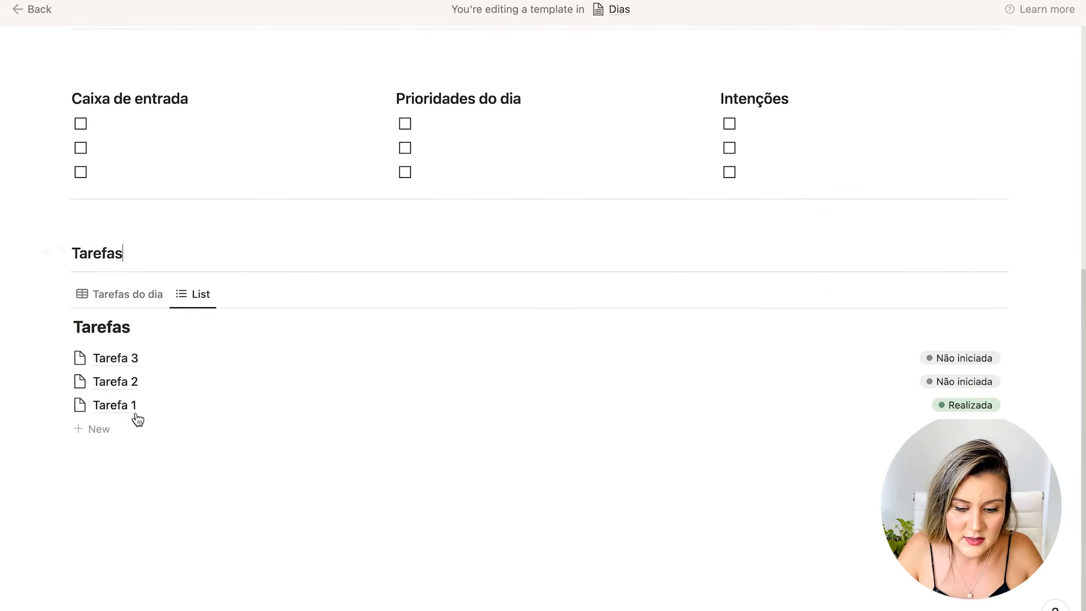
pyautogui.click(194, 295)
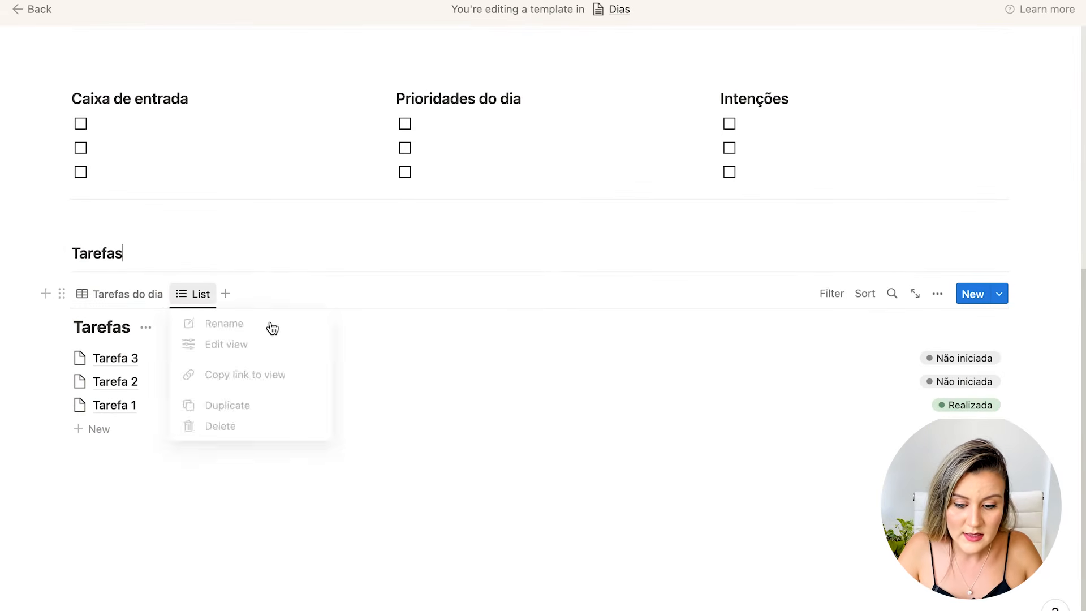
pyautogui.click(257, 327)
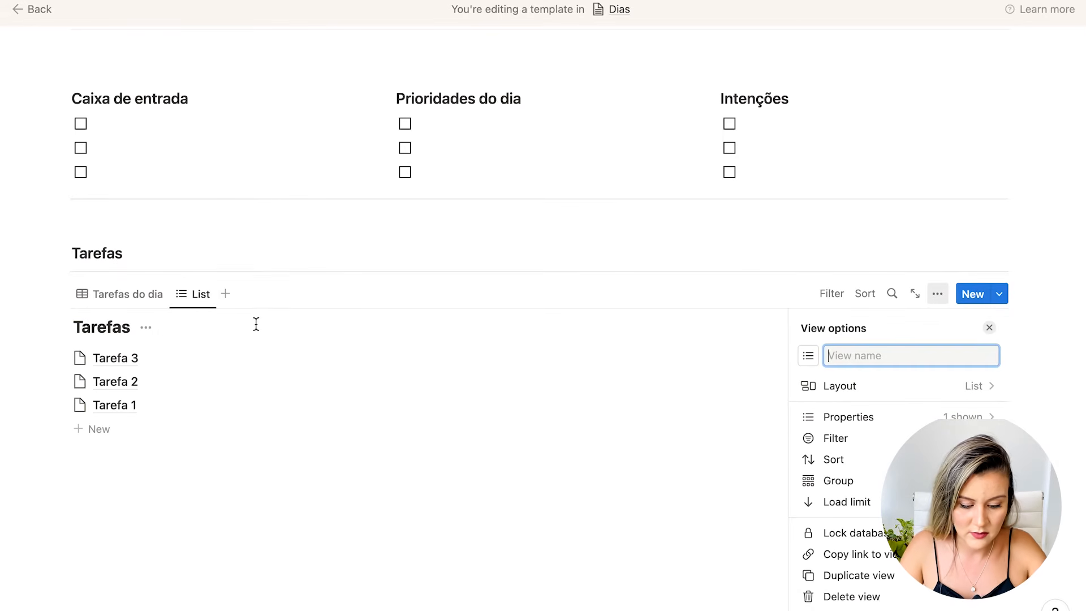
pyautogui.write('Tarefas vencid')
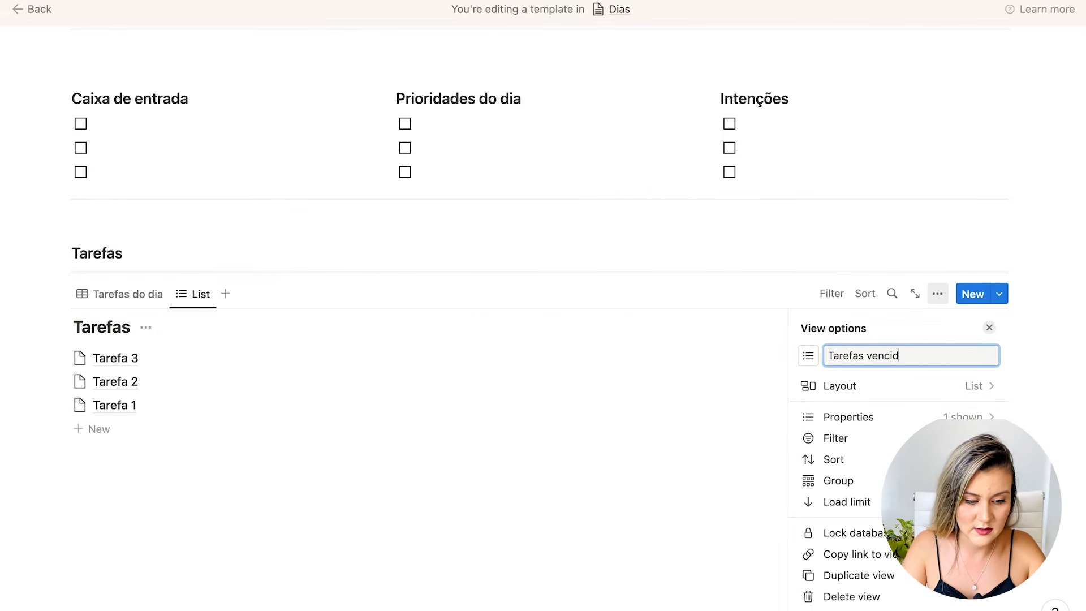
pyautogui.write('as')
pyautogui.press('Escape')
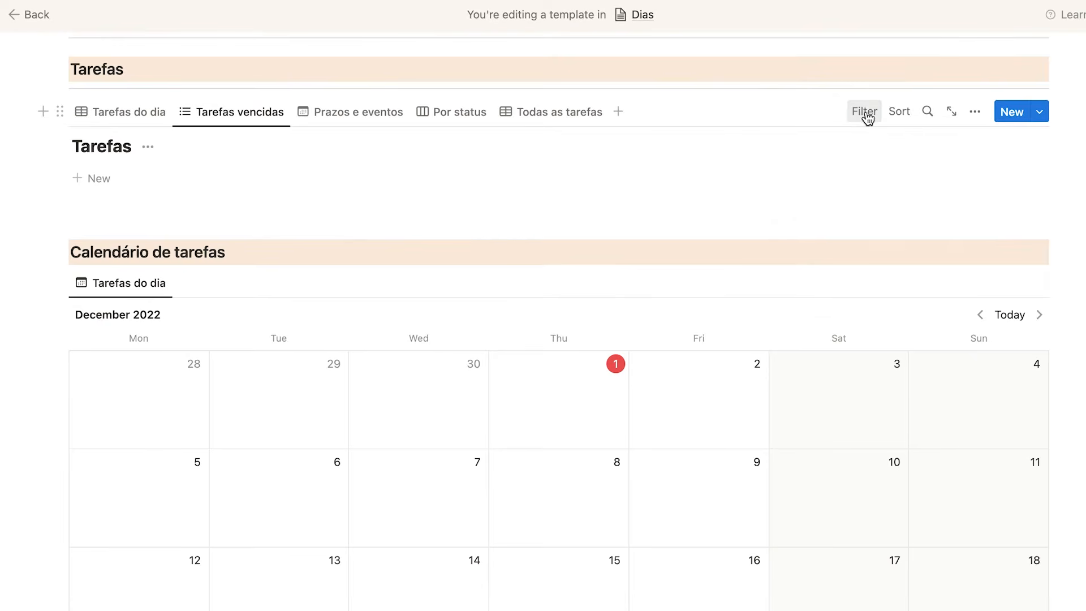
# Add a Prazo filter set to 'Is before' Today.
pyautogui.click(868, 116)
pyautogui.click(766, 266)
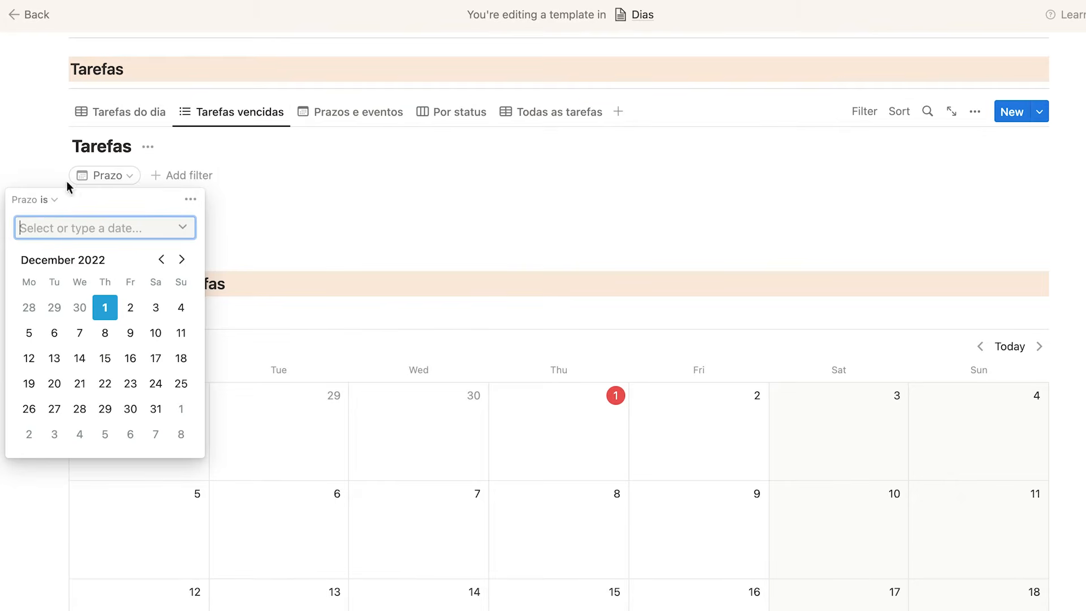
pyautogui.click(48, 201)
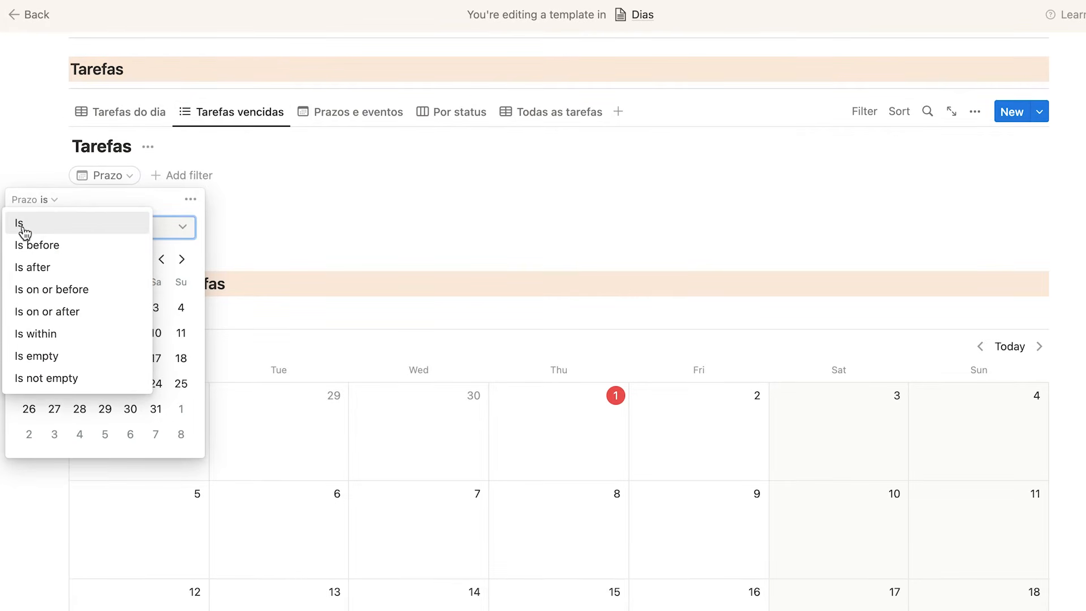
pyautogui.click(32, 255)
pyautogui.click(186, 229)
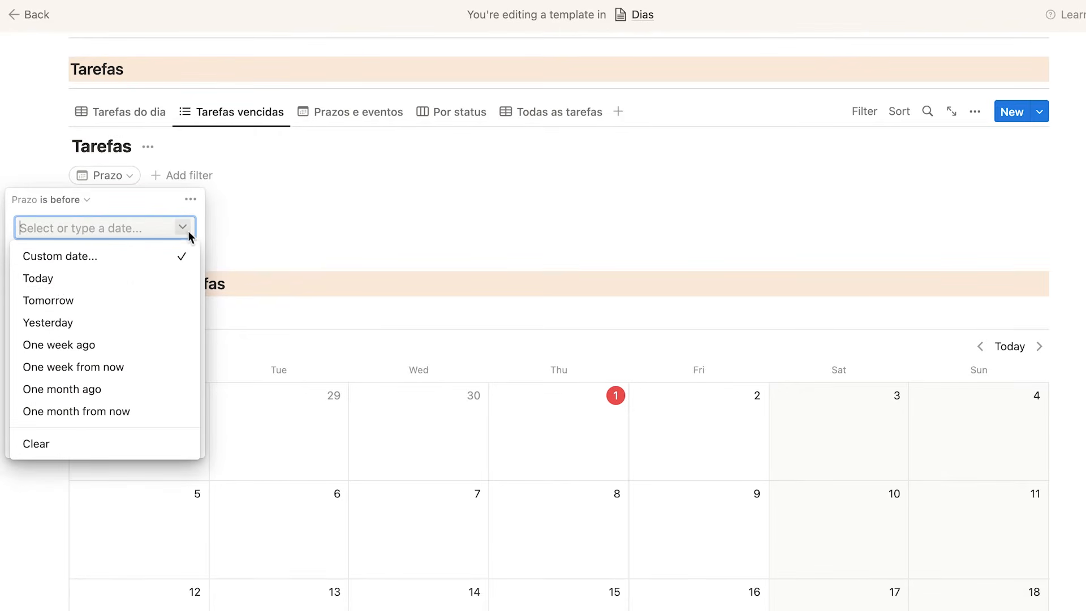
pyautogui.click(60, 286)
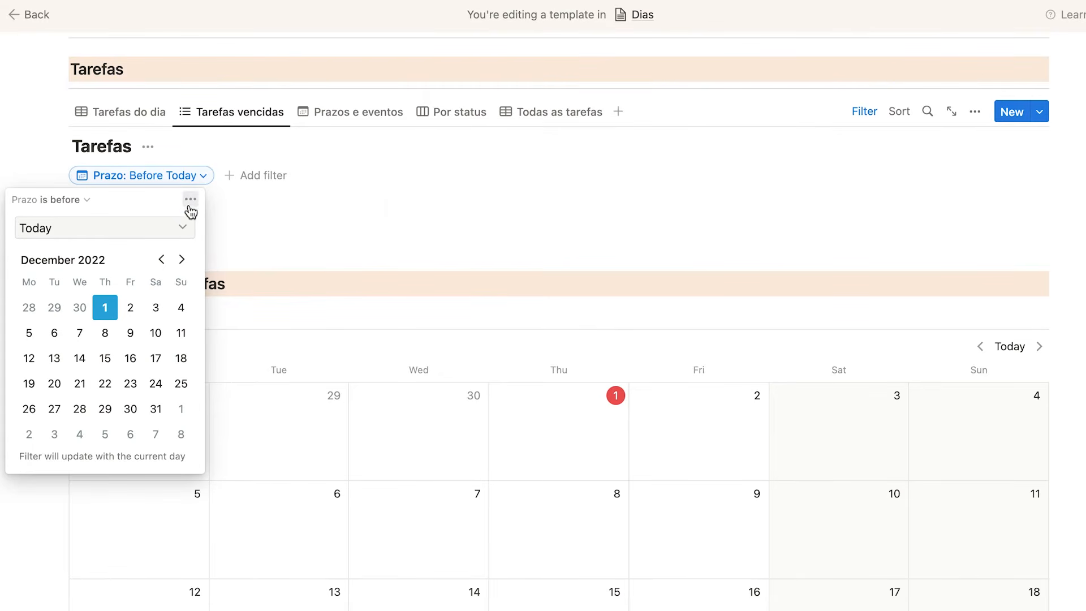
# Make it an advanced filter and add a rule: Natureza is Tarefa.
pyautogui.click(250, 228)
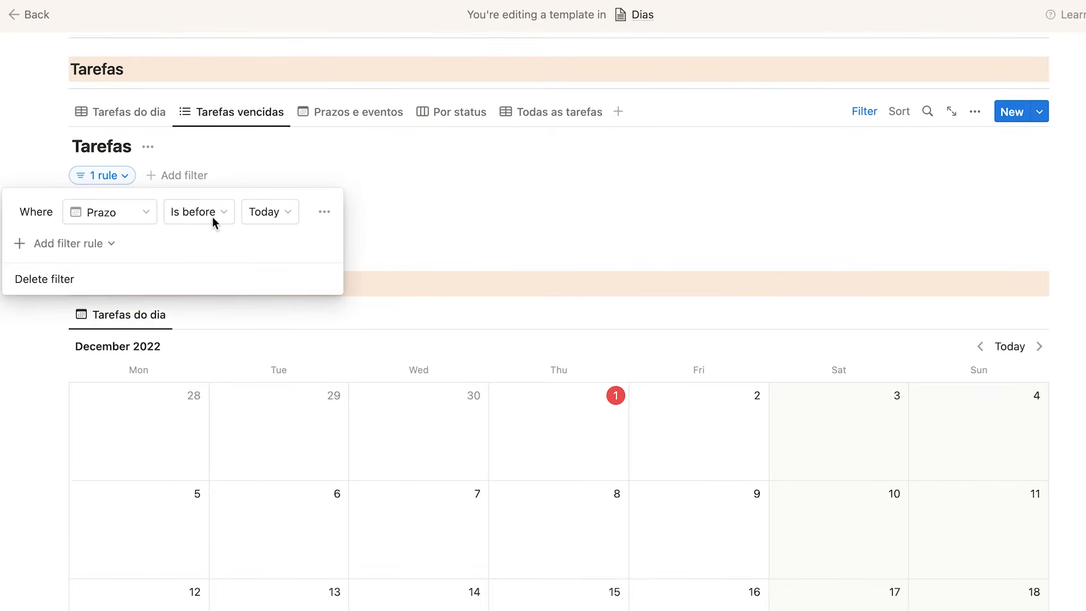
pyautogui.click(66, 244)
pyautogui.click(94, 271)
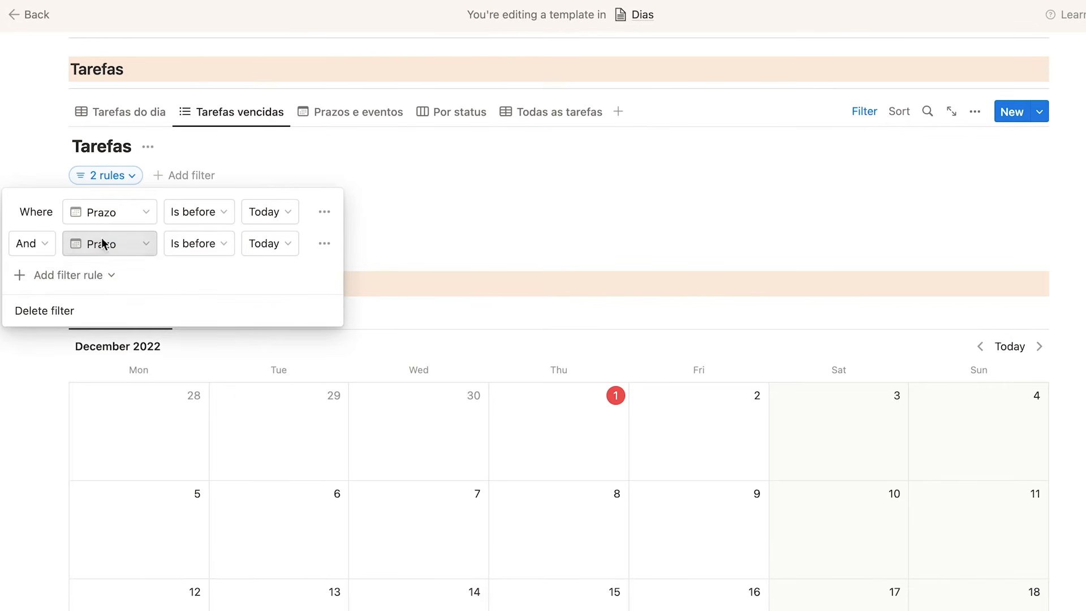
pyautogui.click(101, 245)
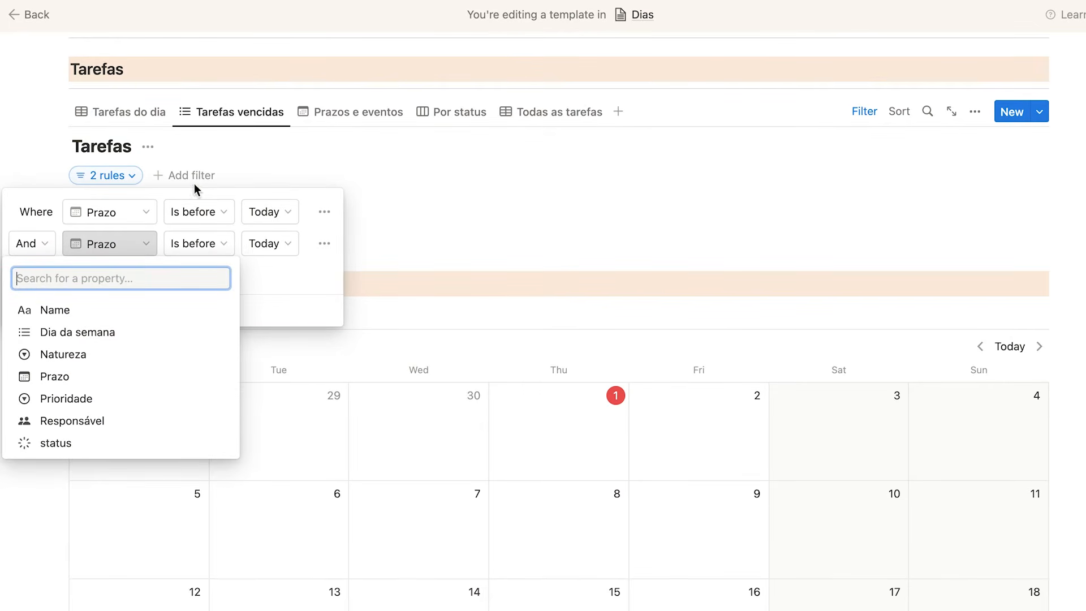
pyautogui.click(63, 355)
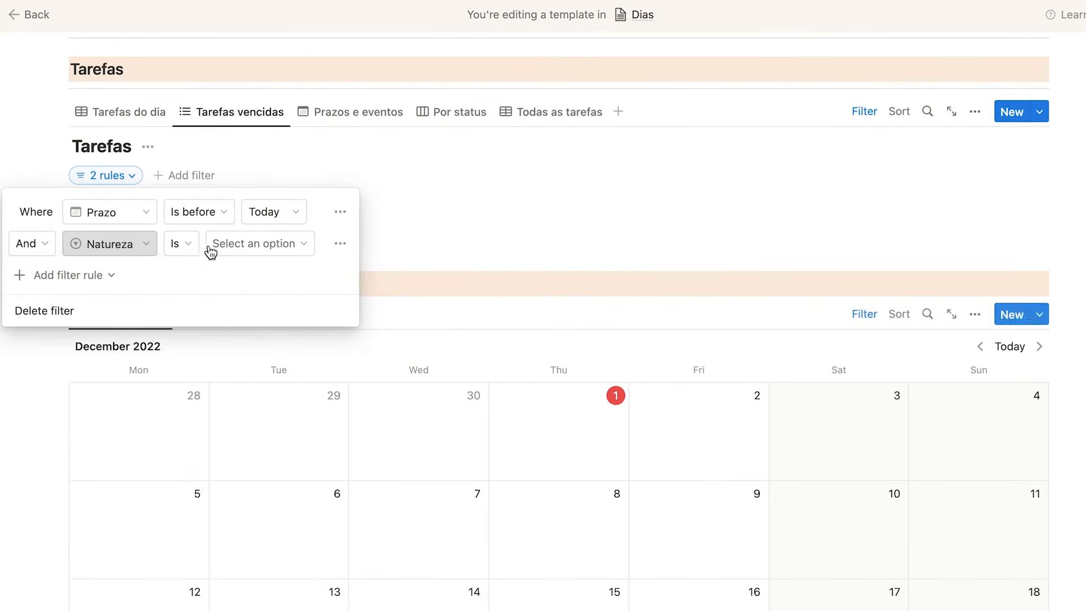
pyautogui.click(243, 252)
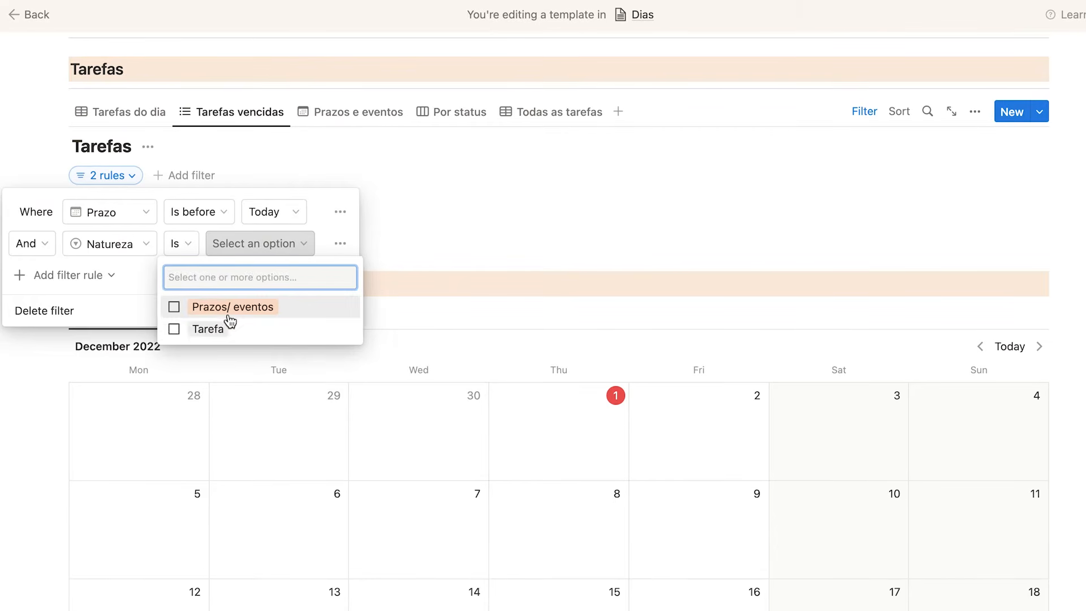
pyautogui.click(203, 333)
pyautogui.click(67, 283)
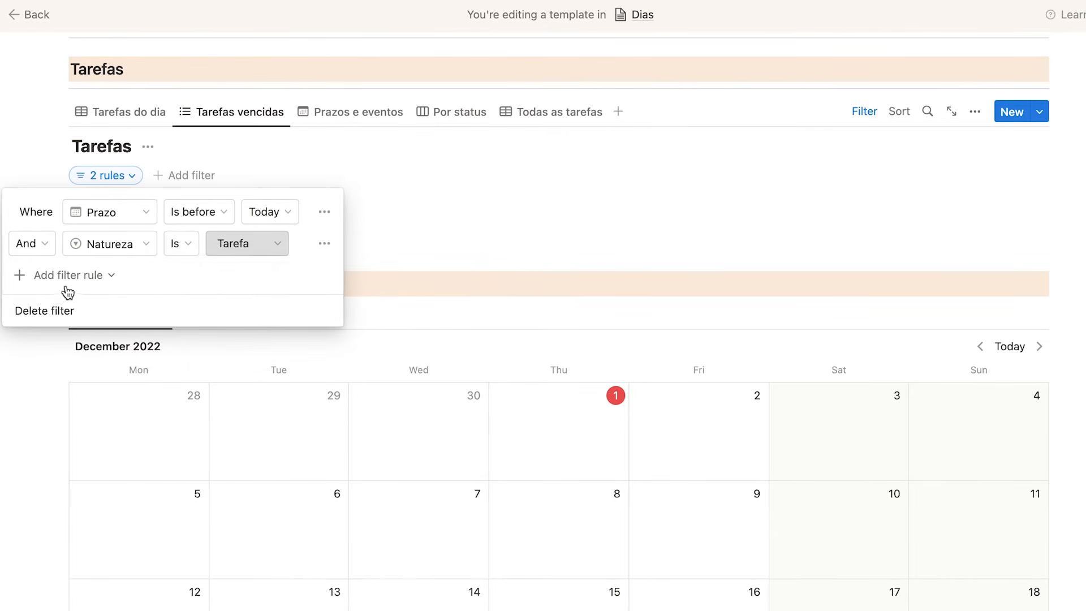
# Add a third rule excluding status Realizada, then return to the Tarefas do dia view.
pyautogui.click(66, 284)
pyautogui.click(71, 304)
pyautogui.click(110, 275)
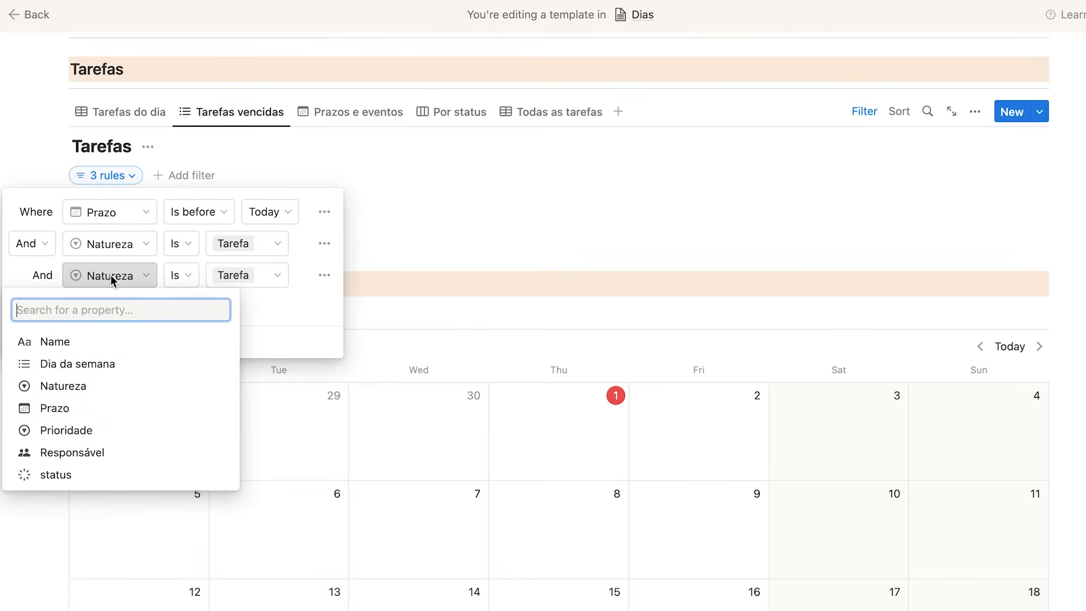
pyautogui.click(61, 473)
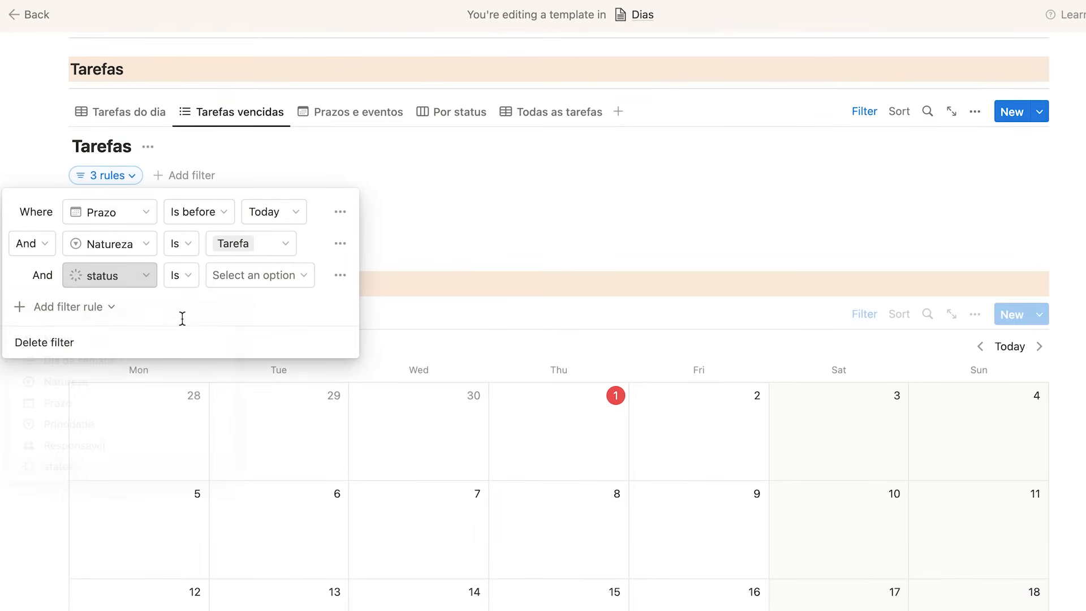
pyautogui.click(250, 275)
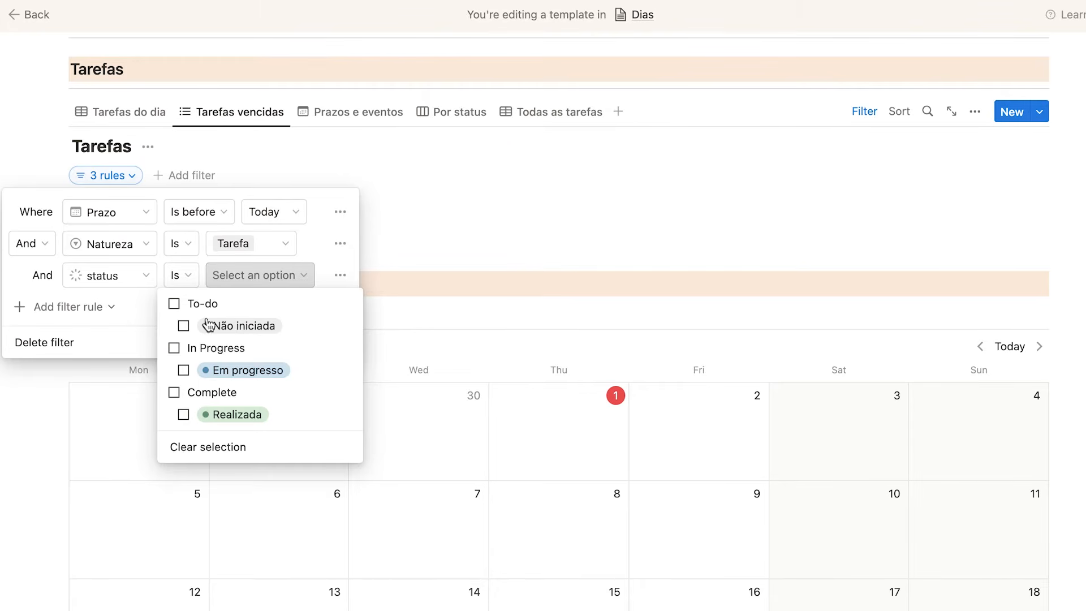
pyautogui.click(189, 276)
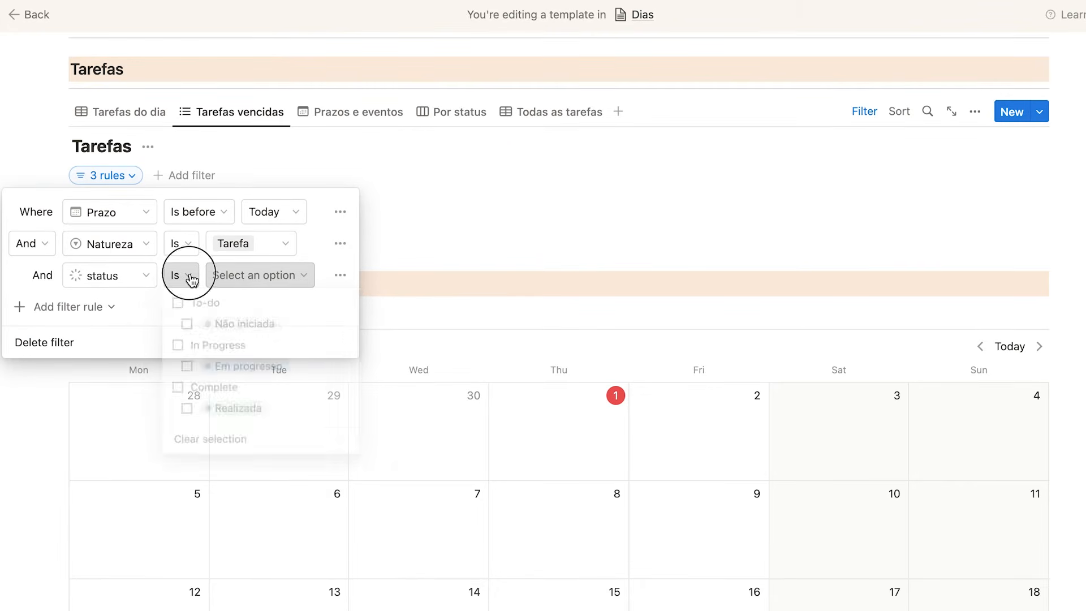
pyautogui.click(143, 327)
pyautogui.click(262, 277)
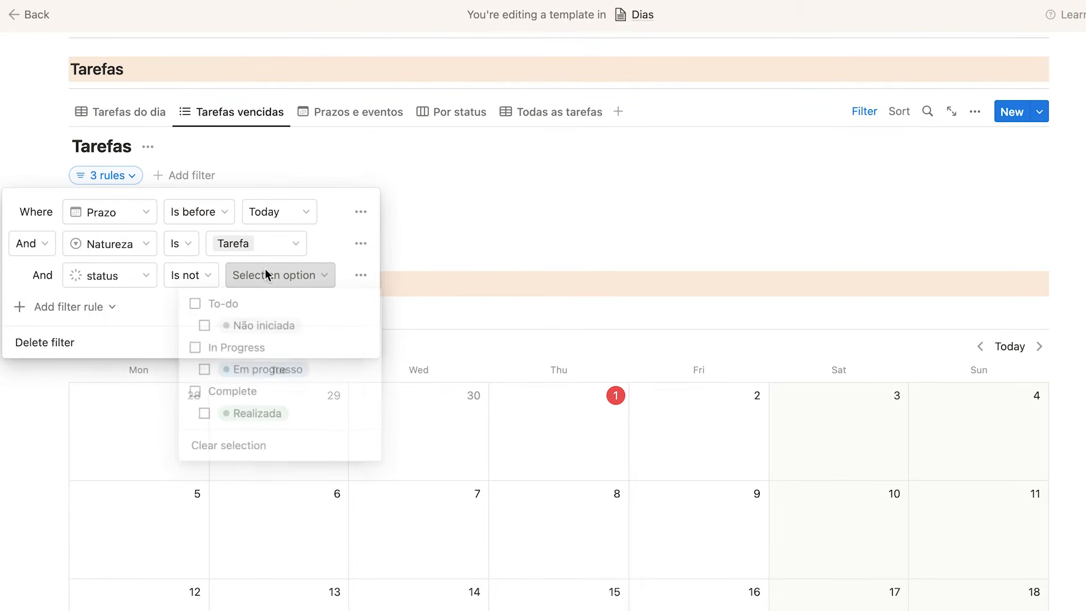
pyautogui.click(195, 393)
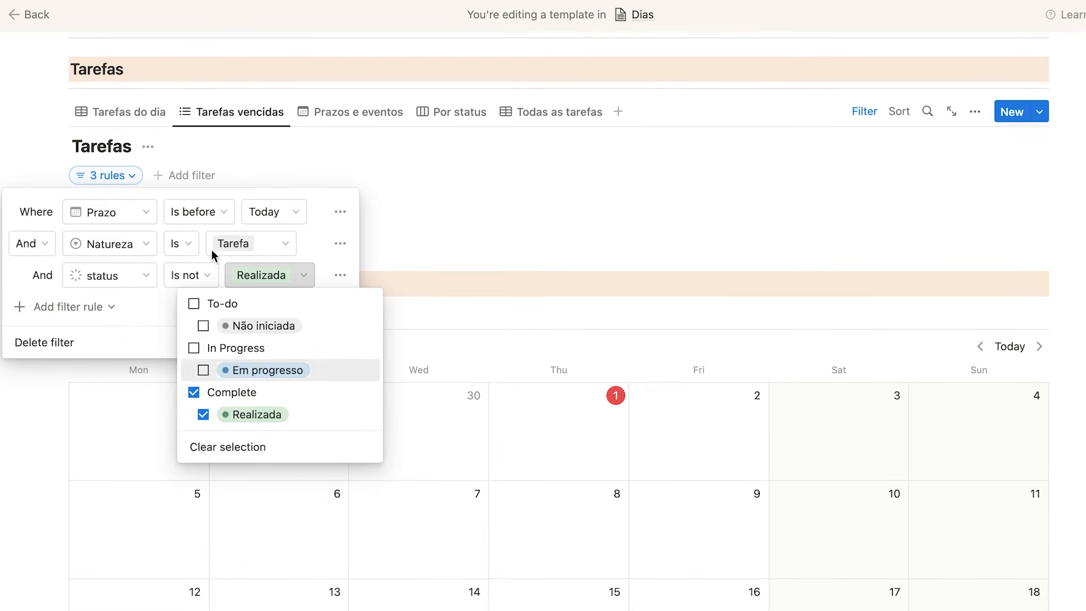
pyautogui.click(150, 317)
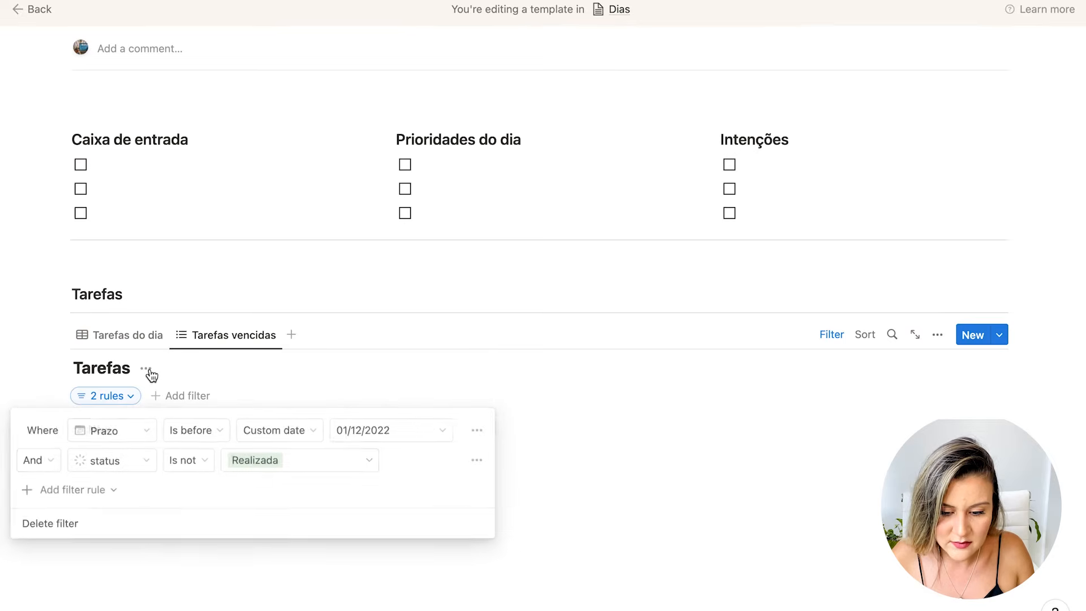
pyautogui.click(138, 344)
pyautogui.click(139, 342)
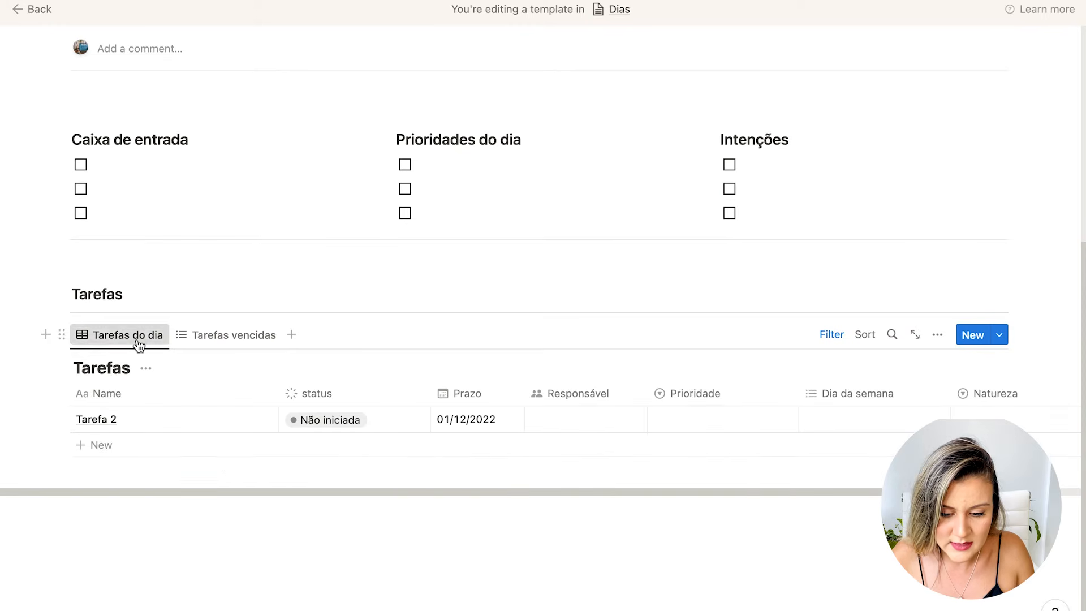
# Add a new Table view and a task row named 'Tarefa vencida'.
pyautogui.click(293, 336)
pyautogui.click(686, 594)
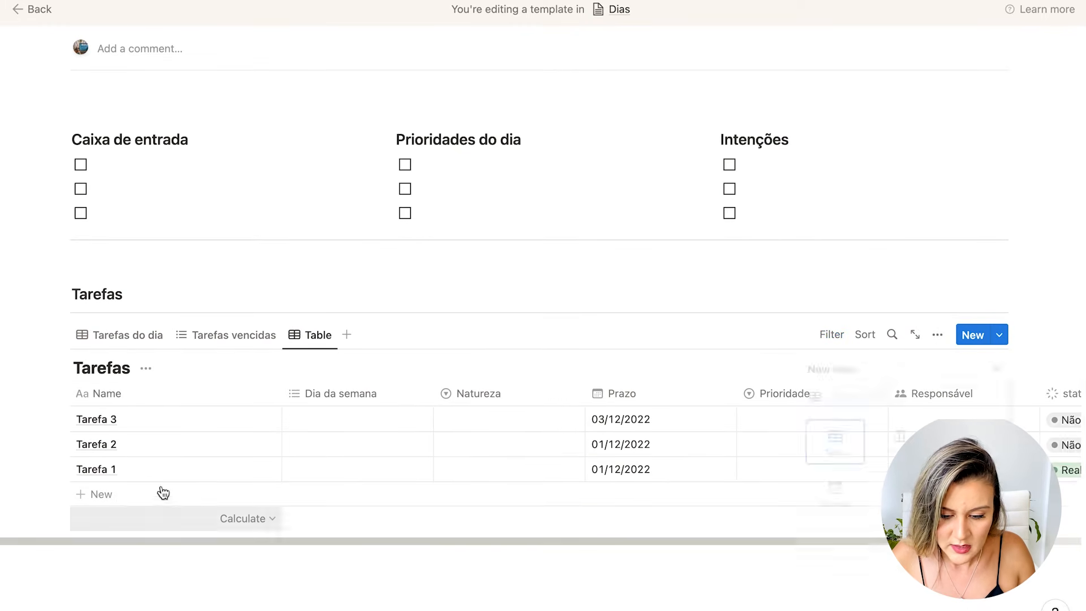
pyautogui.click(105, 493)
pyautogui.write('Tarefa vencida')
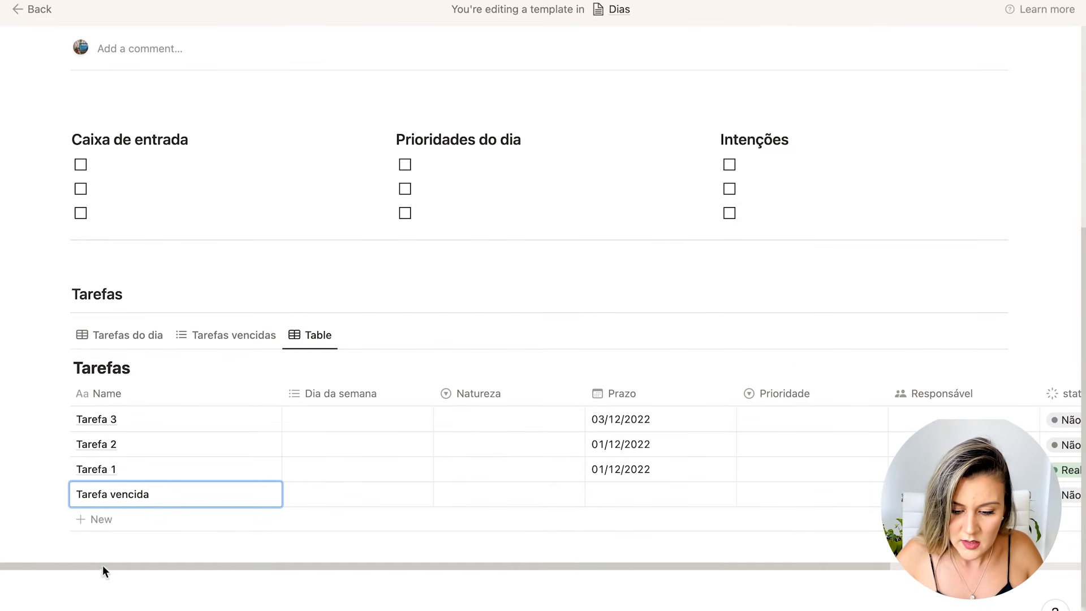
pyautogui.press('Escape')
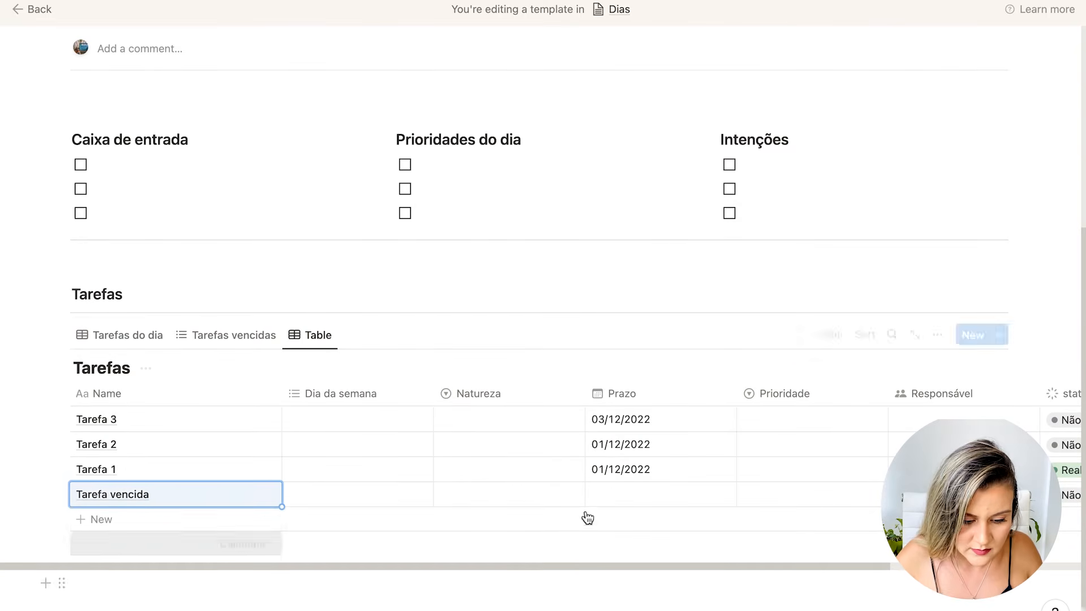
# Set Tarefa vencida's Prazo to 30/11/2022, move the status column after Prazo, and check Tarefas vencidas.
pyautogui.click(621, 498)
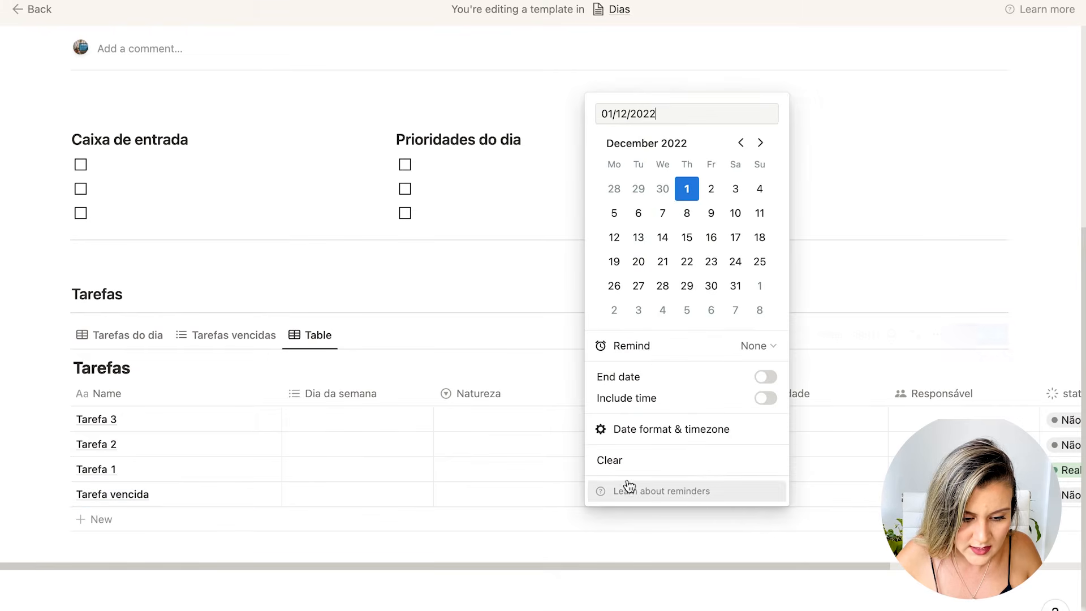
pyautogui.click(663, 192)
pyautogui.click(547, 574)
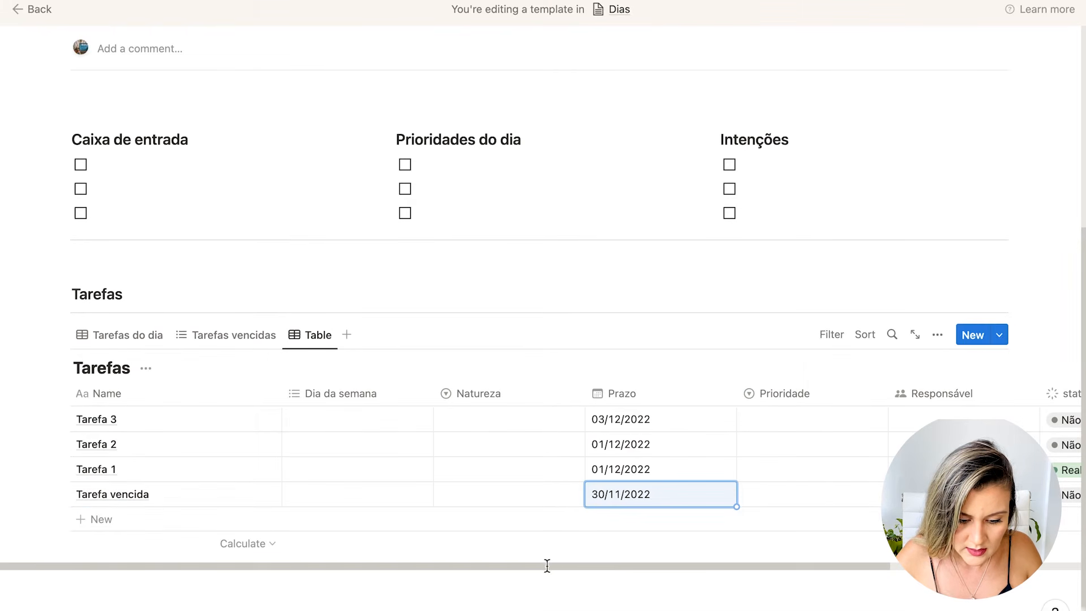
pyautogui.click(569, 571)
pyautogui.moveTo(569, 571); pyautogui.dragTo(696, 574)
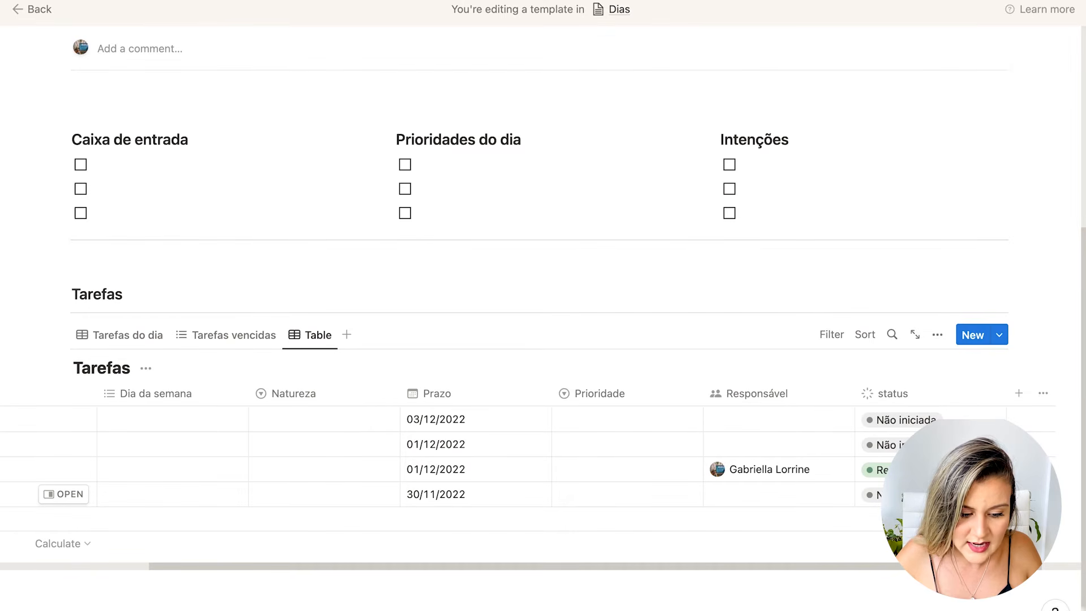
pyautogui.moveTo(892, 394); pyautogui.dragTo(600, 403)
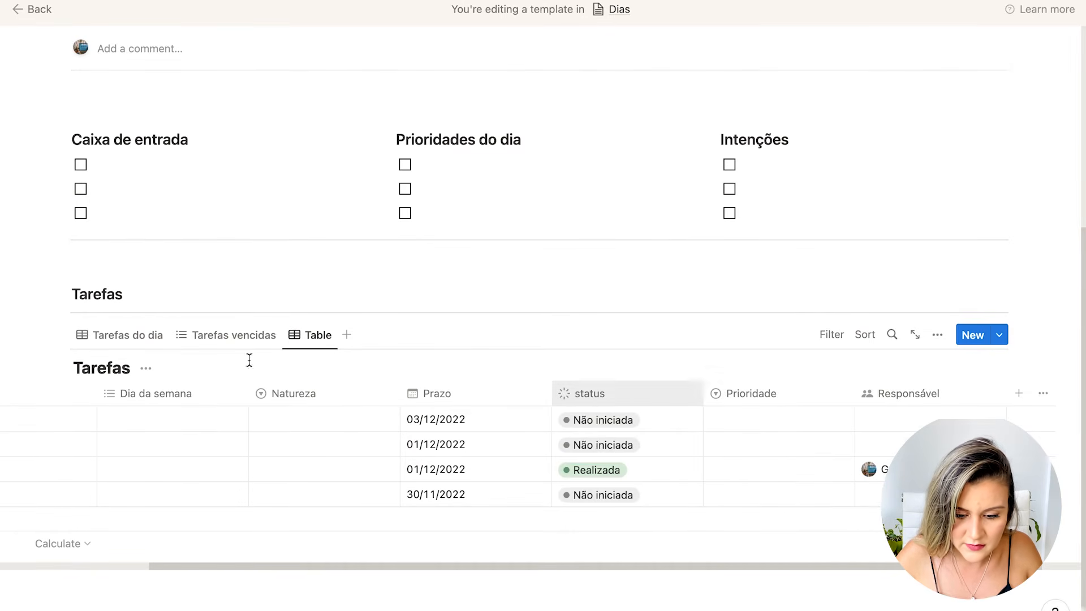
pyautogui.click(220, 336)
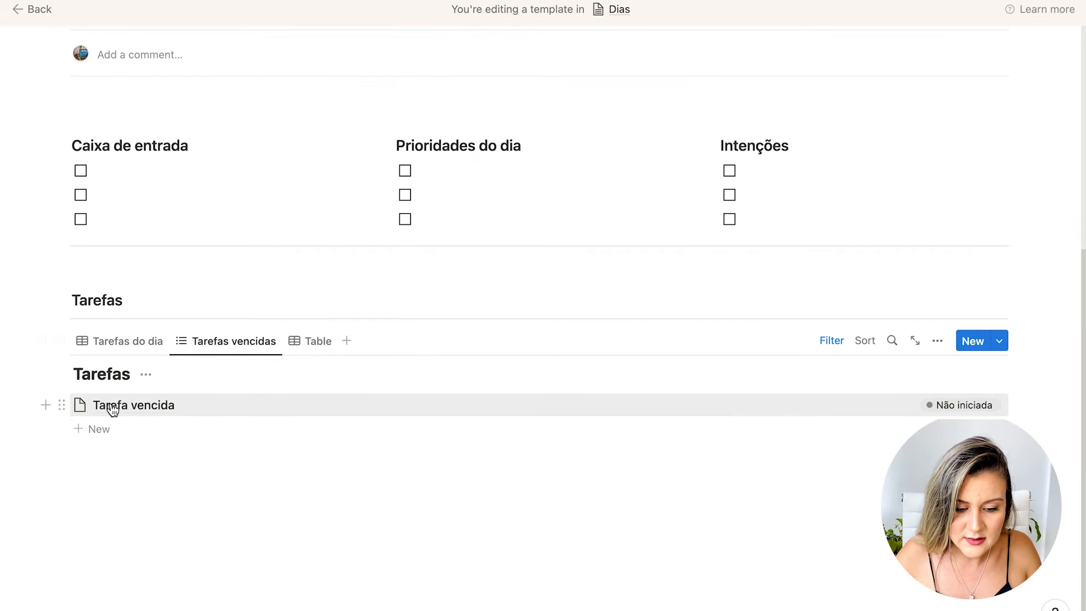
# Turn on the Prazo, Responsável and Prioridade properties in the Tarefas vencidas list.
pyautogui.click(94, 341)
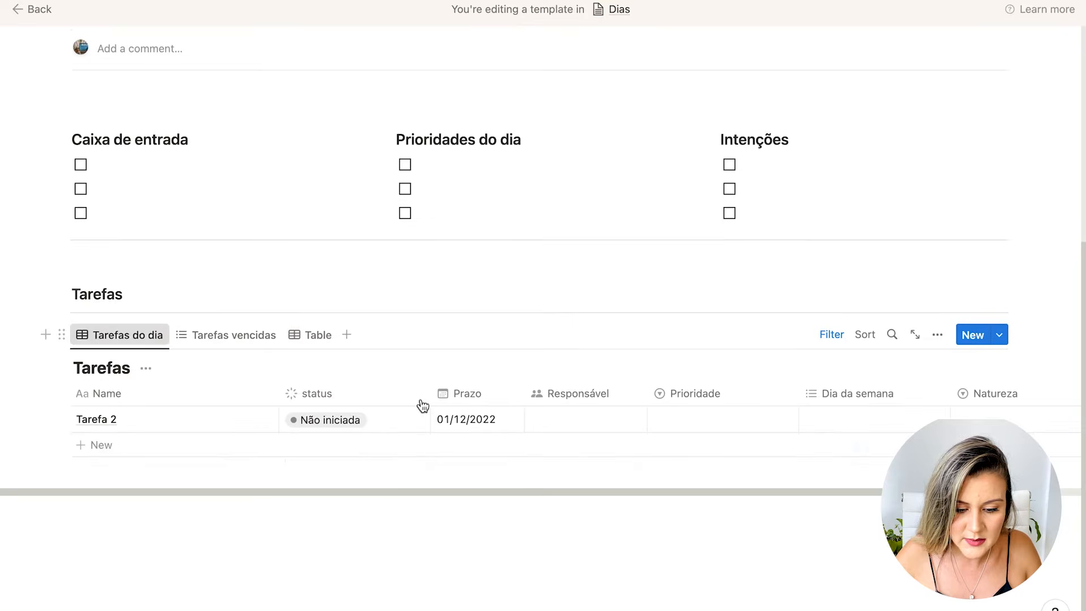
pyautogui.click(253, 335)
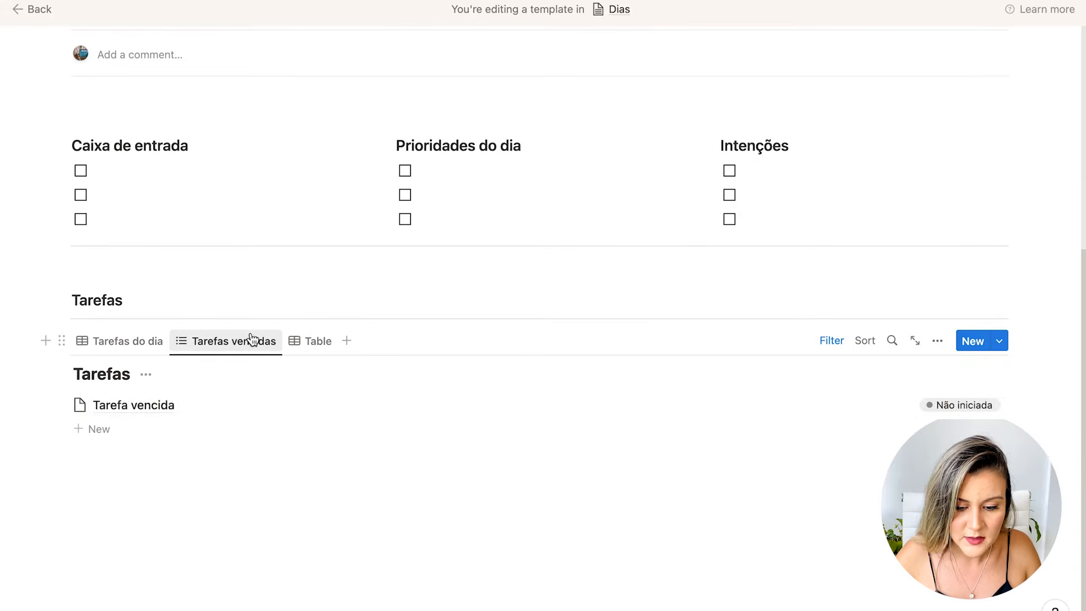
pyautogui.click(938, 342)
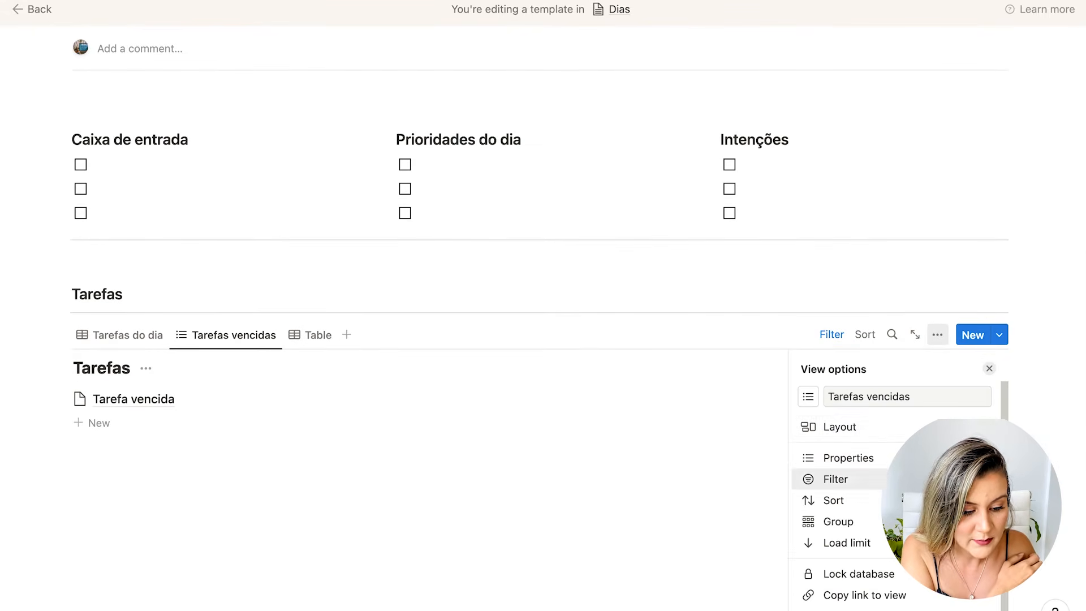
pyautogui.click(962, 463)
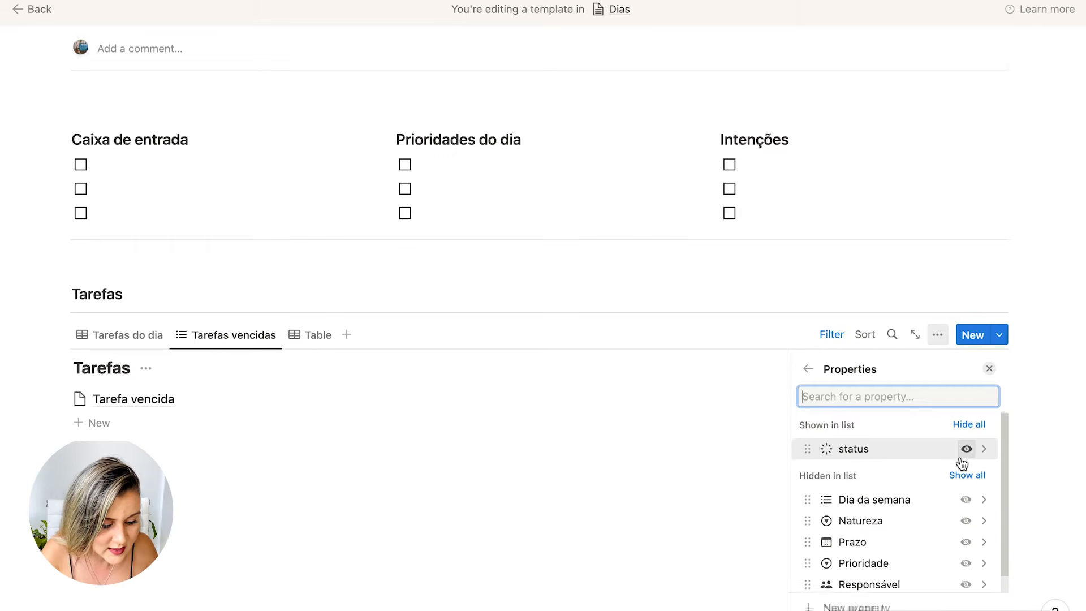
pyautogui.scroll(-1, 963, 456)
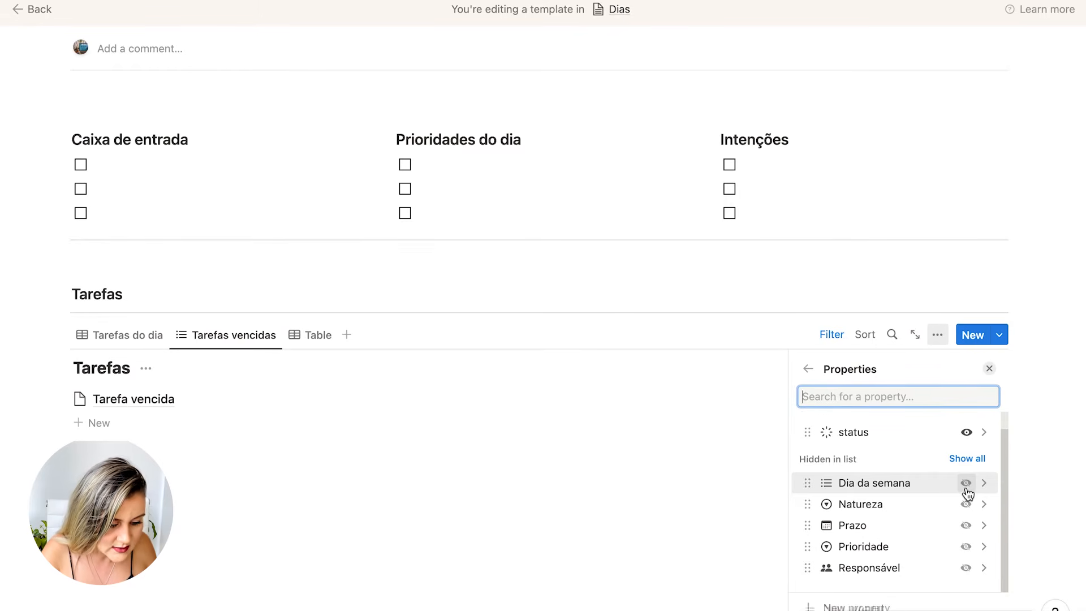
pyautogui.click(967, 526)
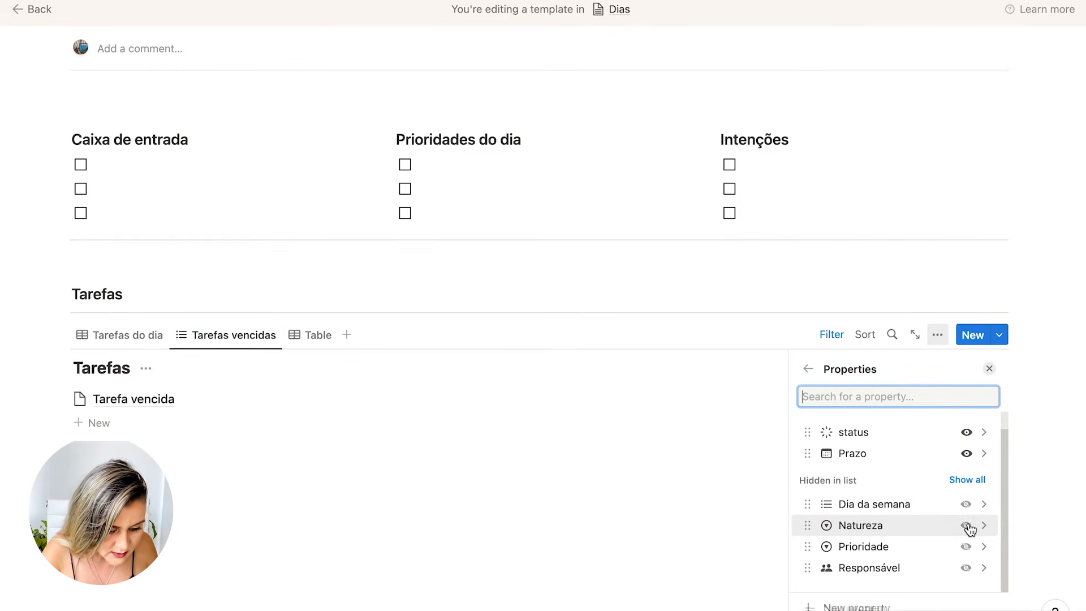
pyautogui.click(967, 569)
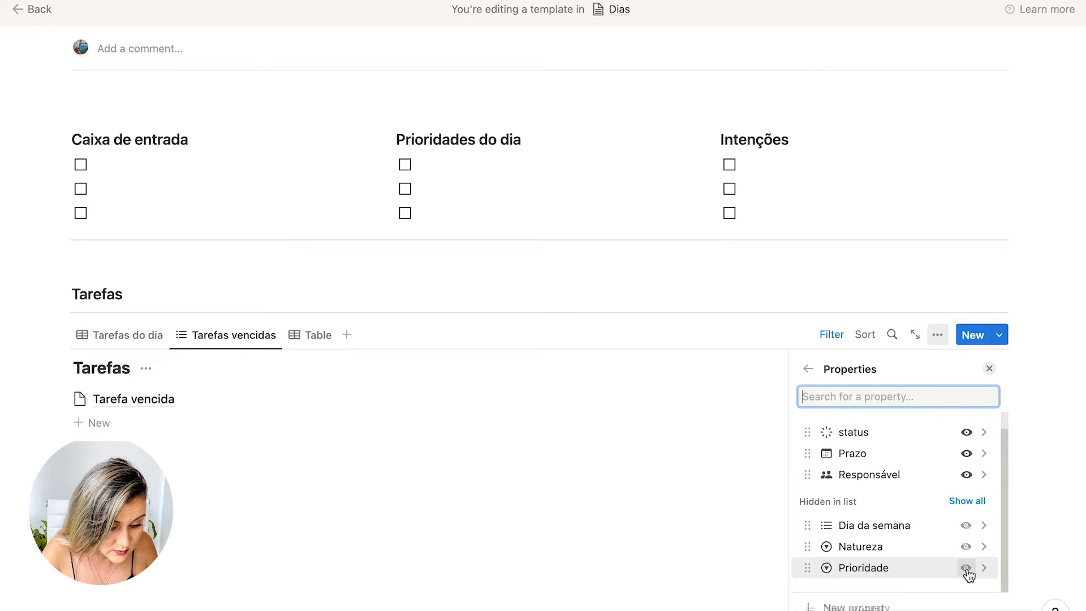
pyautogui.click(967, 568)
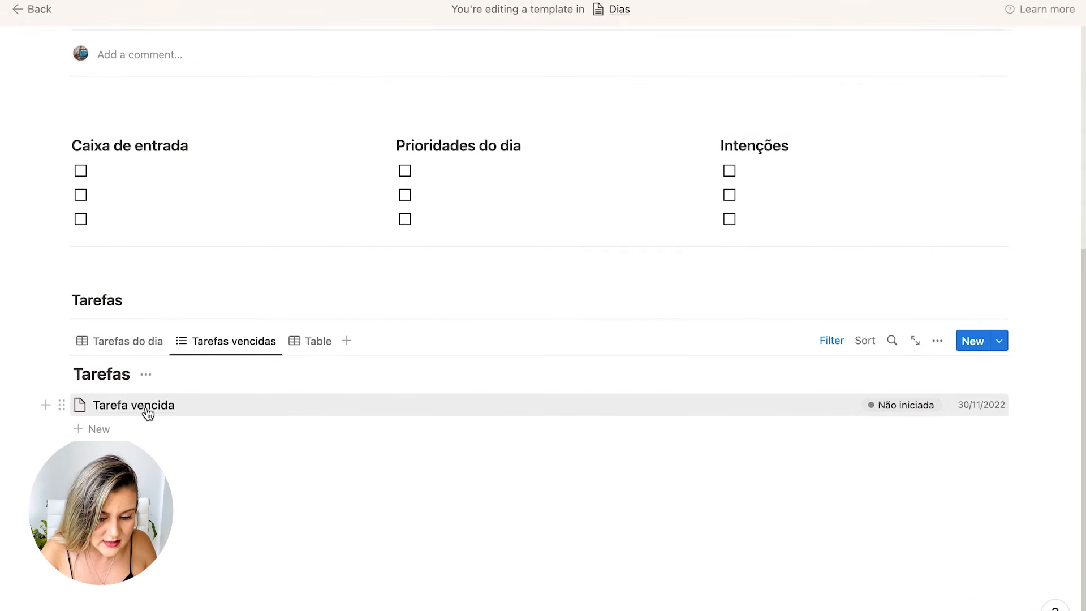
pyautogui.click(147, 415)
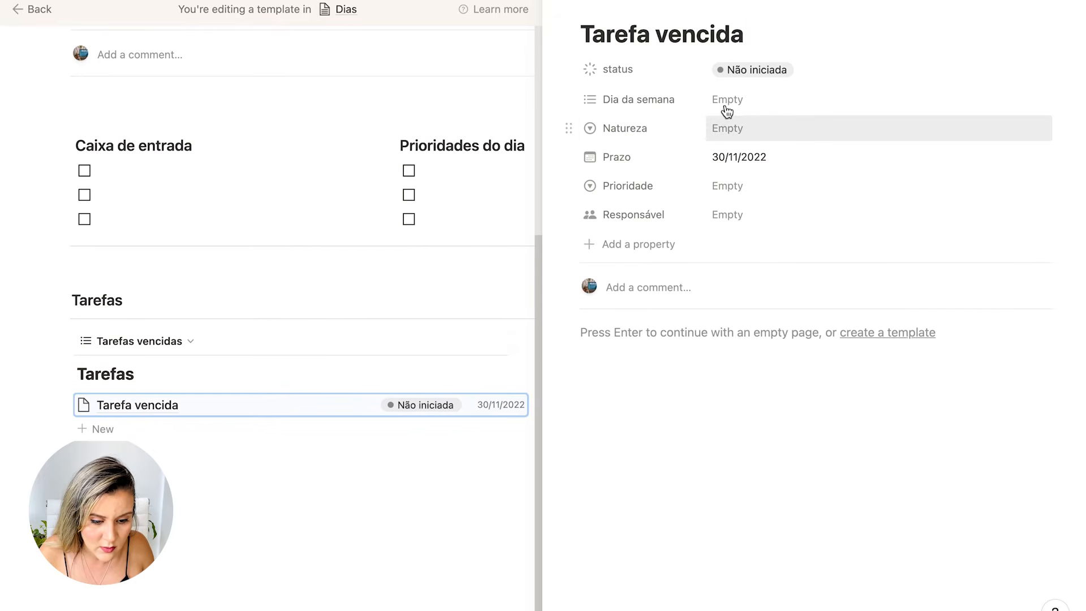
# Set Tarefa vencida's Prioridade to Alta and assign the workspace member as Responsável.
pyautogui.click(730, 131)
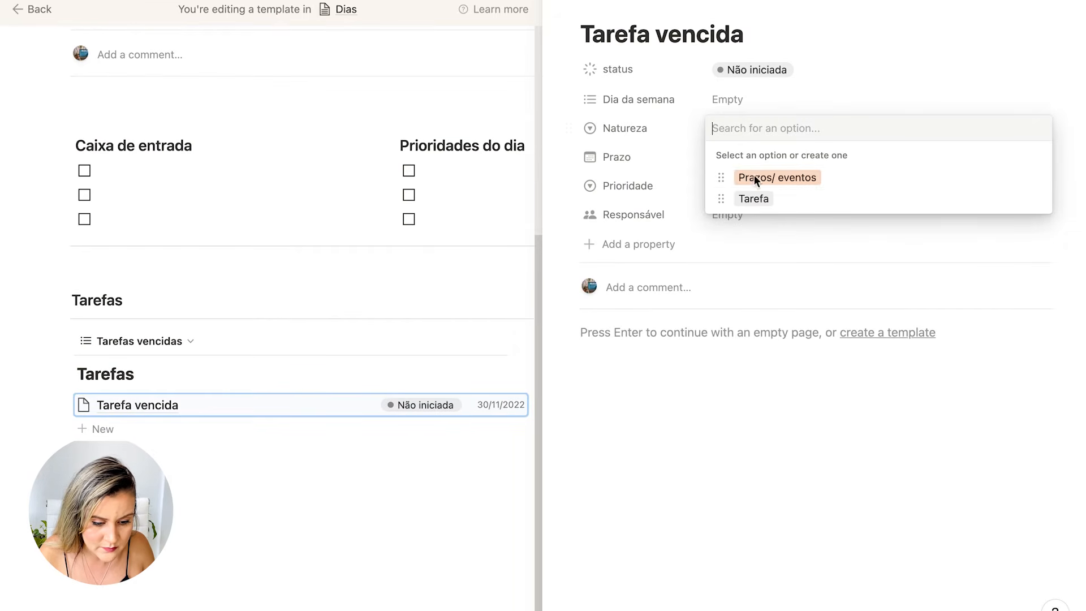
pyautogui.click(610, 359)
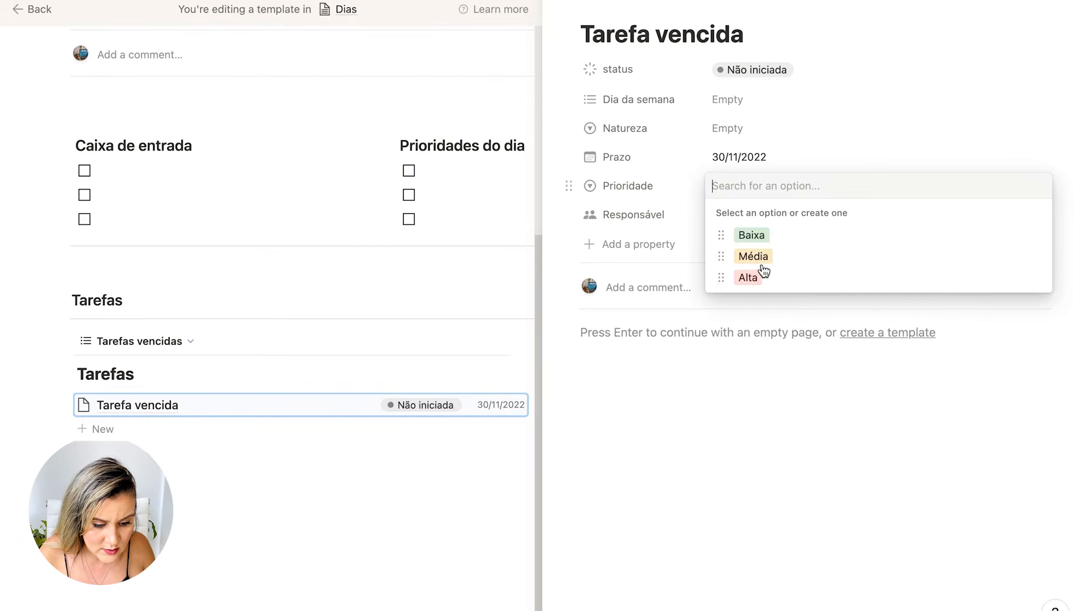
pyautogui.click(562, 247)
pyautogui.click(719, 214)
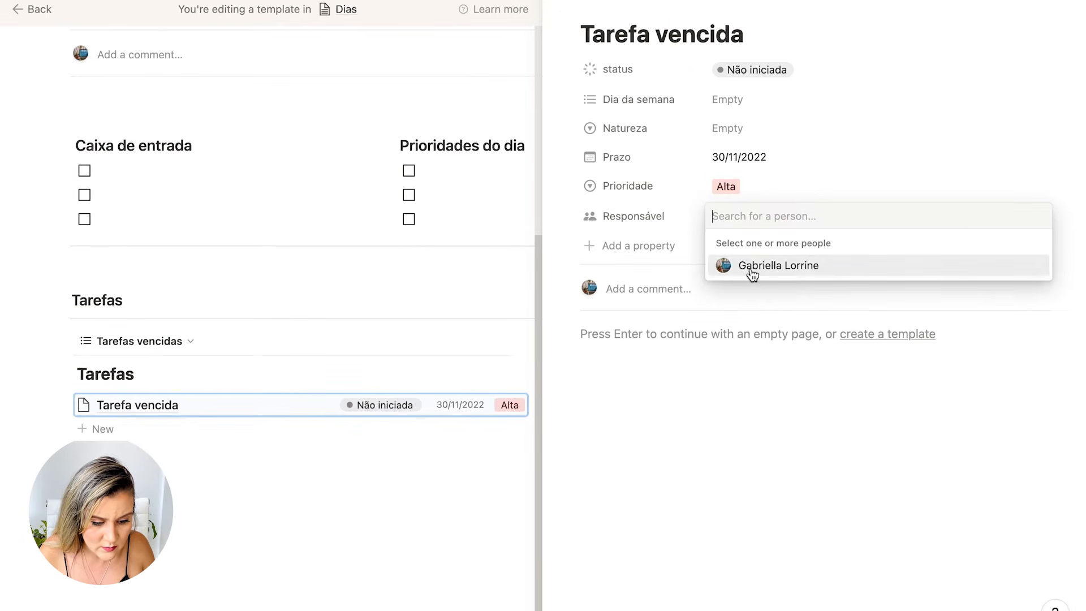
pyautogui.click(752, 268)
pyautogui.click(394, 546)
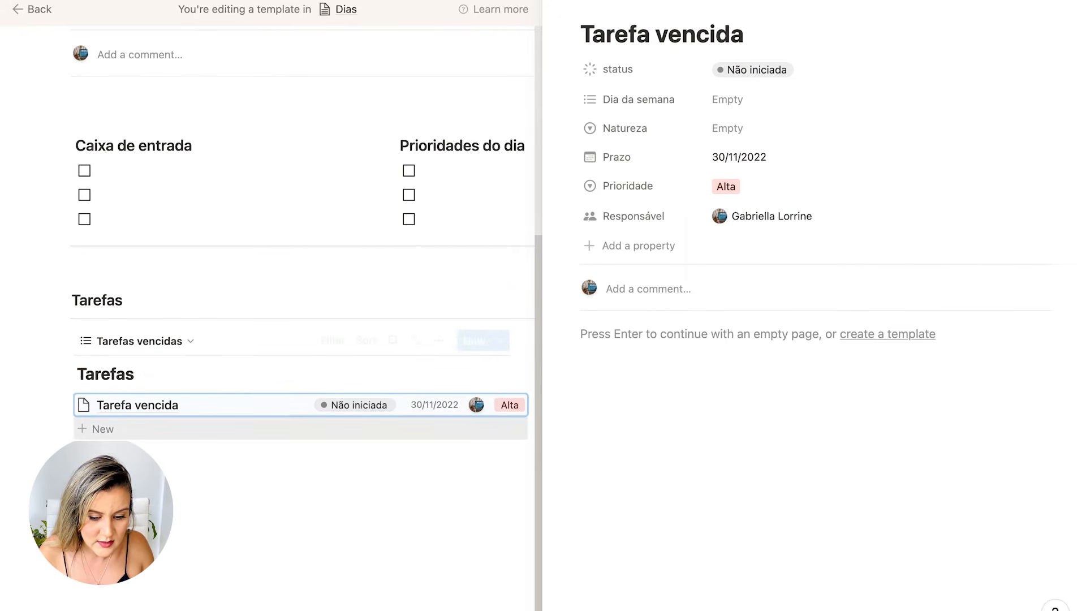
pyautogui.press('Escape')
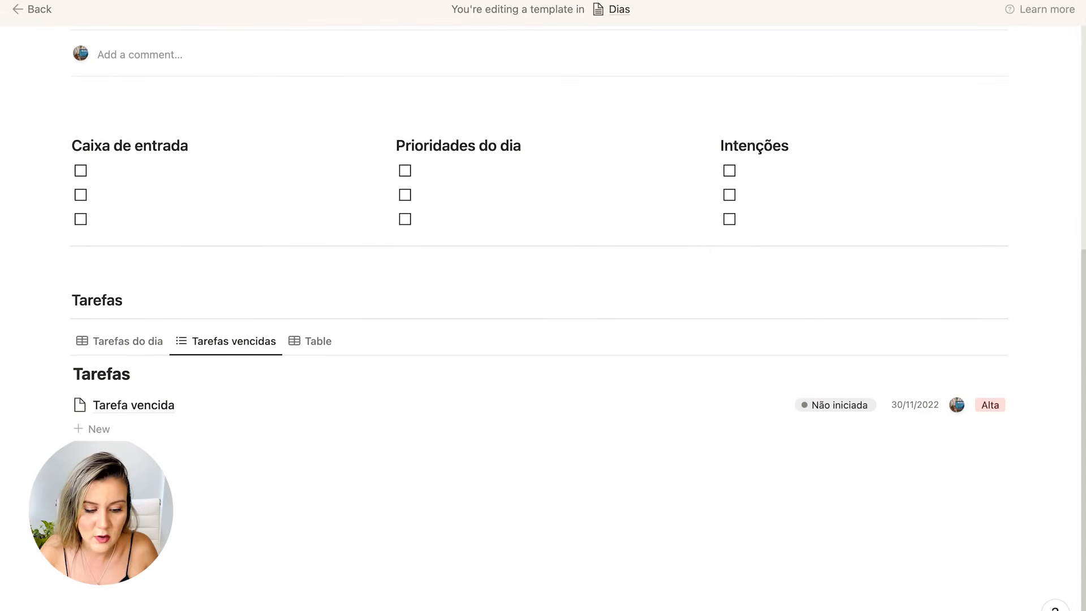
# Add a third filter rule, Natureza is Tarefa, to the Tarefas do dia view.
pyautogui.click(125, 343)
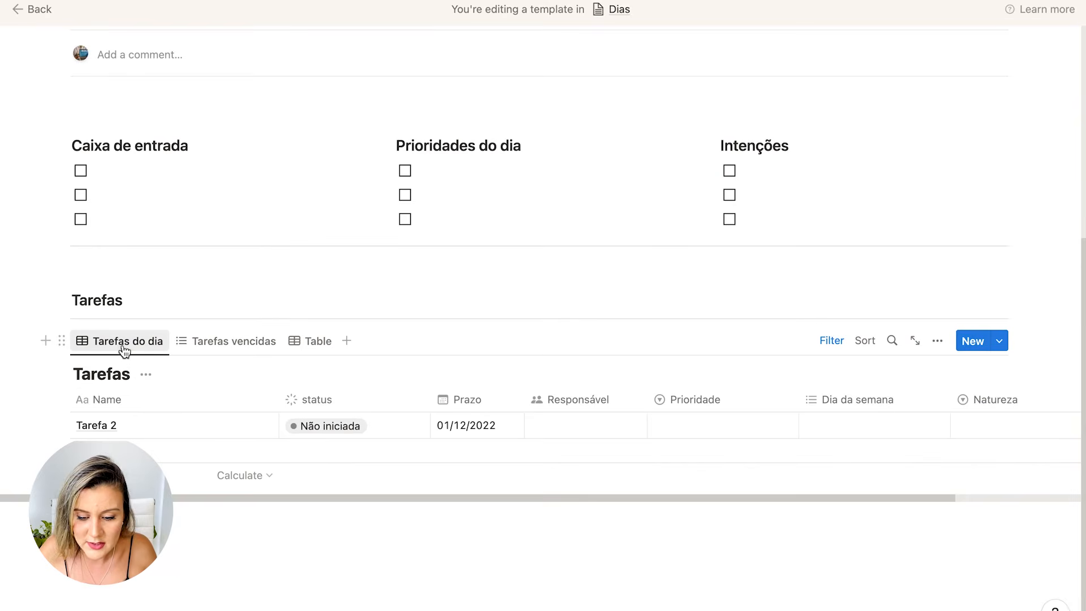
pyautogui.click(833, 342)
pyautogui.click(130, 404)
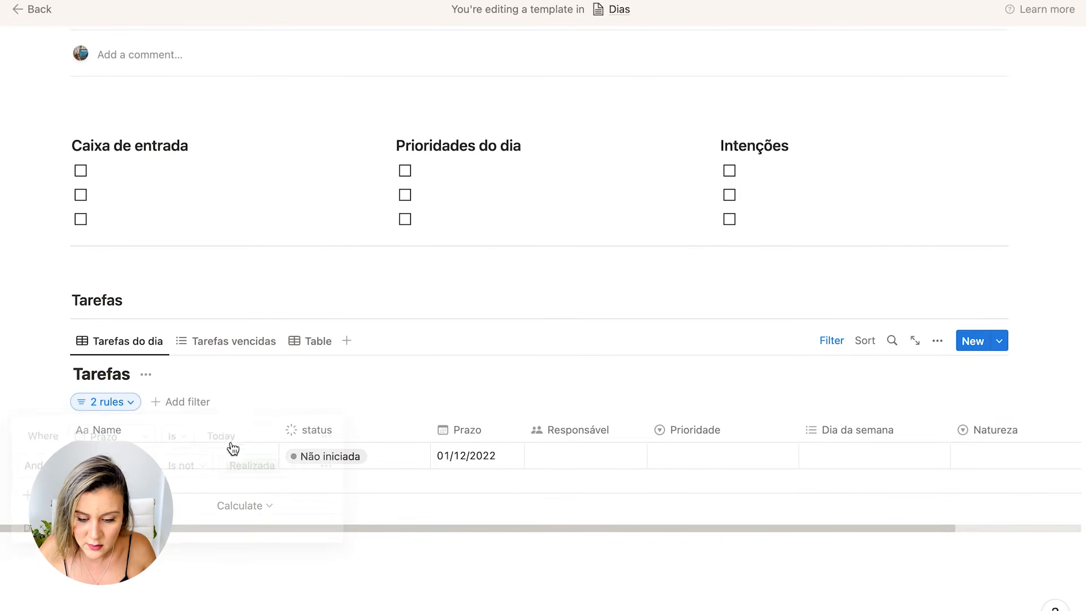
pyautogui.click(68, 497)
pyautogui.click(68, 525)
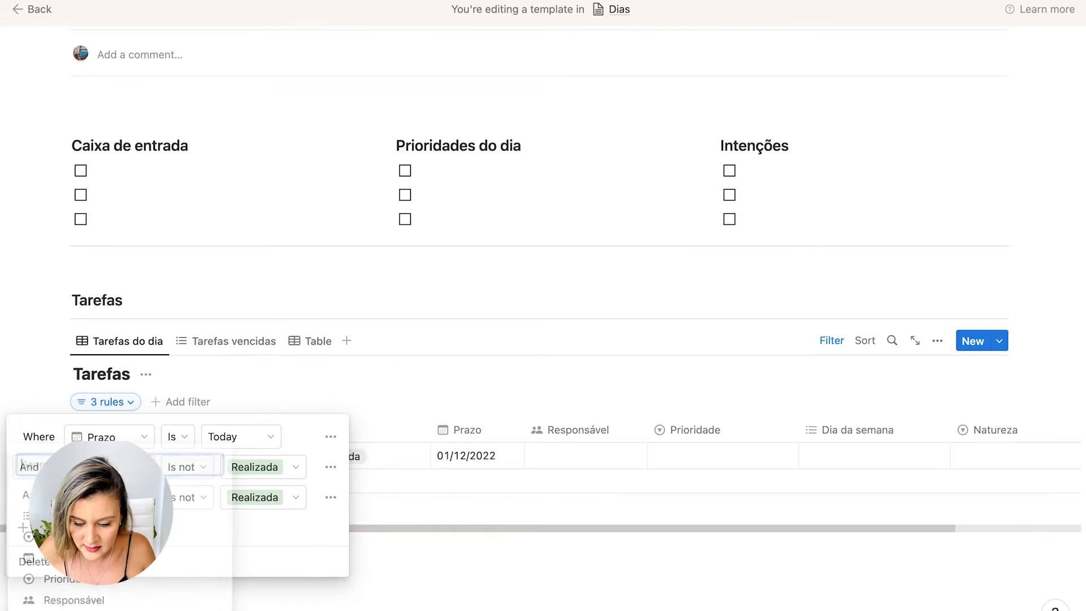
pyautogui.click(57, 537)
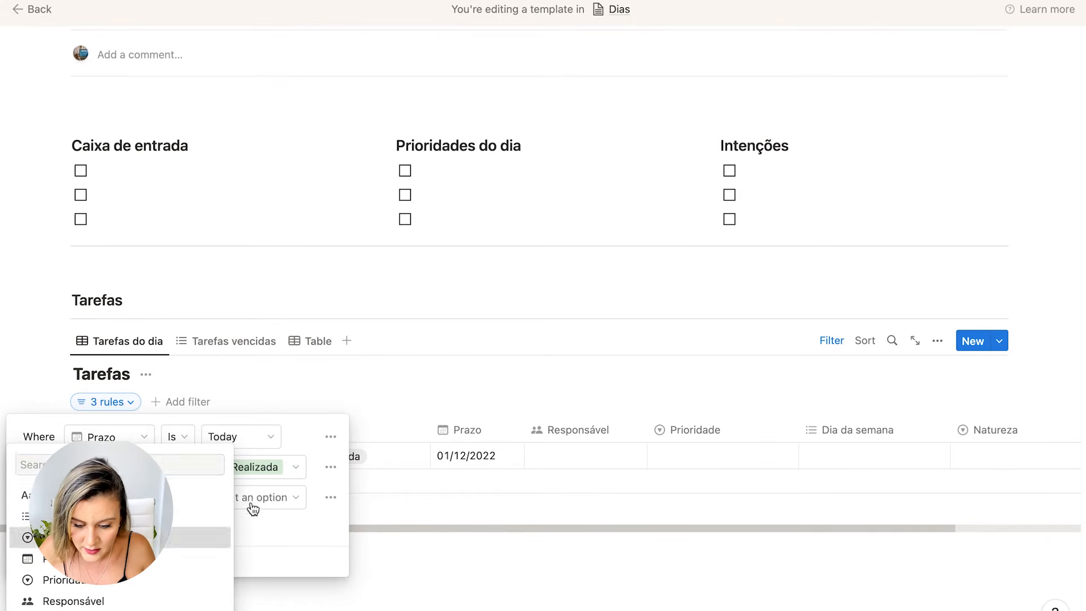
pyautogui.click(248, 502)
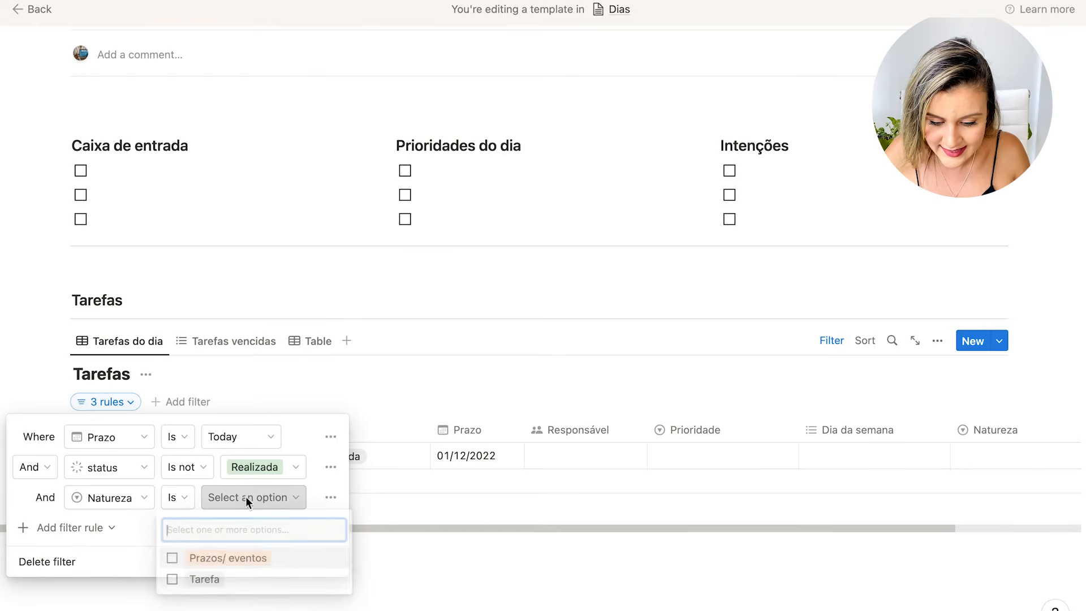
pyautogui.click(205, 579)
pyautogui.click(447, 589)
pyautogui.click(465, 583)
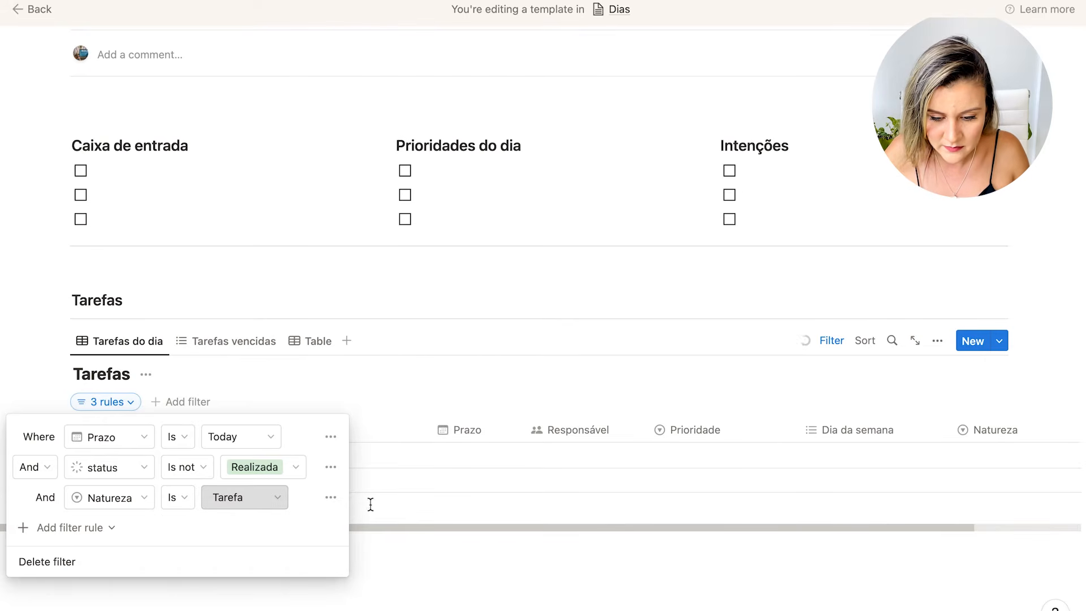
# Add the same Natureza is Tarefa filter rule to the Tarefas vencidas view.
pyautogui.click(195, 345)
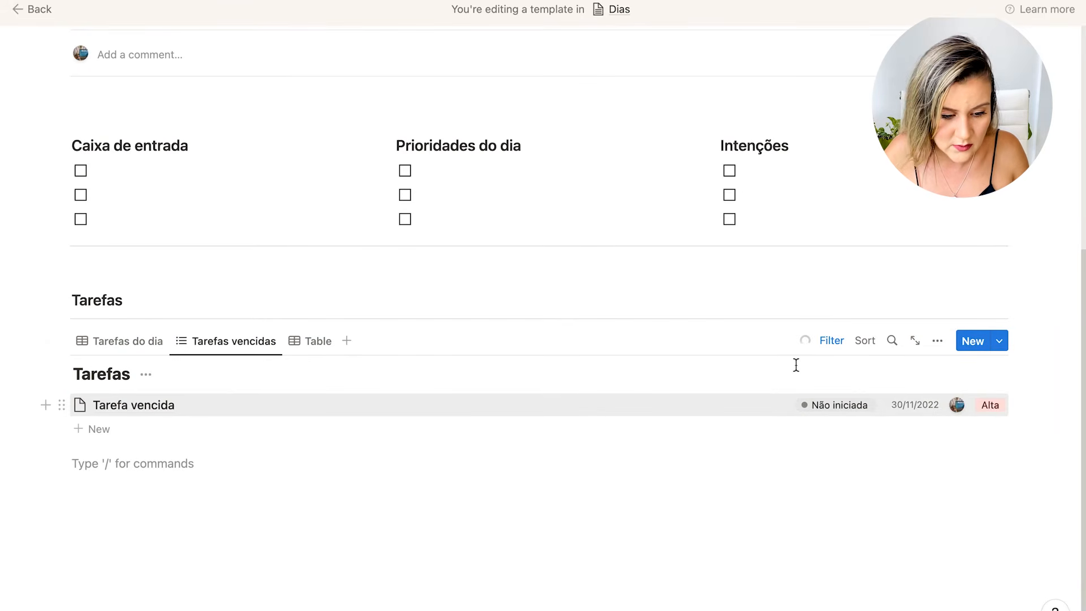
pyautogui.click(839, 340)
pyautogui.click(126, 404)
pyautogui.click(72, 499)
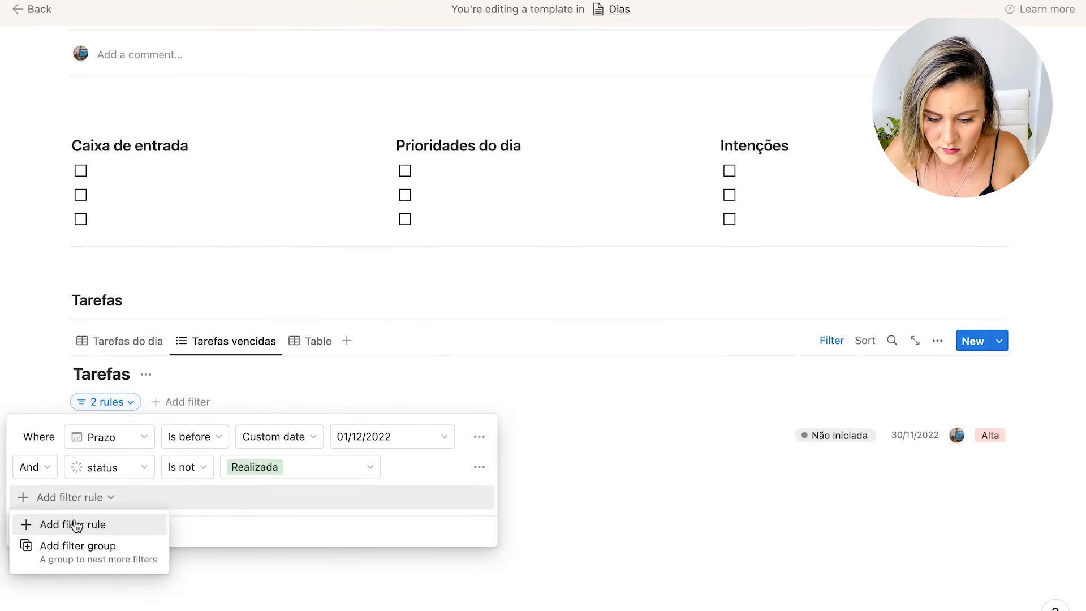
pyautogui.click(74, 525)
pyautogui.click(138, 497)
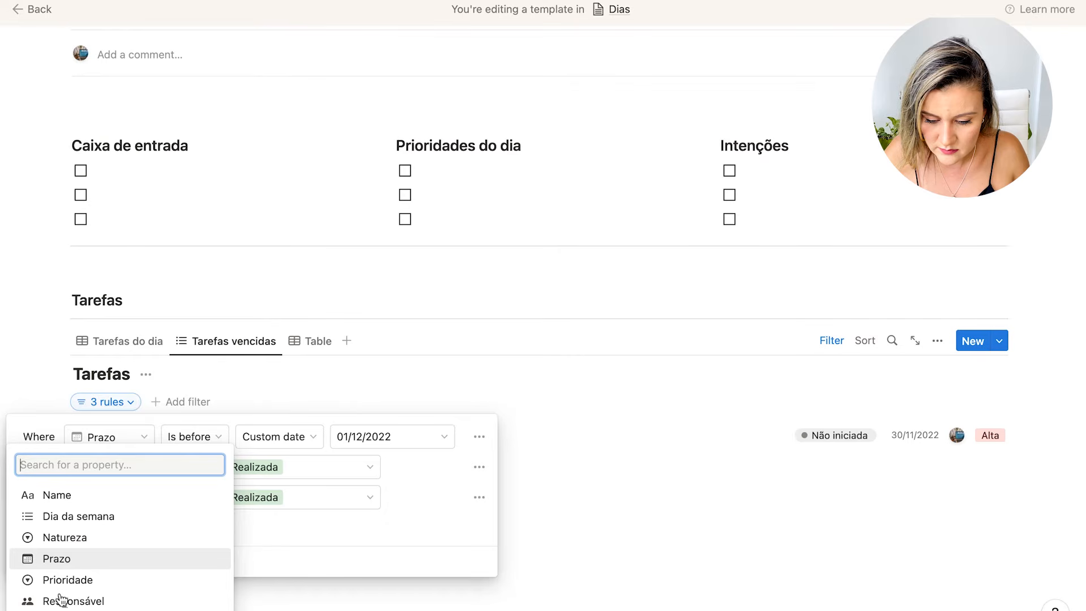
pyautogui.press('Return')
pyautogui.click(311, 497)
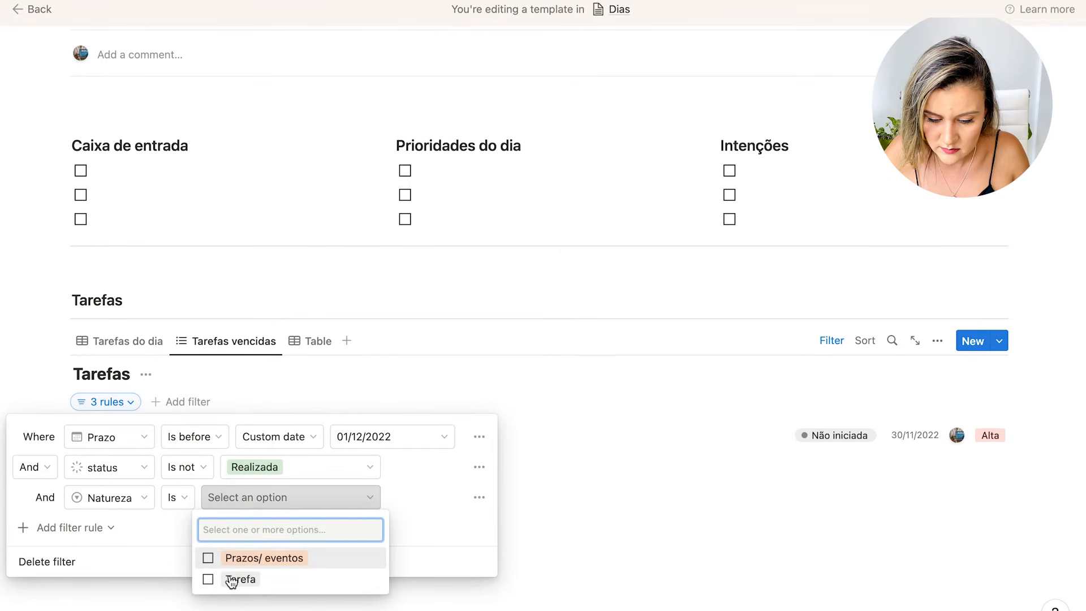
pyautogui.press('Return')
pyautogui.click(232, 579)
pyautogui.click(286, 529)
pyautogui.click(603, 507)
pyautogui.click(328, 386)
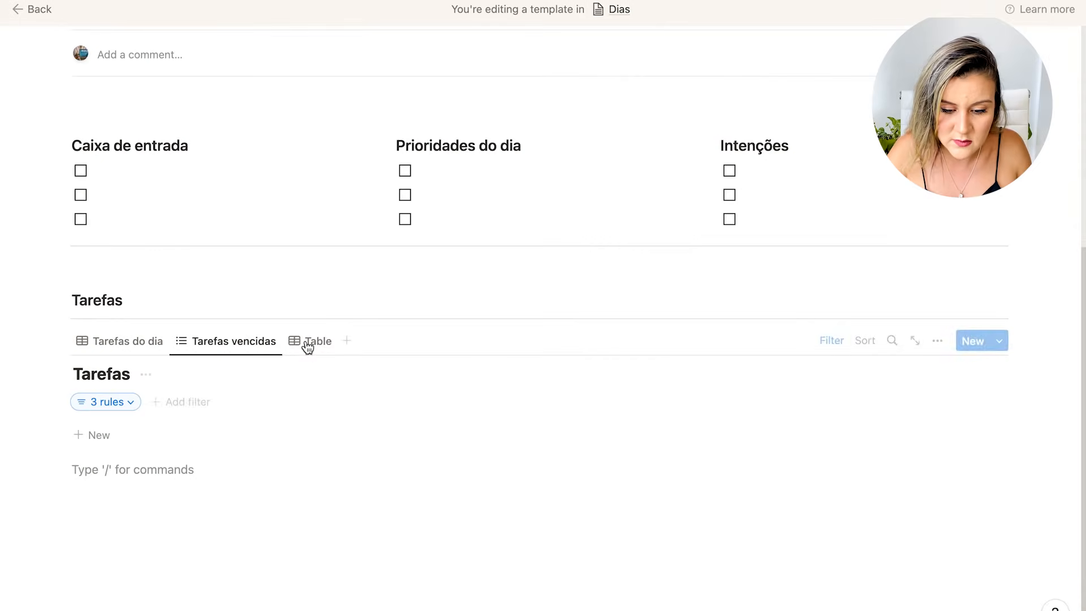
# Change the unfiltered Tarefas table view's layout to a monthly calendar.
pyautogui.click(313, 346)
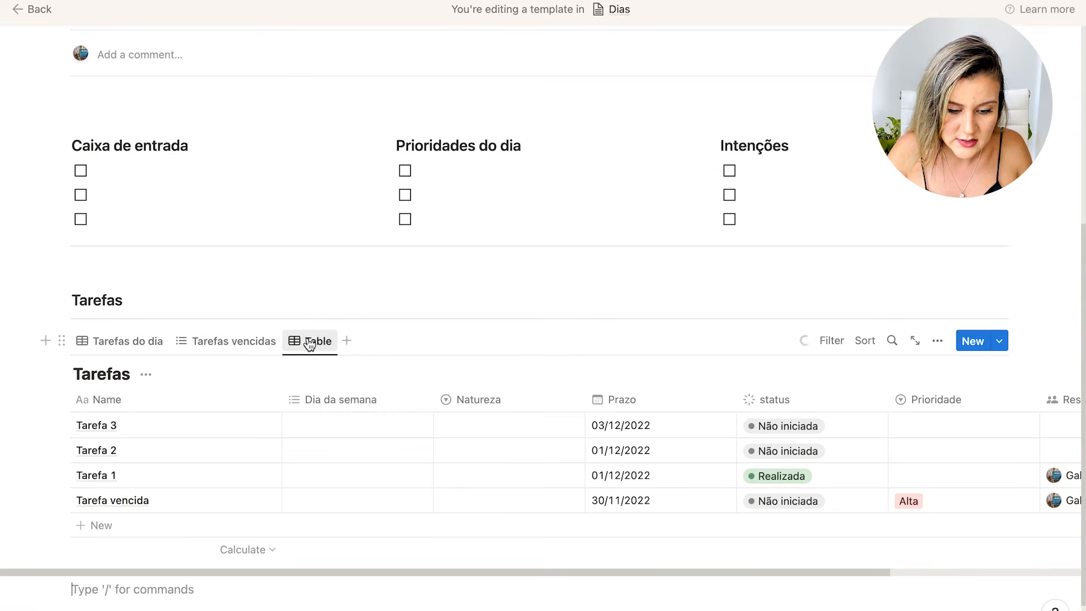
pyautogui.click(939, 341)
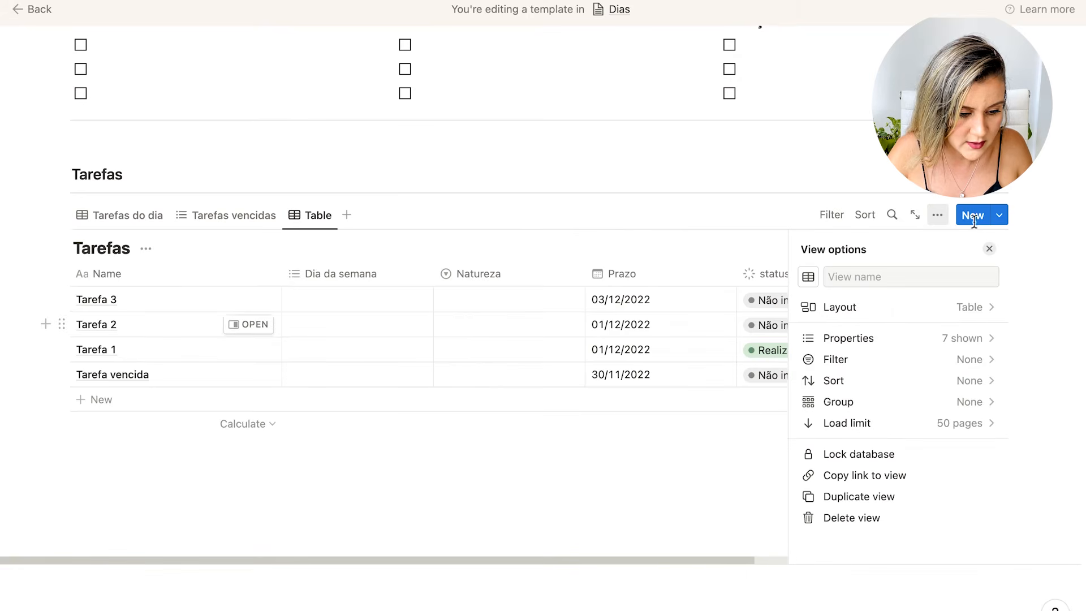
pyautogui.click(973, 314)
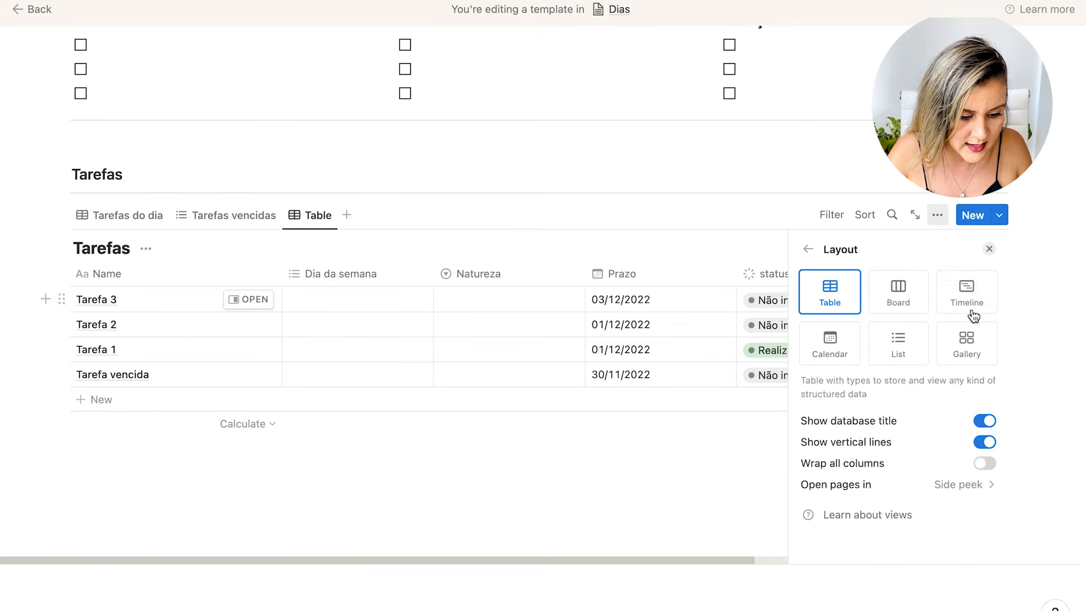
pyautogui.click(830, 351)
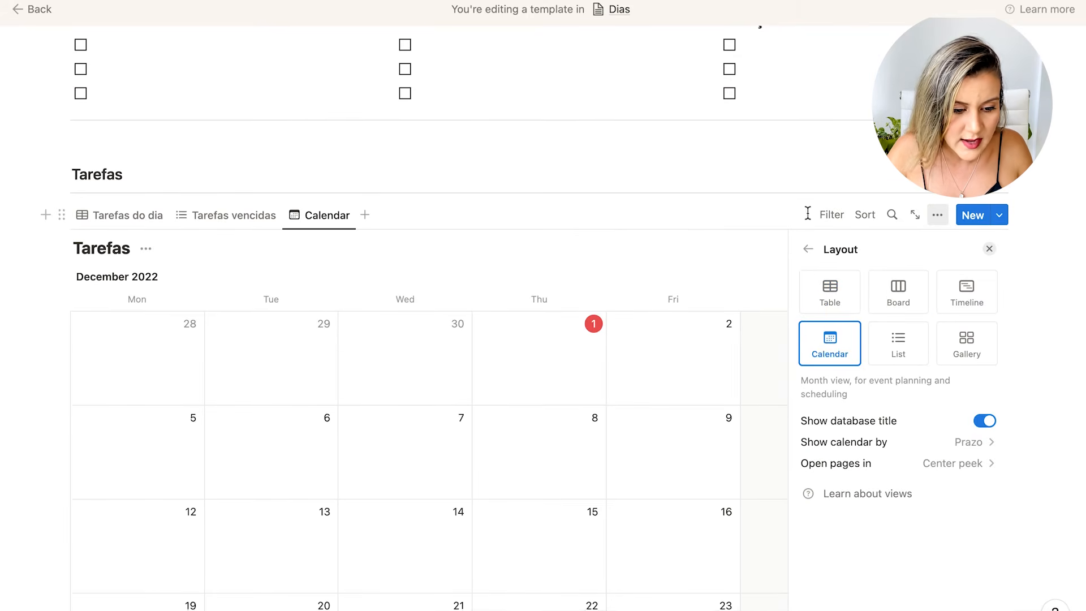
# Filter the calendar to show only items whose Natureza is Prazos/ eventos.
pyautogui.click(832, 215)
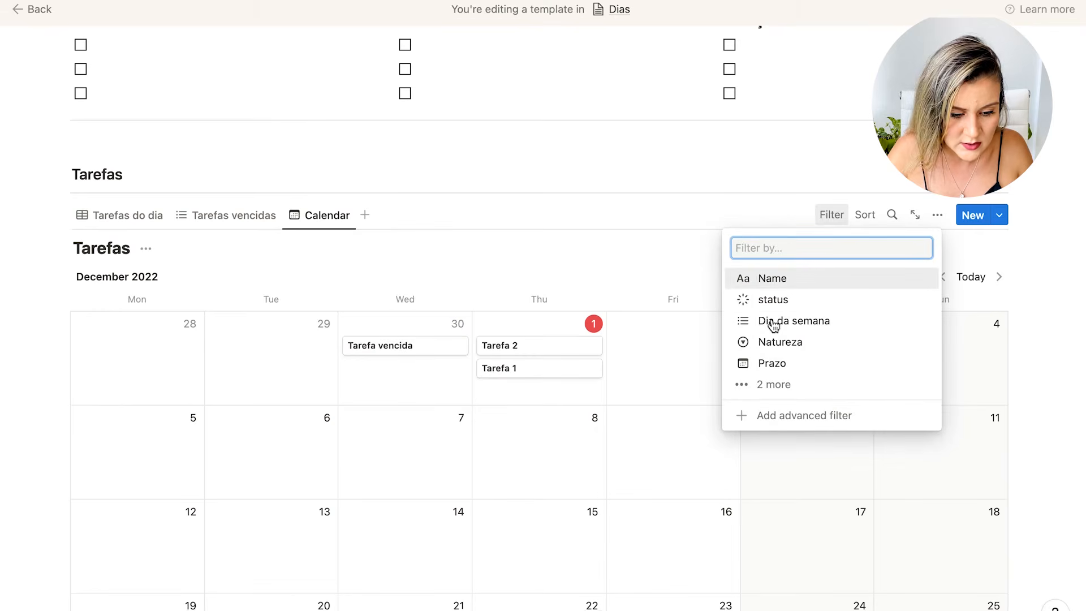
pyautogui.click(772, 343)
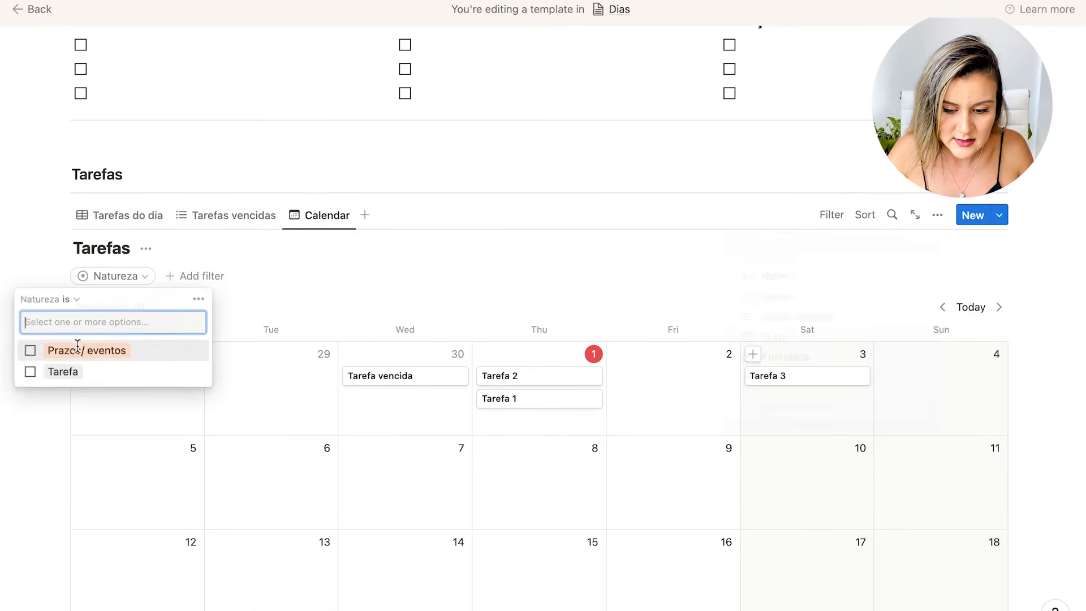
pyautogui.click(32, 351)
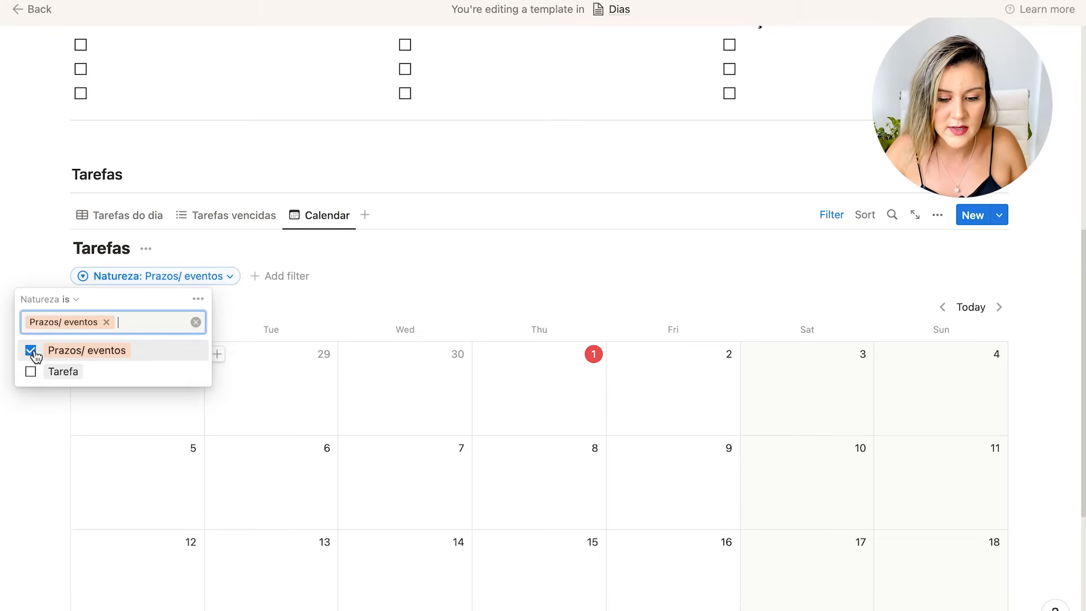
pyautogui.click(419, 170)
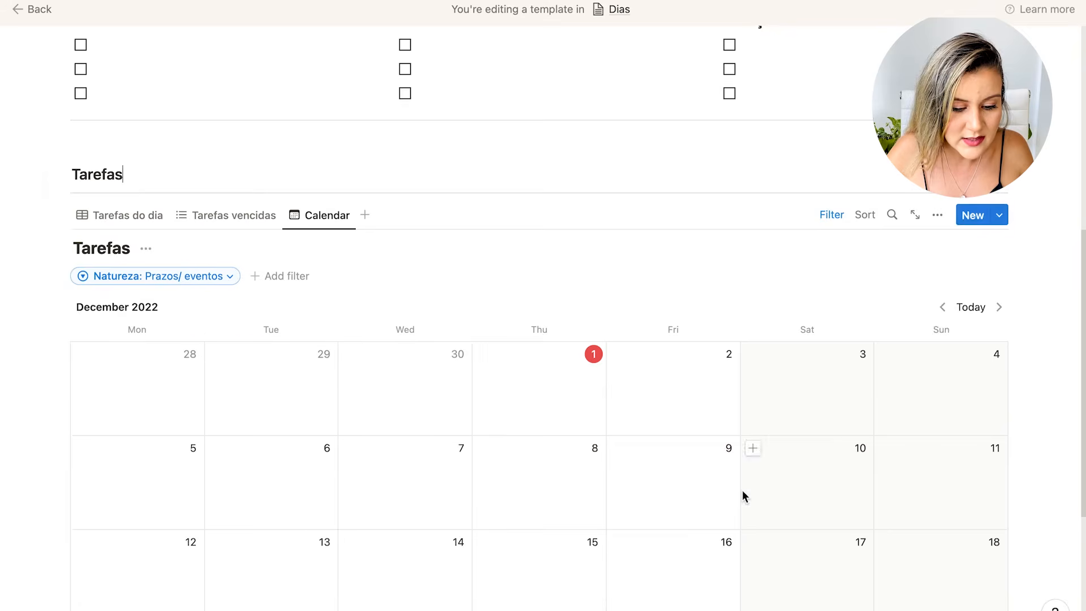
pyautogui.scroll(-3, 742, 490)
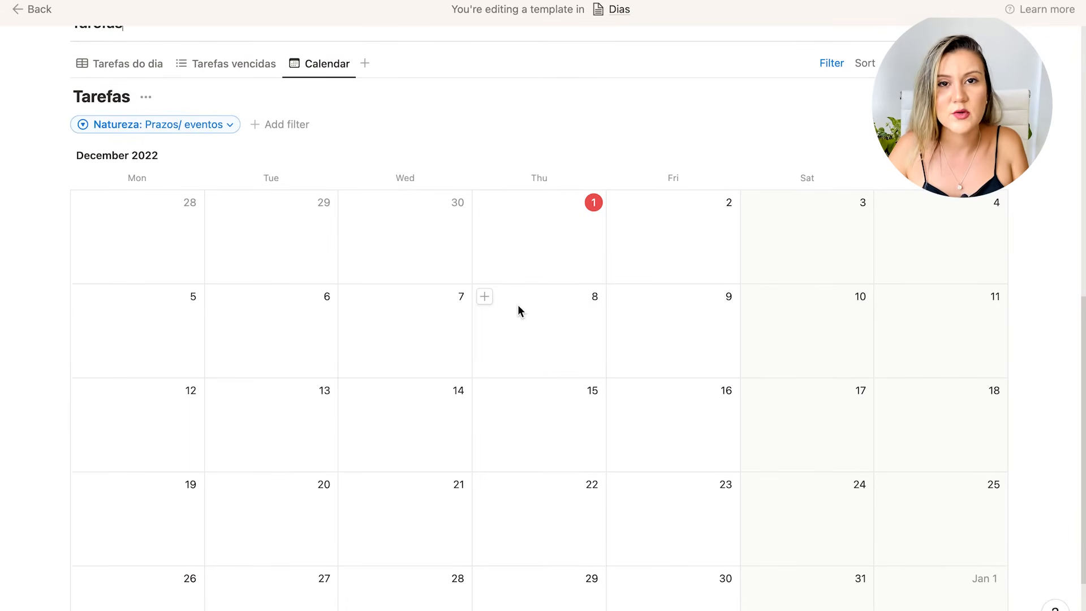
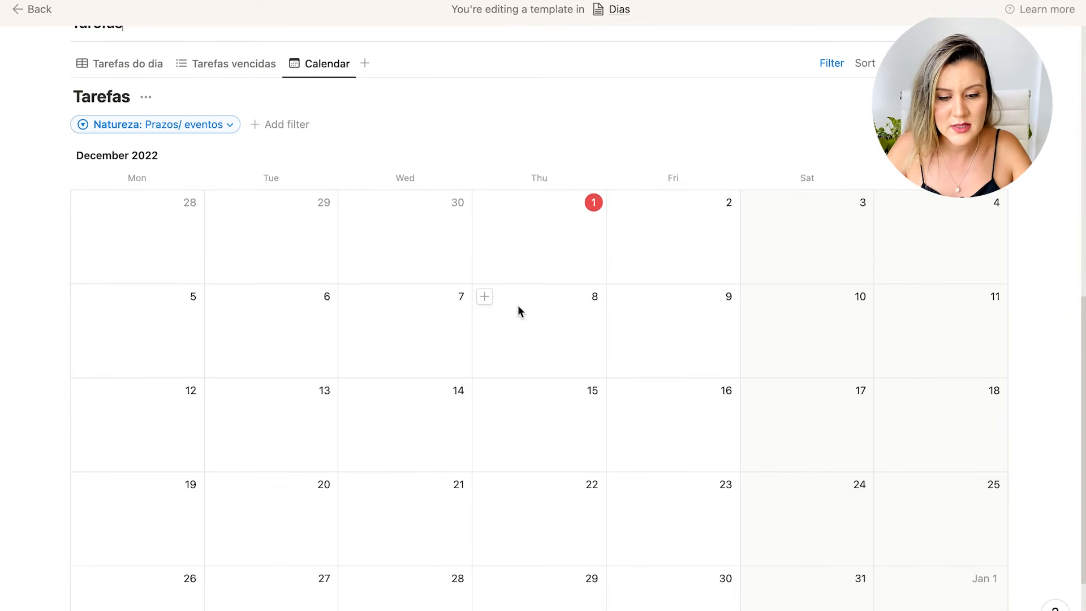
# Add a 'Novo evento' page on Thursday 1 December in the calendar.
pyautogui.scroll(-1, 430, 260)
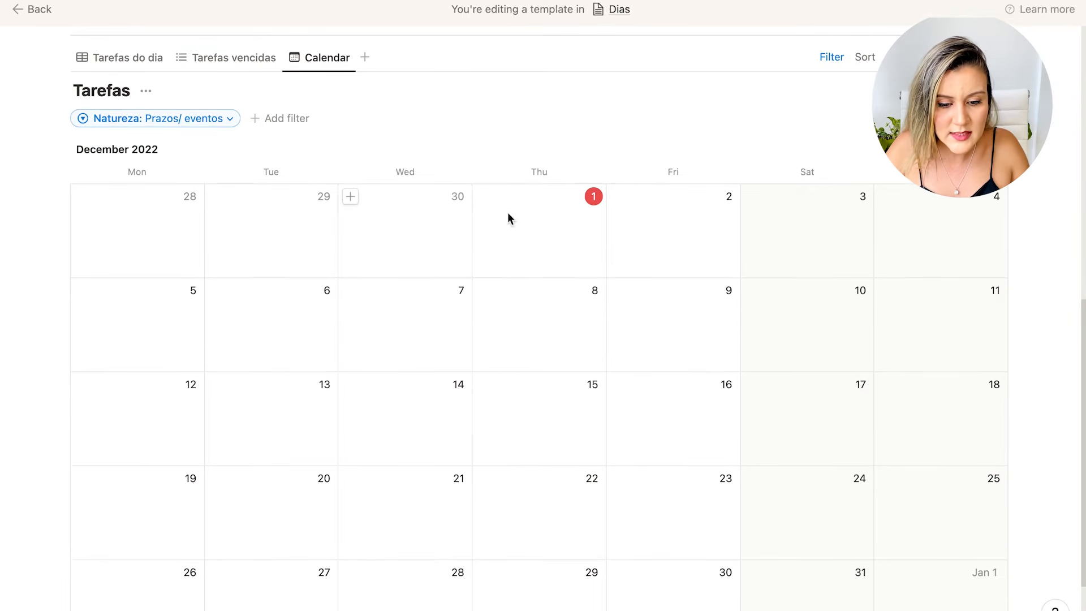
pyautogui.click(486, 200)
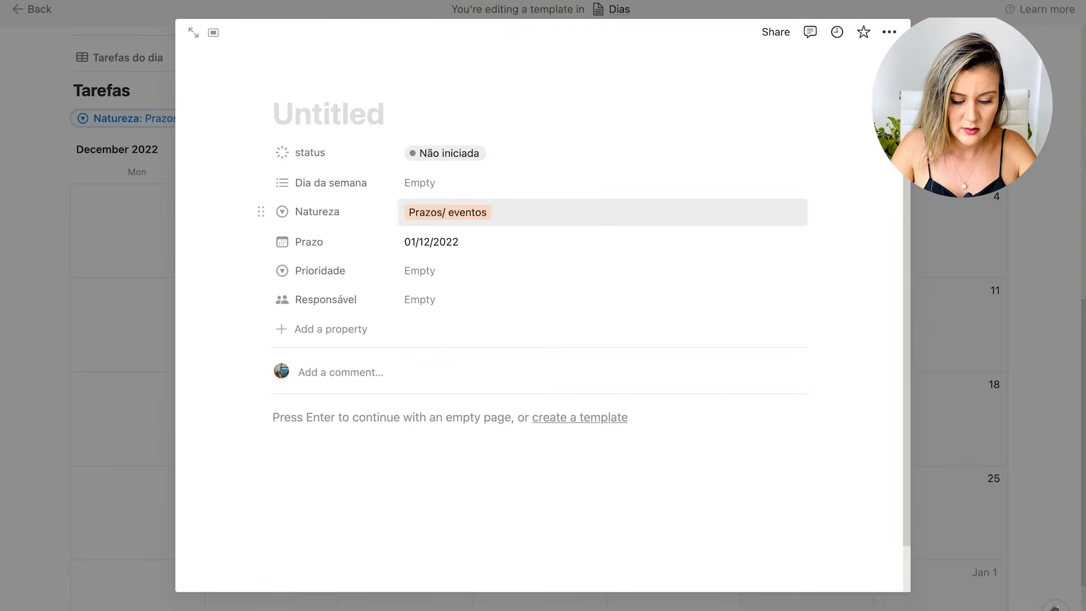
pyautogui.write('Novo evento')
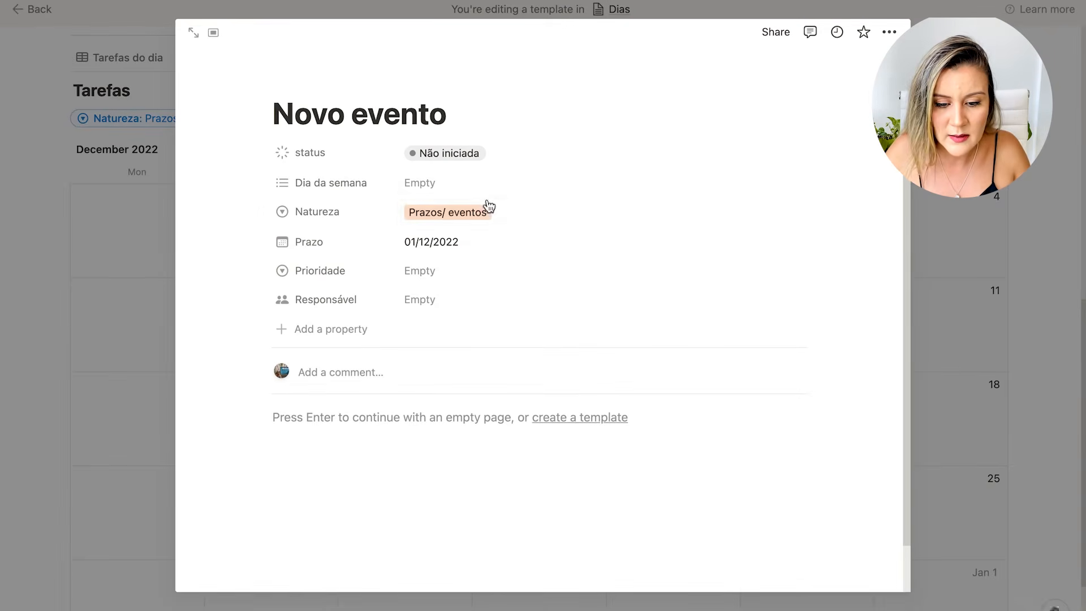
pyautogui.click(1034, 314)
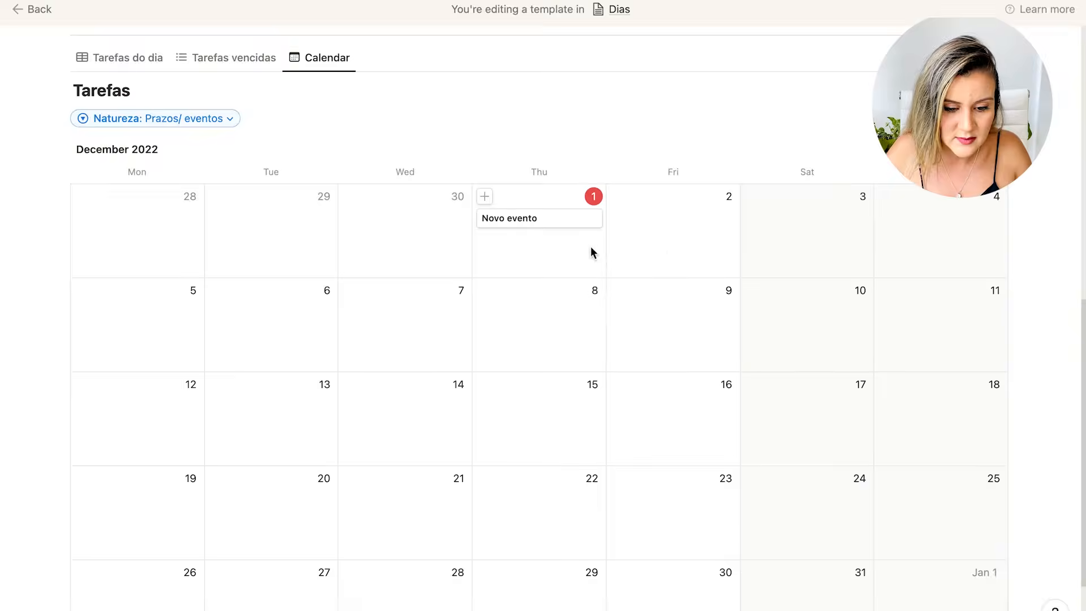
# Show the status, Responsável and Prioridade properties on the calendar cards.
pyautogui.click(937, 57)
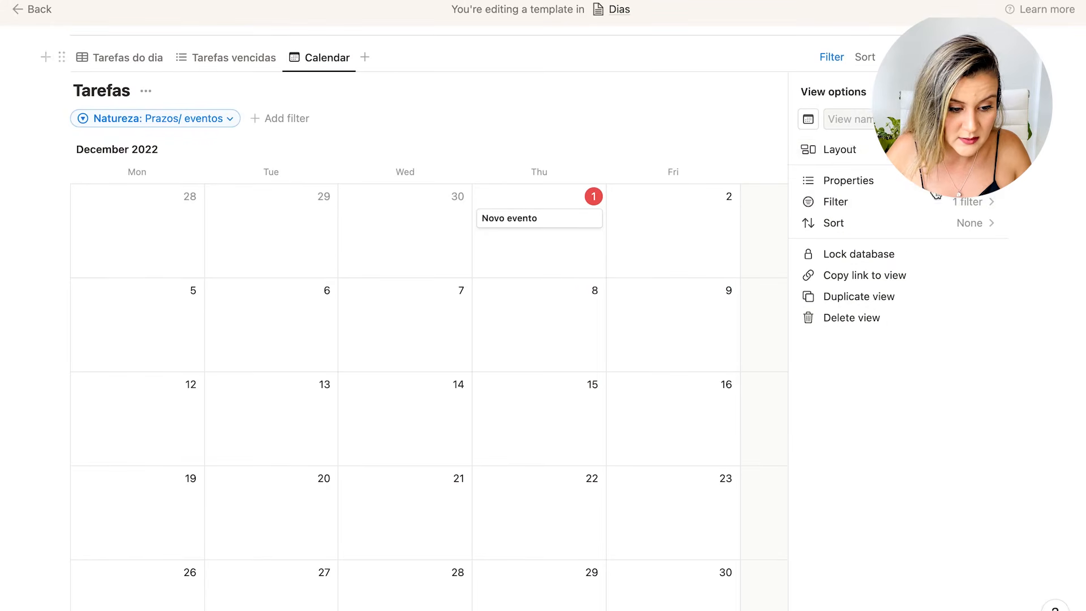
pyautogui.click(934, 180)
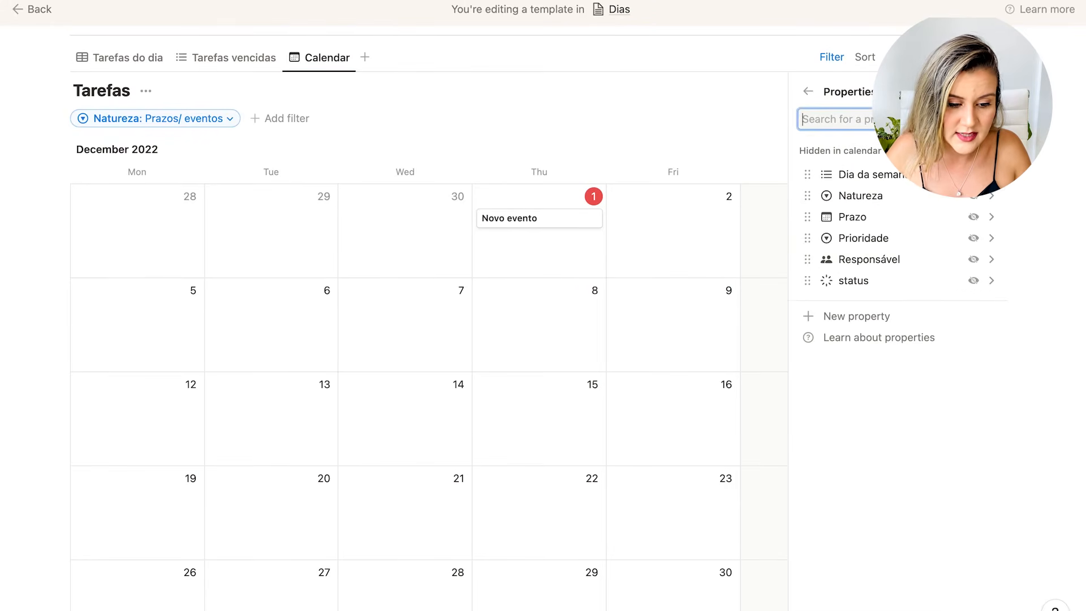
pyautogui.click(973, 280)
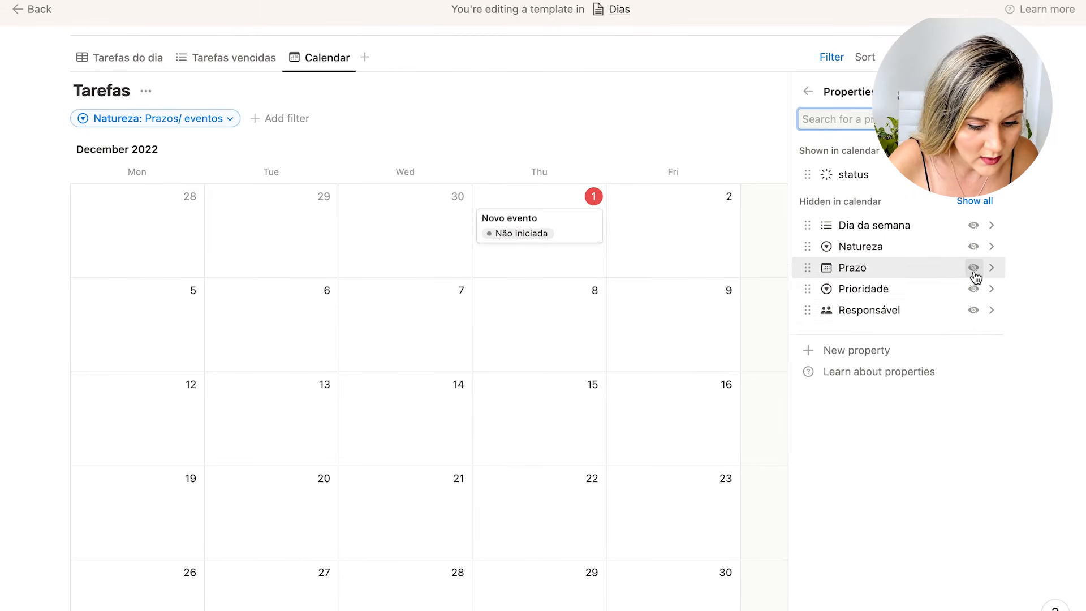
pyautogui.click(974, 313)
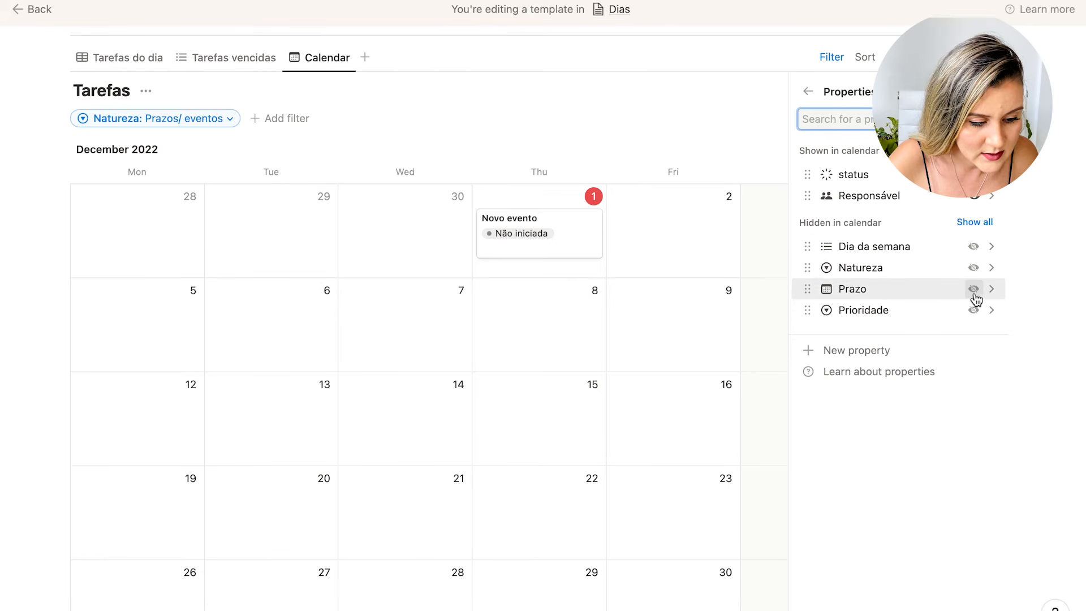
pyautogui.click(973, 289)
pyautogui.click(974, 218)
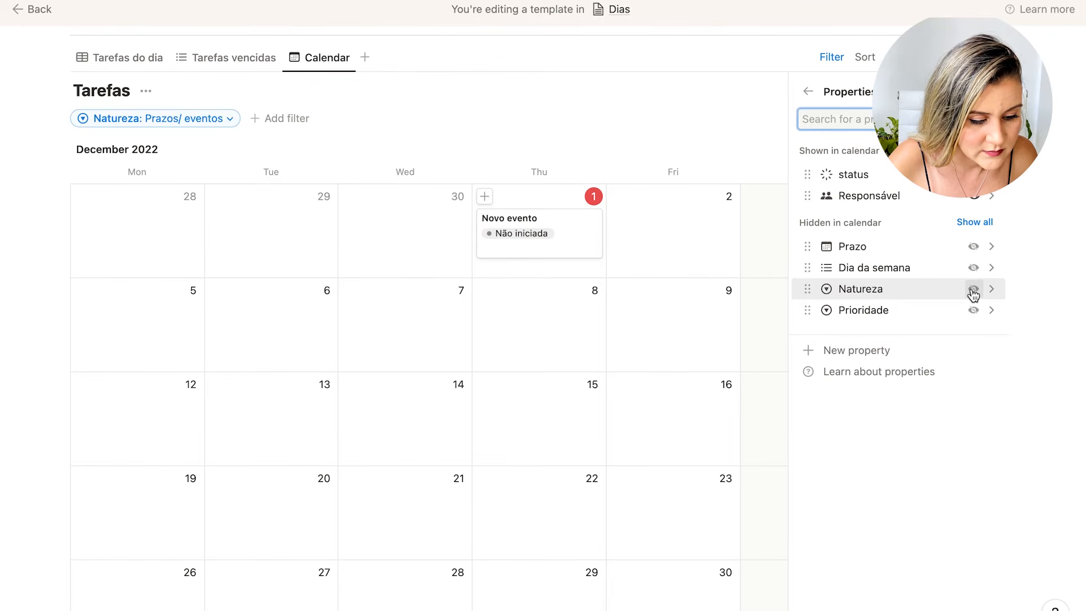
pyautogui.click(974, 291)
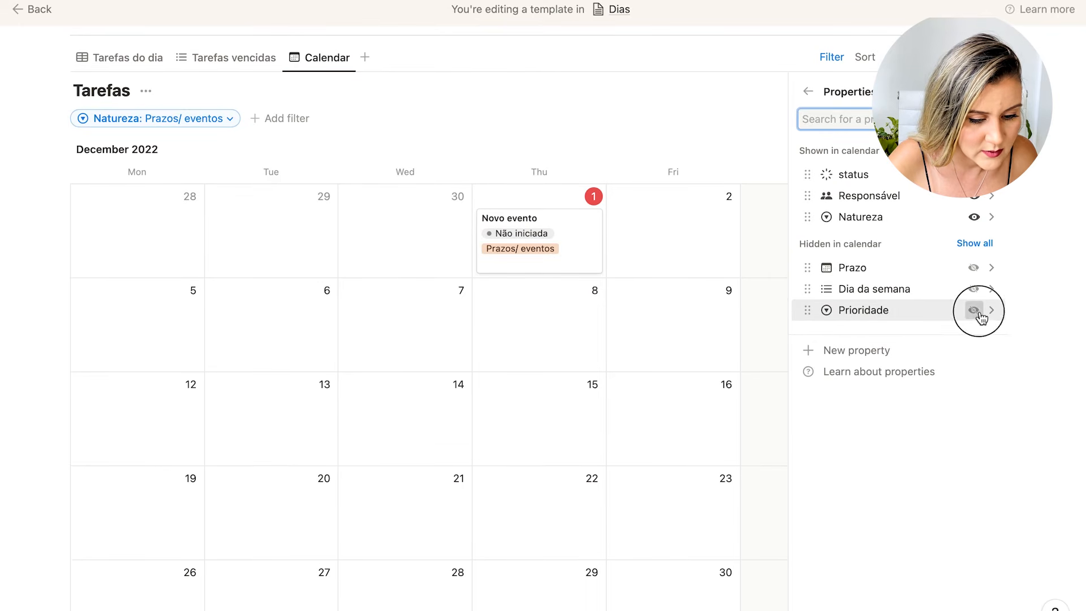
pyautogui.click(974, 310)
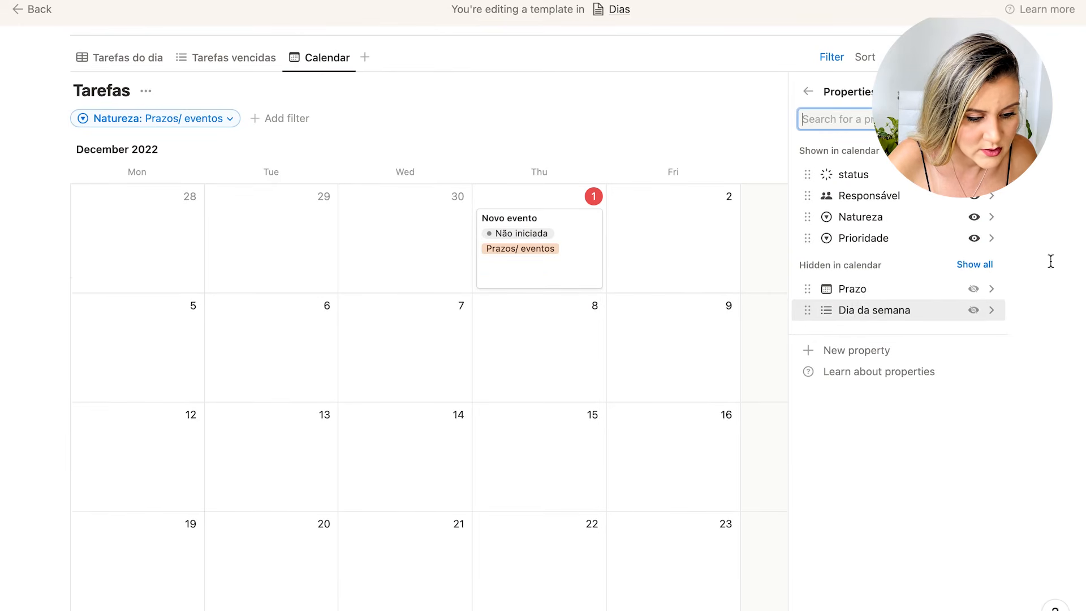
pyautogui.click(974, 217)
pyautogui.click(318, 57)
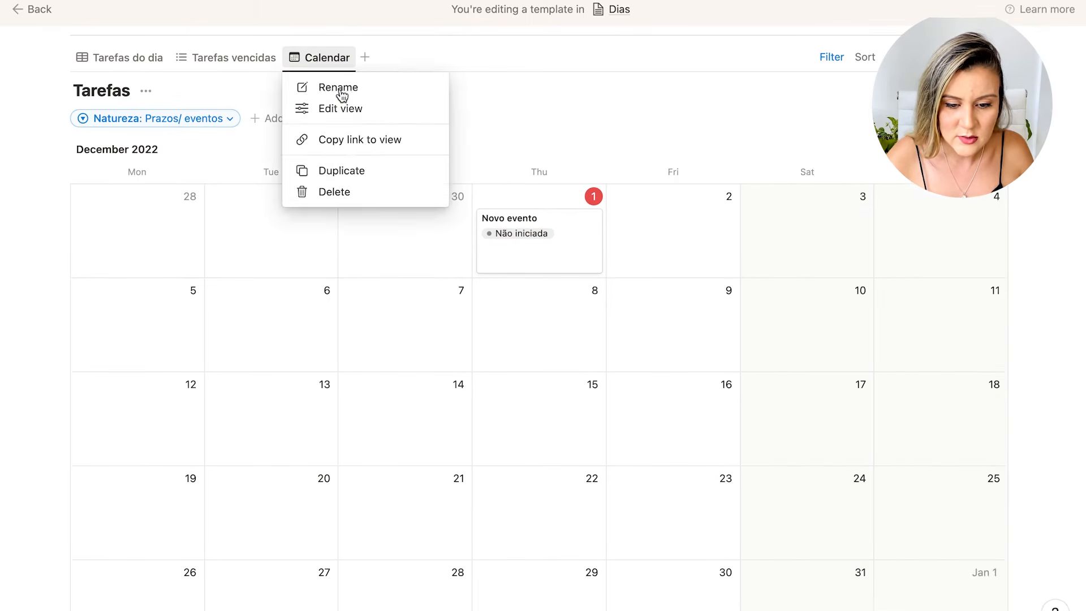
# Name the calendar view 'Prazos e eventos', then review the next items in the mind map plan.
pyautogui.click(340, 90)
pyautogui.write('Prazos e eventos')
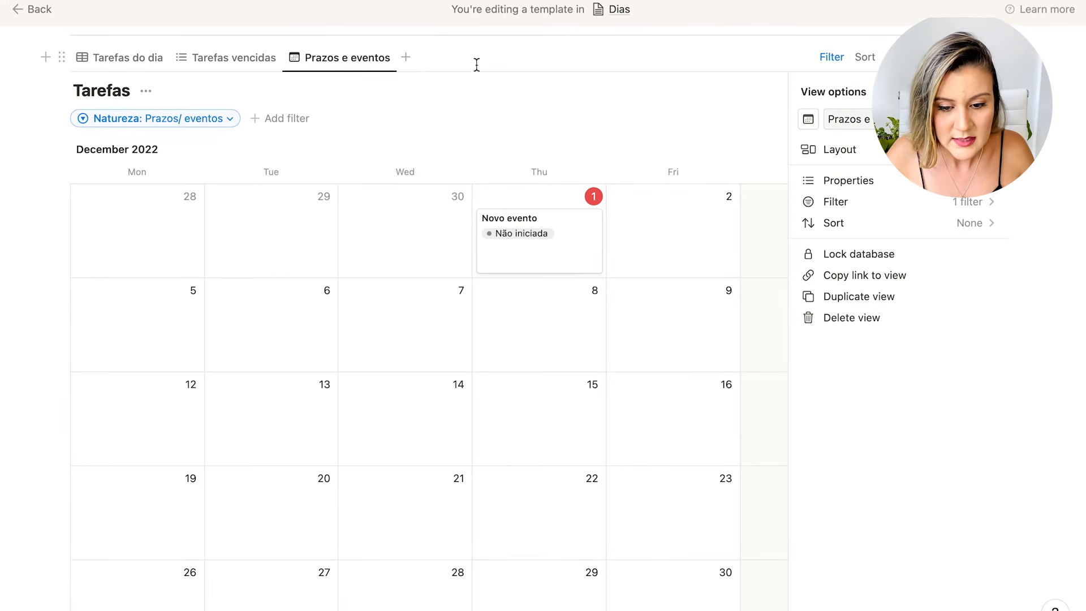
pyautogui.click(475, 66)
pyautogui.scroll(1, 201, 347)
pyautogui.scroll(1, 258, 310)
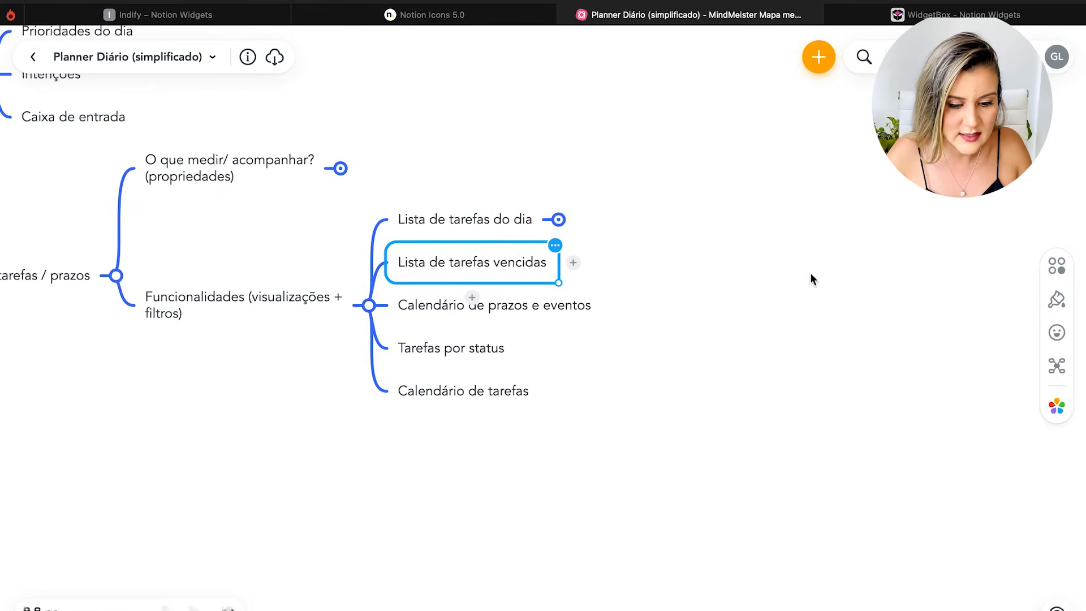
pyautogui.click(525, 305)
pyautogui.click(480, 348)
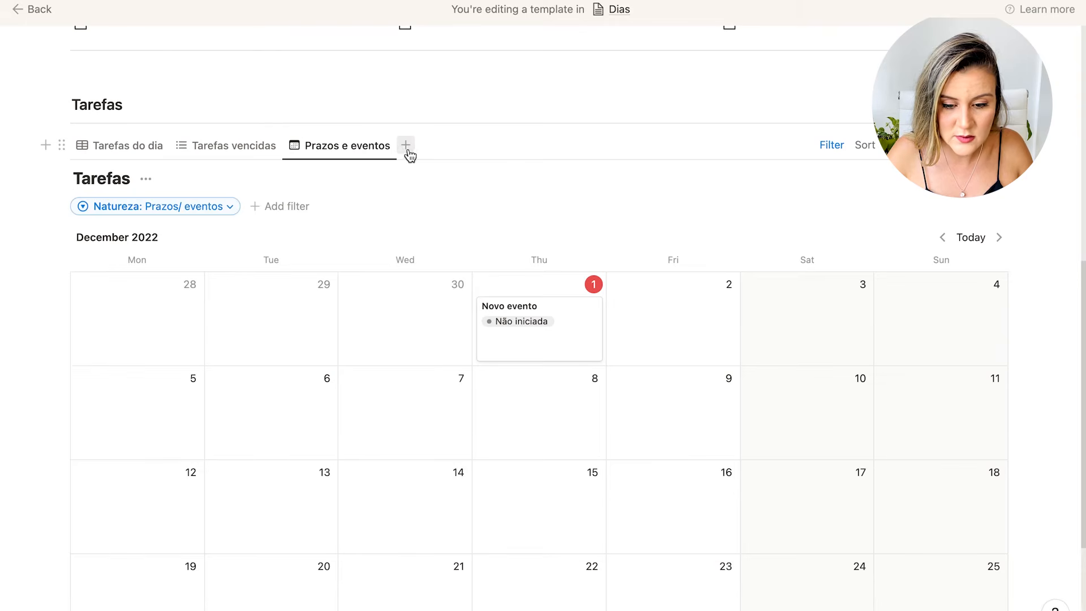
# Add a Board view grouped by status into Não iniciada, Em progresso and Realizada.
pyautogui.click(407, 149)
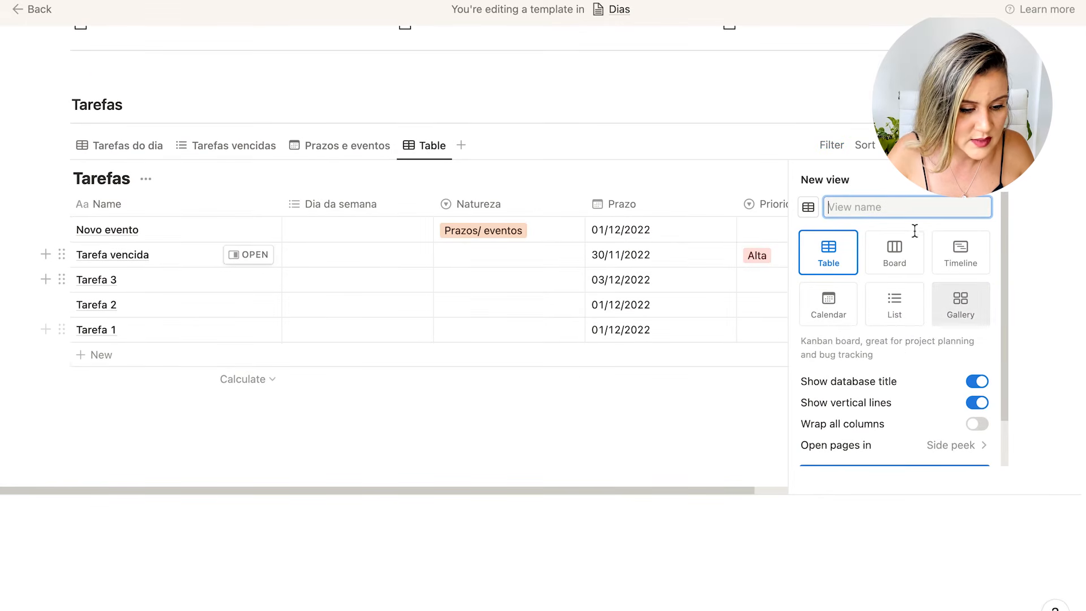
pyautogui.click(897, 256)
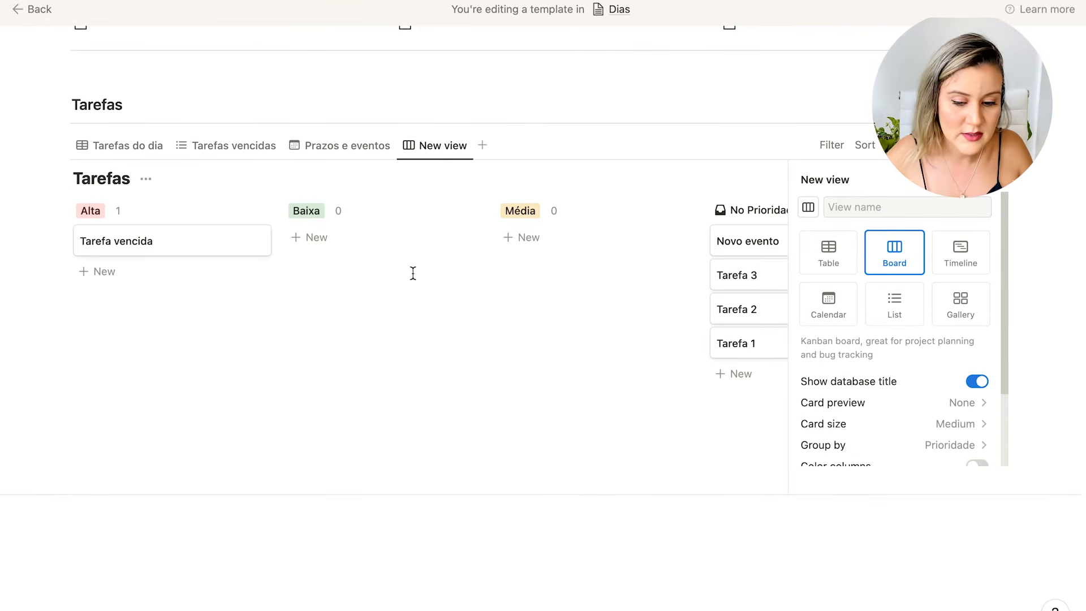
pyautogui.scroll(-3, 943, 450)
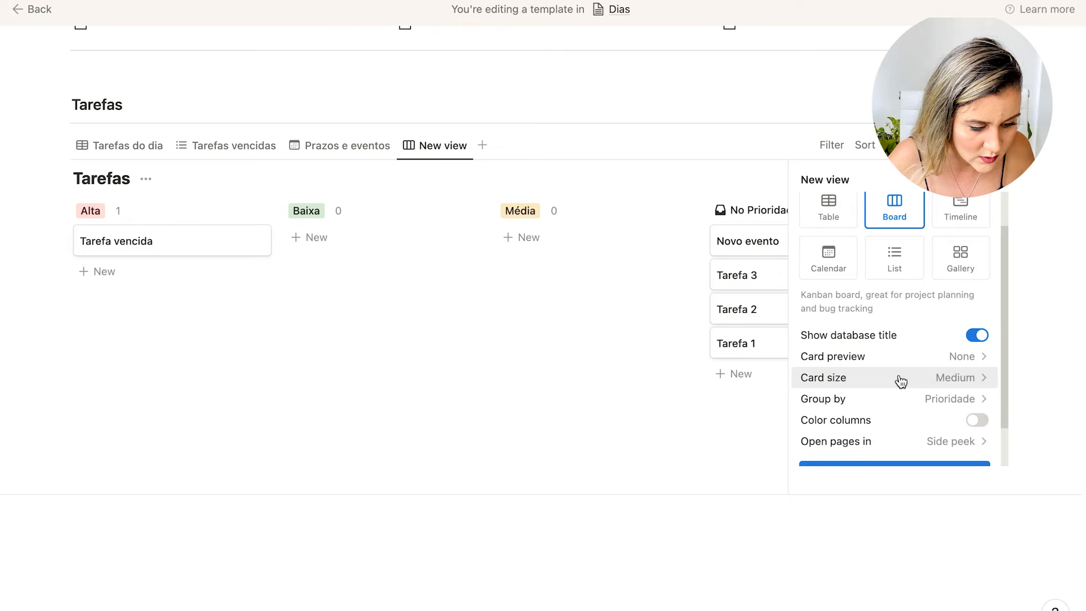
pyautogui.click(898, 402)
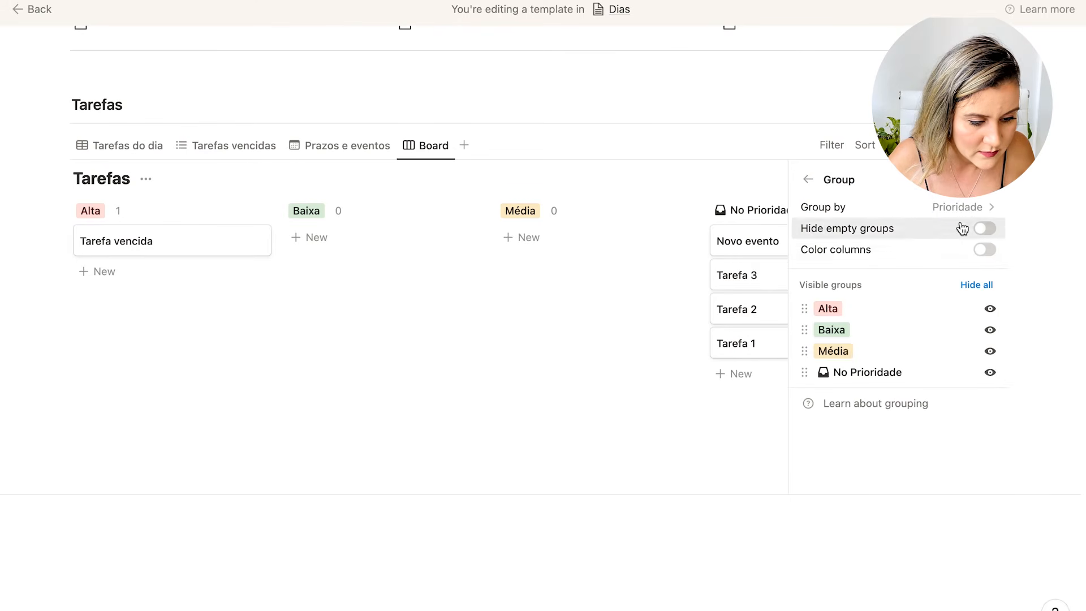
pyautogui.click(989, 206)
pyautogui.click(868, 262)
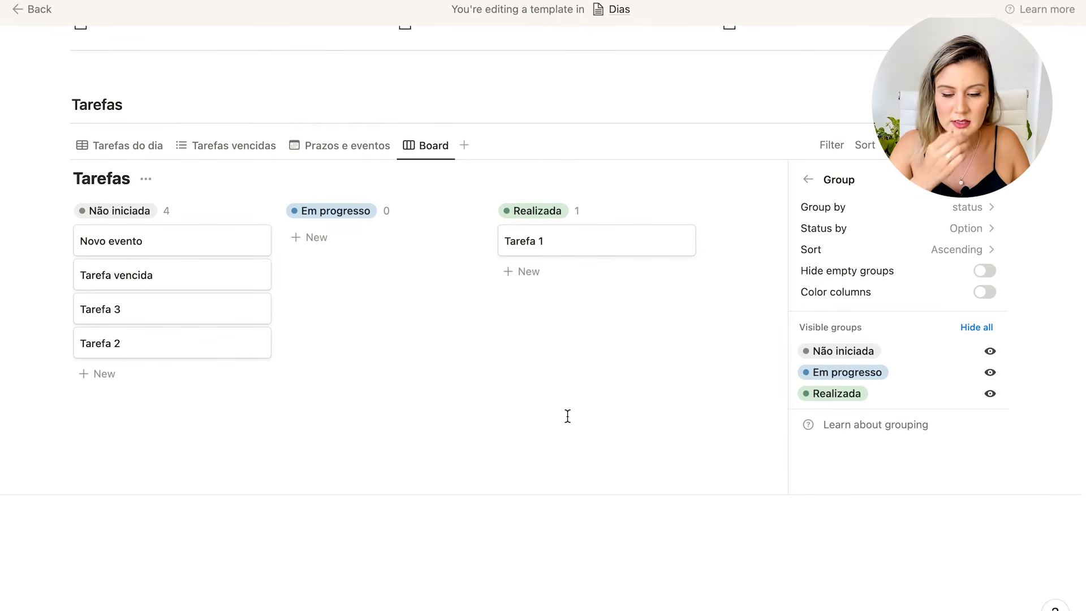
pyautogui.click(470, 524)
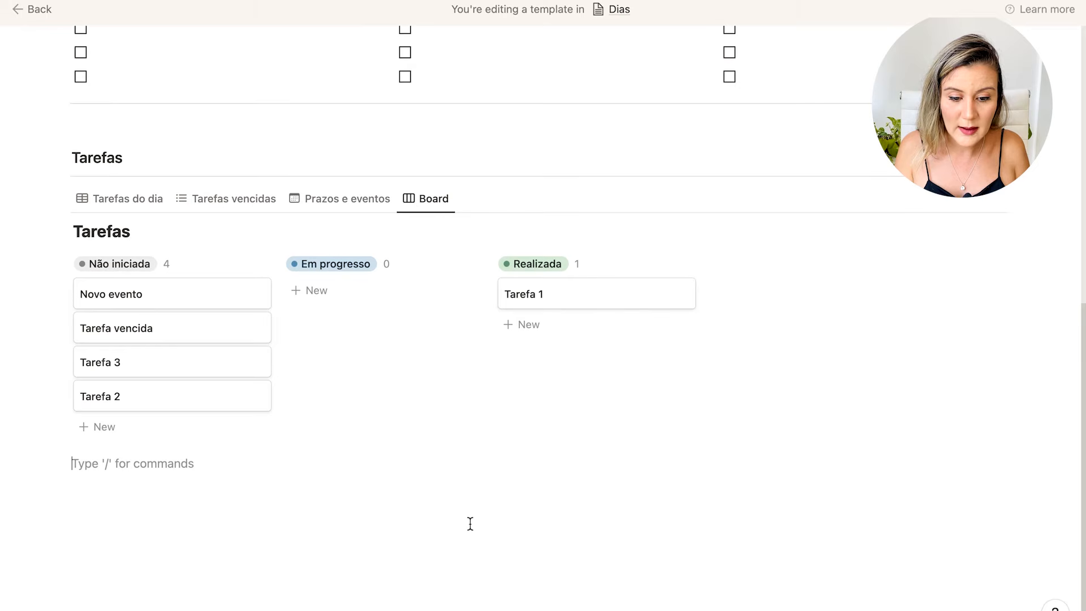
# Filter the Board view to Natureza: Tarefa and hide the filter bar.
pyautogui.click(830, 199)
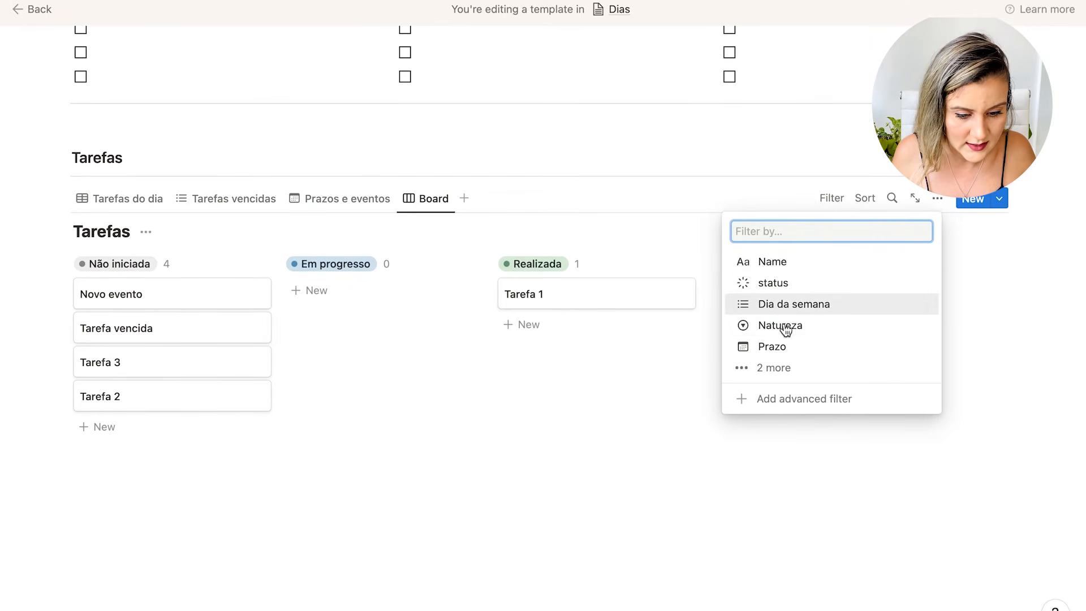
pyautogui.click(781, 369)
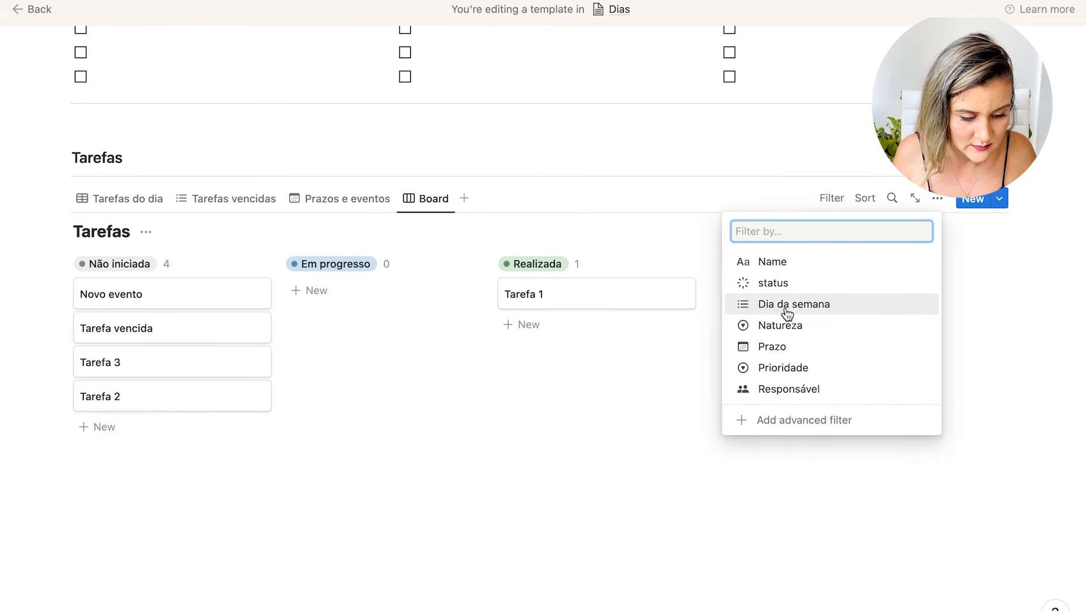
pyautogui.click(781, 325)
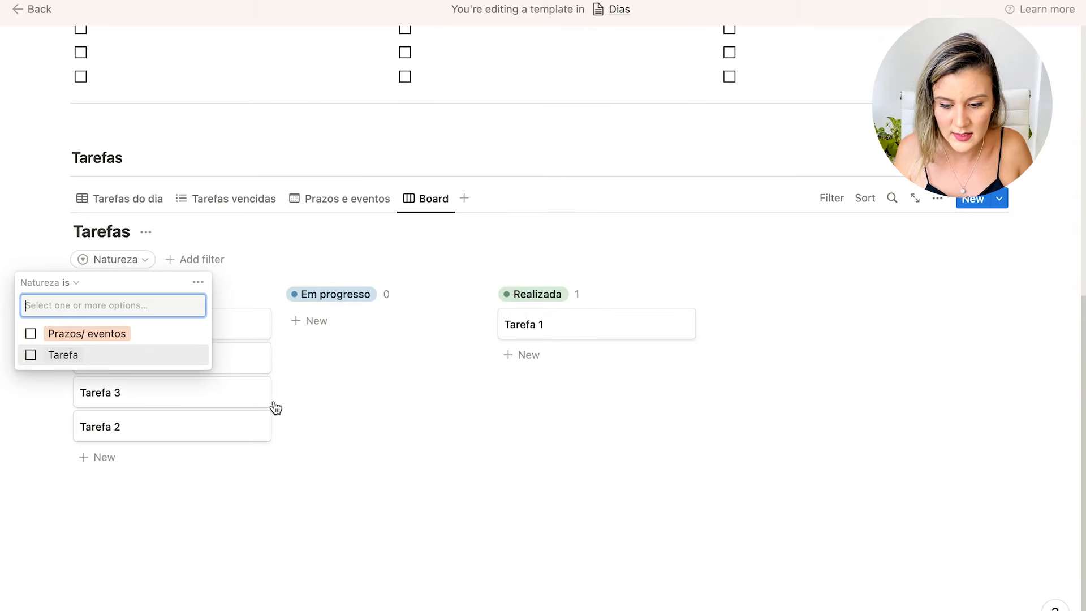
pyautogui.press('Return')
pyautogui.click(598, 286)
pyautogui.click(842, 308)
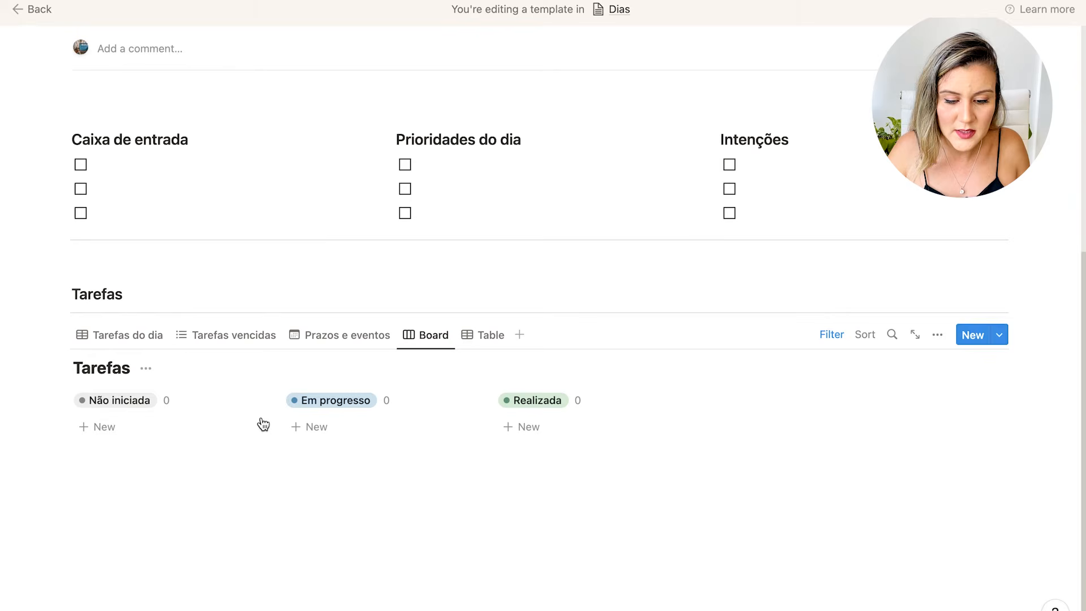
# In the Table view, set Natureza to Tarefa for Tarefa vencida down through Tarefa 1.
pyautogui.click(487, 335)
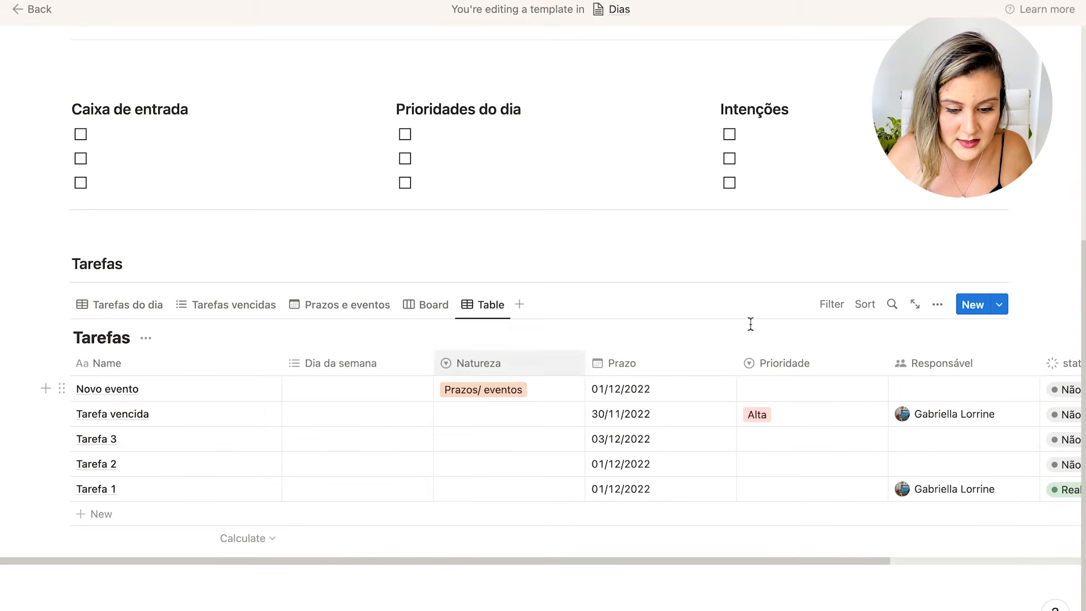
pyautogui.click(480, 415)
pyautogui.click(484, 487)
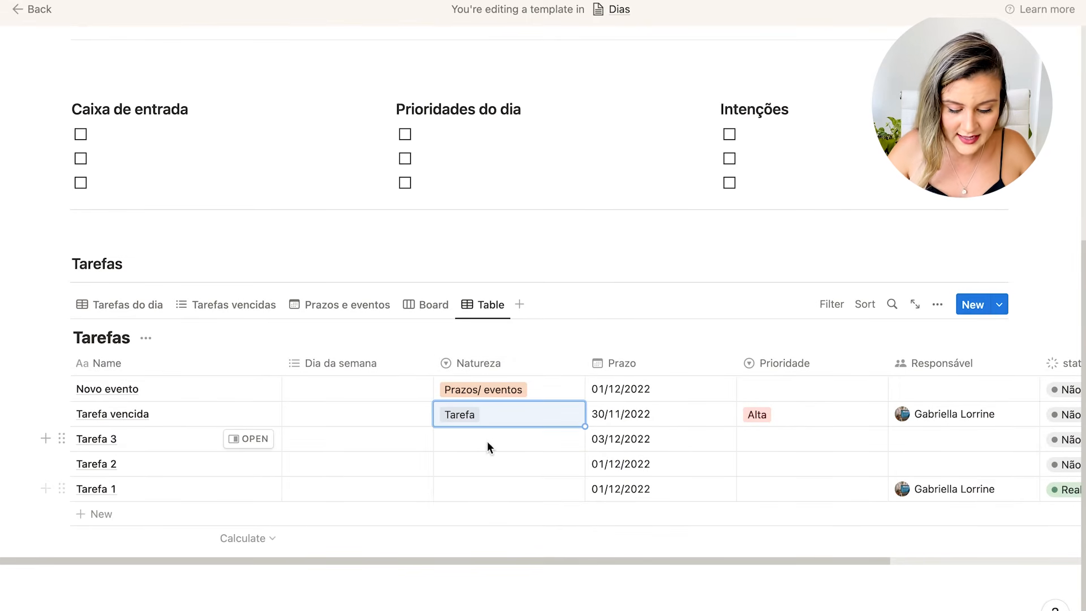
pyautogui.moveTo(585, 426); pyautogui.dragTo(578, 490)
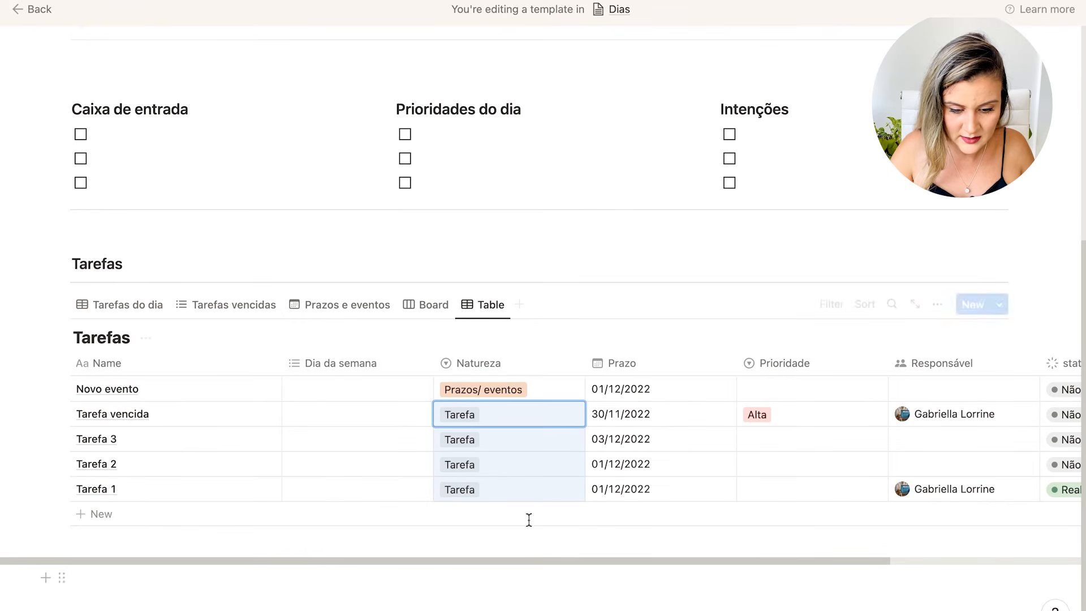
pyautogui.click(435, 309)
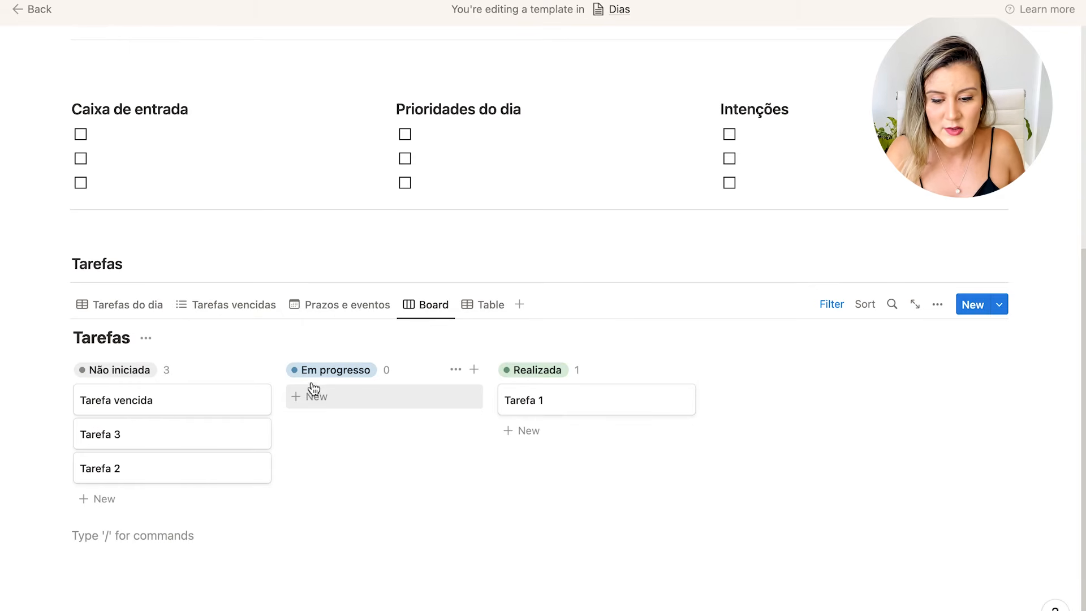
# Move Tarefa vencida, Tarefa 3 and Tarefa 2 into the Em progresso column on the Board.
pyautogui.click(109, 314)
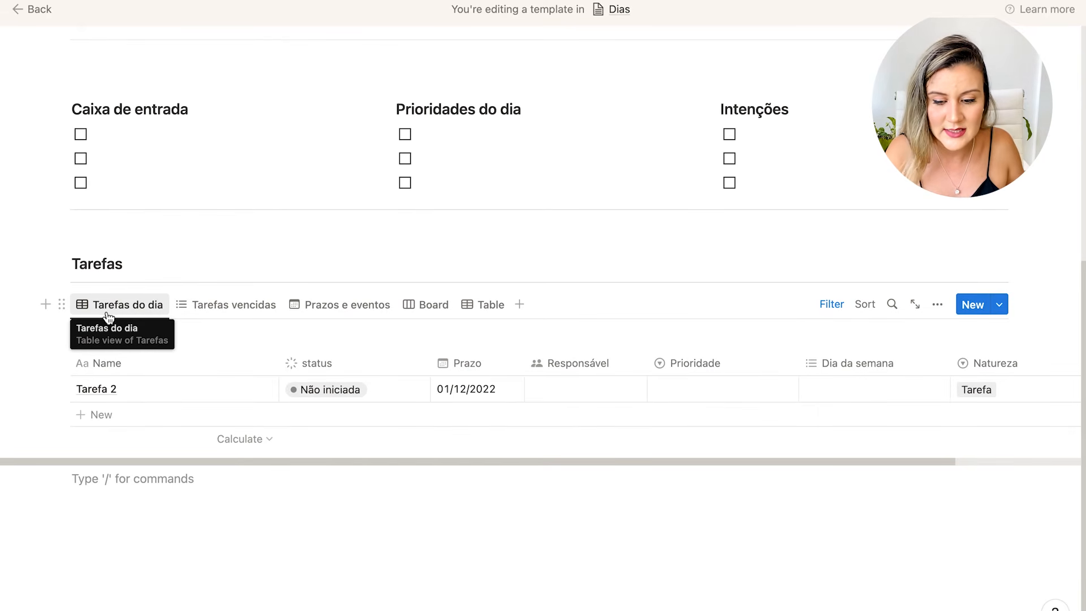
pyautogui.click(439, 311)
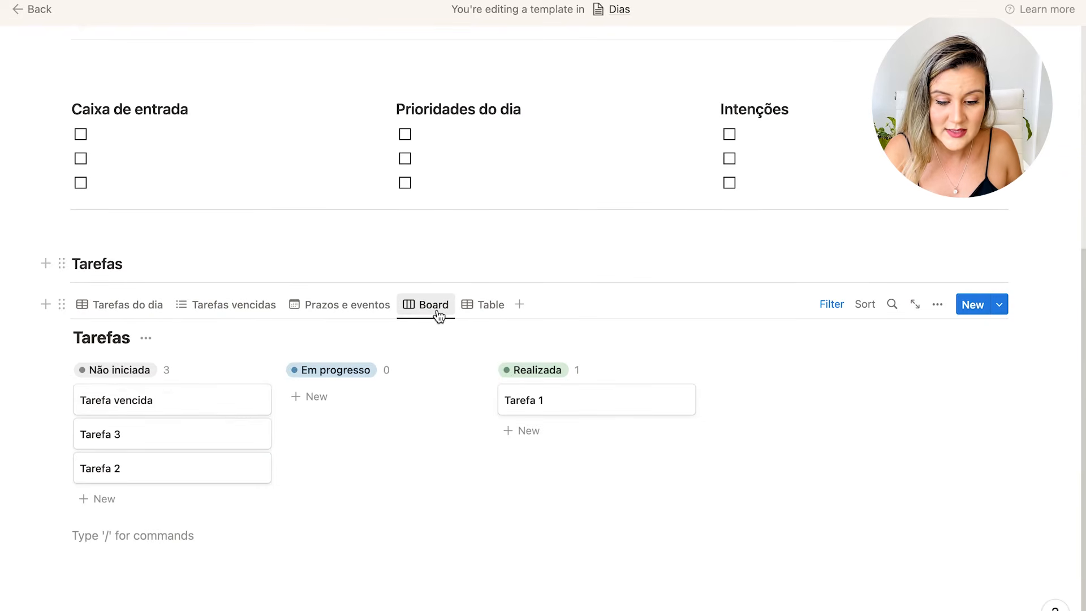
pyautogui.moveTo(129, 411); pyautogui.dragTo(318, 402)
pyautogui.moveTo(153, 401); pyautogui.dragTo(323, 429)
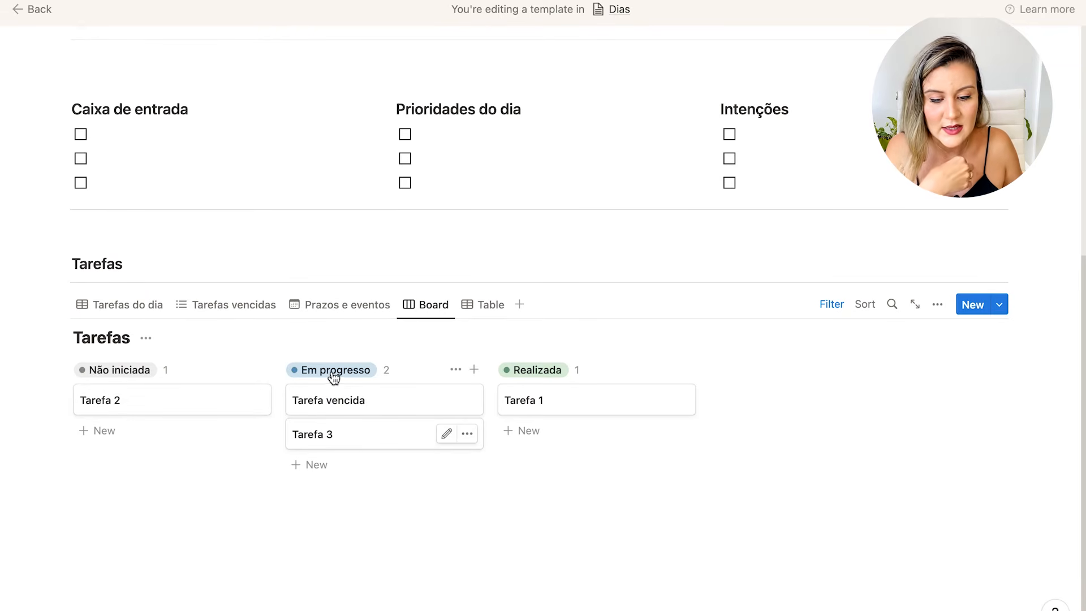
pyautogui.moveTo(151, 402); pyautogui.dragTo(323, 450)
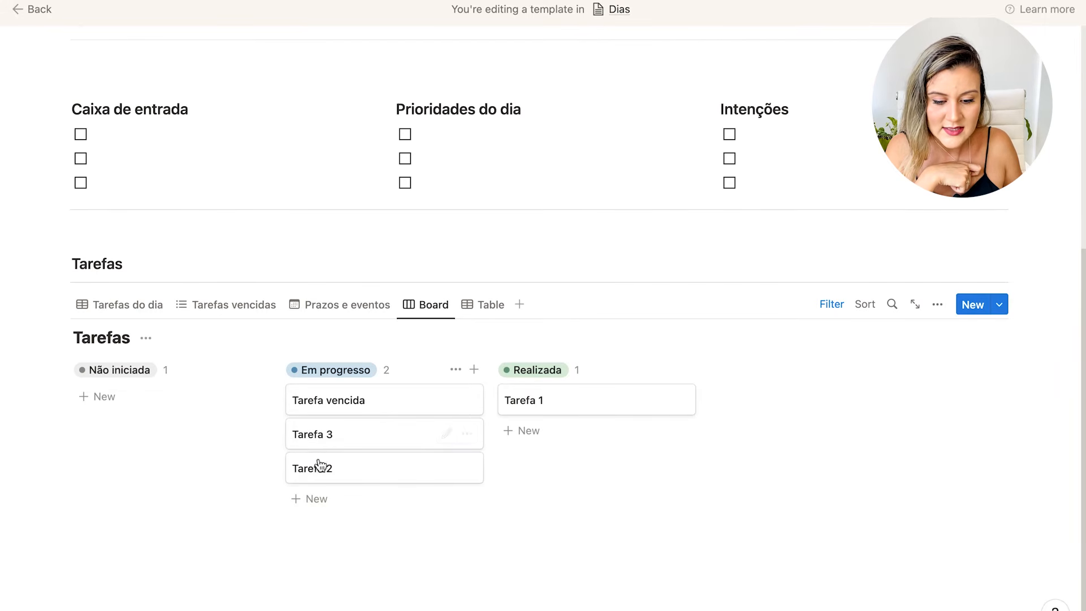
pyautogui.click(487, 306)
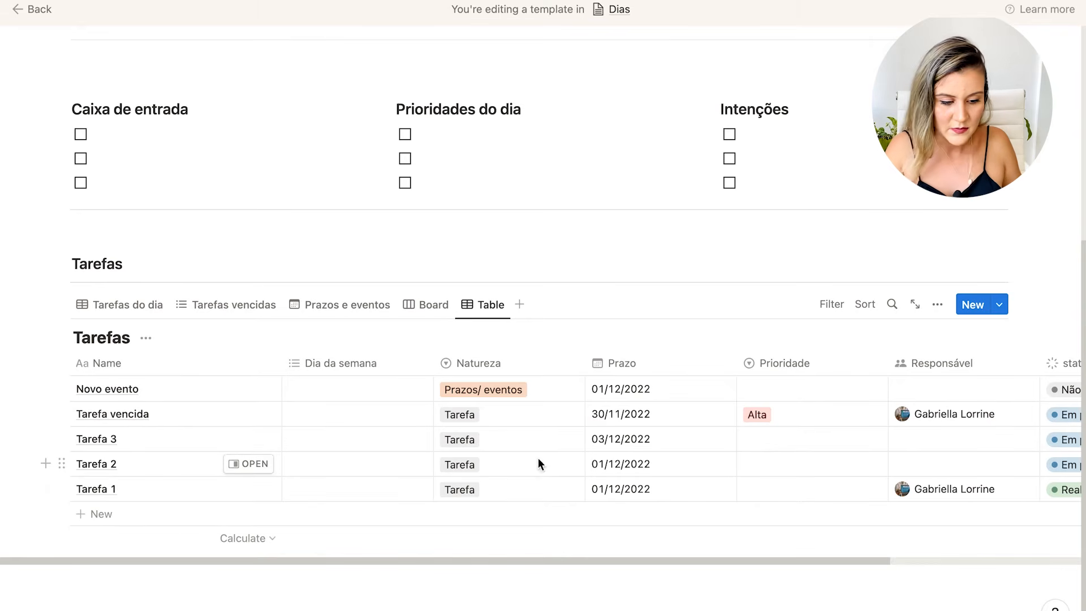
# Place the status column right after Name, then go back to the Tarefas do dia view.
pyautogui.hscroll(4, 564, 454)
pyautogui.click(987, 367)
pyautogui.moveTo(987, 367); pyautogui.dragTo(255, 395)
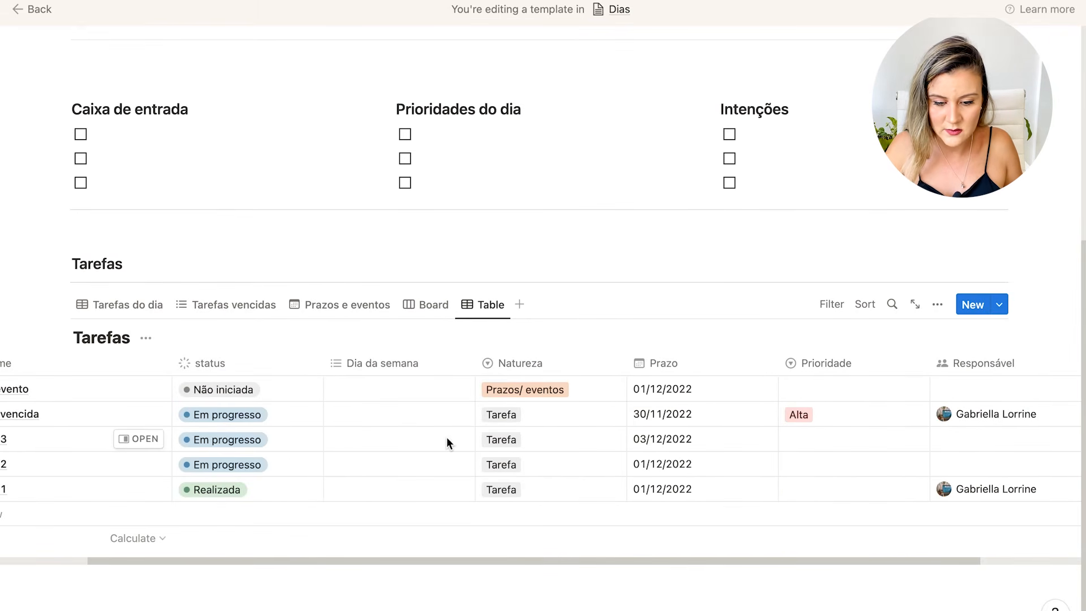
pyautogui.hscroll(-2, 449, 442)
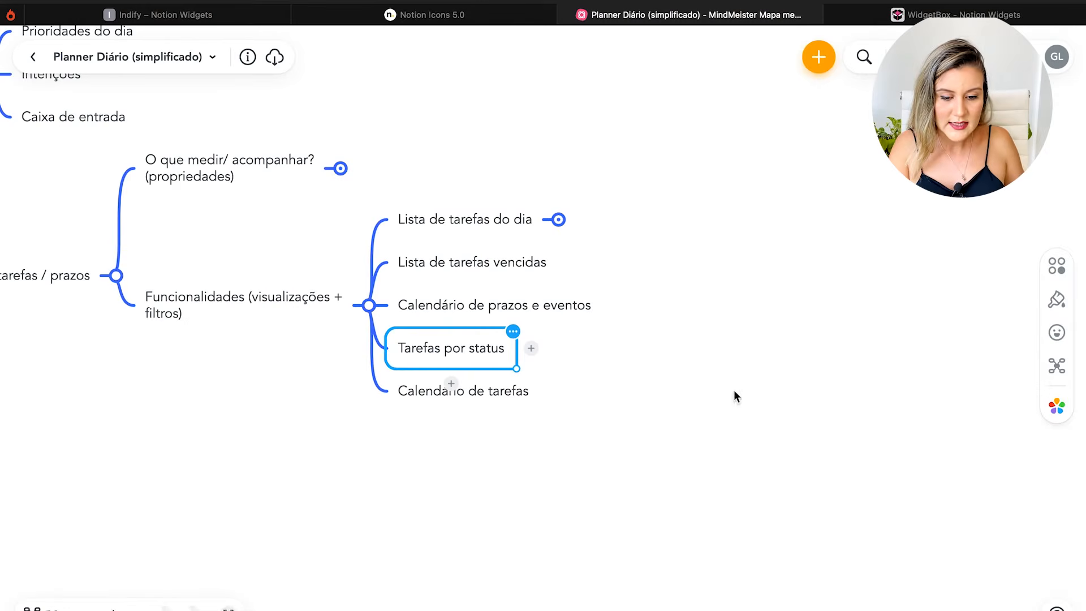
pyautogui.click(513, 391)
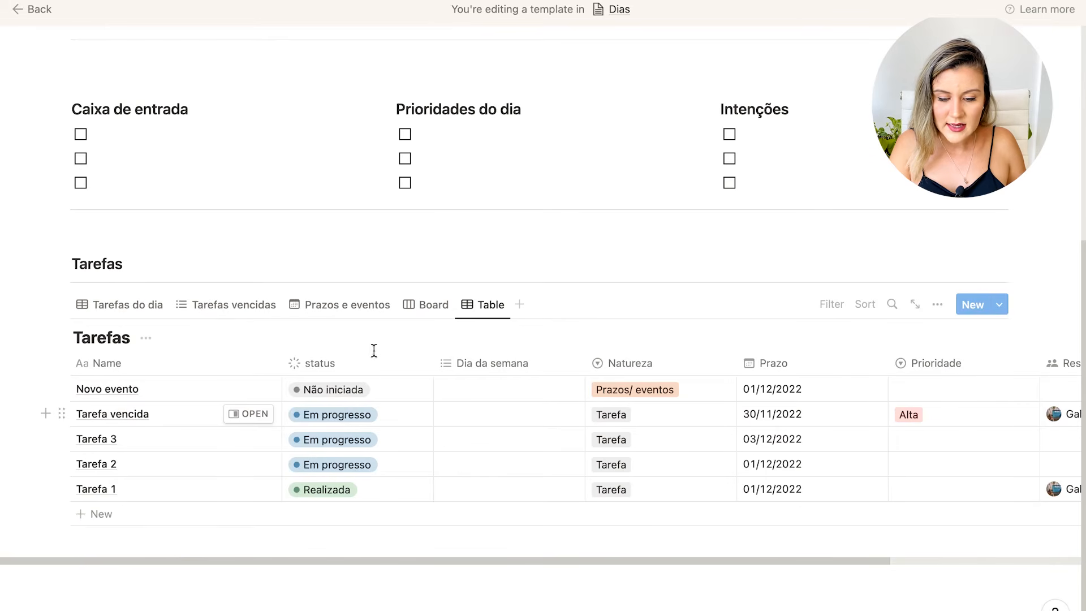
pyautogui.click(110, 307)
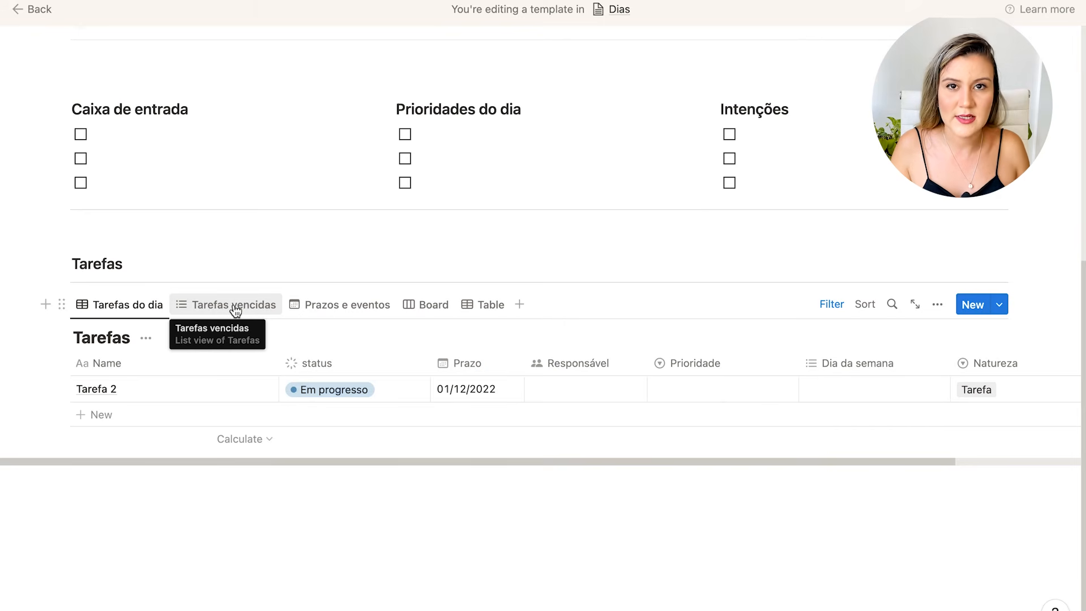
# Paste the Tarefas database link below the task list as a linked database view.
pyautogui.click(192, 514)
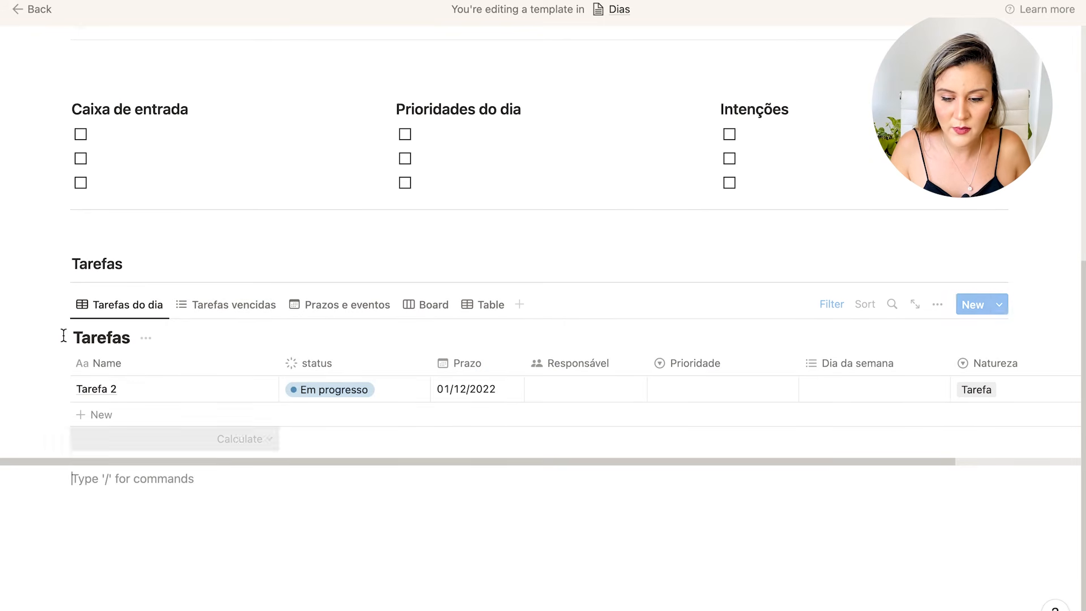
pyautogui.click(64, 303)
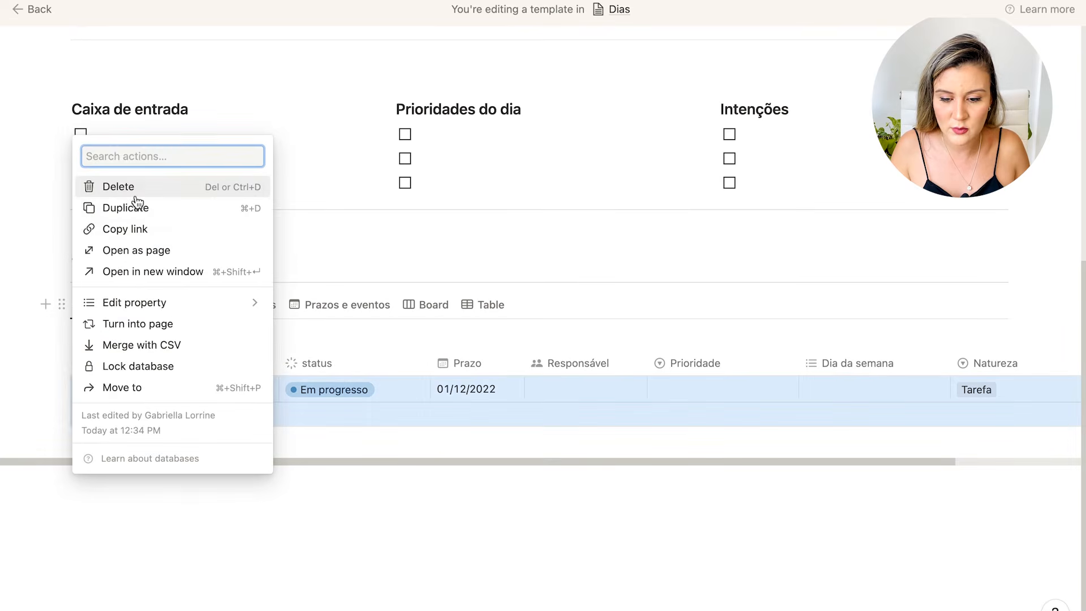
pyautogui.click(158, 516)
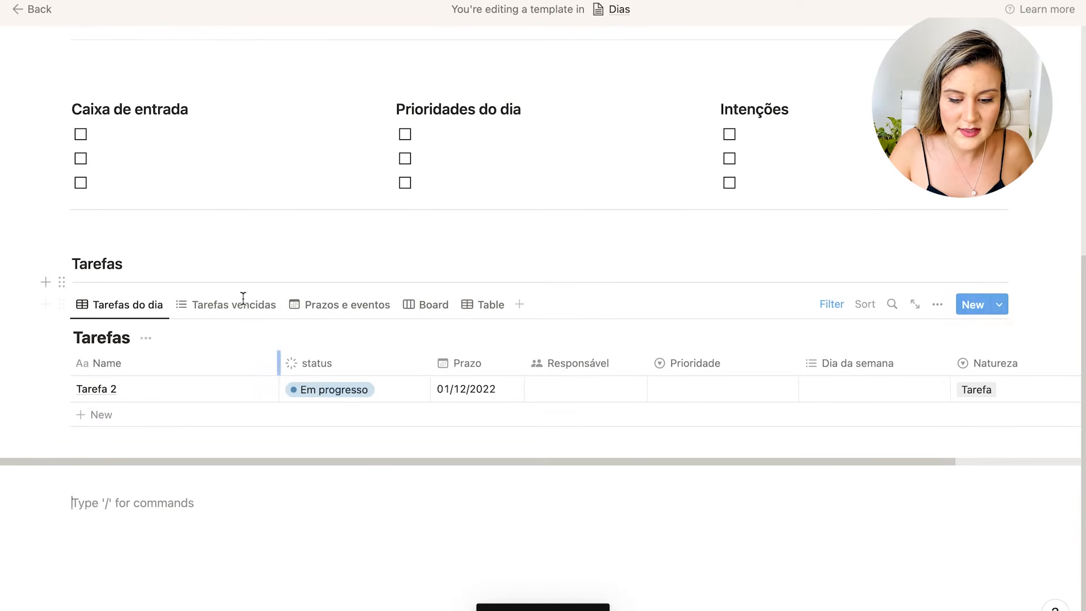
pyautogui.hotkey('ctrl', 'v')
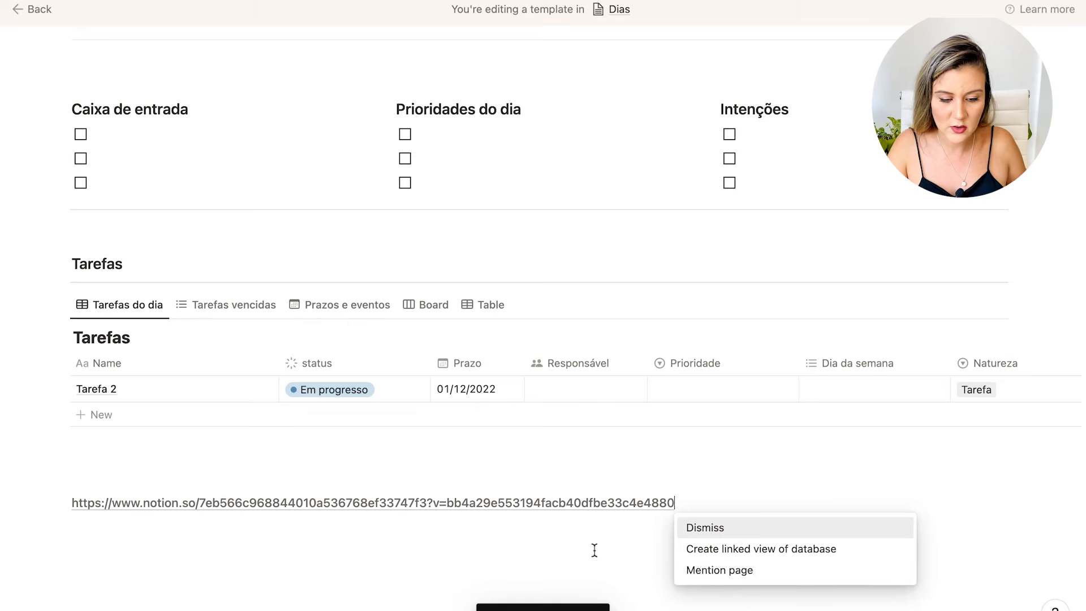
pyautogui.click(740, 548)
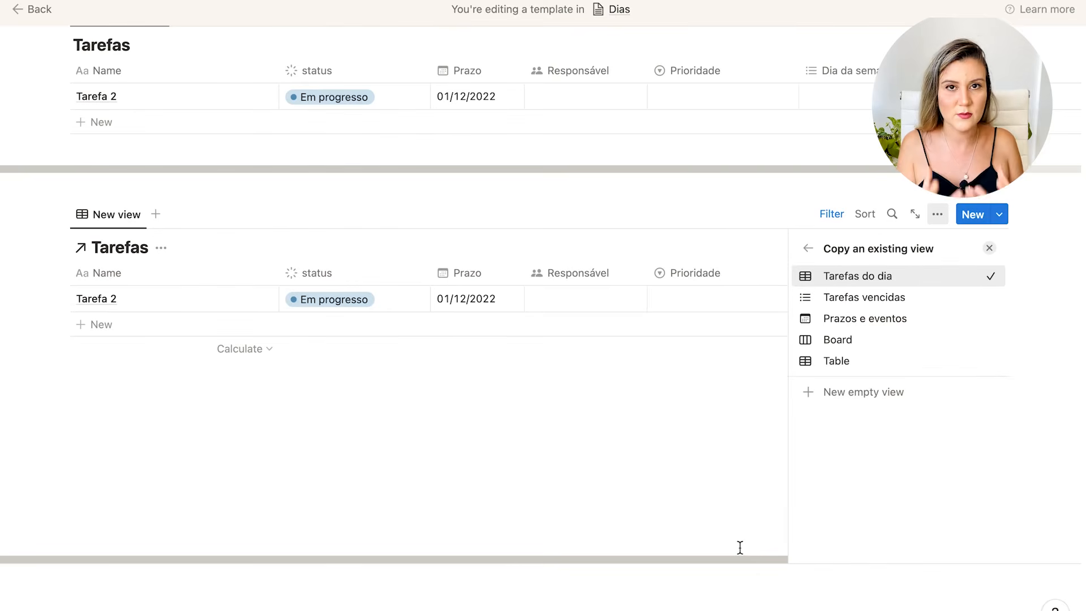
# Switch the linked view's layout to Calendar, discarding the extra empty view.
pyautogui.click(865, 392)
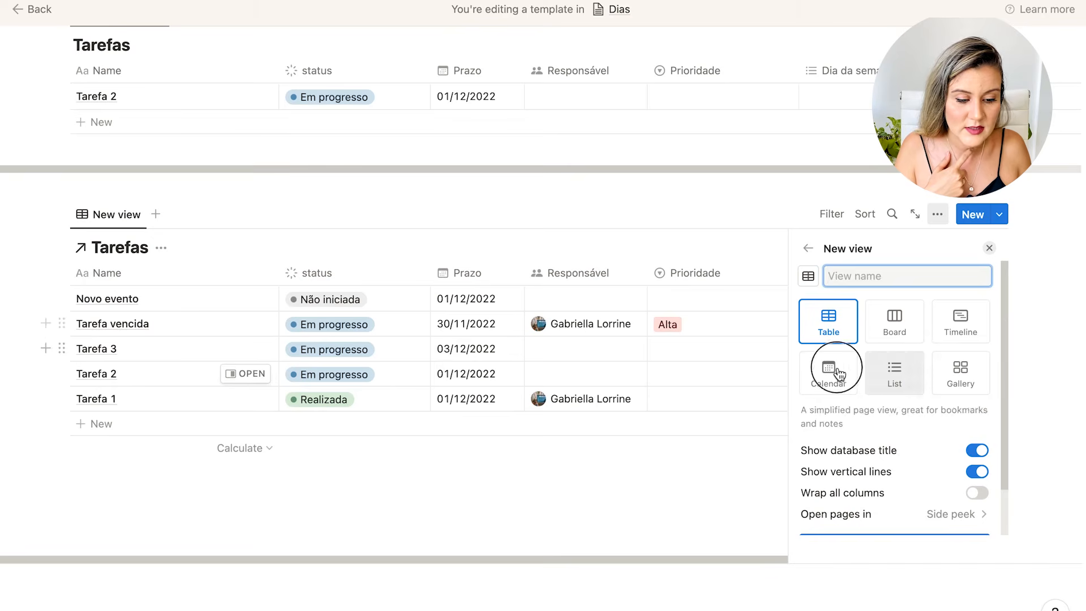
pyautogui.click(828, 374)
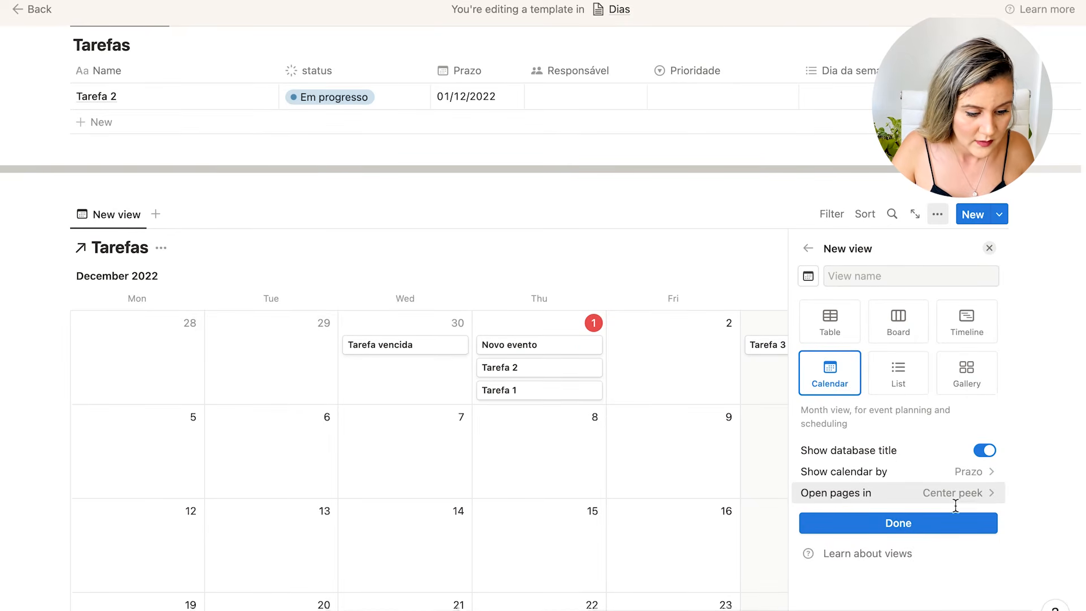
pyautogui.click(810, 251)
pyautogui.click(891, 428)
pyautogui.click(823, 447)
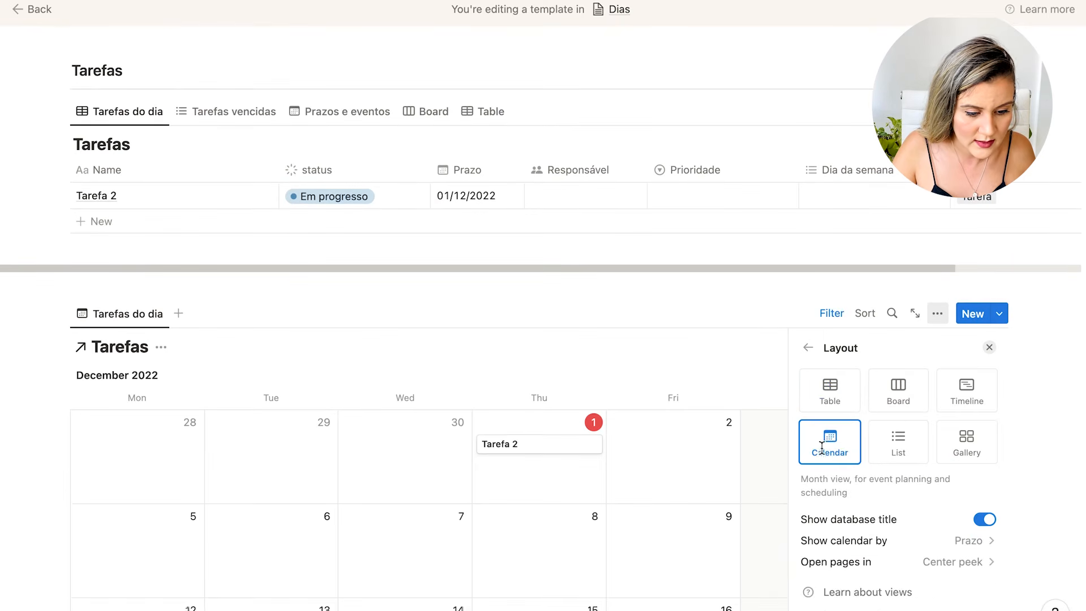
pyautogui.click(832, 313)
# Remove the Prazo Is Today and status filter rules, leaving only Natureza: Tarefa.
pyautogui.click(98, 375)
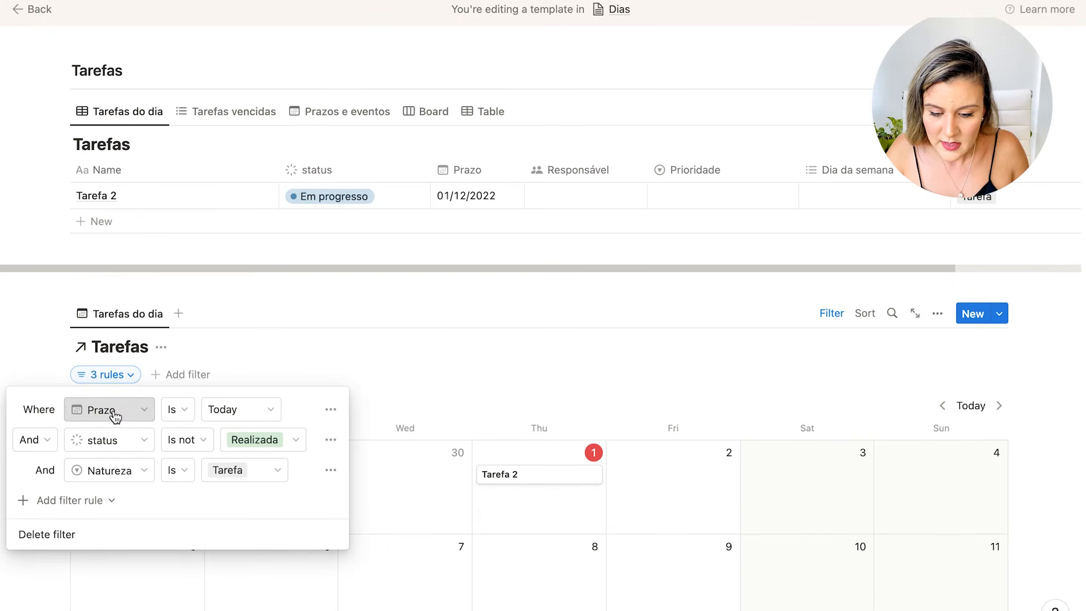
pyautogui.click(331, 410)
pyautogui.click(348, 441)
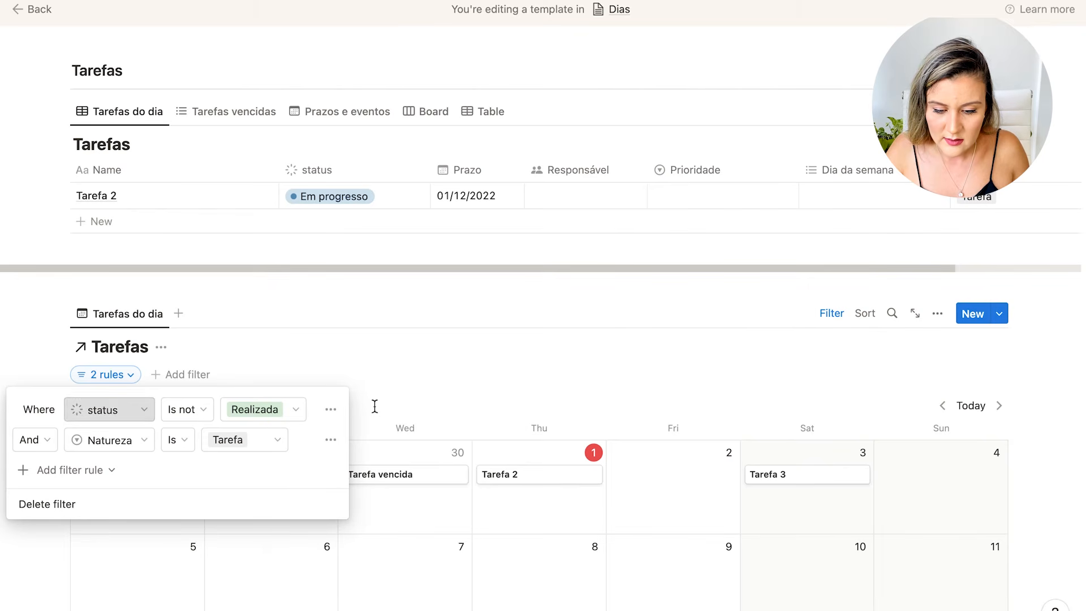
pyautogui.click(334, 414)
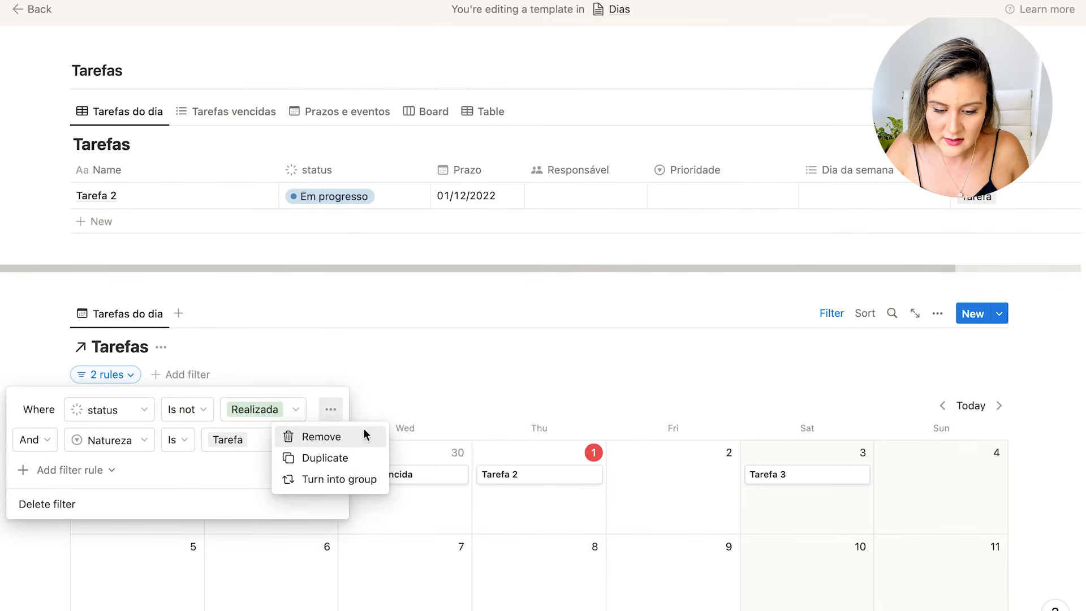
pyautogui.click(303, 440)
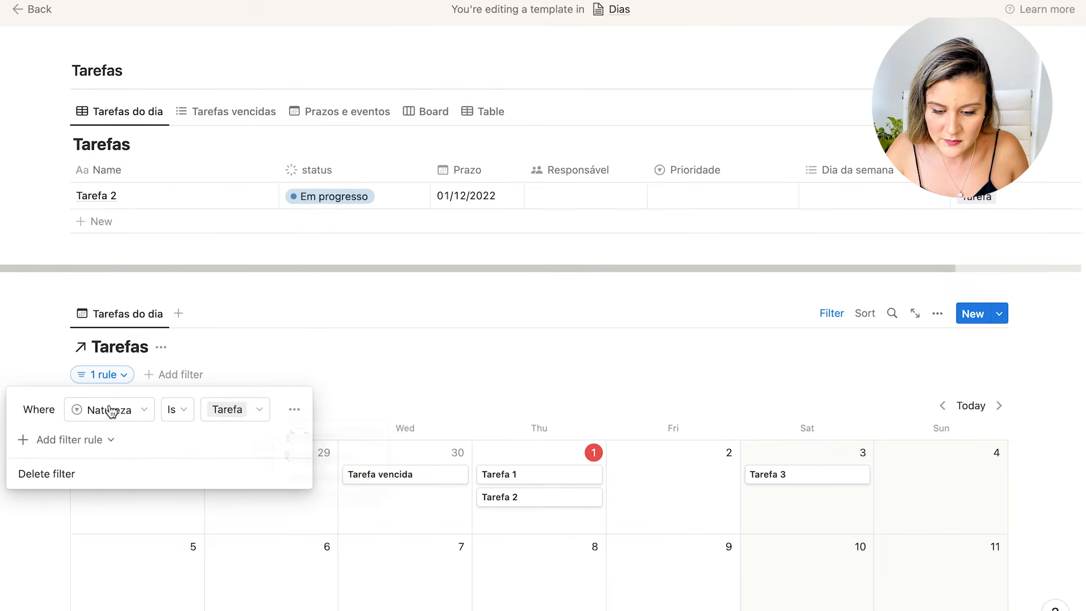
pyautogui.click(520, 317)
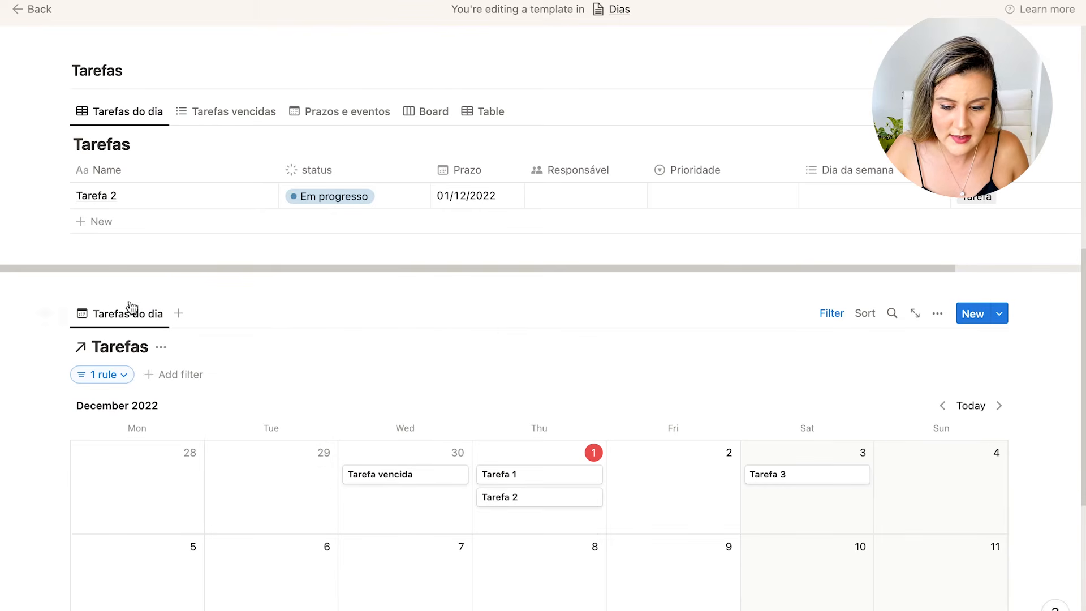
# Add 'Calendário de tarefas' above the linked calendar and turn it into a heading.
pyautogui.click(113, 293)
pyautogui.write('Calendário de tarefas')
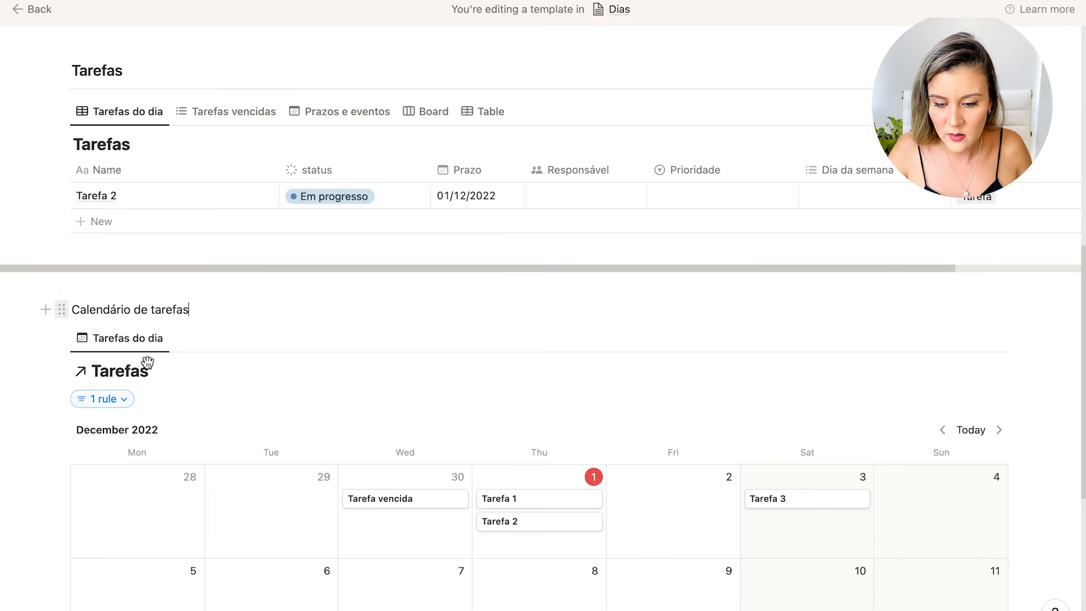
pyautogui.click(62, 310)
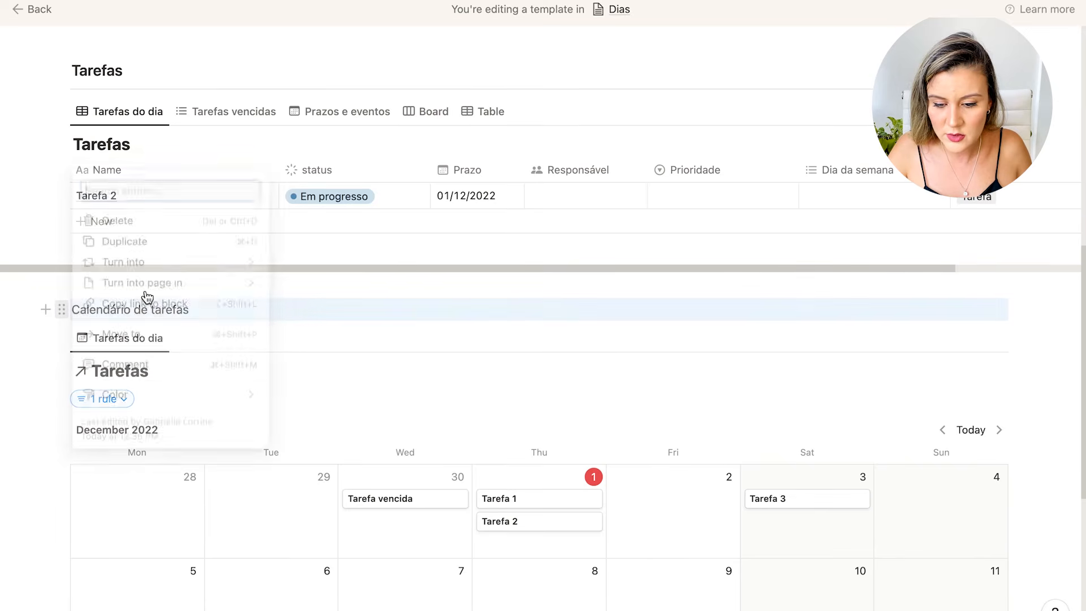
pyautogui.moveTo(150, 261)
pyautogui.press('Escape')
pyautogui.click(296, 315)
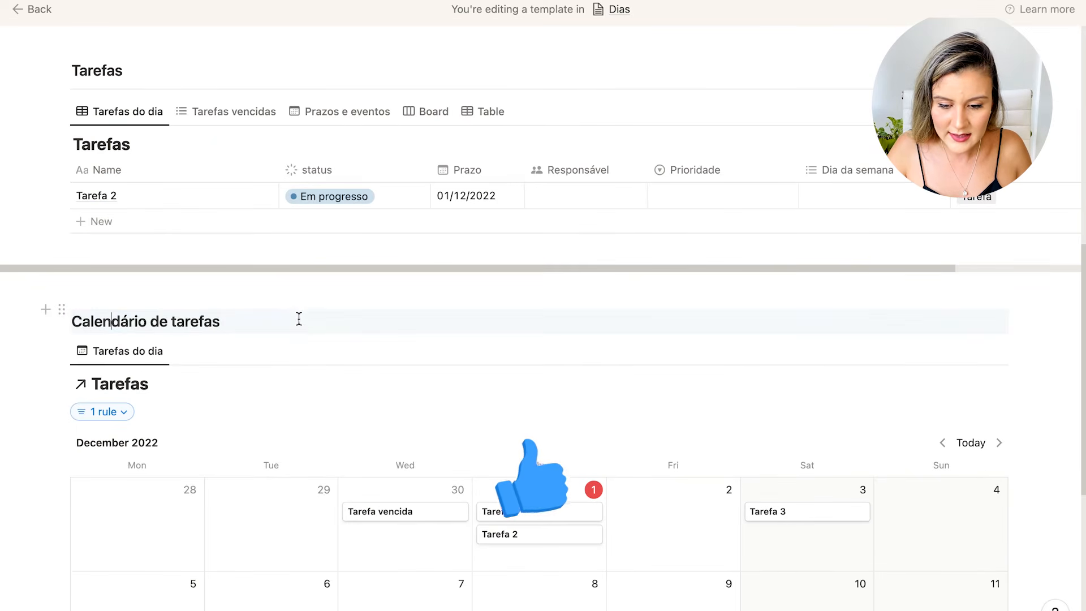
pyautogui.scroll(3, 300, 317)
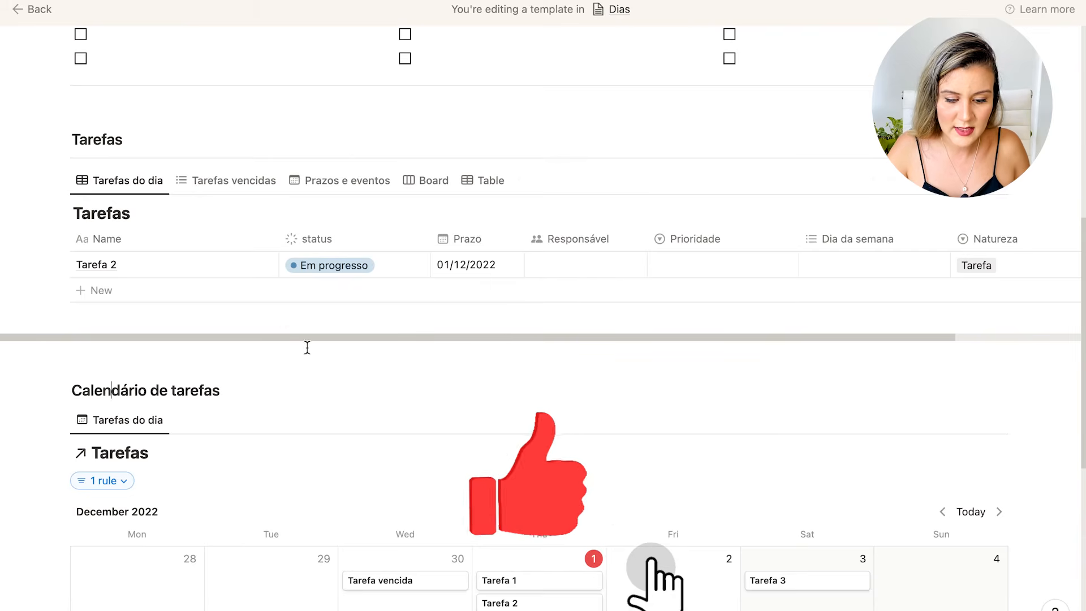
pyautogui.scroll(-5, 317, 395)
pyautogui.scroll(-3, 320, 398)
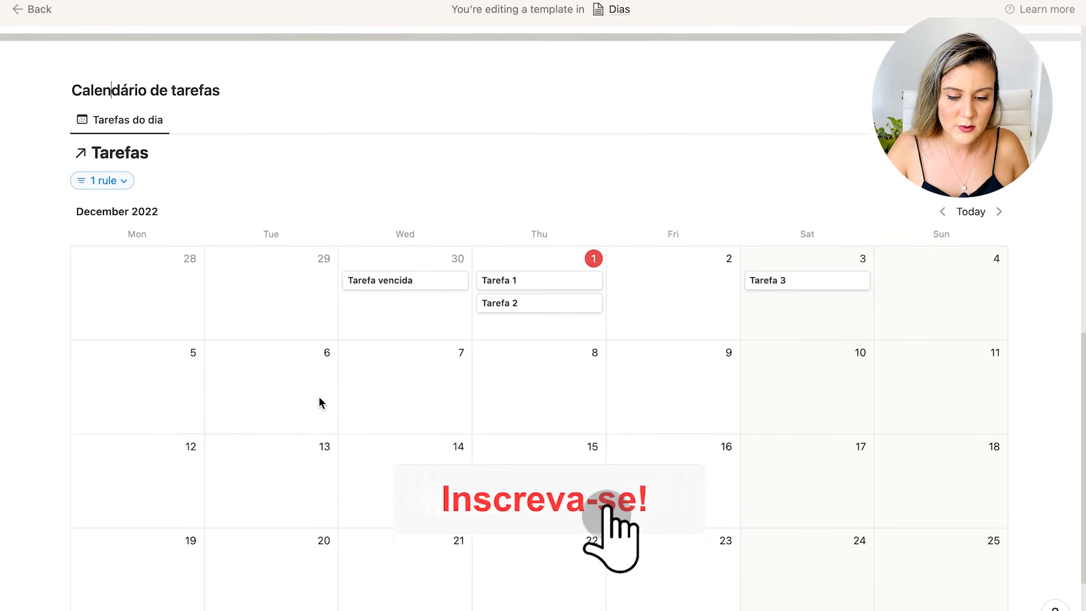
pyautogui.scroll(-1, 275, 302)
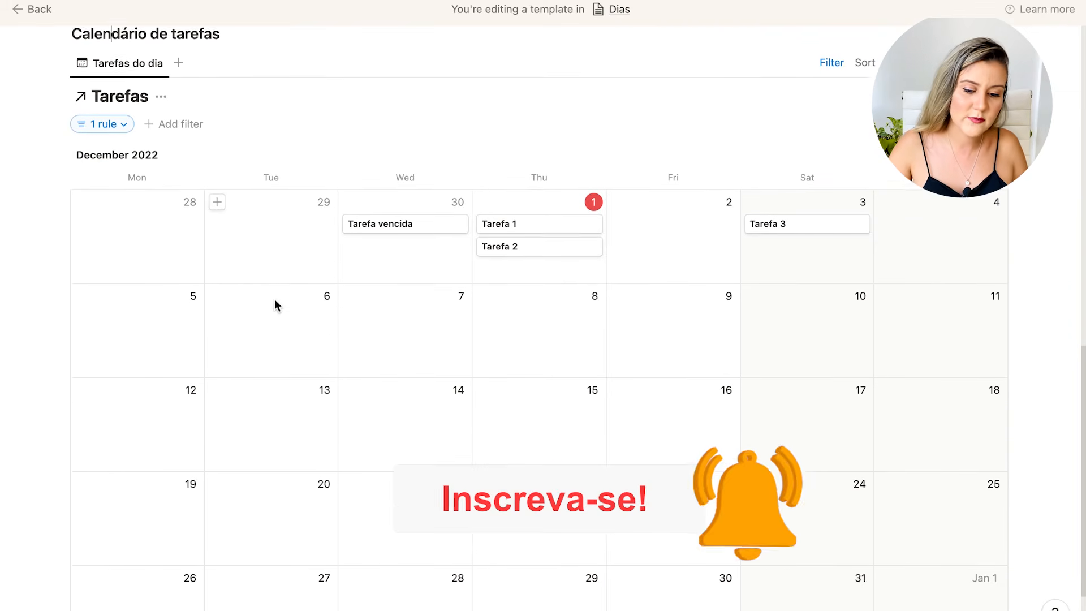
pyautogui.scroll(15, 274, 300)
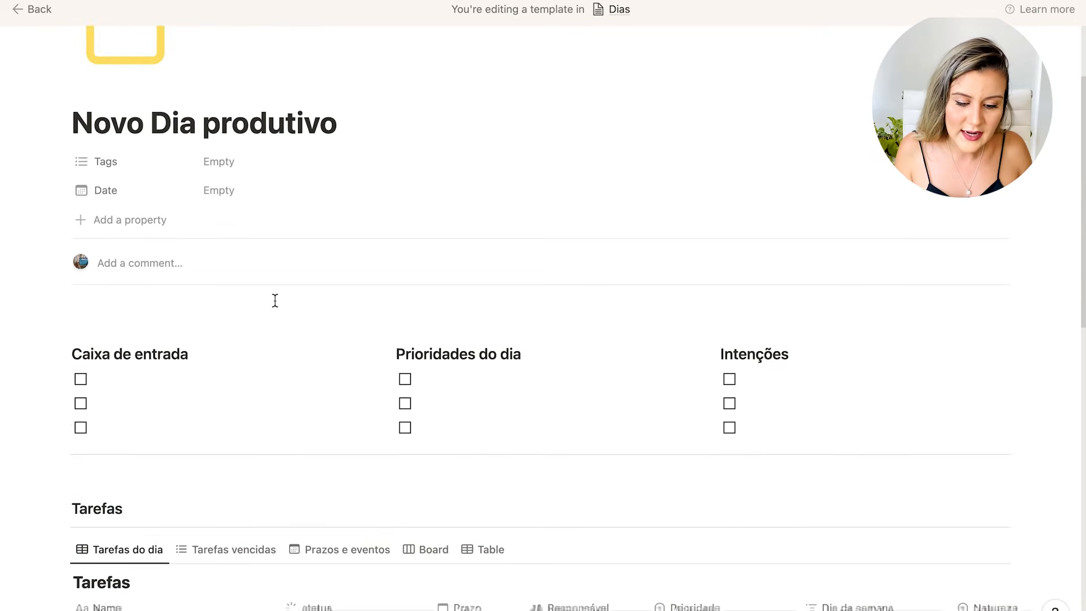
pyautogui.scroll(-6, 274, 300)
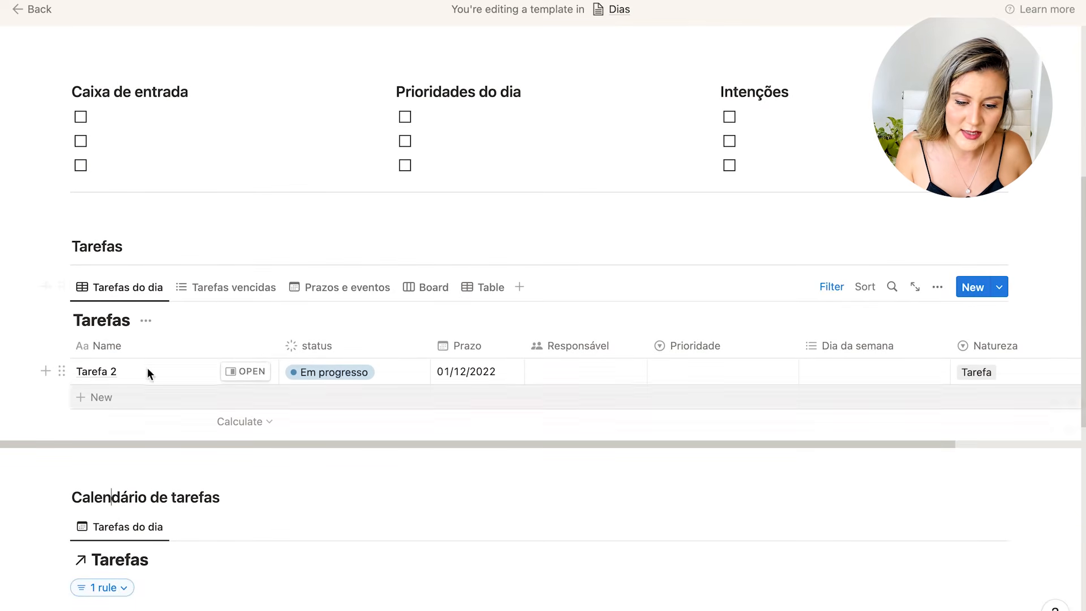
# Rename the Tarefas board view to 'Por status'.
pyautogui.click(458, 300)
pyautogui.click(432, 292)
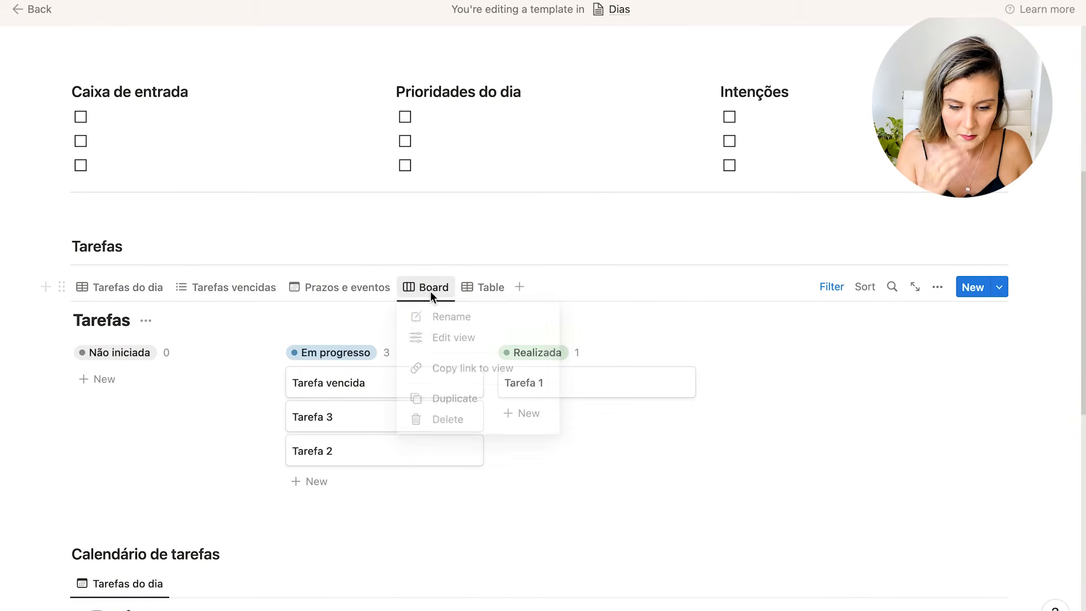
pyautogui.click(439, 318)
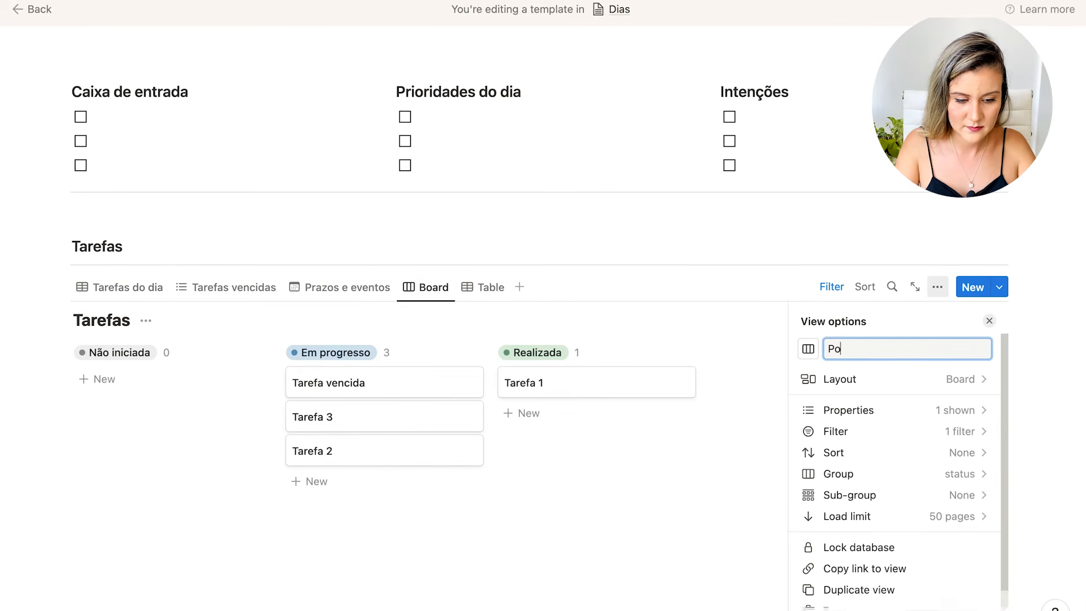
pyautogui.write('Por status')
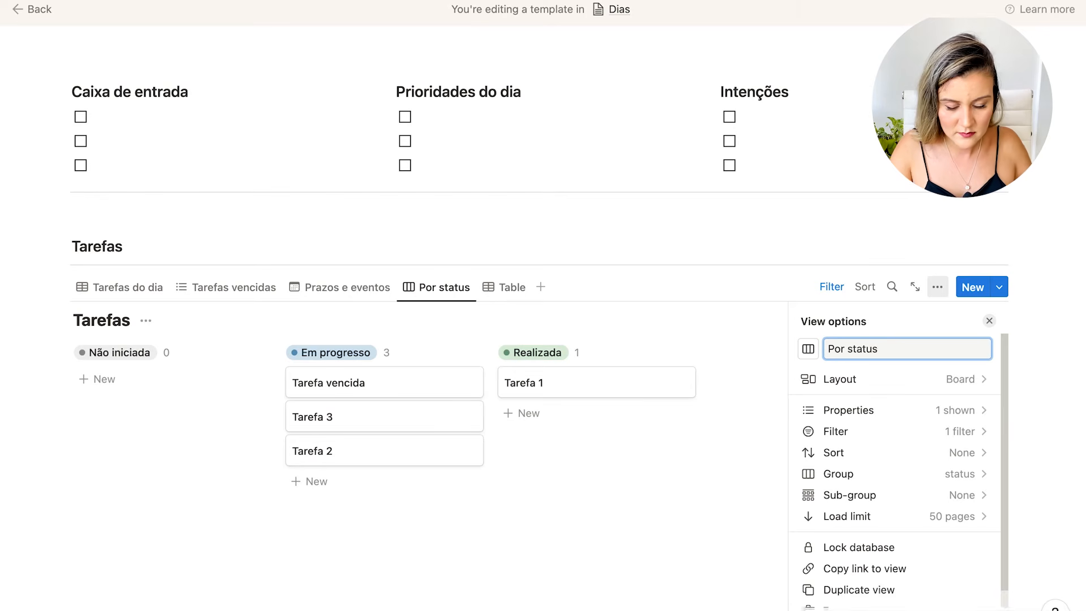
pyautogui.click(506, 286)
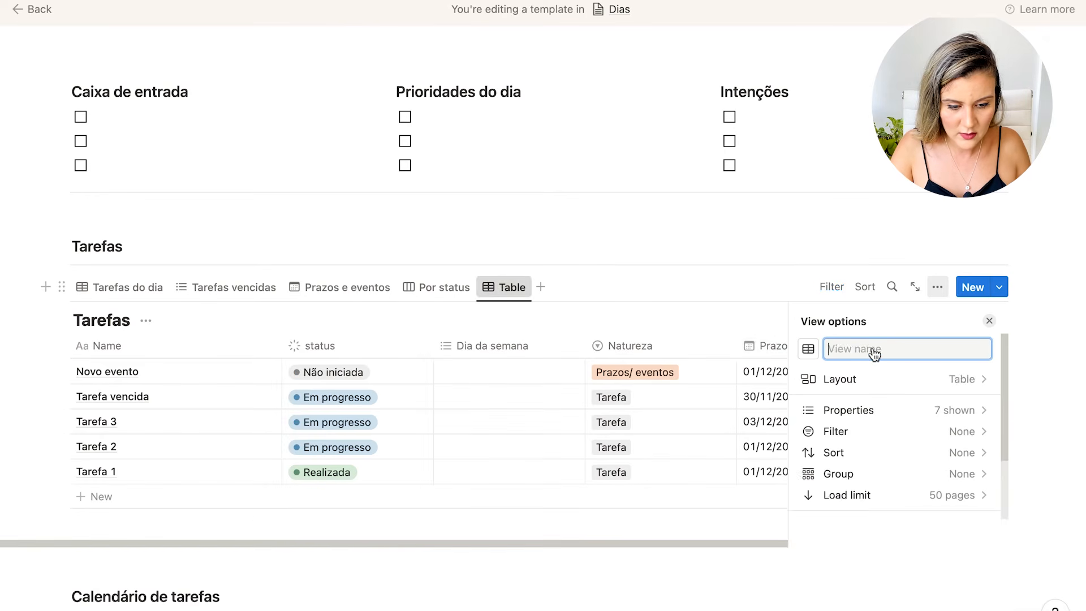
pyautogui.press('Escape')
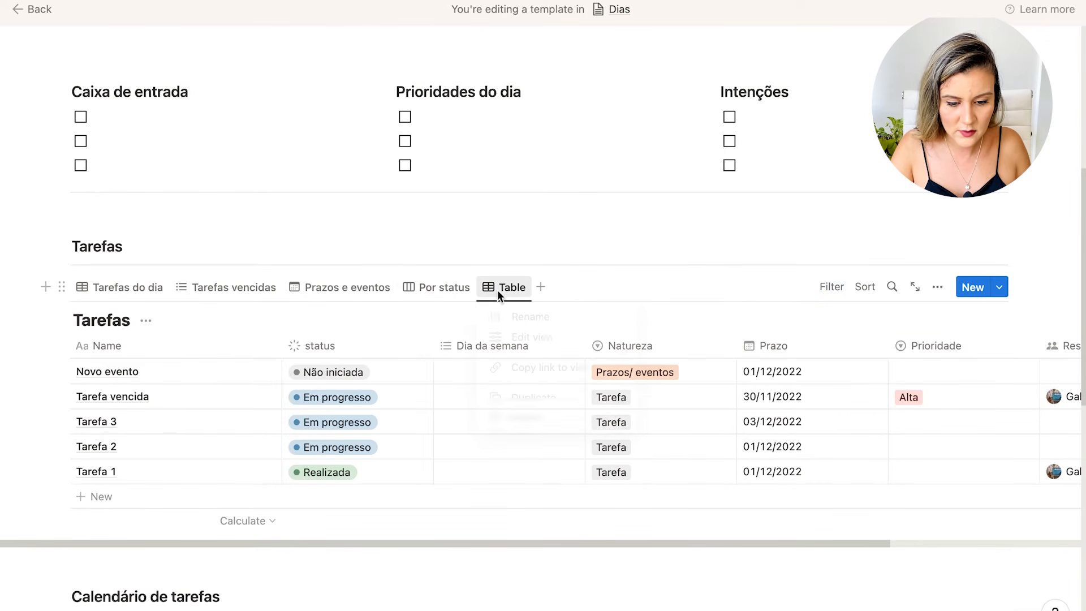
# Rename the Tarefas table view to 'Todas as tarefas'.
pyautogui.click(499, 292)
pyautogui.click(514, 314)
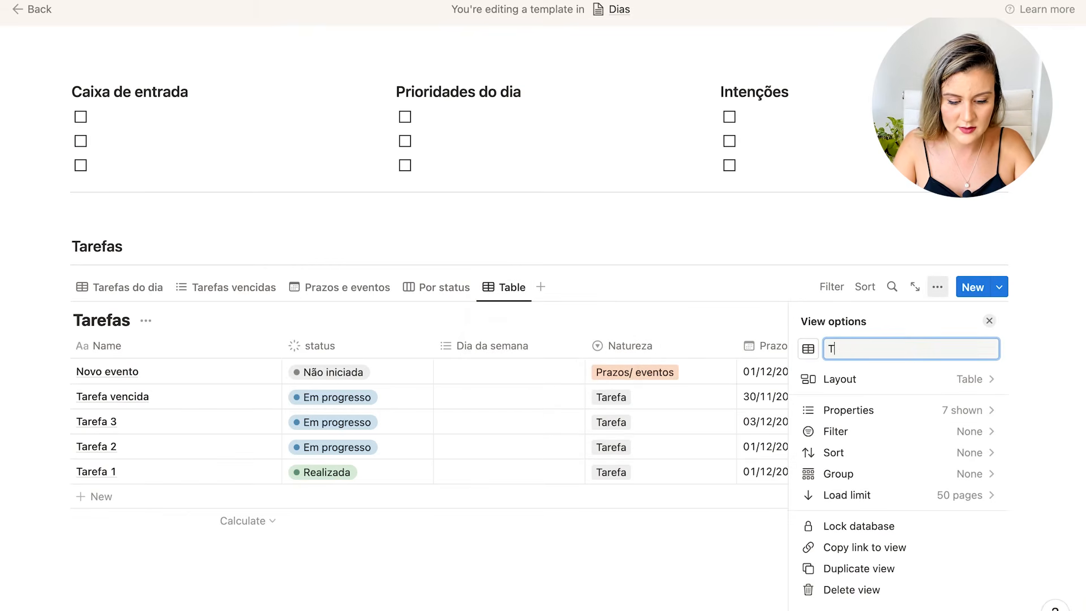
pyautogui.write('Todas as tarefas')
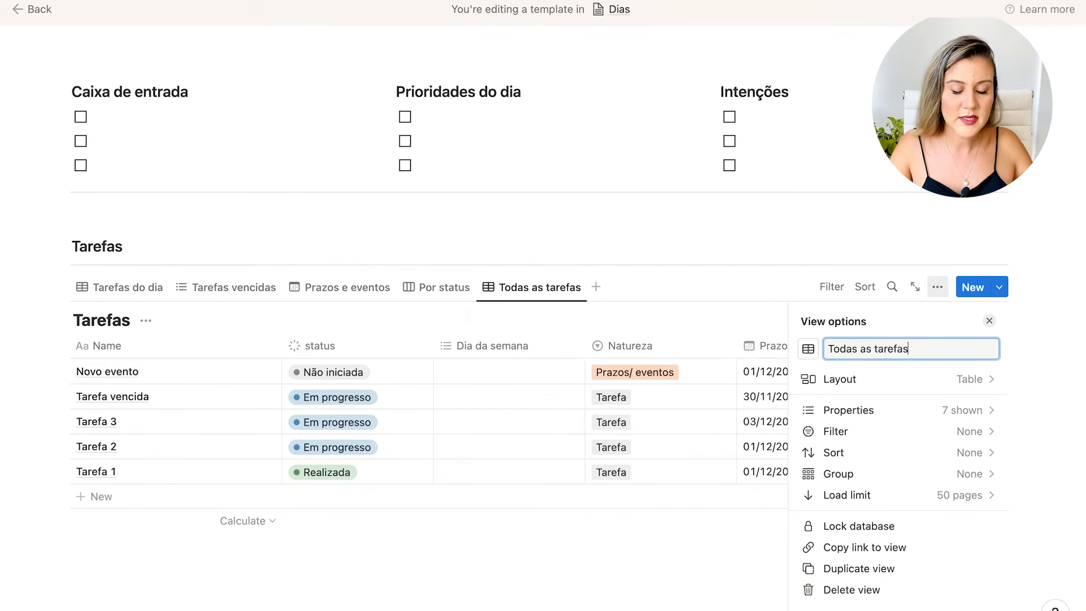
pyautogui.click(470, 212)
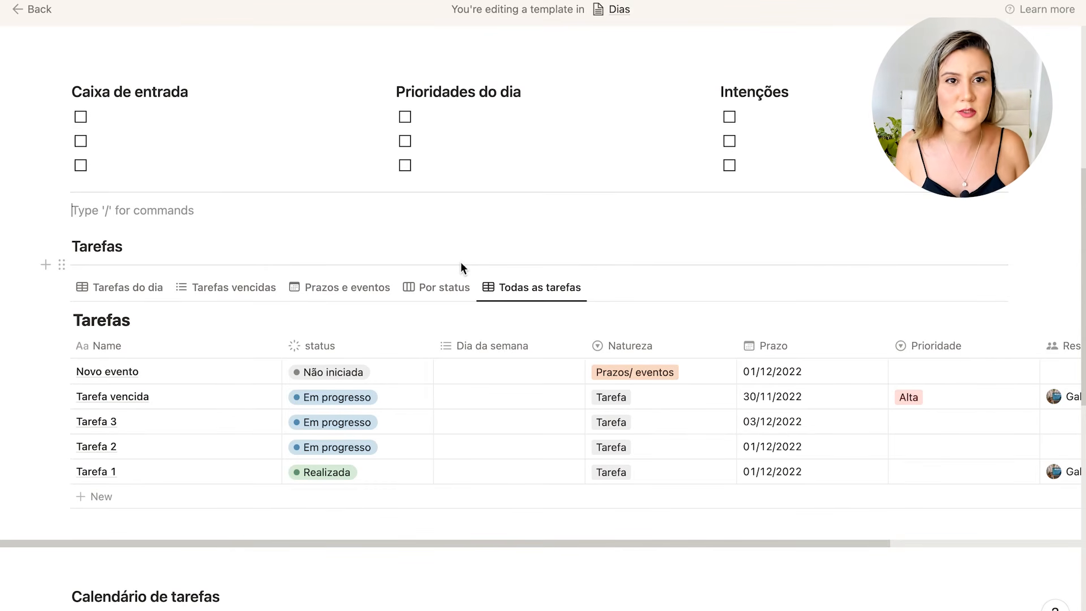
# Give the Calendário de tarefas heading a light orange background.
pyautogui.scroll(-3, 461, 262)
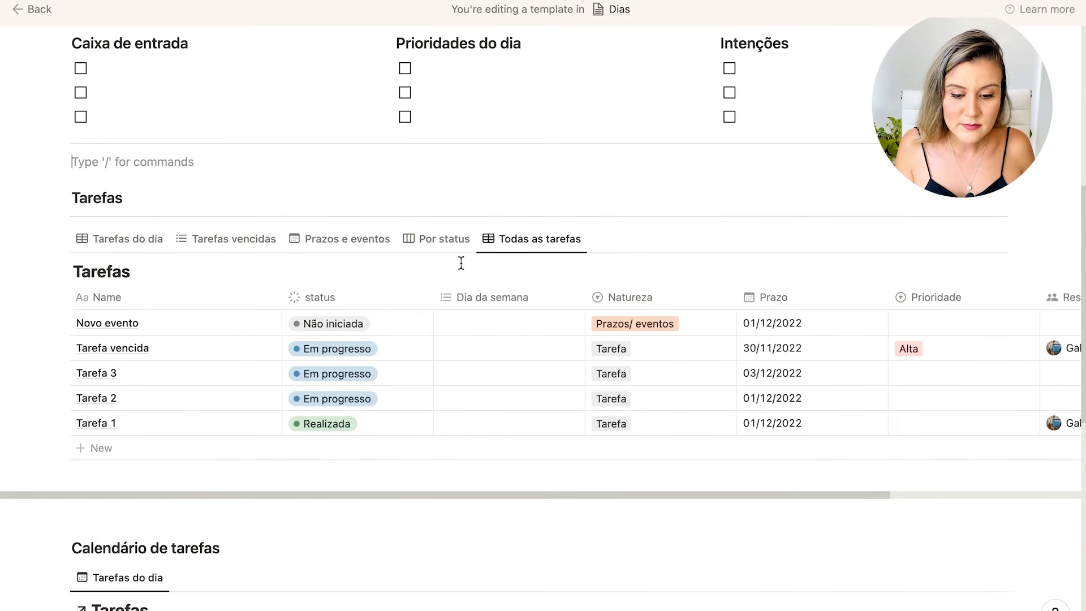
pyautogui.scroll(-3, 461, 263)
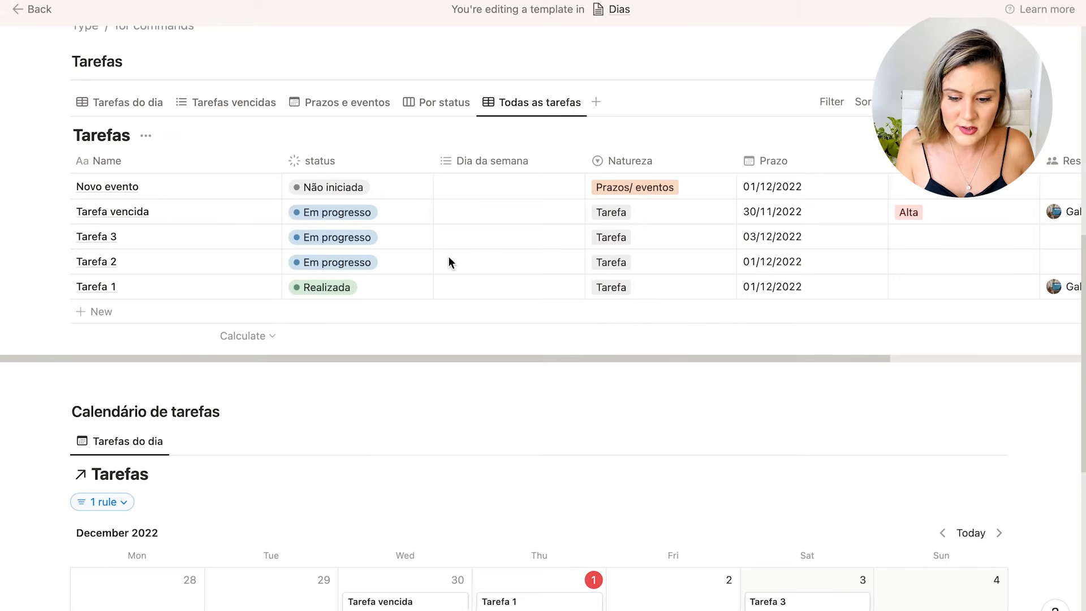
pyautogui.click(62, 411)
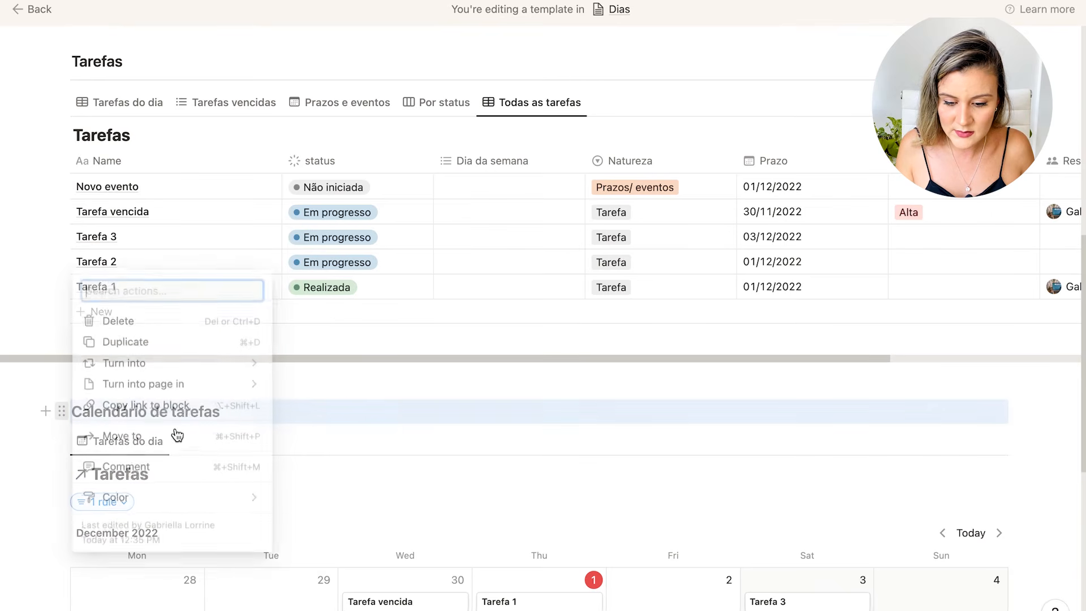
pyautogui.click(174, 498)
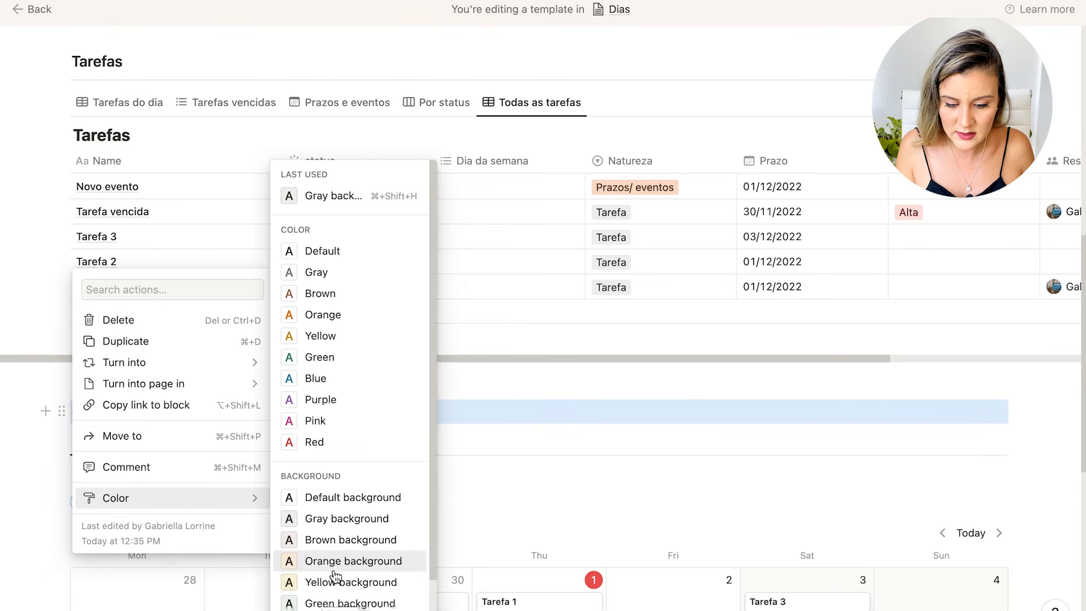
pyautogui.click(339, 610)
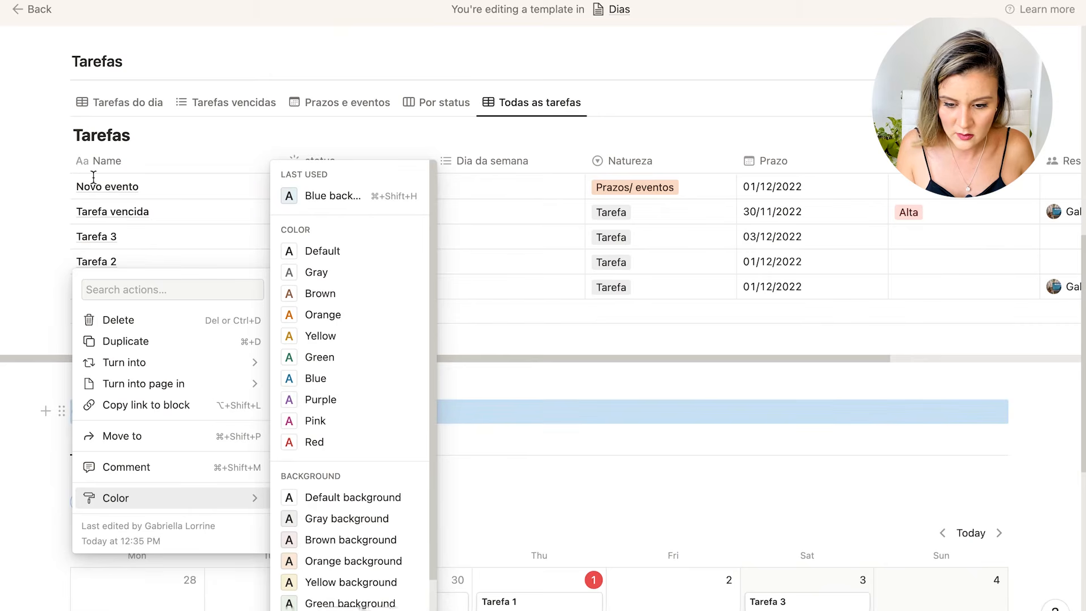
pyautogui.click(83, 72)
# Scroll back up to the top of the planner page.
pyautogui.scroll(-10, 91, 305)
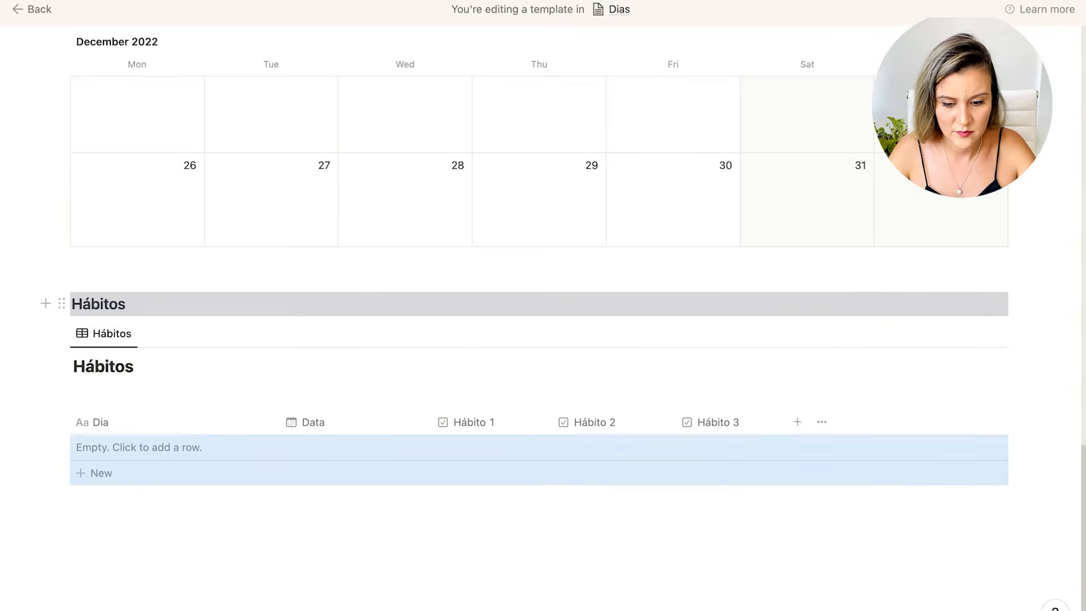
pyautogui.scroll(10, 91, 307)
pyautogui.scroll(-2, 102, 310)
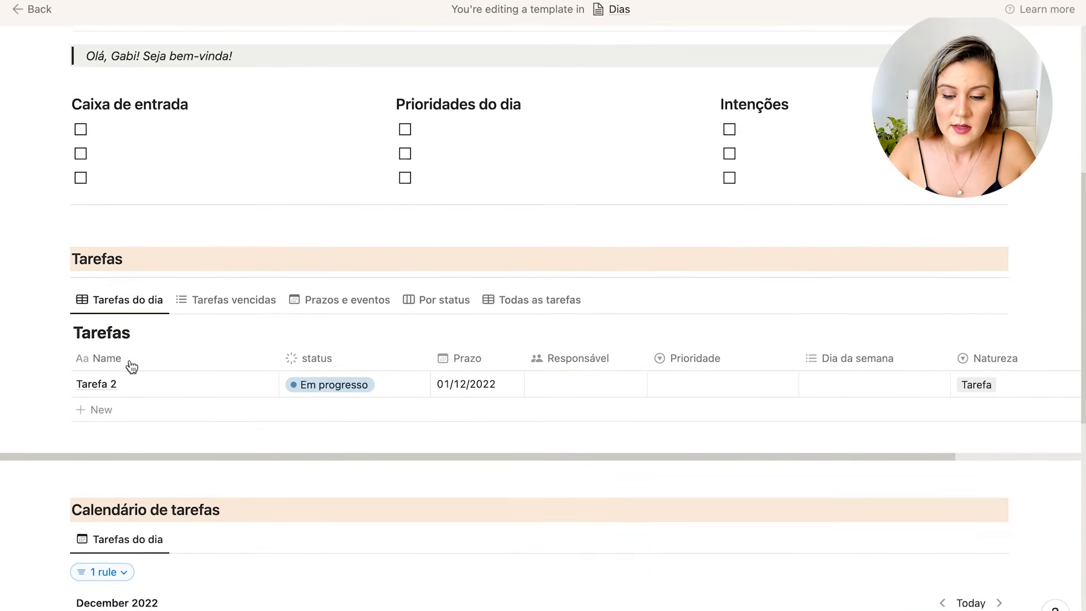
pyautogui.scroll(1, 131, 367)
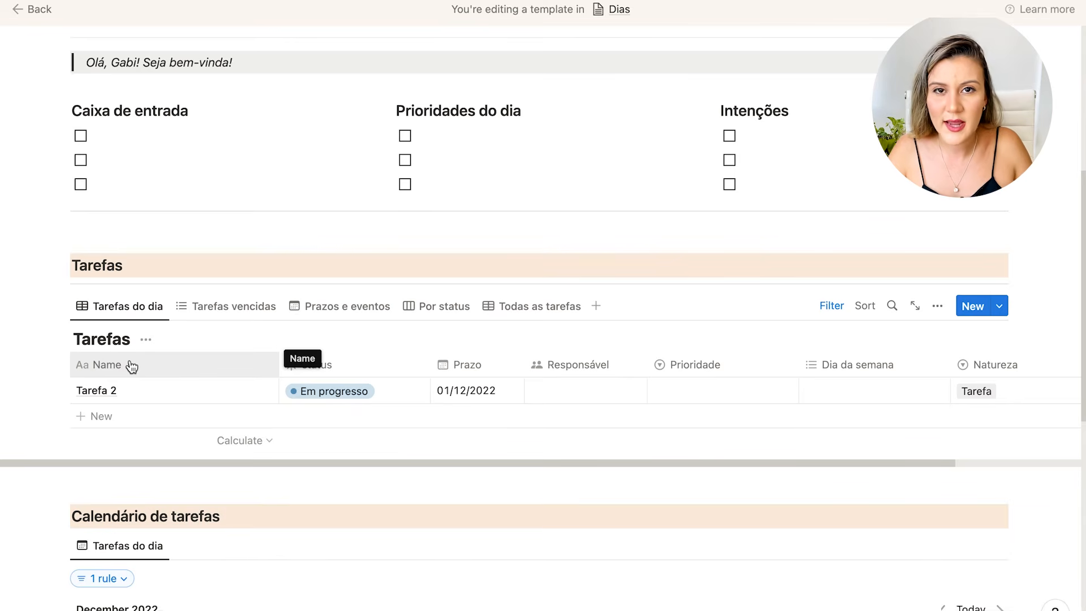
pyautogui.scroll(7, 131, 367)
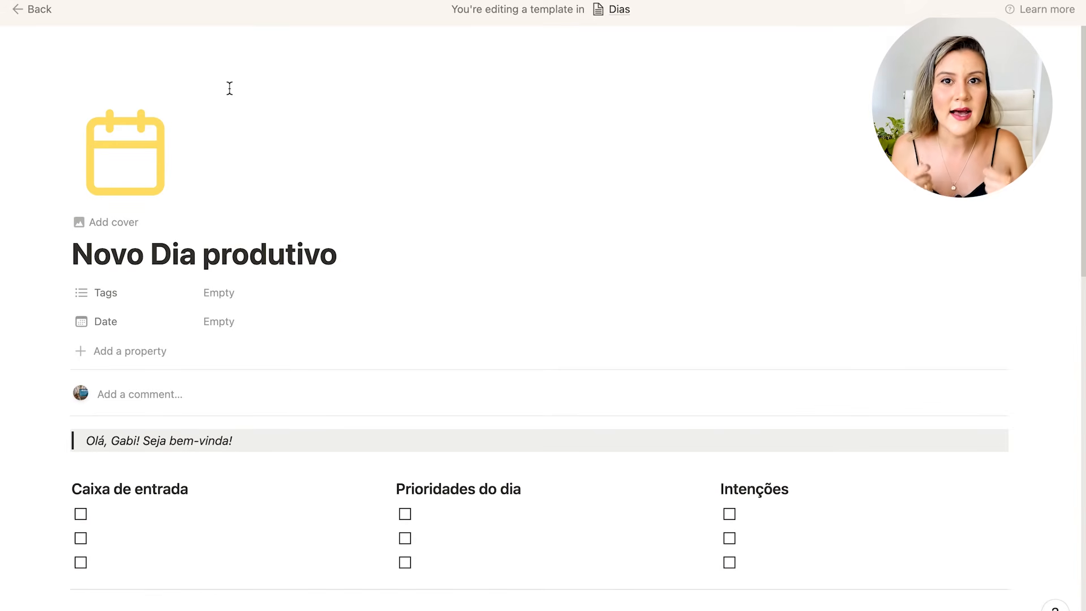
# Move Date above Tags and turn Tags into a checkbox property named 'Hábito 1'.
pyautogui.moveTo(74, 323); pyautogui.dragTo(79, 292)
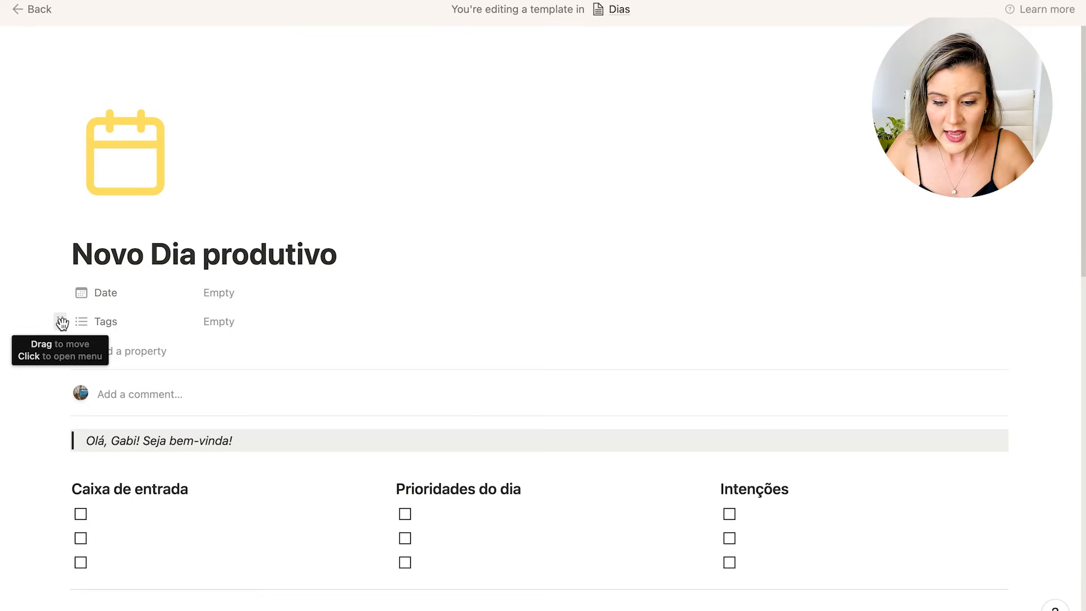
pyautogui.click(105, 322)
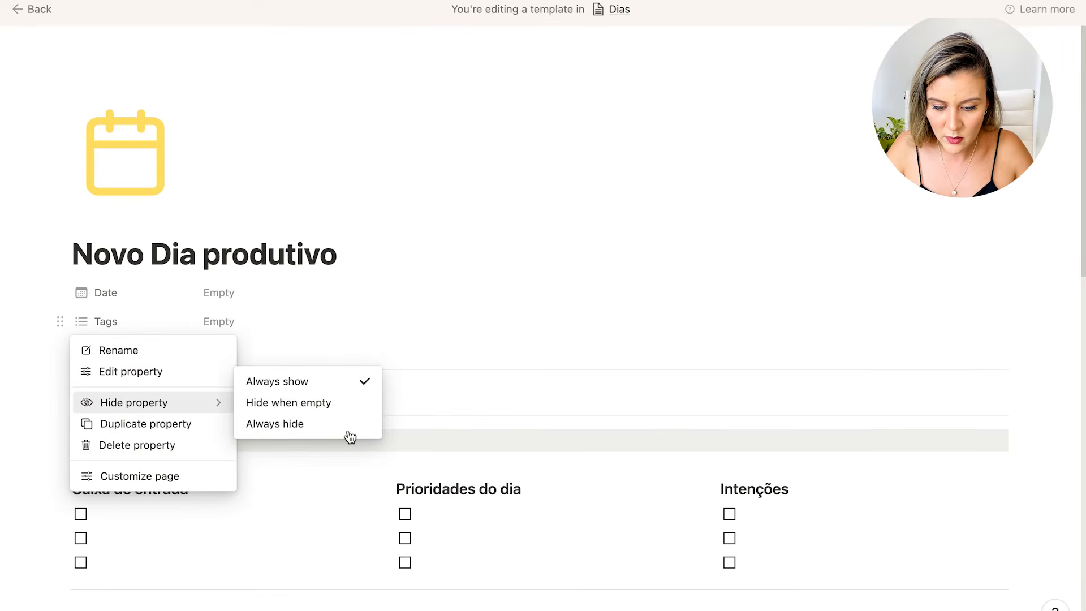
pyautogui.click(151, 373)
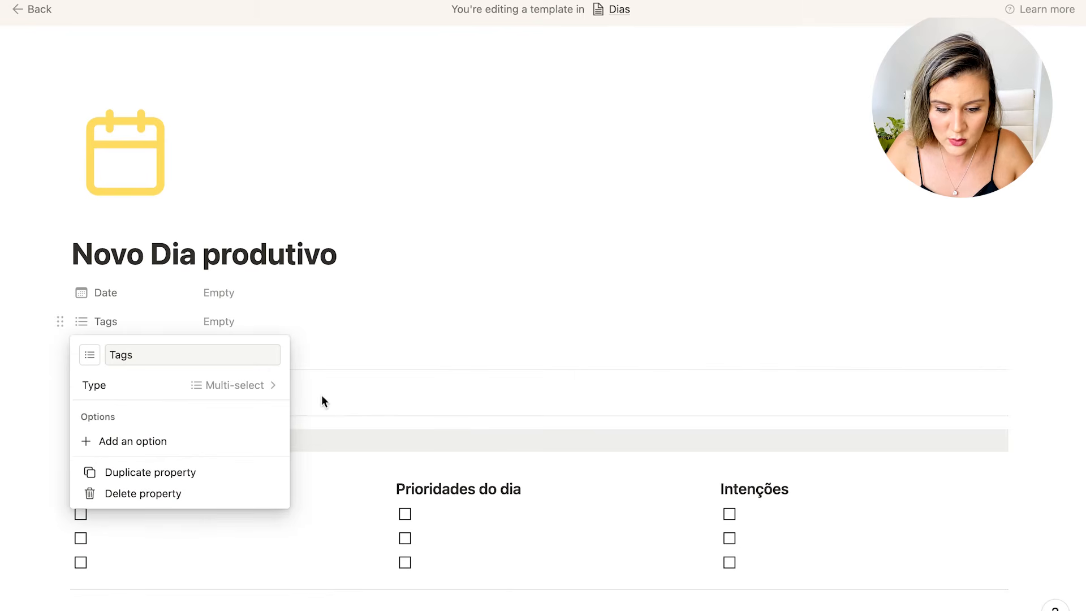
pyautogui.click(215, 393)
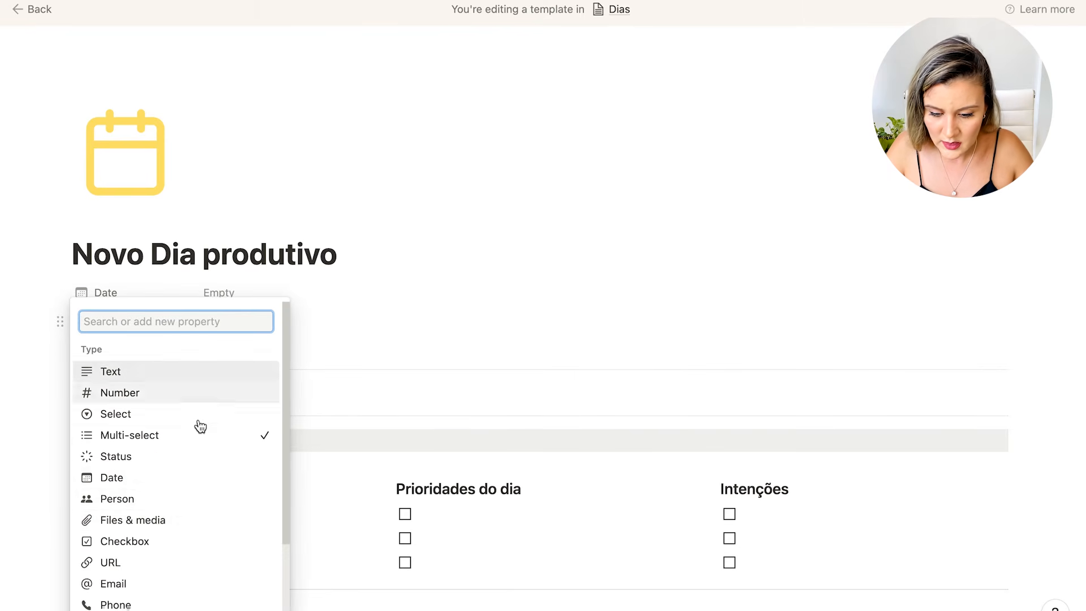
pyautogui.click(125, 542)
pyautogui.doubleClick(141, 355)
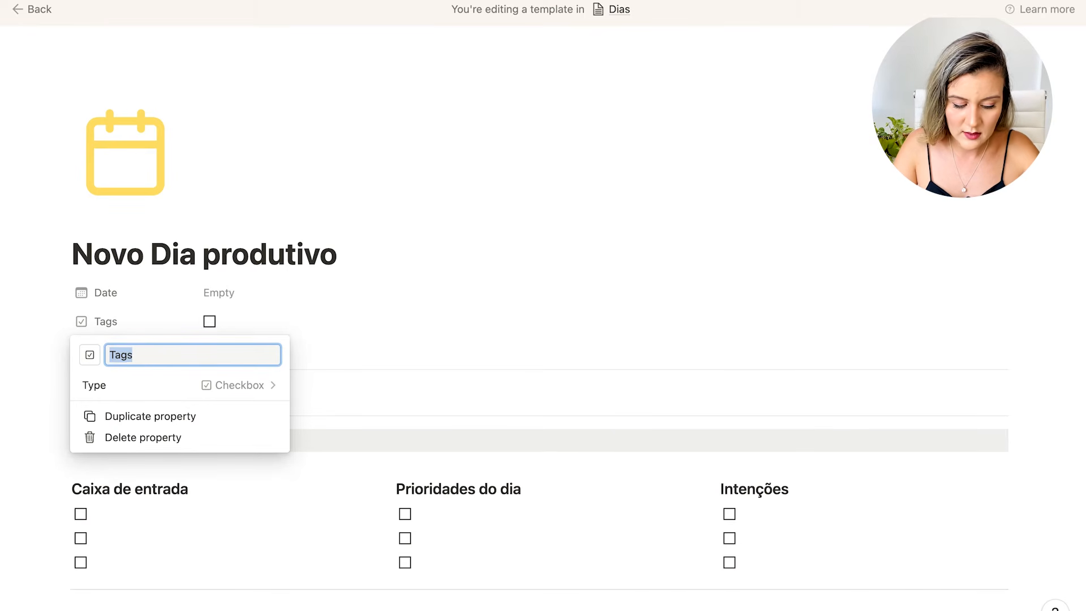
pyautogui.write('Hábito 1')
pyautogui.tripleClick(133, 354)
pyautogui.press('Escape')
# Add a second checkbox property named 'Hábito 2'.
pyautogui.click(121, 350)
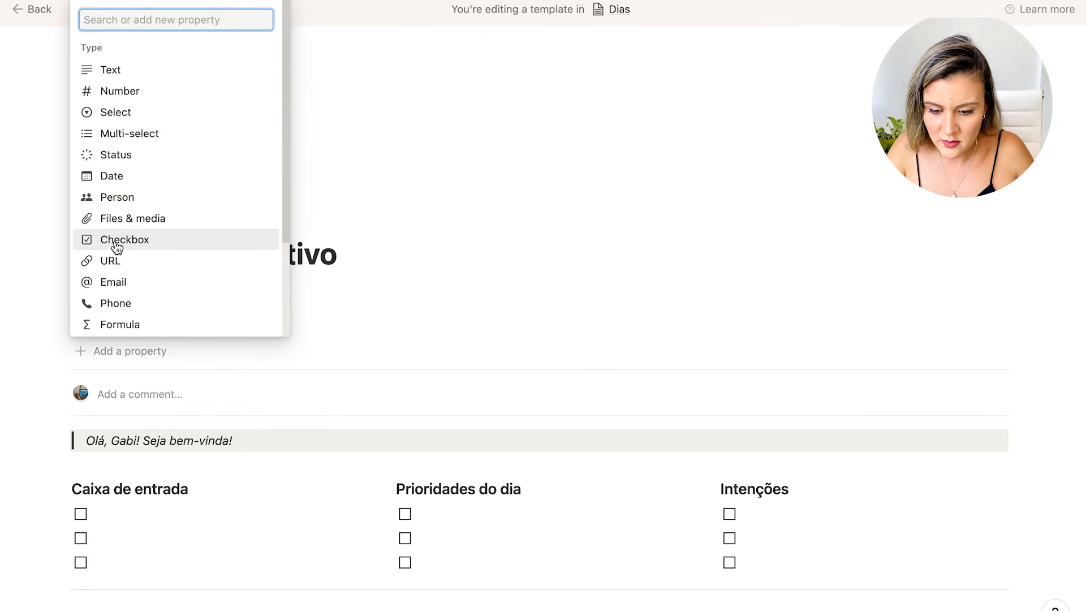
pyautogui.click(117, 246)
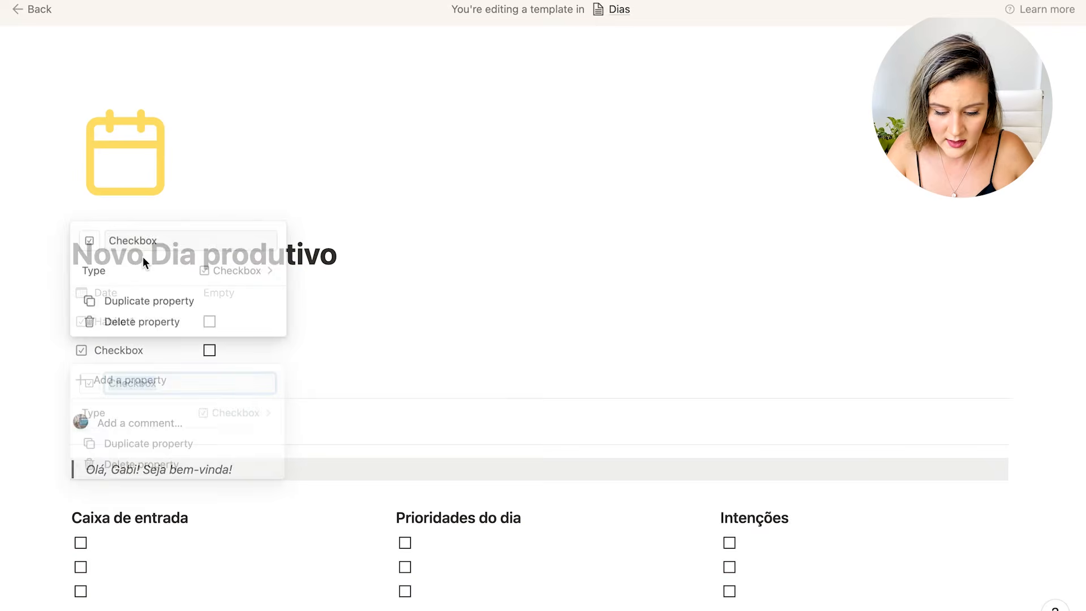
pyautogui.press('BackSpace')
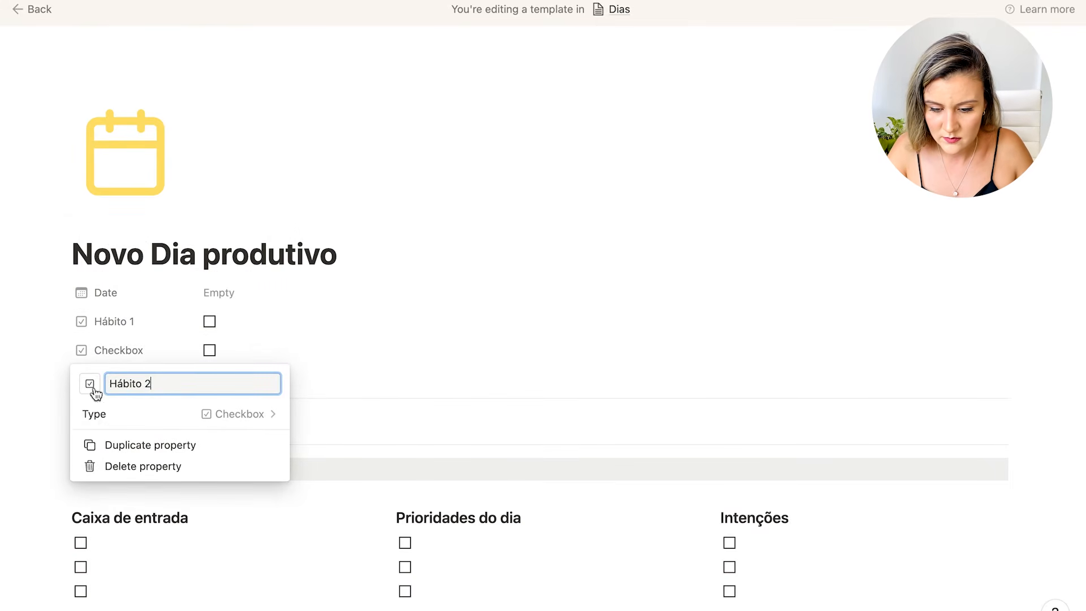
pyautogui.write('2')
pyautogui.press('Return')
# Add a third checkbox property named 'Hábito 3'.
pyautogui.click(117, 387)
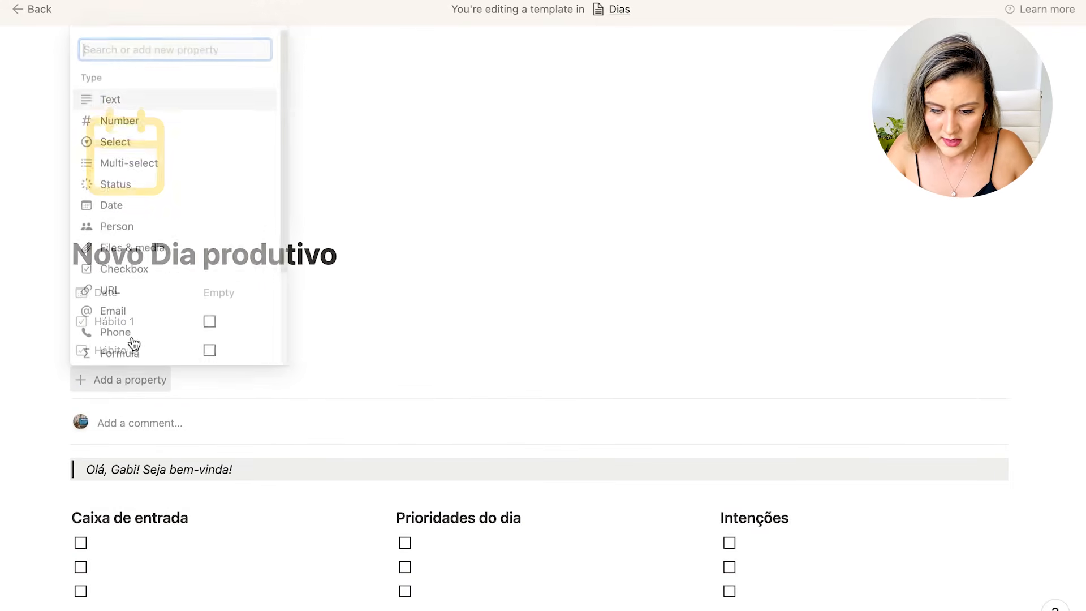
pyautogui.click(128, 276)
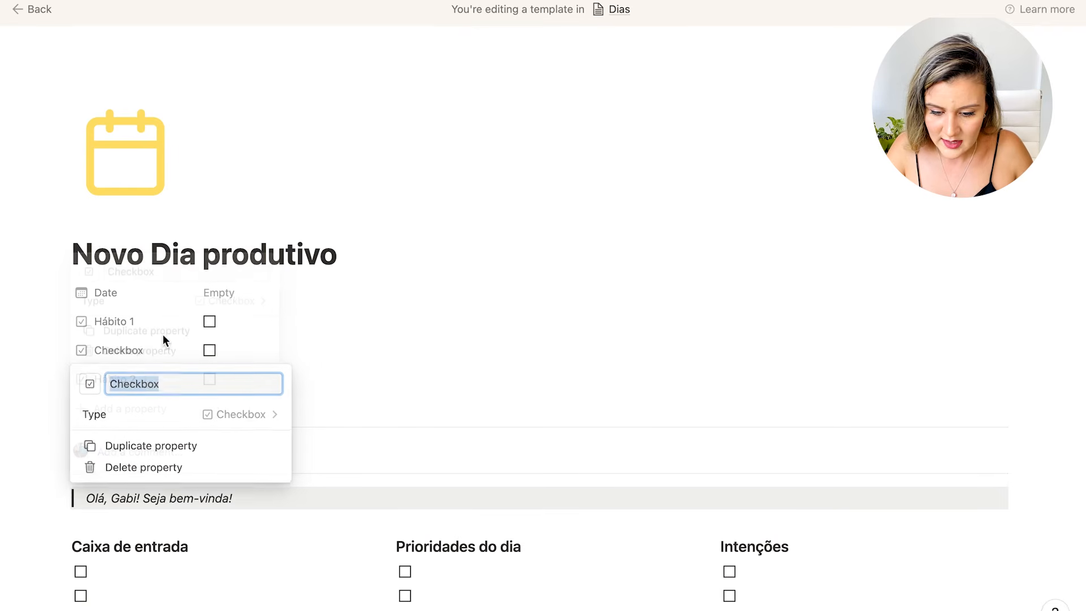
pyautogui.write('Hábito 1')
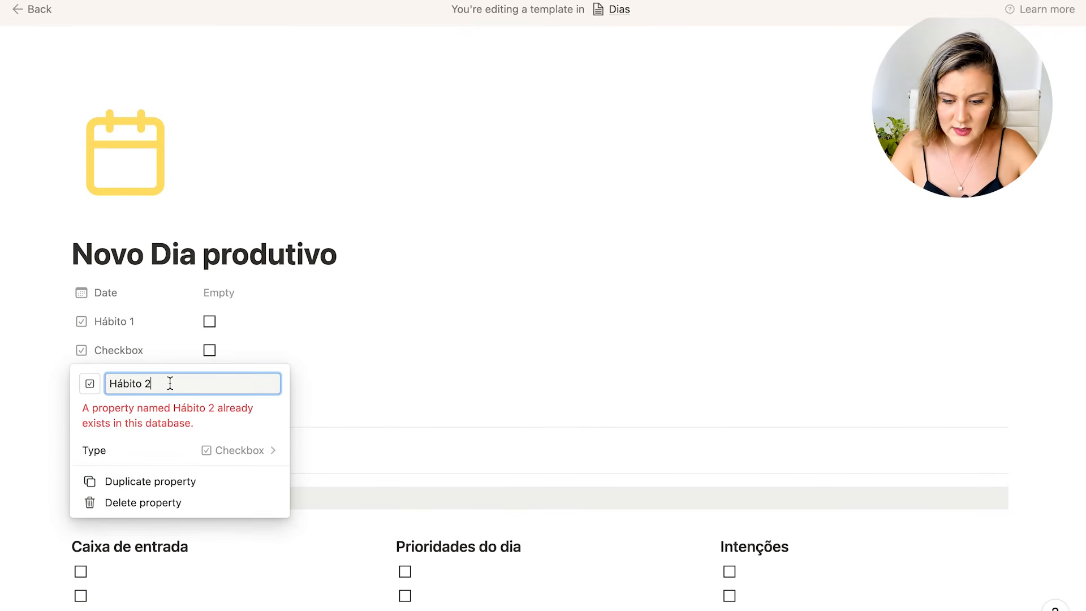
pyautogui.press('BackSpace')
pyautogui.press('BackSpace')
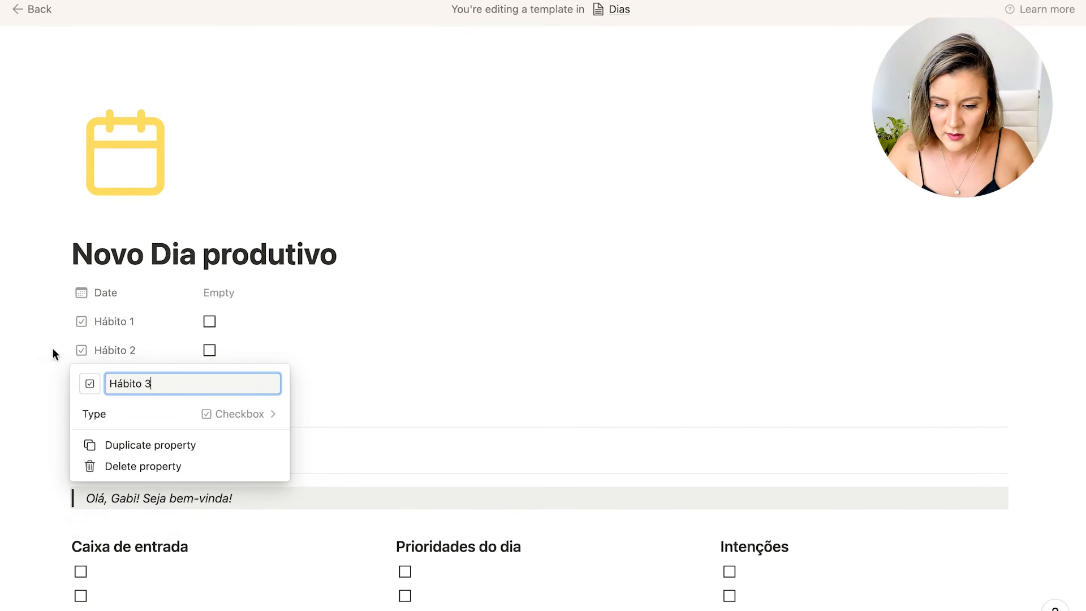
pyautogui.click(55, 354)
pyautogui.scroll(-2, 262, 396)
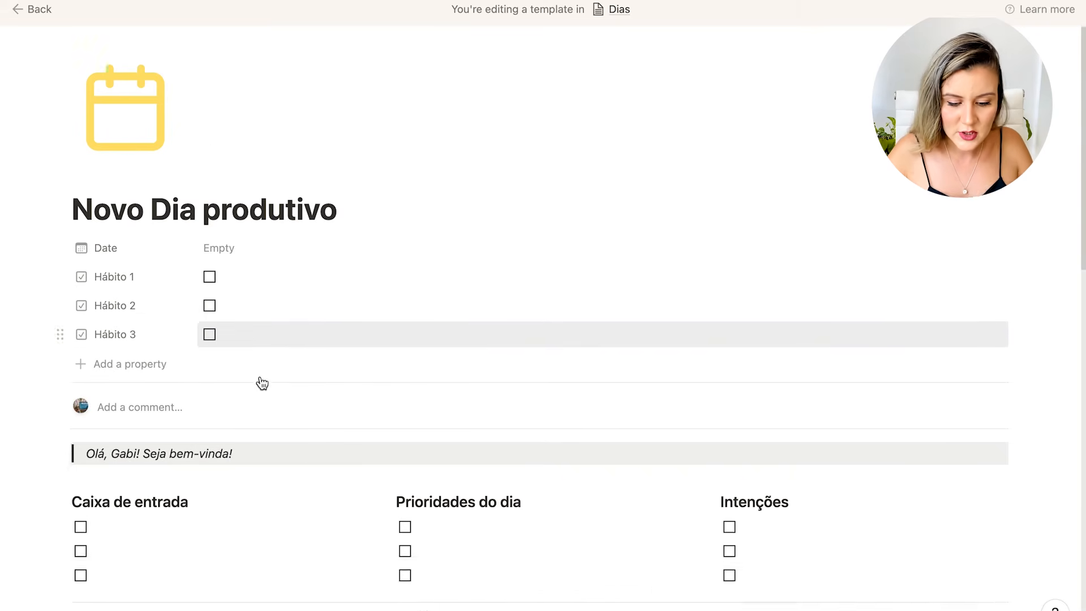
pyautogui.scroll(-10, 262, 383)
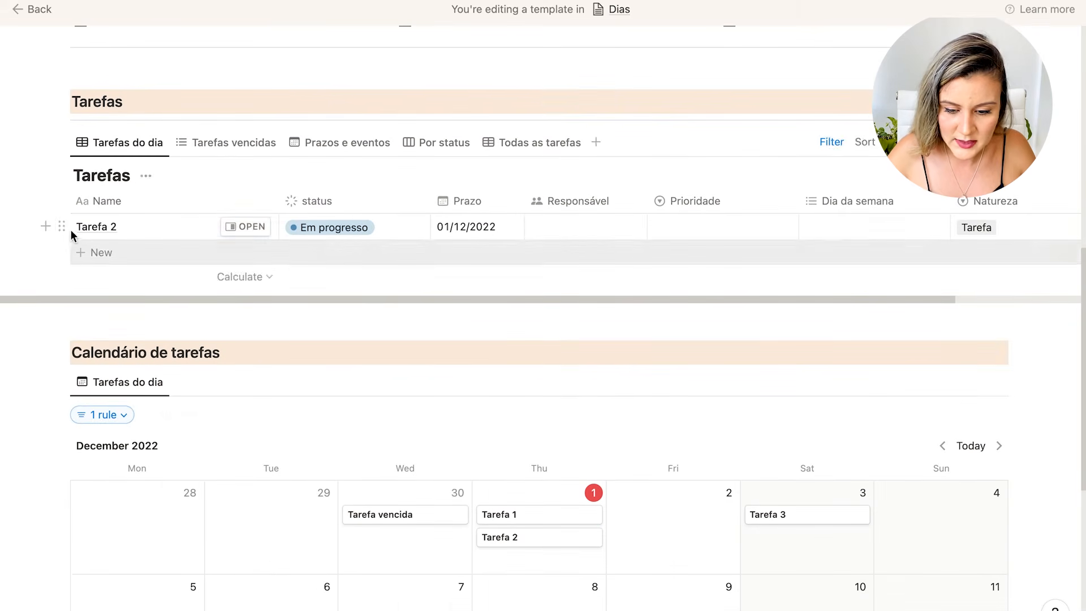
# Delete the Tarefa 2 and Tarefa vencida sample tasks.
pyautogui.click(64, 228)
pyautogui.click(148, 165)
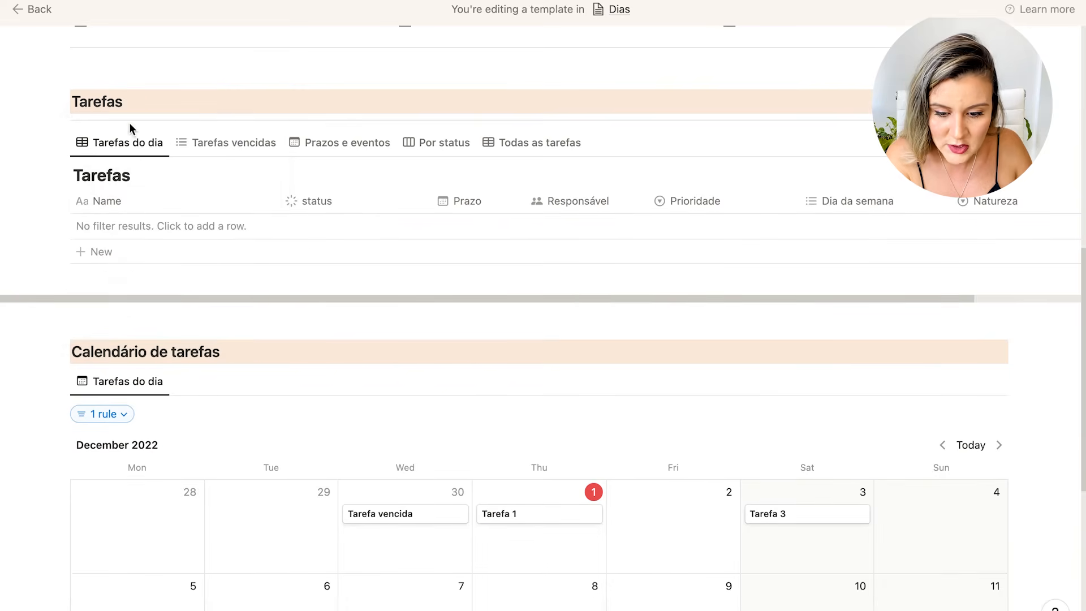
pyautogui.click(206, 157)
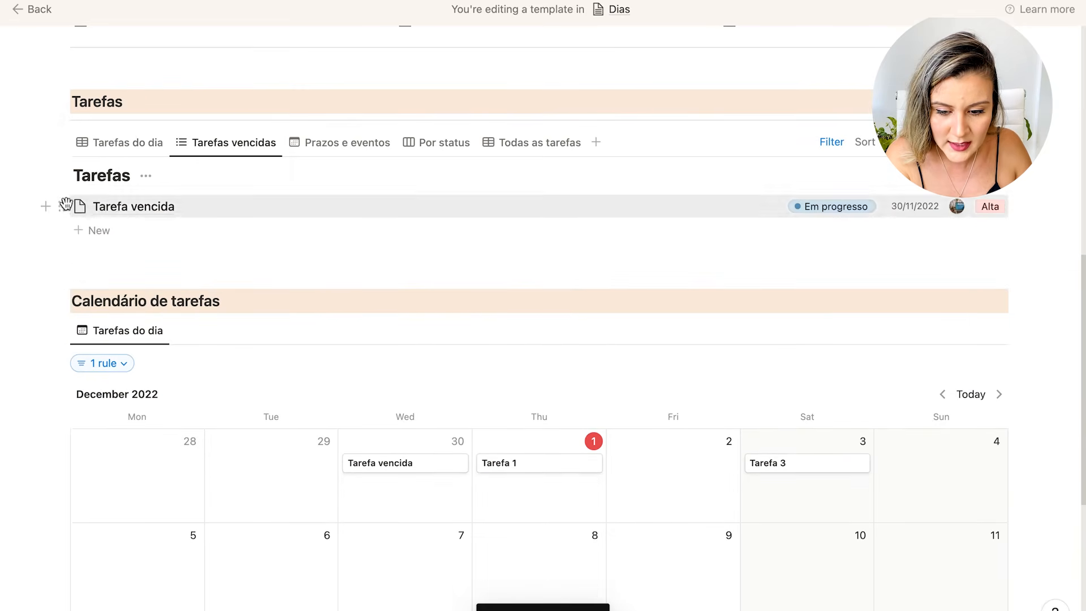
pyautogui.click(63, 206)
pyautogui.click(117, 133)
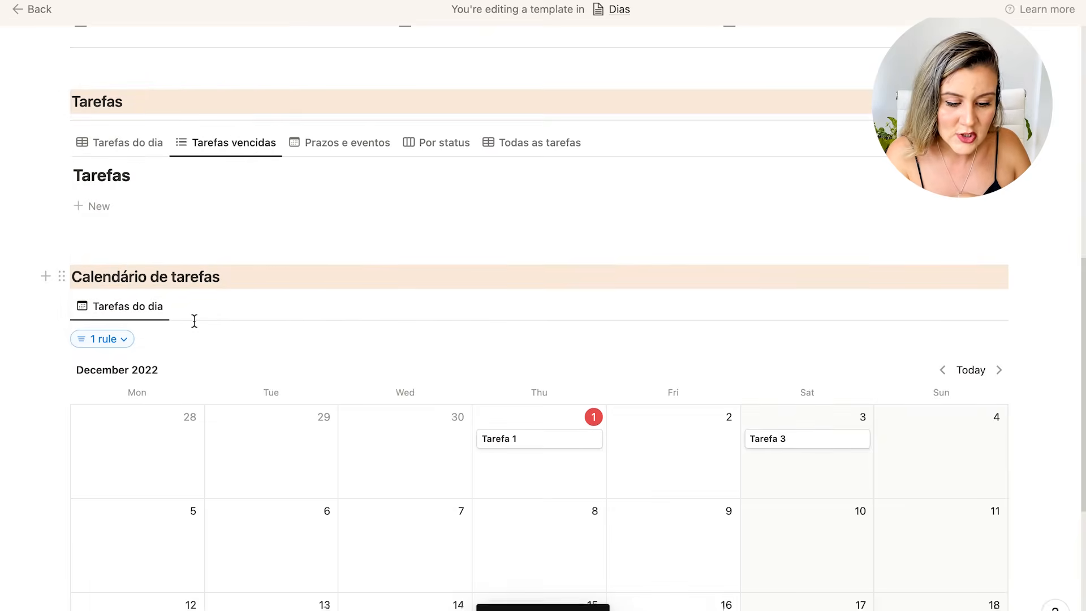
pyautogui.scroll(3, 194, 321)
pyautogui.scroll(1, 194, 321)
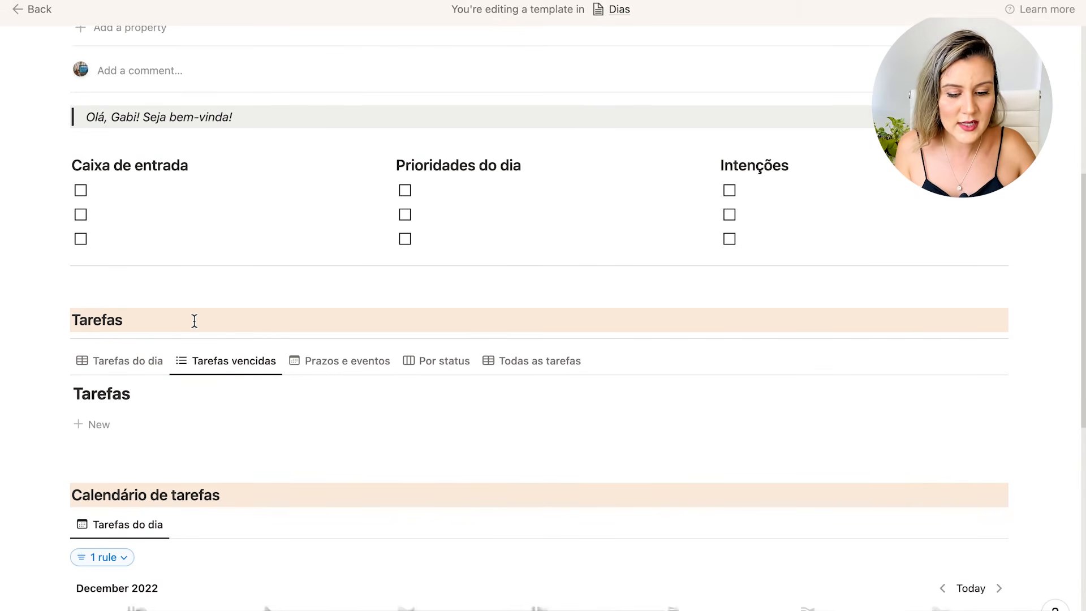
# Delete the Novo evento card and the Tarefa 3 and Tarefa 1 board cards.
pyautogui.click(325, 364)
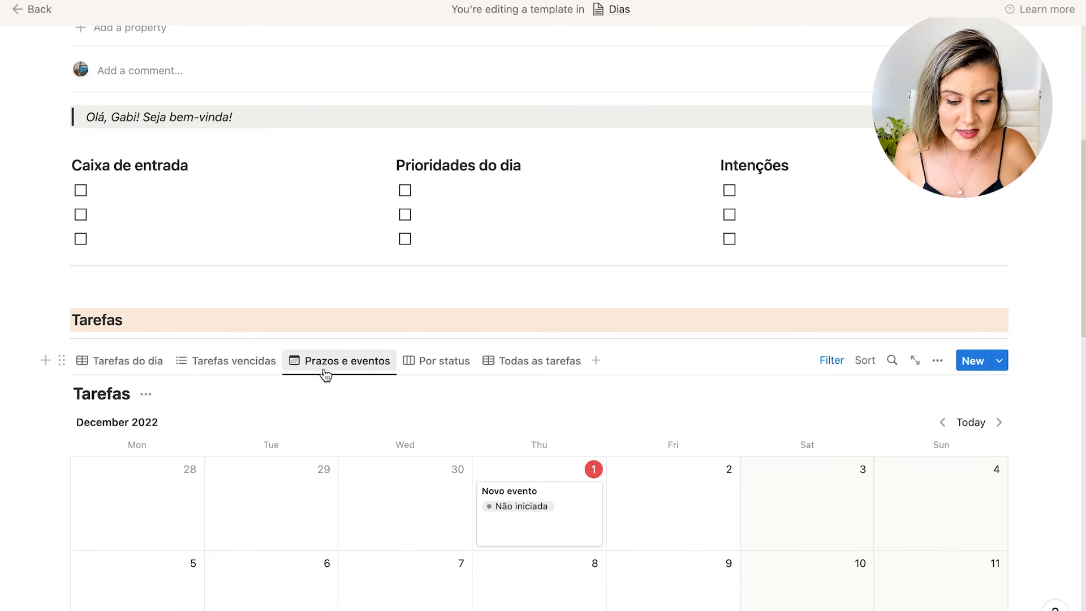
pyautogui.rightClick(530, 520)
pyautogui.click(583, 320)
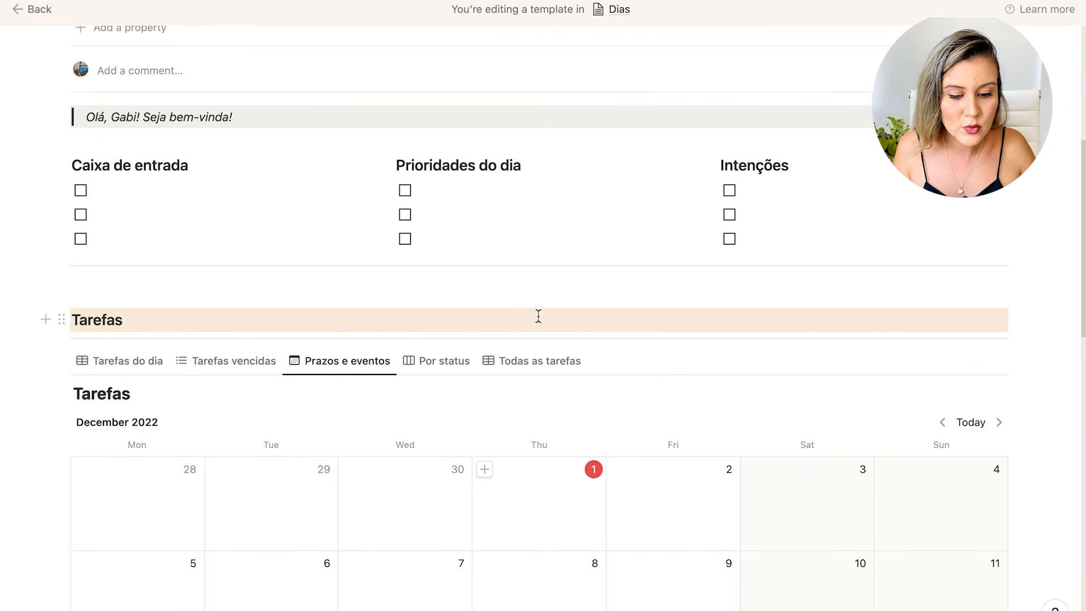
pyautogui.click(451, 365)
pyautogui.moveTo(707, 477); pyautogui.dragTo(425, 456)
pyautogui.press('BackSpace')
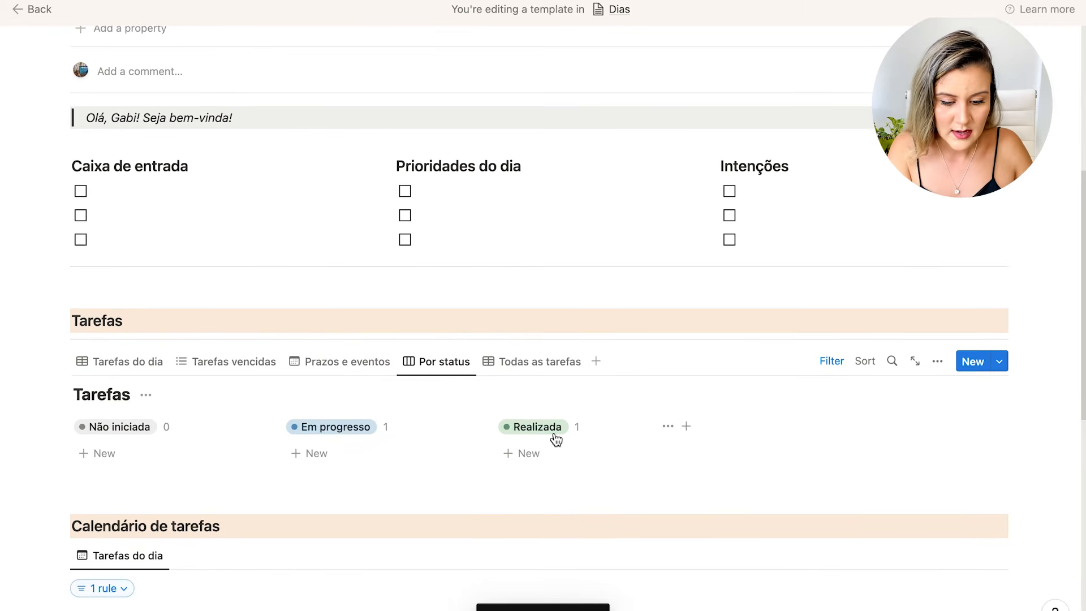
pyautogui.scroll(-3, 553, 432)
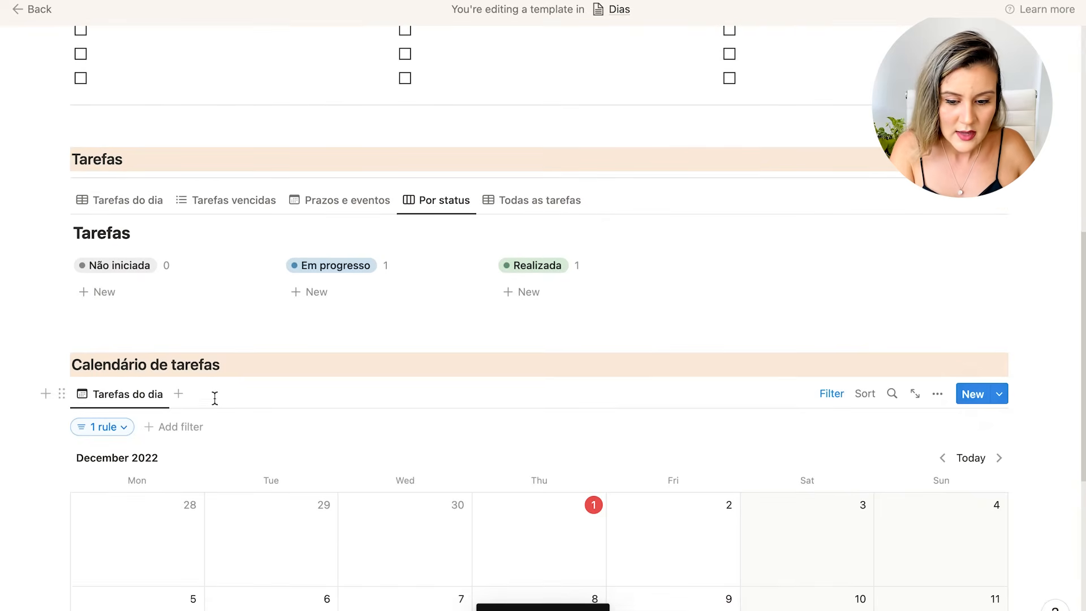
pyautogui.scroll(-10, 215, 398)
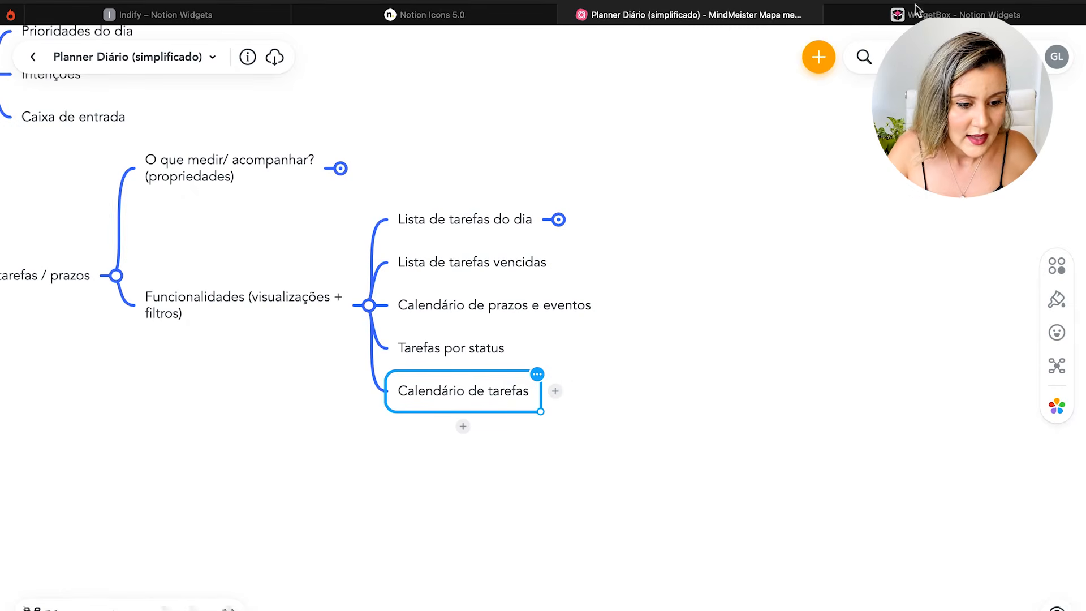
# Switch to the WidgetBox – Notion Widgets tab showing its clock and calendar widgets.
pyautogui.click(912, 17)
pyautogui.scroll(-2, 453, 292)
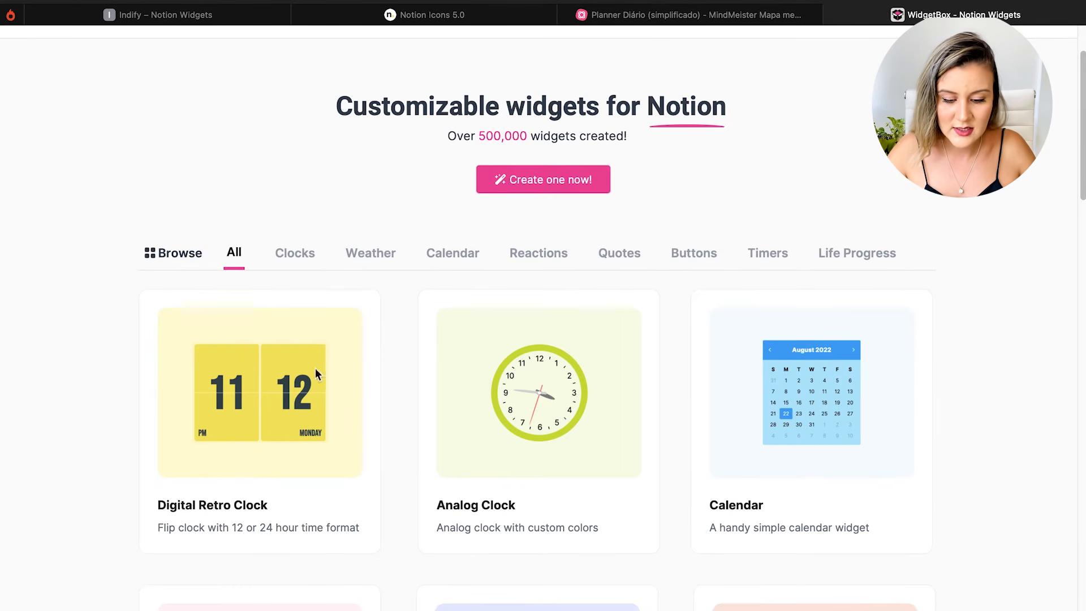
# Create a Digital Retro Clock widget with Notion Dark Mode on and copy its embed URL.
pyautogui.scroll(2, 458, 284)
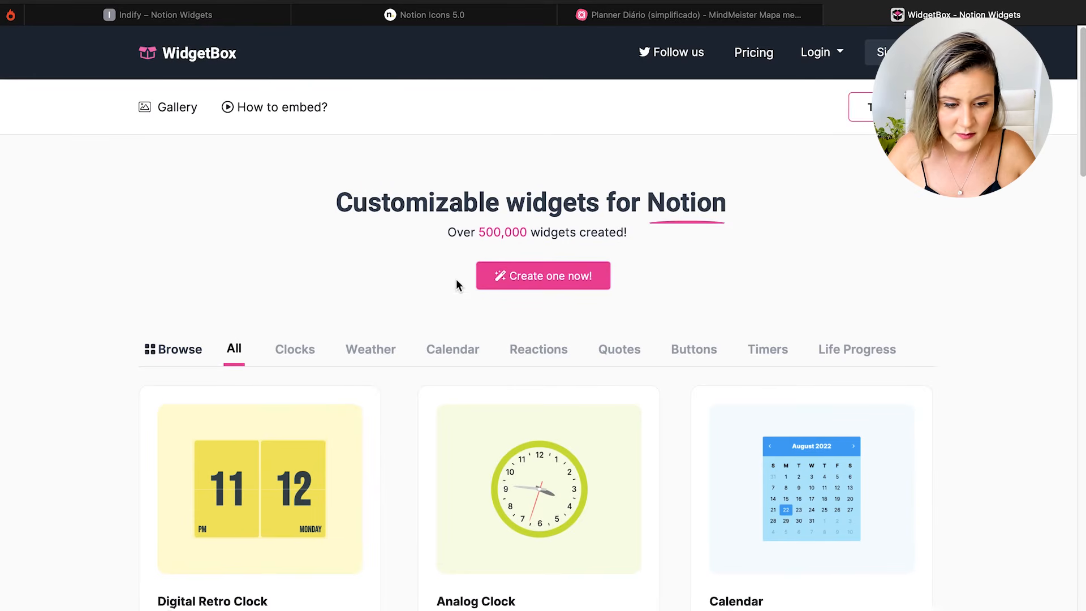
pyautogui.click(832, 56)
pyautogui.click(847, 102)
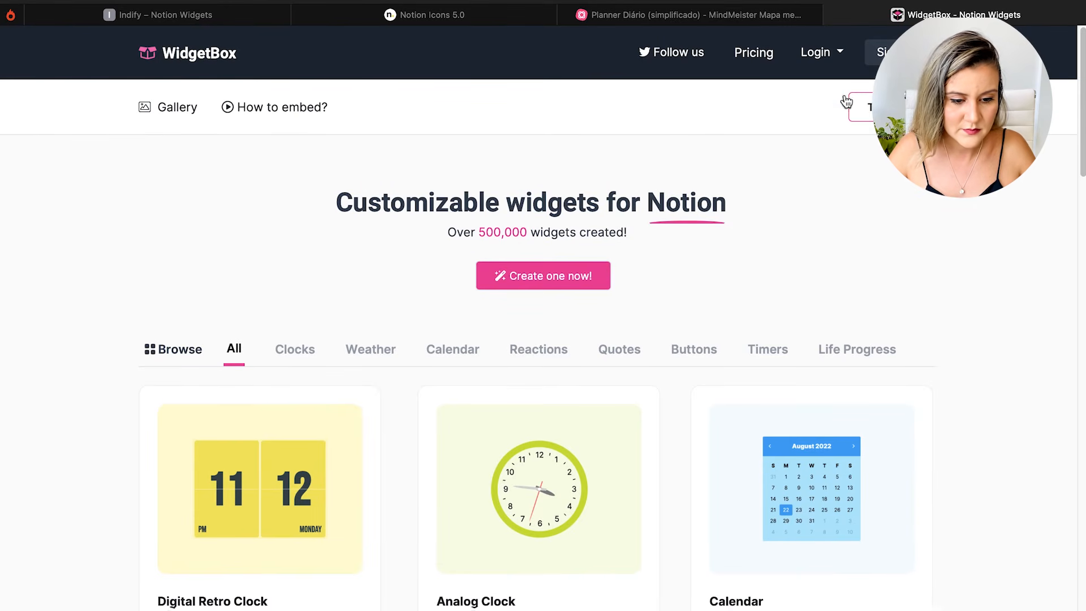
pyautogui.scroll(-5, 627, 287)
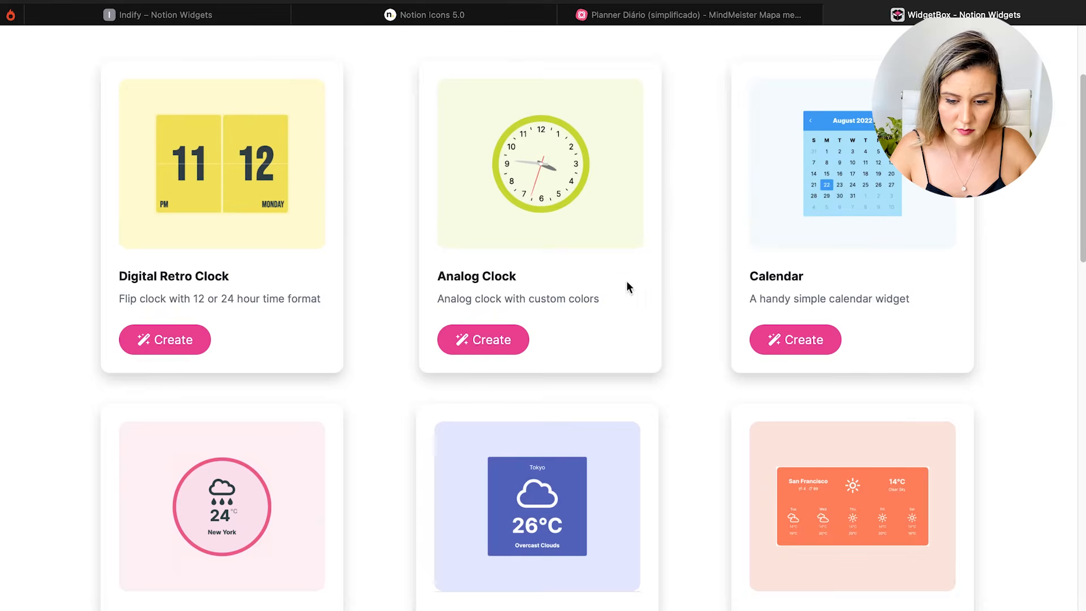
pyautogui.click(180, 341)
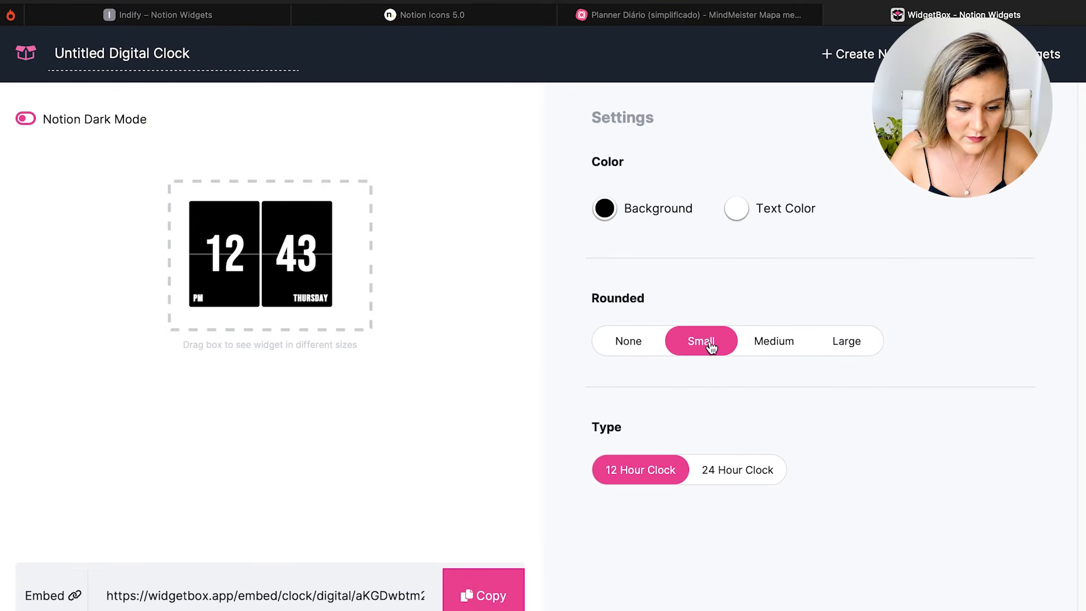
pyautogui.click(461, 601)
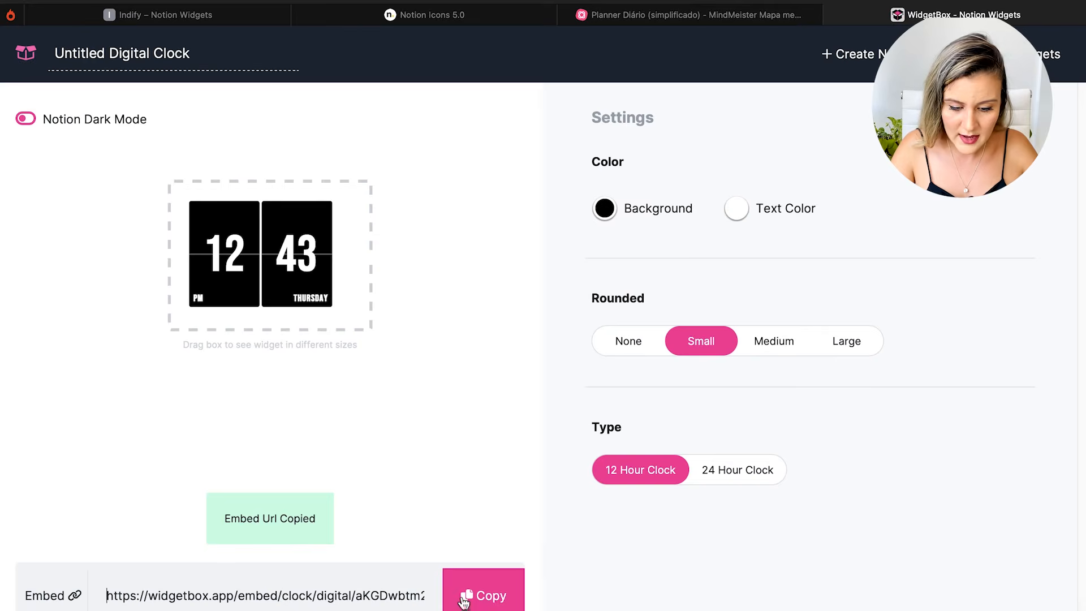
pyautogui.press('super+Tab')
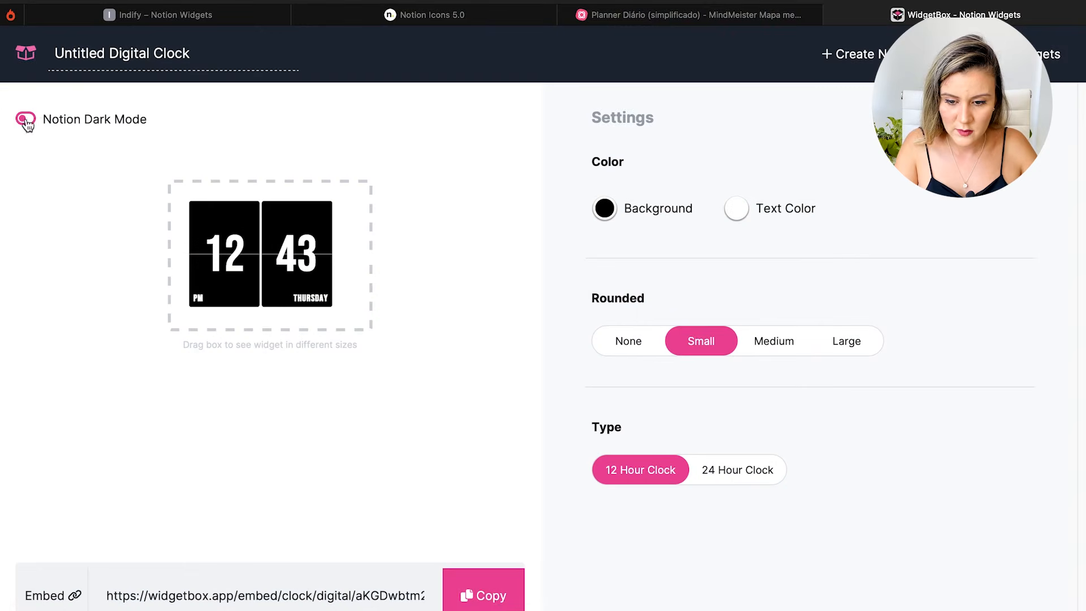
pyautogui.click(26, 120)
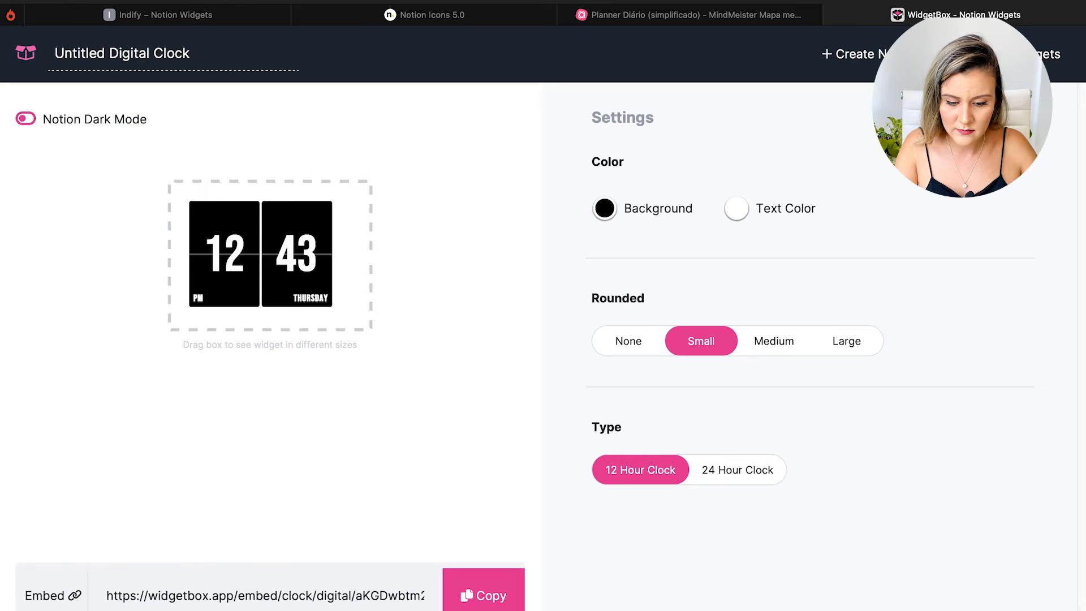
pyautogui.click(481, 600)
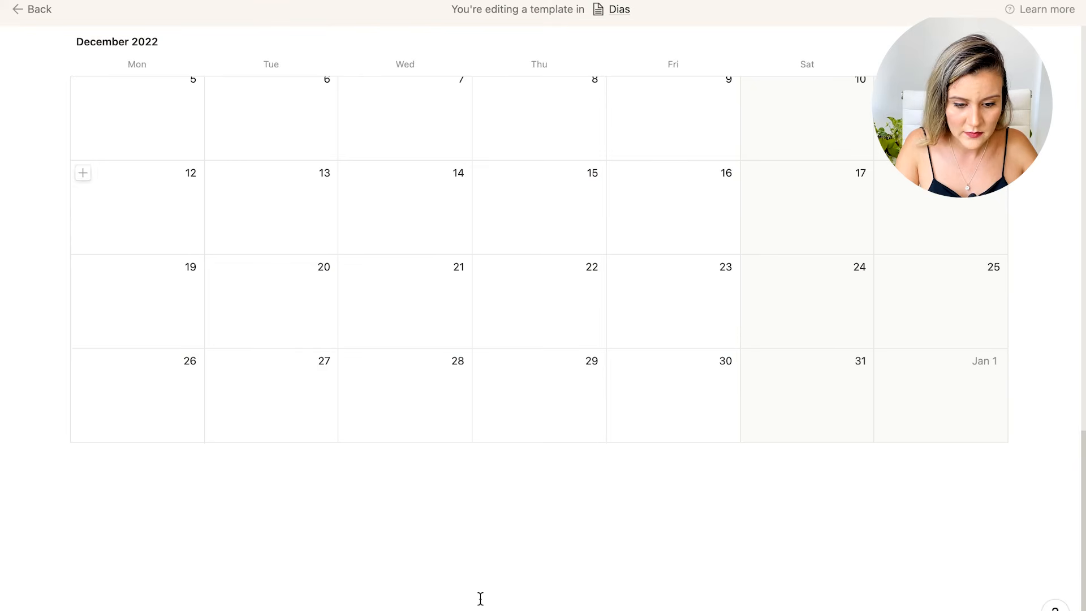
pyautogui.scroll(7, 703, 337)
# Paste the WidgetBox clock URL below the board as an embed.
pyautogui.click(134, 194)
pyautogui.hotkey('ctrl', 'v')
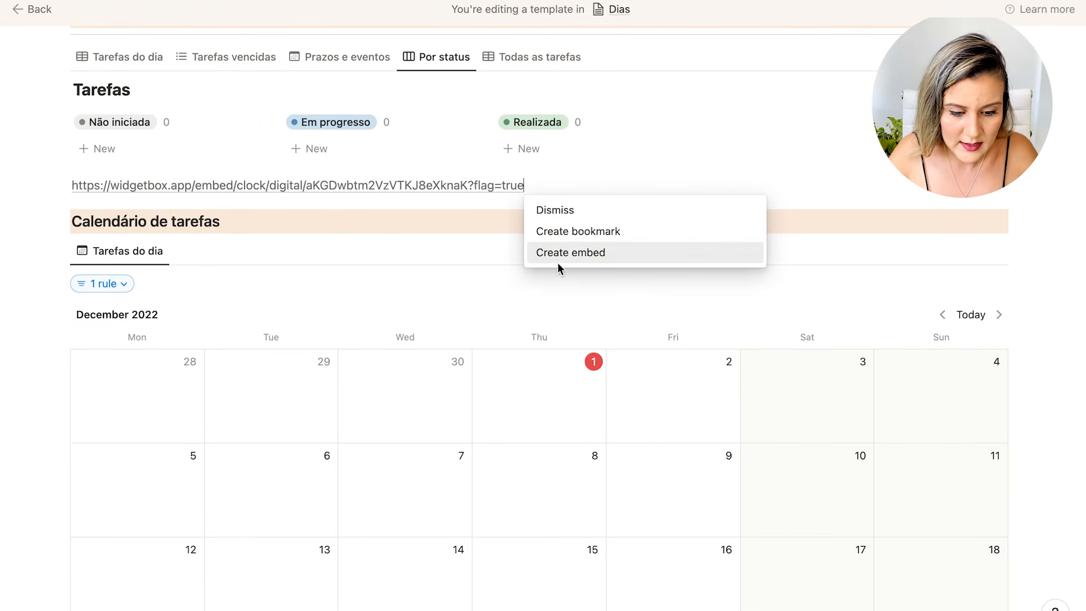
pyautogui.click(557, 259)
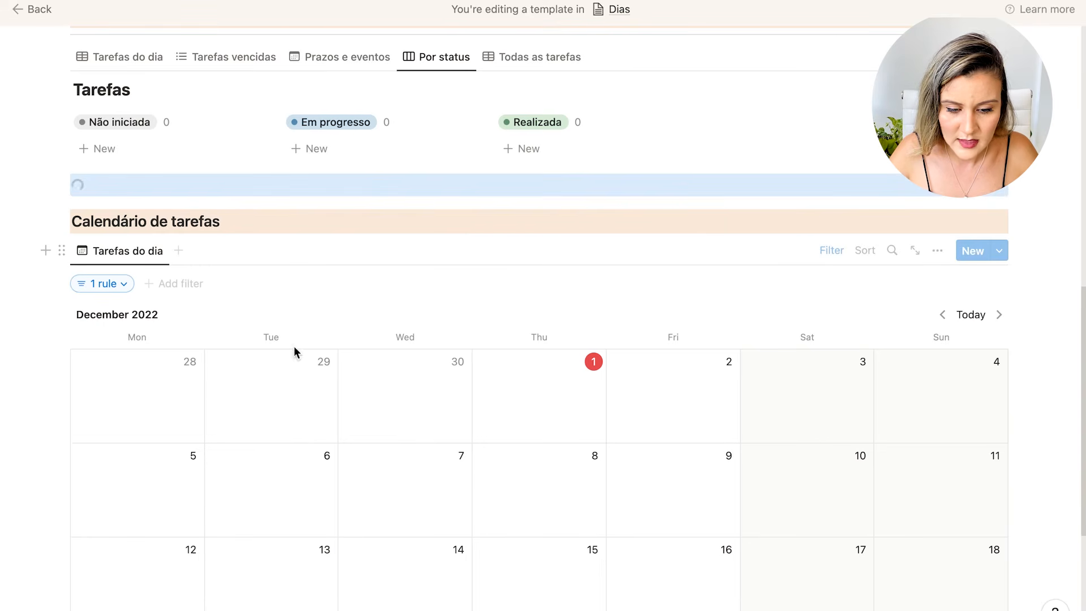
pyautogui.scroll(4, 294, 352)
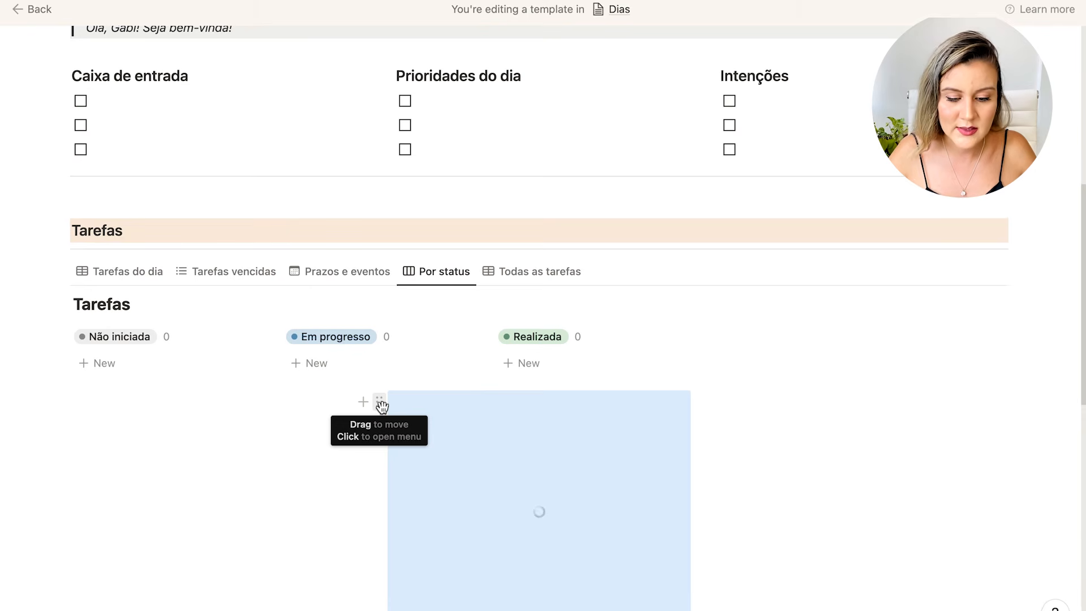
# Move the clock into a fourth column right of Intenções and adjust the column widths.
pyautogui.click(379, 403)
pyautogui.moveTo(380, 403); pyautogui.dragTo(995, 210)
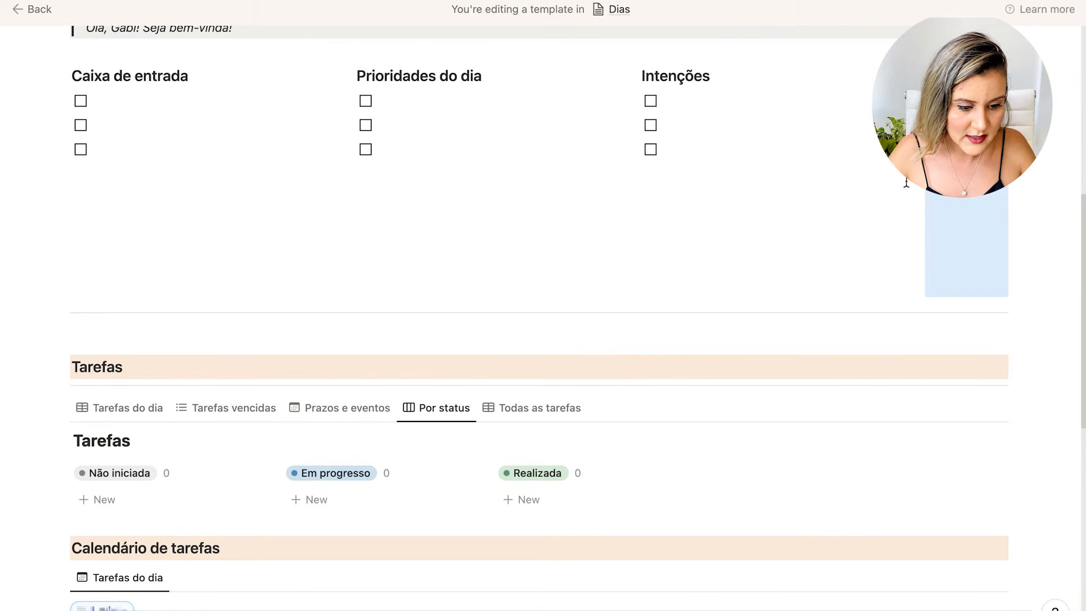
pyautogui.moveTo(907, 183); pyautogui.dragTo(778, 182)
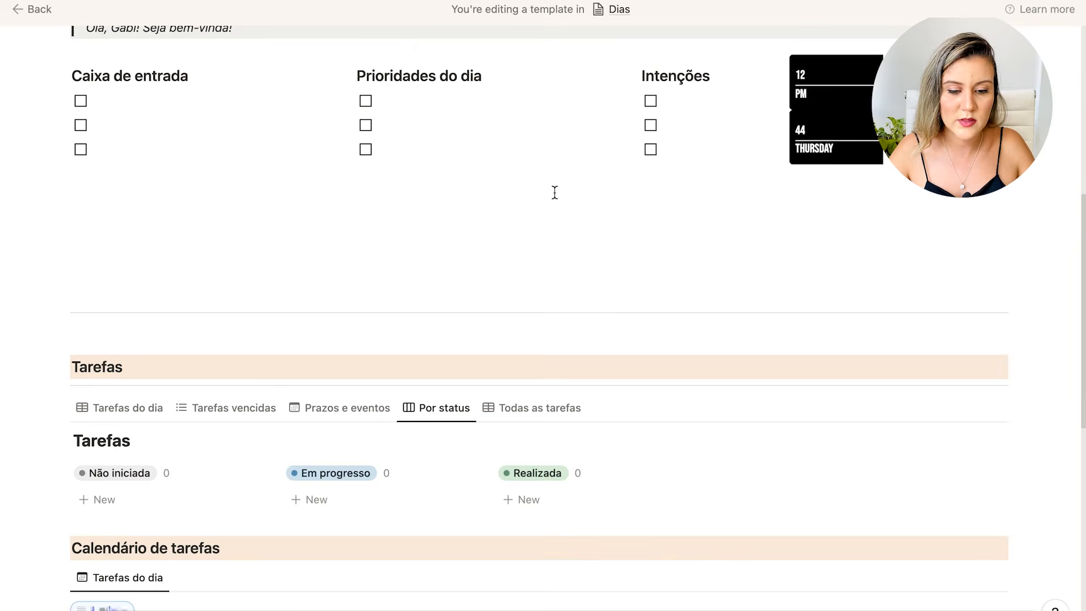
pyautogui.scroll(3, 642, 247)
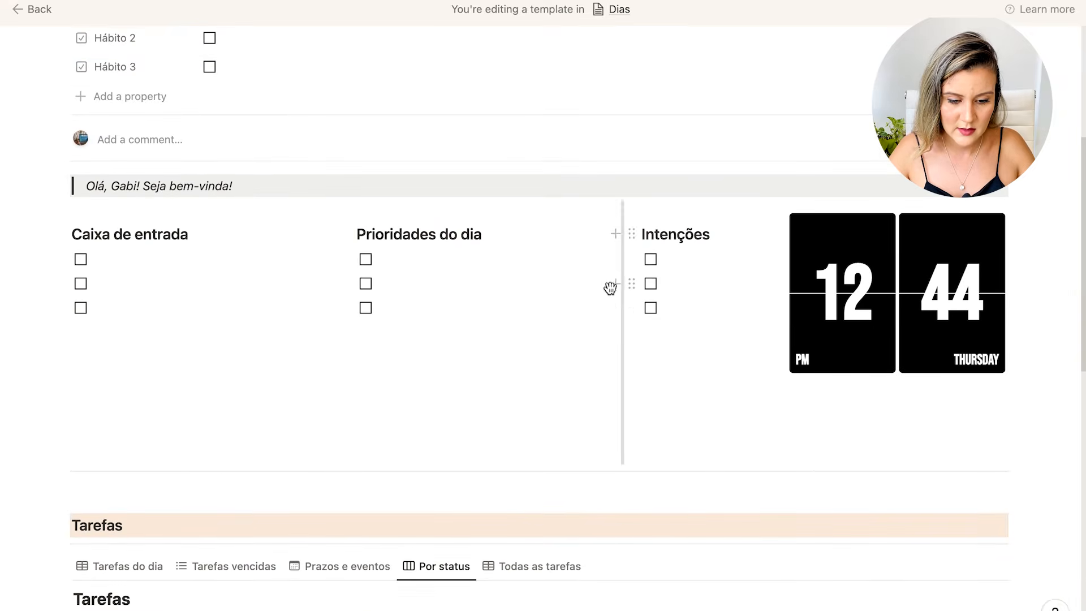
pyautogui.moveTo(622, 339); pyautogui.dragTo(571, 339)
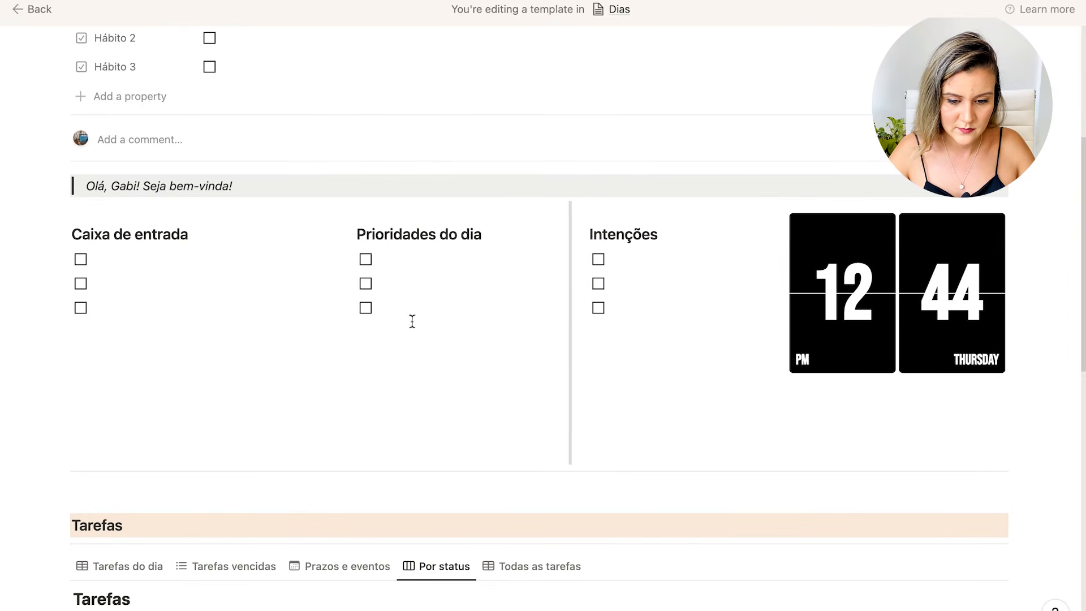
pyautogui.moveTo(329, 355); pyautogui.dragTo(288, 352)
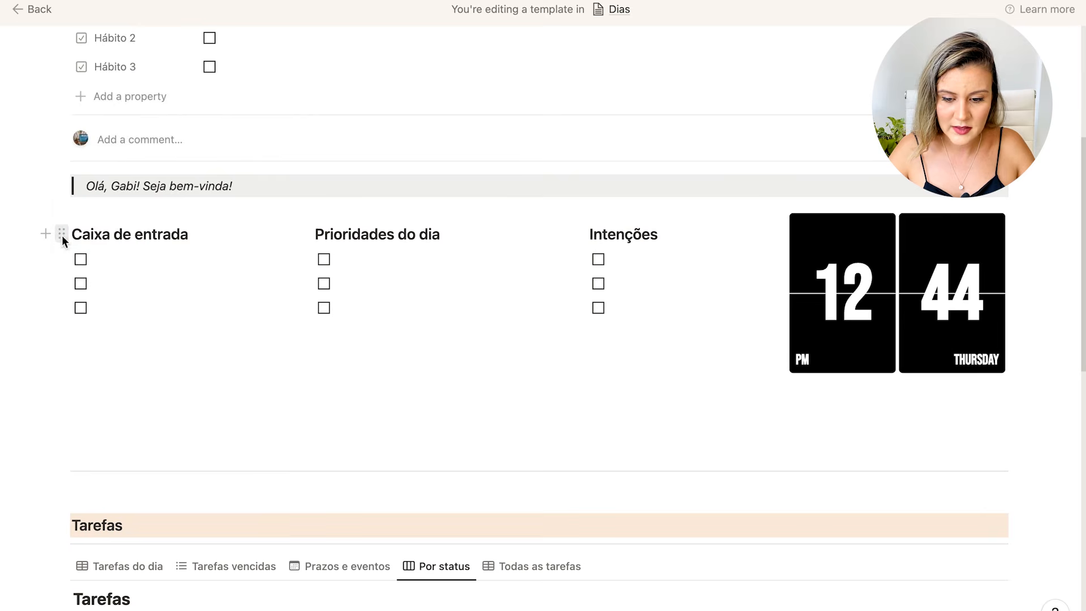
# Colour the Caixa de entrada, Prioridades do dia and Intenções headings orange, then add an empty line below Caixa de entrada.
pyautogui.click(63, 236)
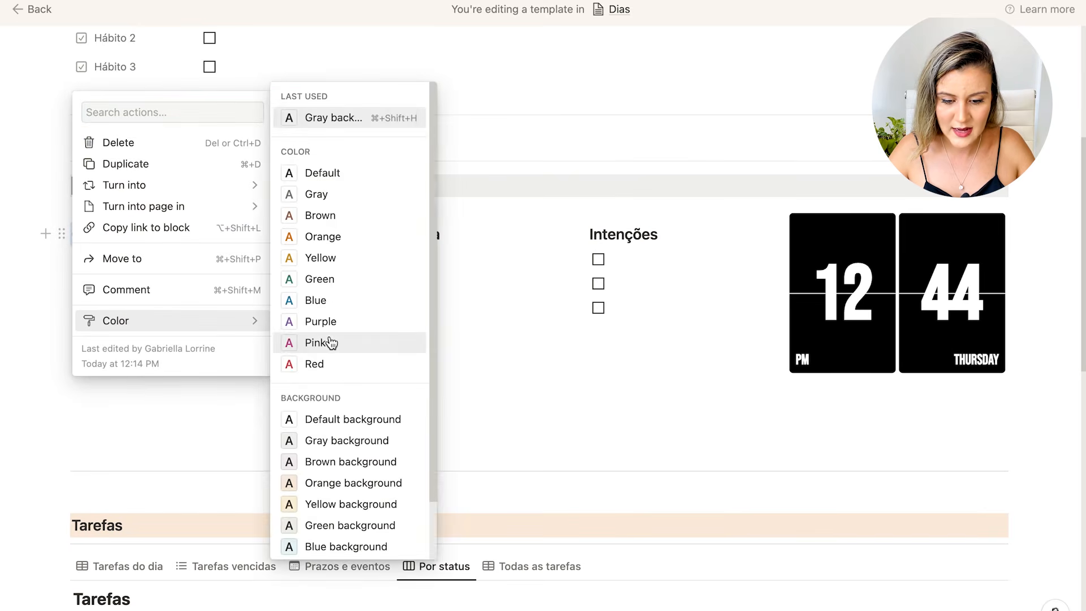
pyautogui.click(328, 482)
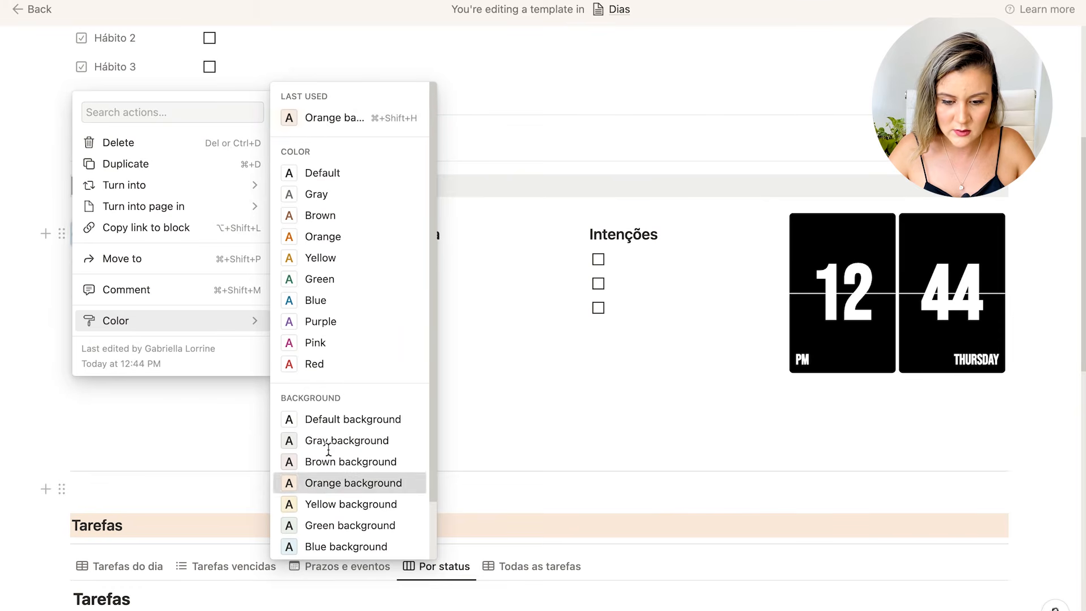
pyautogui.click(303, 234)
pyautogui.moveTo(235, 331)
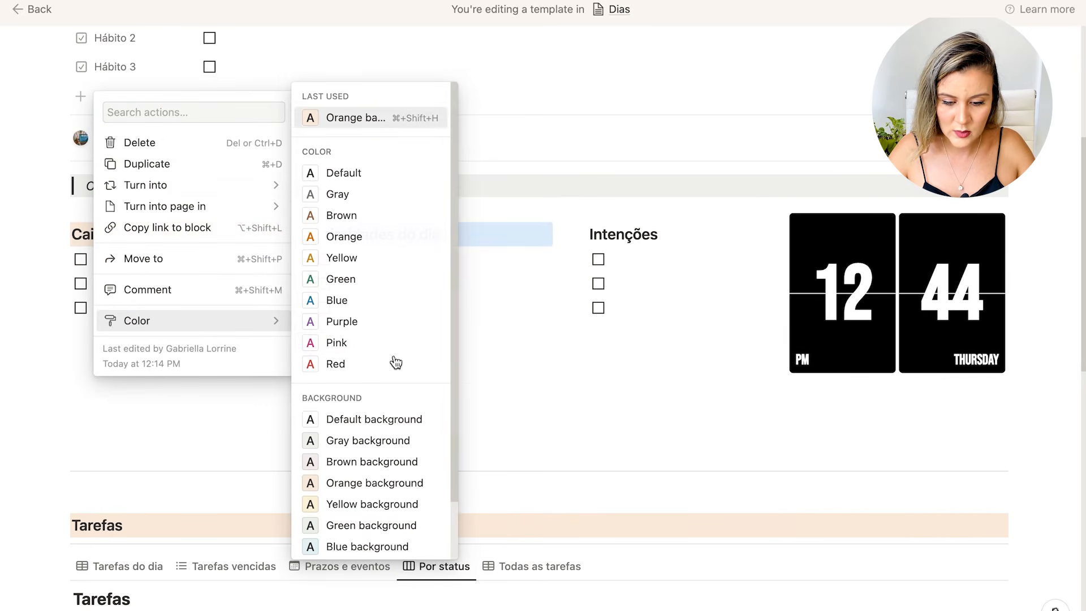
pyautogui.click(364, 483)
pyautogui.click(578, 233)
pyautogui.moveTo(468, 328)
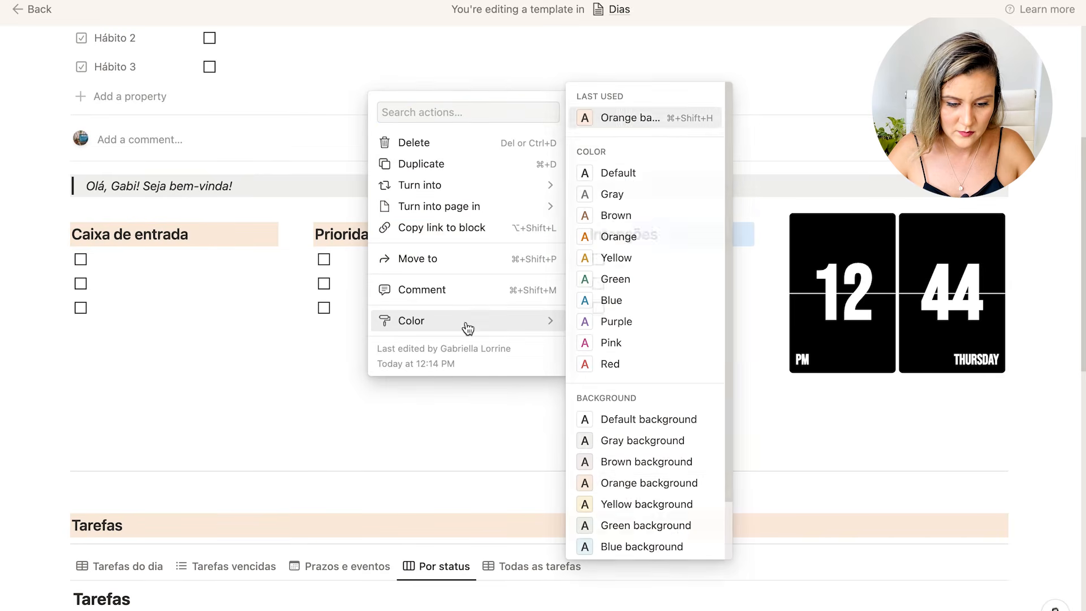
pyautogui.click(620, 484)
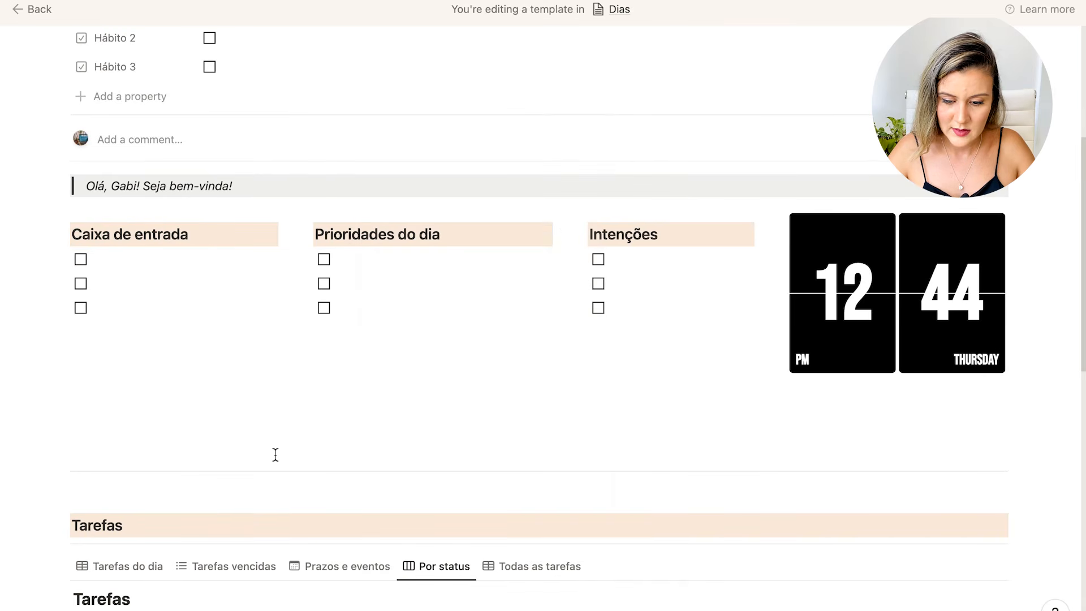
pyautogui.click(135, 446)
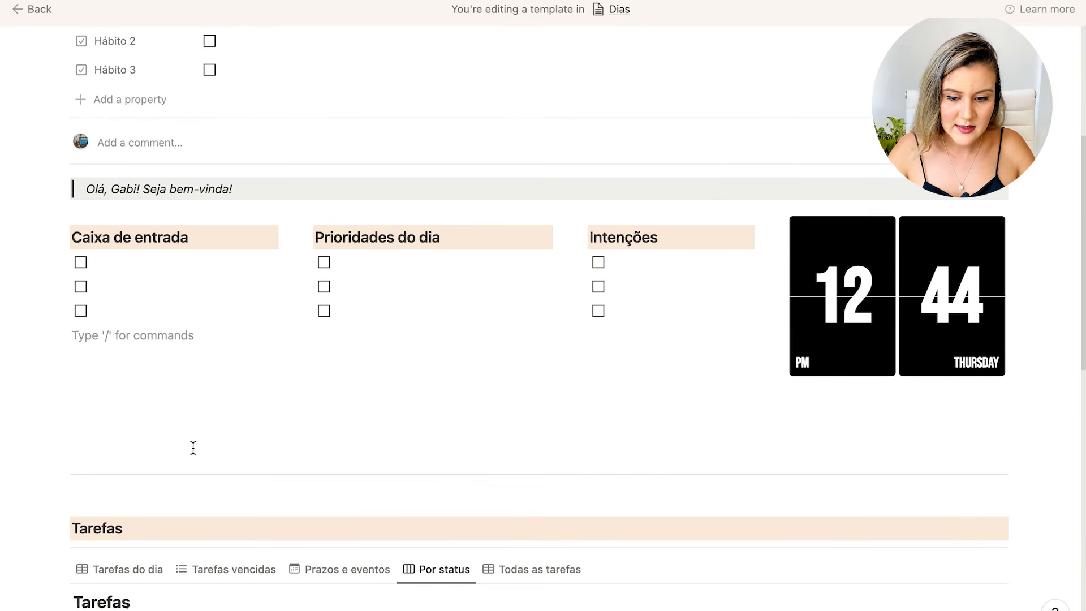
# Delete the stray empty line above the Tarefas database.
pyautogui.scroll(5, 189, 447)
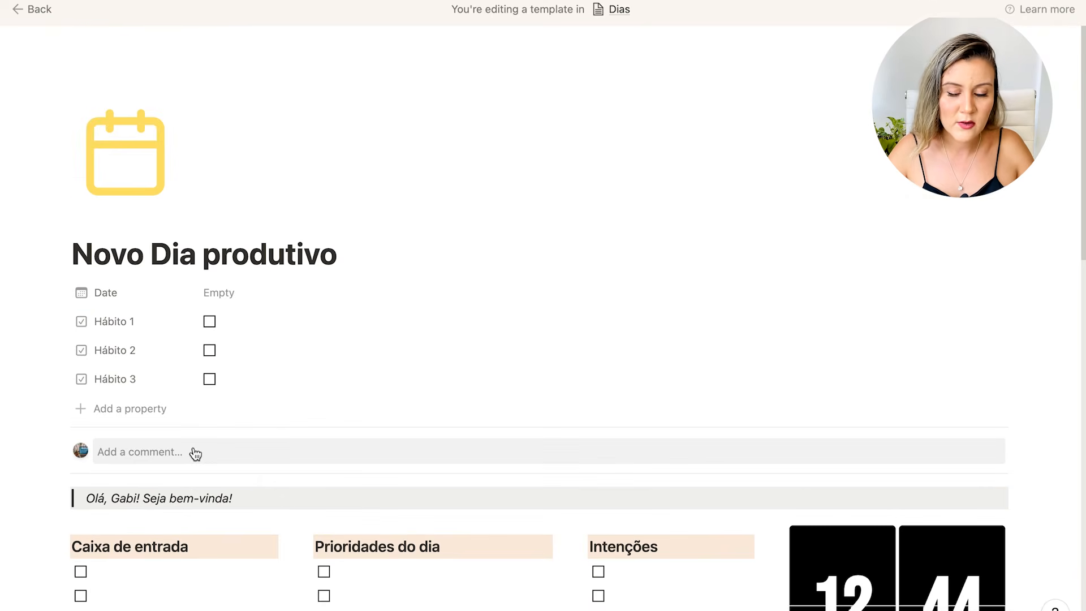
pyautogui.scroll(-12, 195, 453)
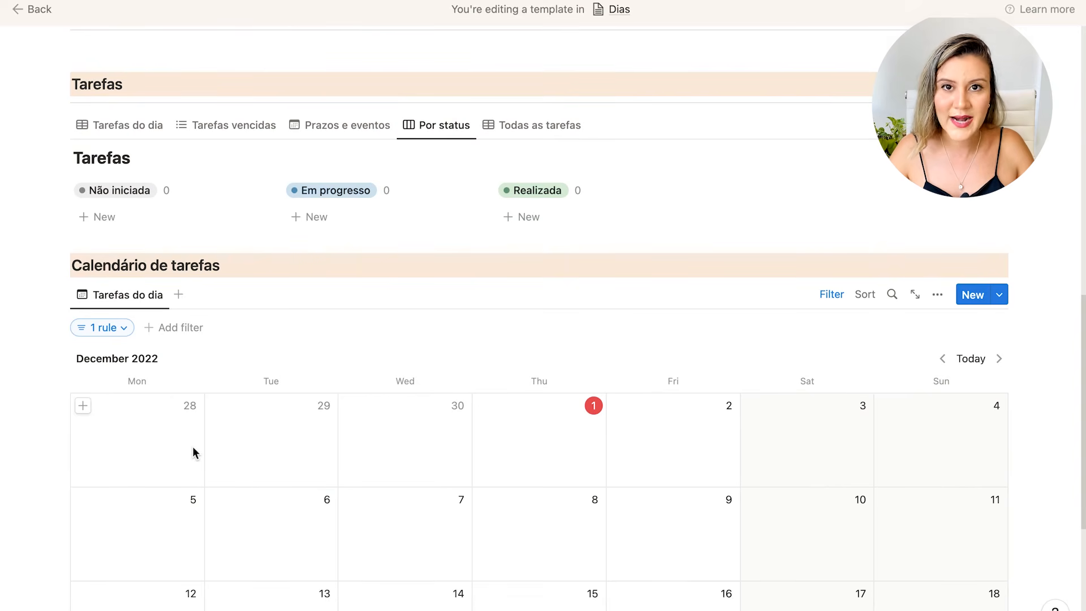
pyautogui.scroll(-5, 201, 438)
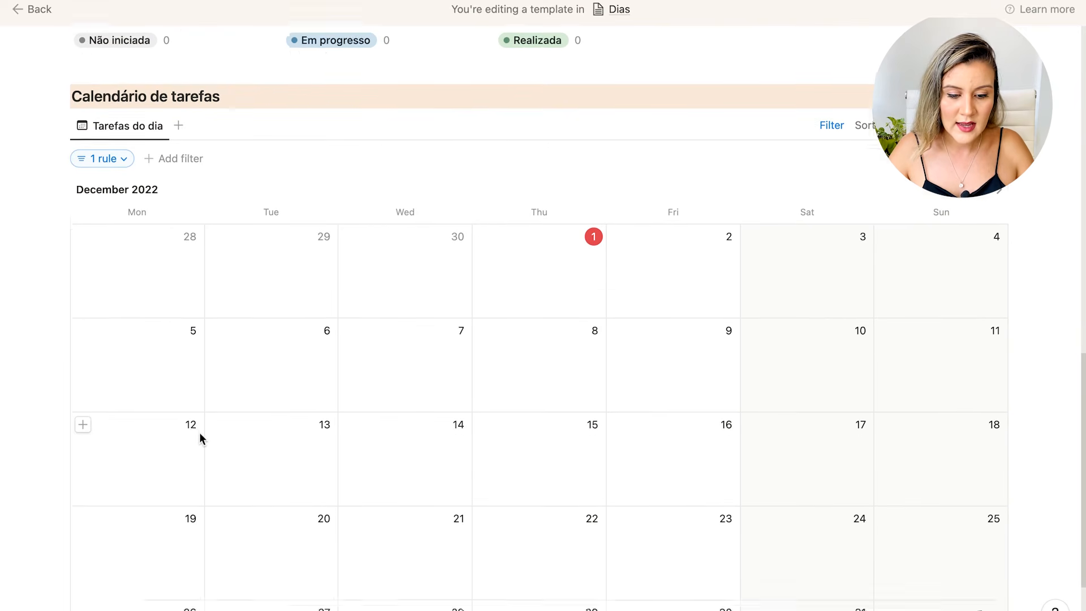
pyautogui.scroll(10, 200, 436)
pyautogui.scroll(-1, 200, 434)
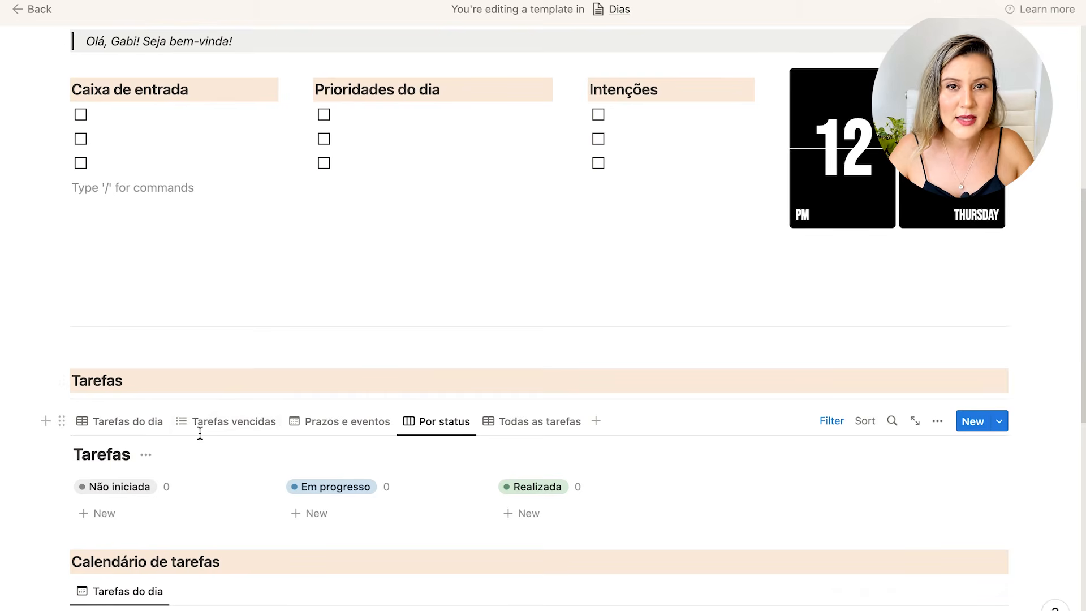
pyautogui.scroll(-3, 209, 395)
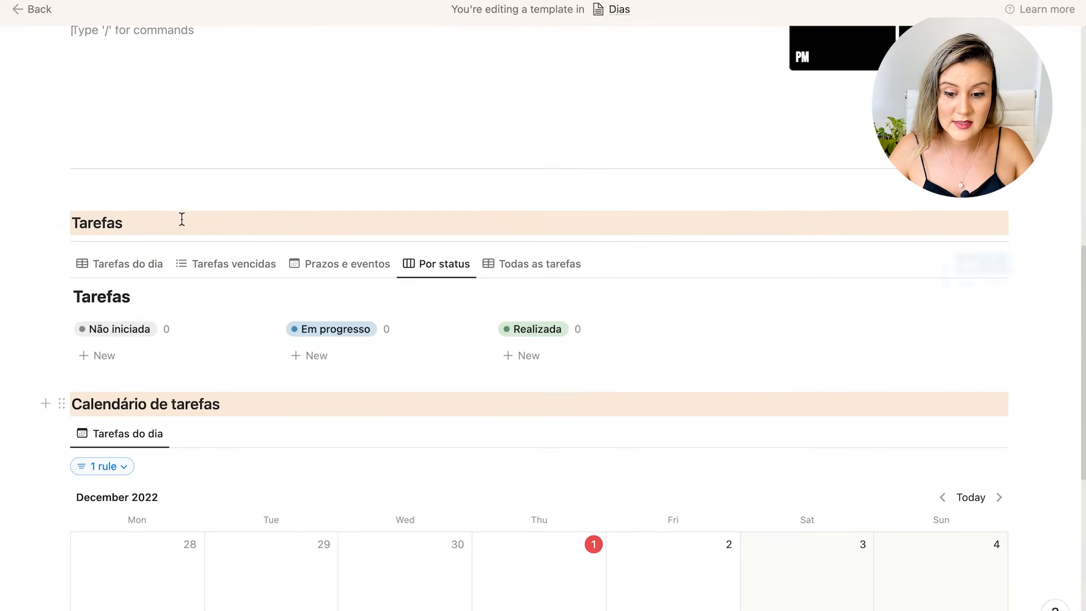
pyautogui.click(169, 187)
pyautogui.press('BackSpace')
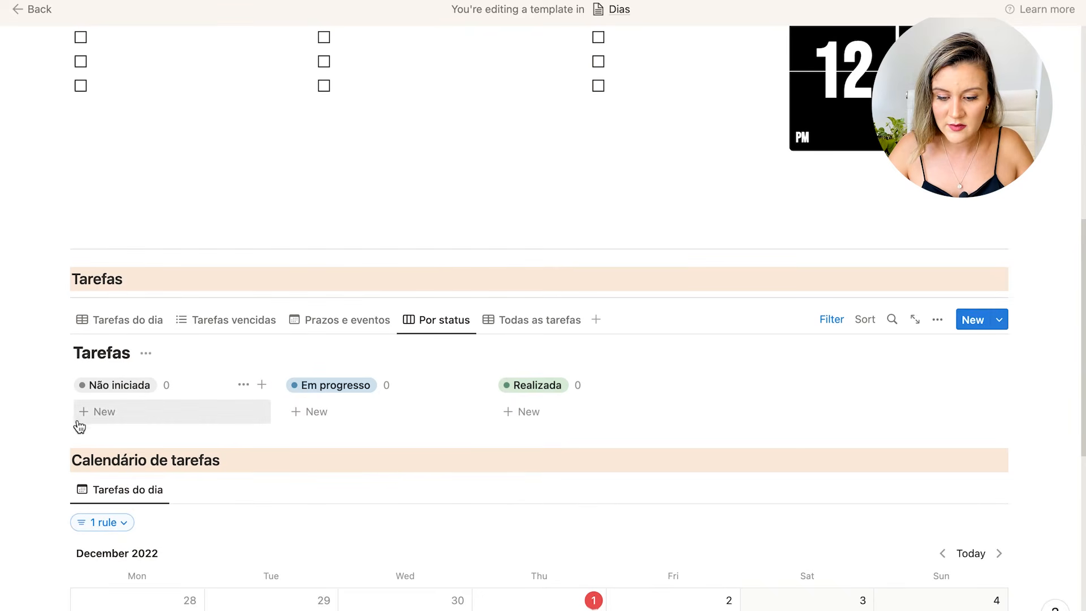
# Insert an empty simple table below the Tarefas database using /t.
pyautogui.click(116, 442)
pyautogui.write('/')
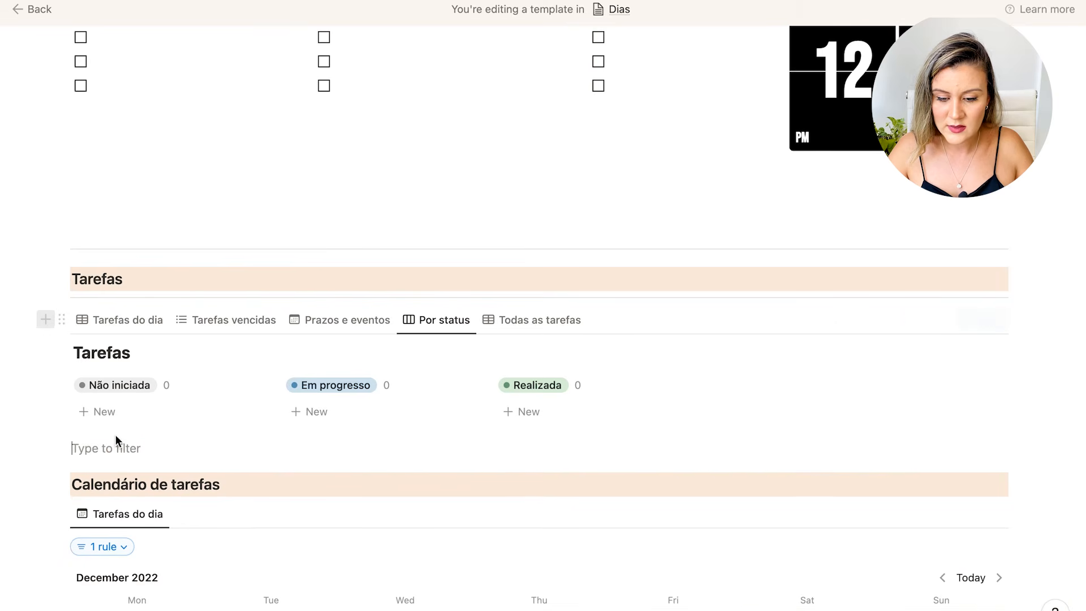
pyautogui.press('BackSpace')
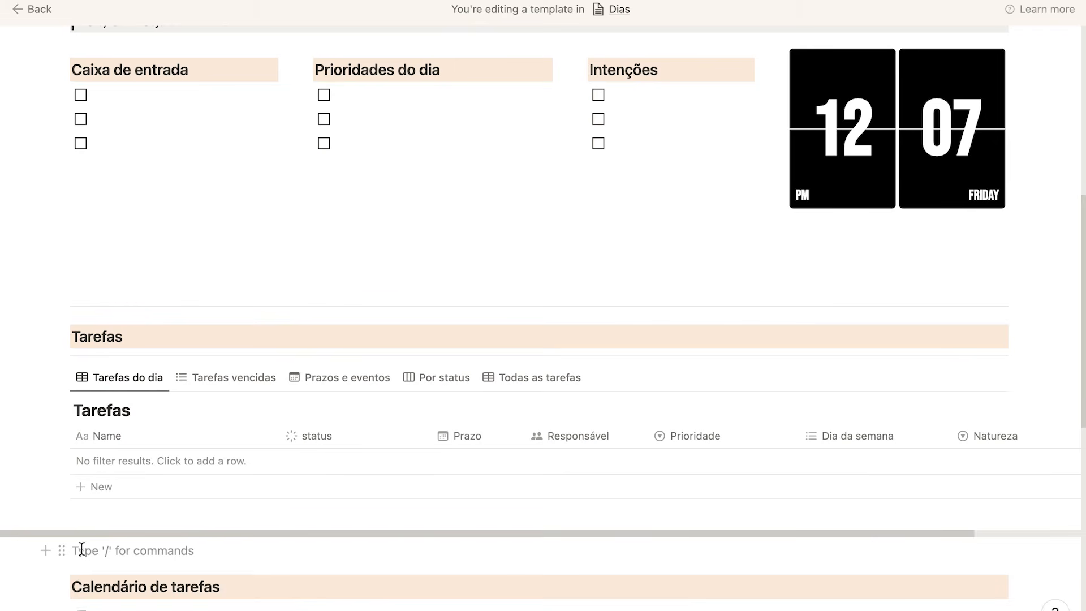
pyautogui.write('/t')
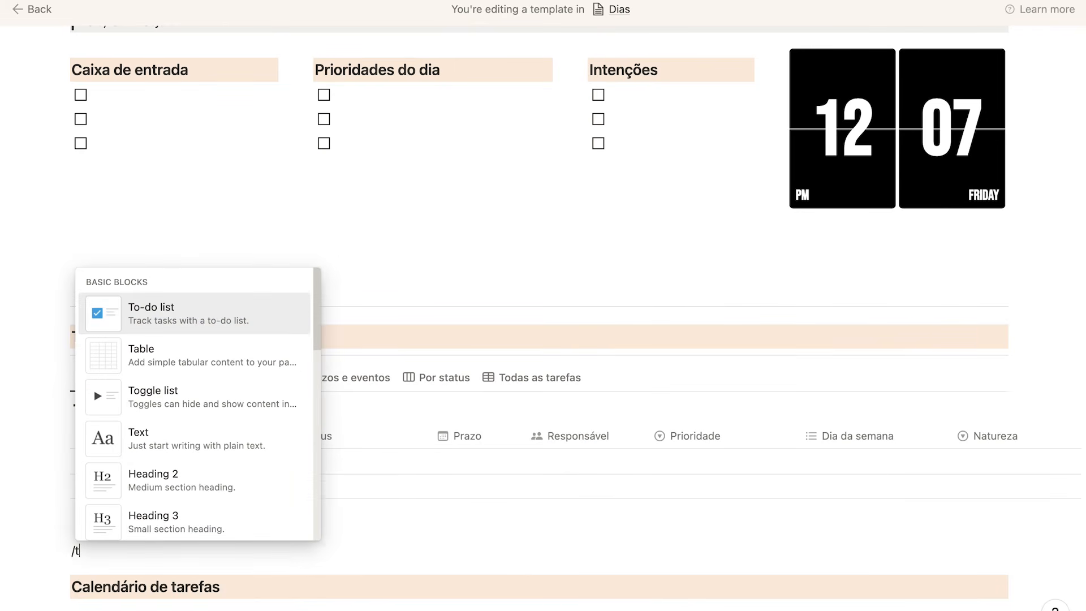
pyautogui.click(141, 355)
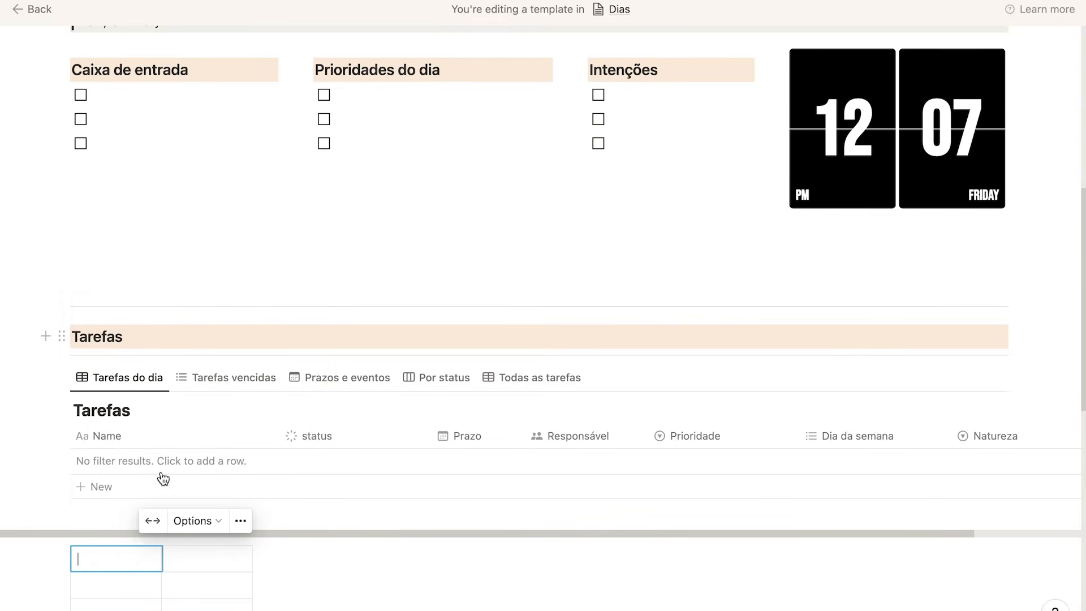
# Head the table columns Horário and Tarefa and enter 06:00 in the first row.
pyautogui.write('Horário')
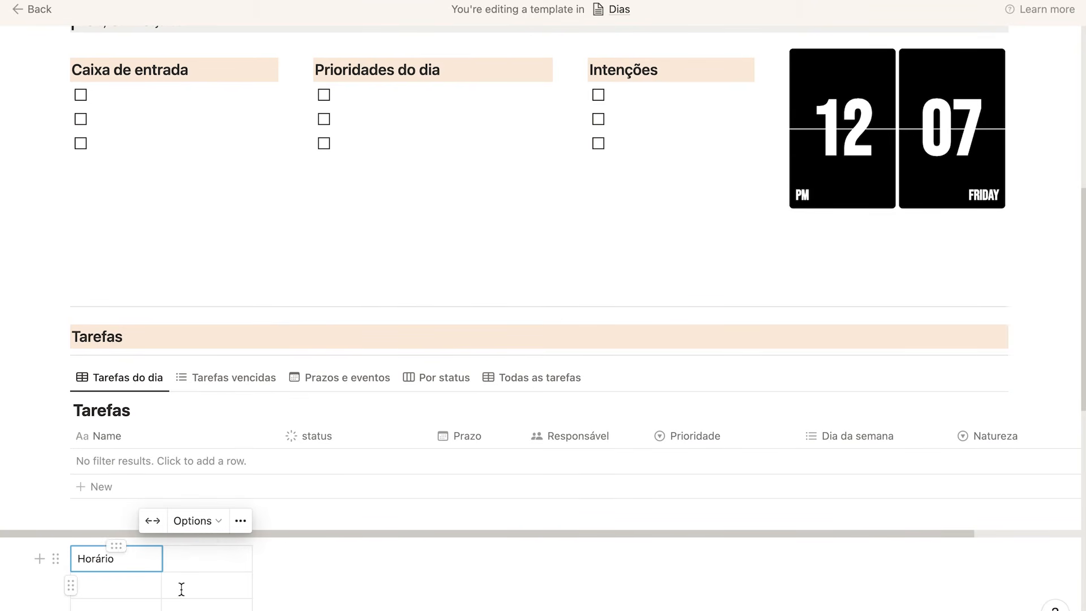
pyautogui.click(198, 559)
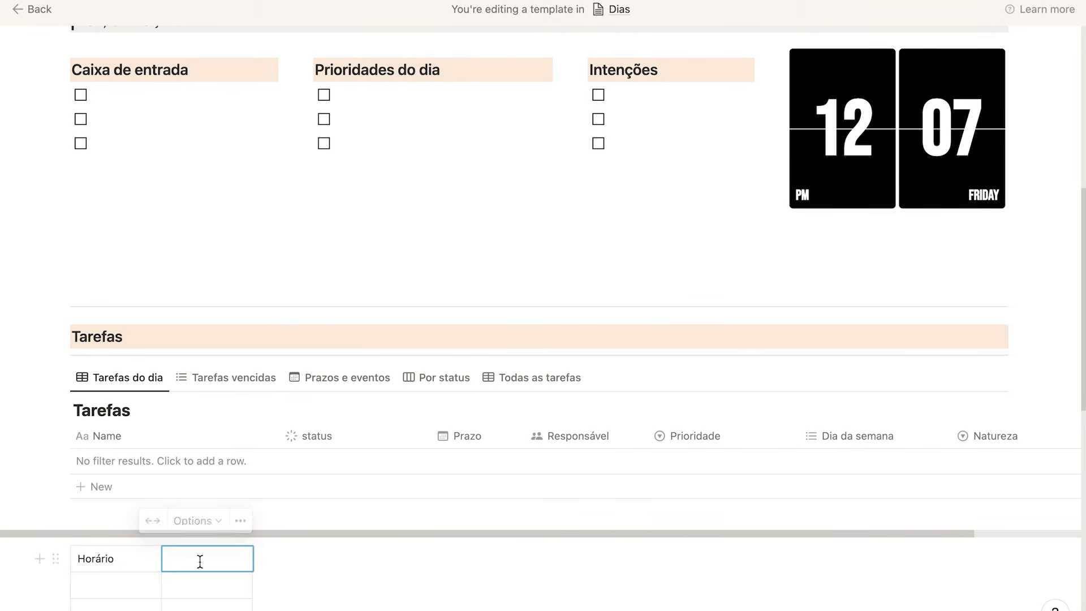
pyautogui.press('Tab')
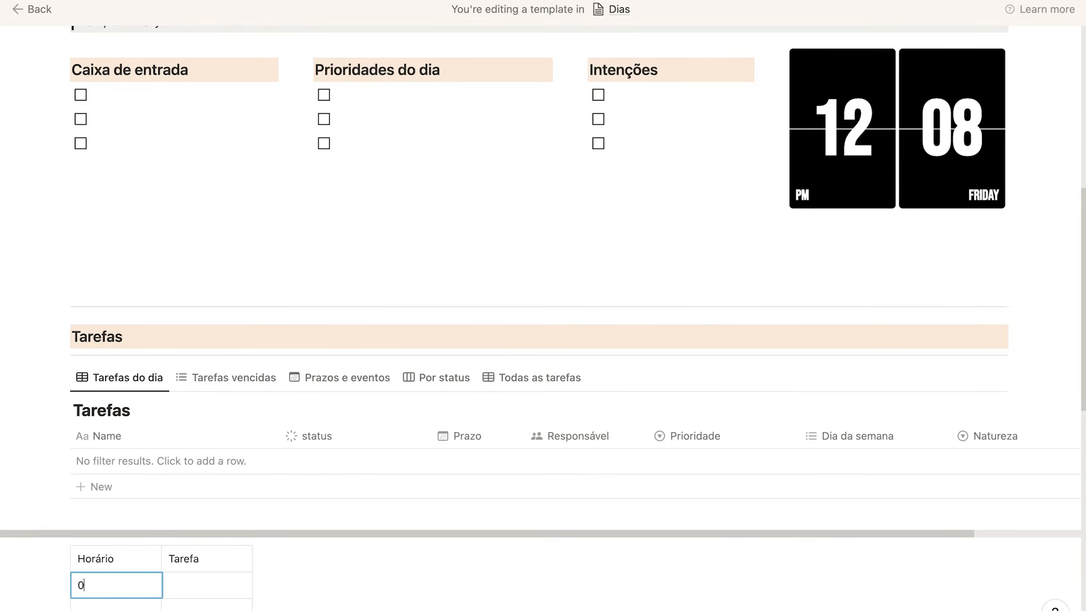
pyautogui.write('06:00')
pyautogui.press('Return')
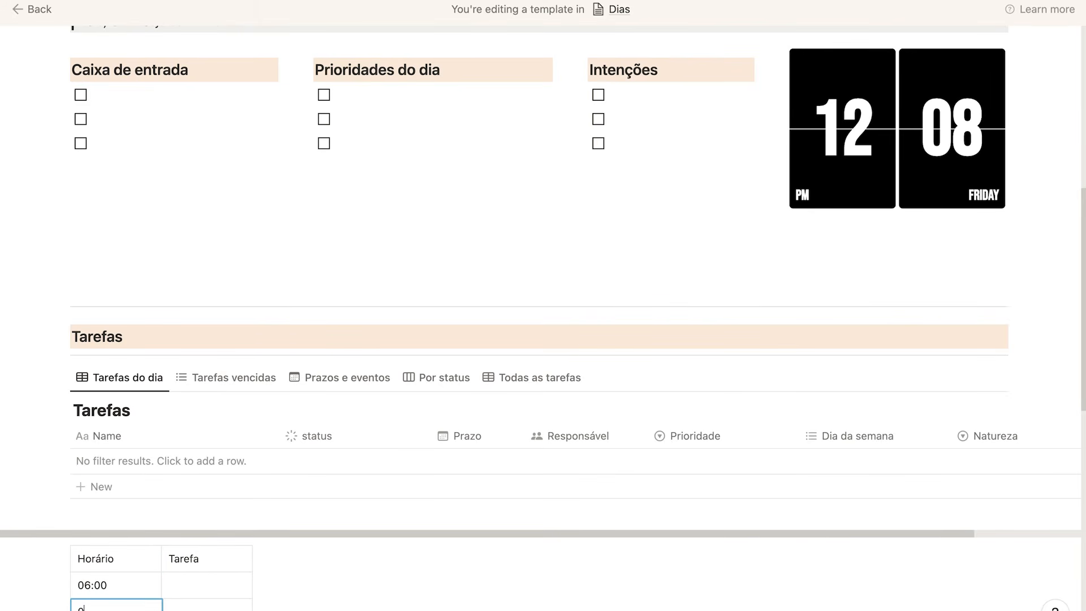
pyautogui.press('Tab')
pyautogui.scroll(-2, 133, 511)
pyautogui.moveTo(133, 511); pyautogui.dragTo(124, 581)
# Fill the Horário column with half-hour slots from 07:00 to 12:00.
pyautogui.click(125, 400)
pyautogui.press('Return')
pyautogui.write('07:00')
pyautogui.press('Return')
pyautogui.write('07:30')
pyautogui.press('Return')
pyautogui.write('08:00')
pyautogui.press('Return')
pyautogui.write('08:30')
pyautogui.press('Return')
pyautogui.write('09:00')
pyautogui.press('Return')
pyautogui.write('09:30')
pyautogui.press('Return')
pyautogui.write('10:00')
pyautogui.scroll(-1, 124, 550)
pyautogui.press('Return')
pyautogui.write('10:30')
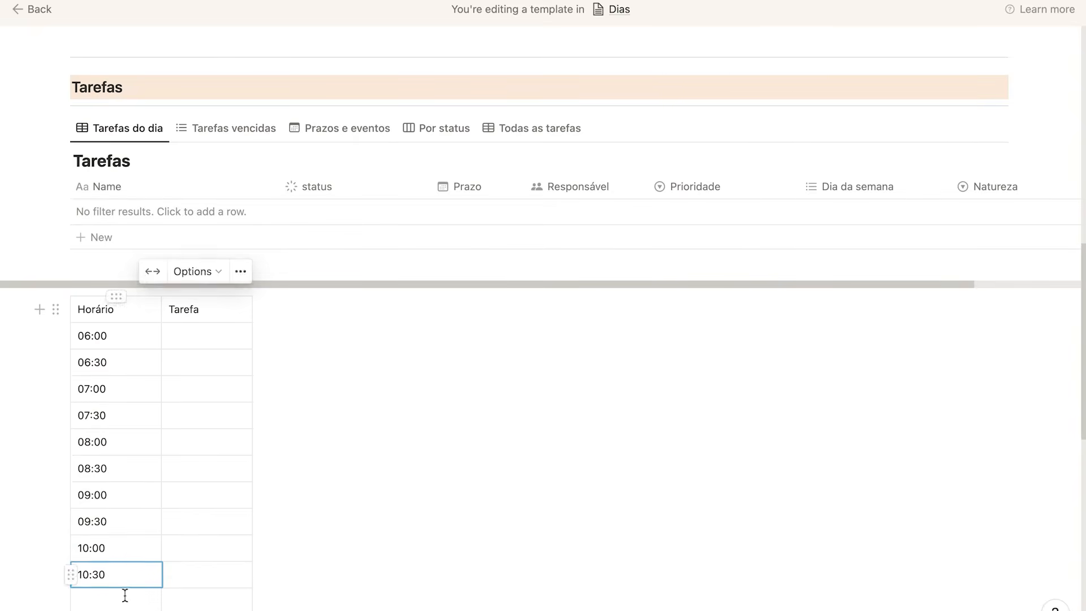
pyautogui.press('Return')
pyautogui.write('11:00')
pyautogui.press('Return')
pyautogui.write('11:30')
pyautogui.press('Return')
pyautogui.write('12:00')
pyautogui.press('Return')
# Continue the Horário column with hourly slots from 13:00 to 19:00.
pyautogui.write('13:00')
pyautogui.press('Return')
pyautogui.write('14:00')
pyautogui.press('Return')
pyautogui.write('15:00')
pyautogui.press('Return')
pyautogui.write('16:00')
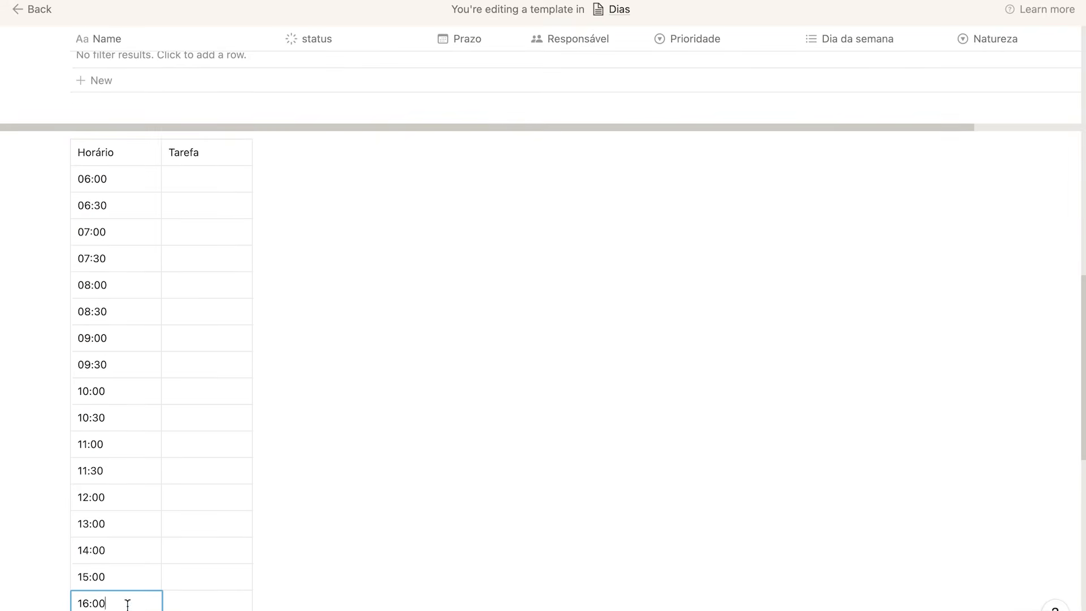
pyautogui.scroll(-5, 130, 509)
pyautogui.press('Return')
pyautogui.write('17:00')
pyautogui.press('Return')
pyautogui.write('18:00')
pyautogui.press('Return')
pyautogui.write('19:00')
pyautogui.press('Return')
pyautogui.scroll(8, 109, 444)
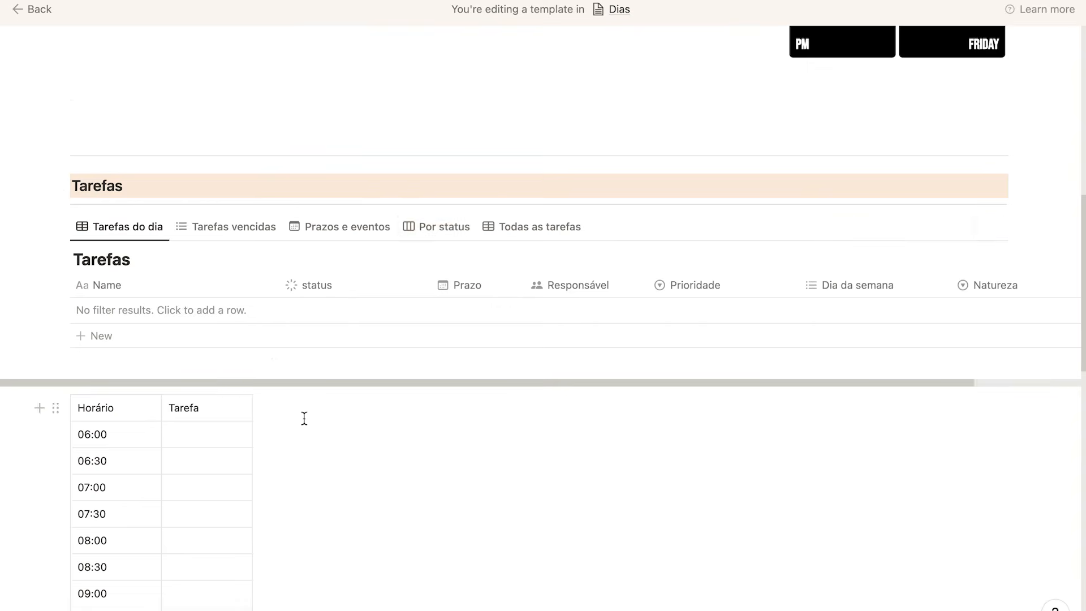
# Arrange the Tarefas database and the time table side by side in two columns.
pyautogui.scroll(-3, 304, 417)
pyautogui.scroll(1, 303, 417)
pyautogui.scroll(1, 113, 312)
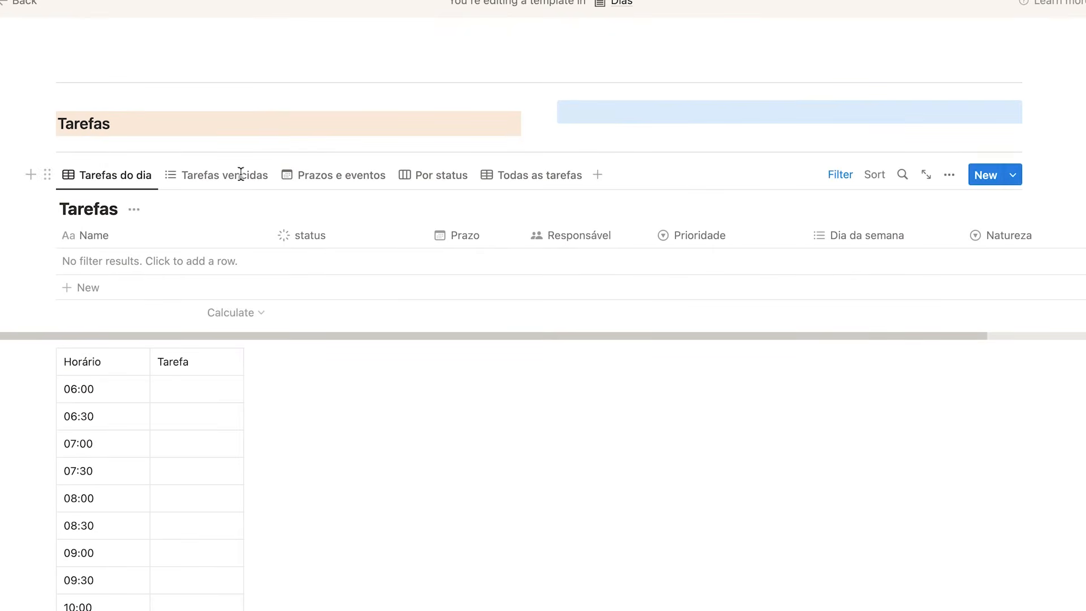
pyautogui.moveTo(48, 173); pyautogui.dragTo(65, 142)
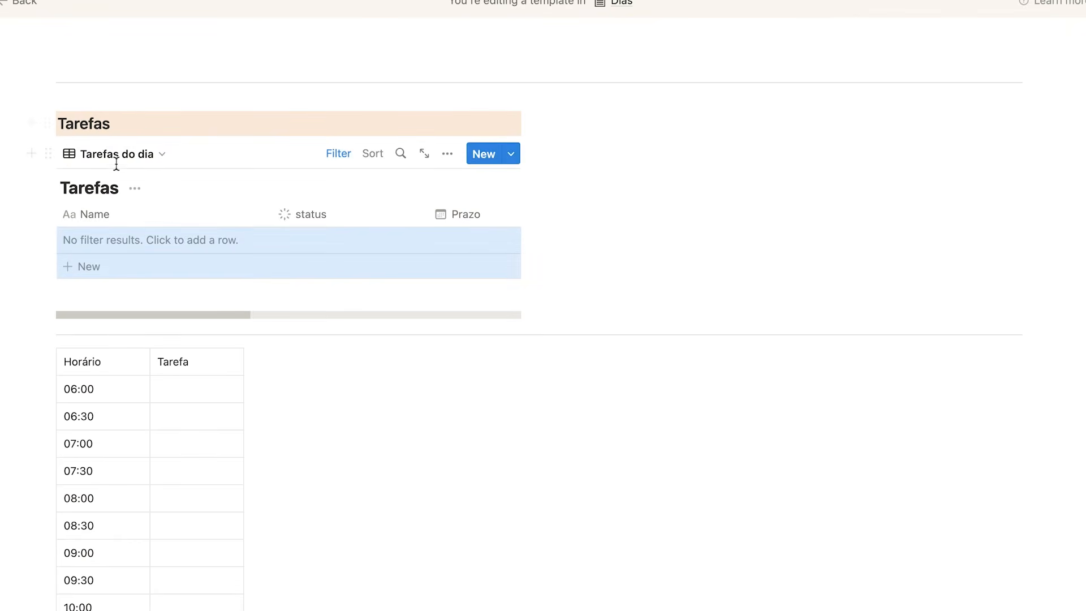
pyautogui.moveTo(551, 232); pyautogui.dragTo(625, 240)
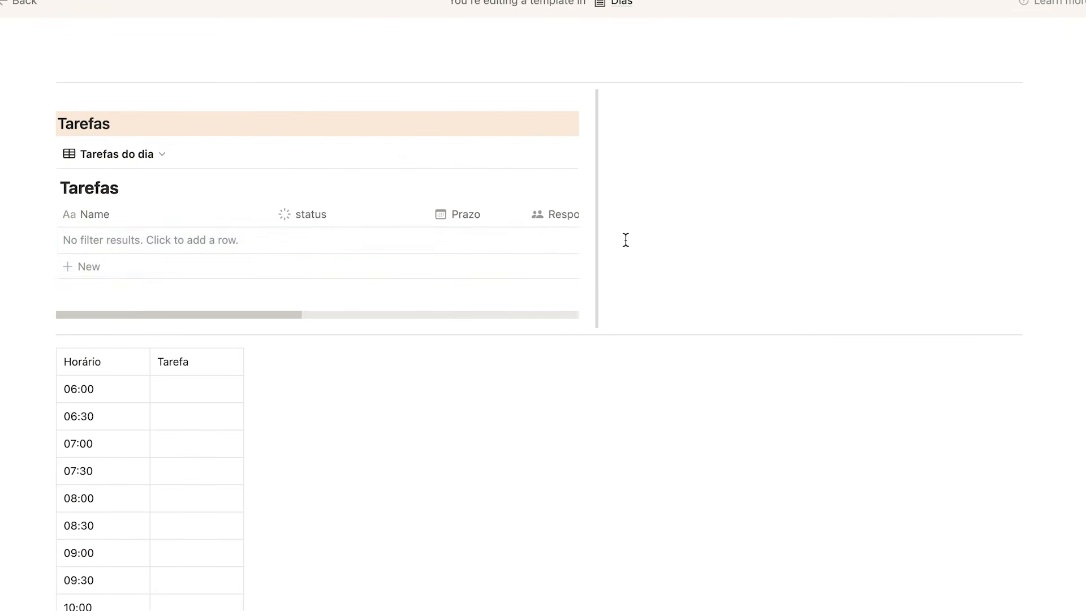
pyautogui.moveTo(39, 361); pyautogui.dragTo(675, 139)
# Add the title line 'Cronograma diário' above the time table.
pyautogui.click(628, 118)
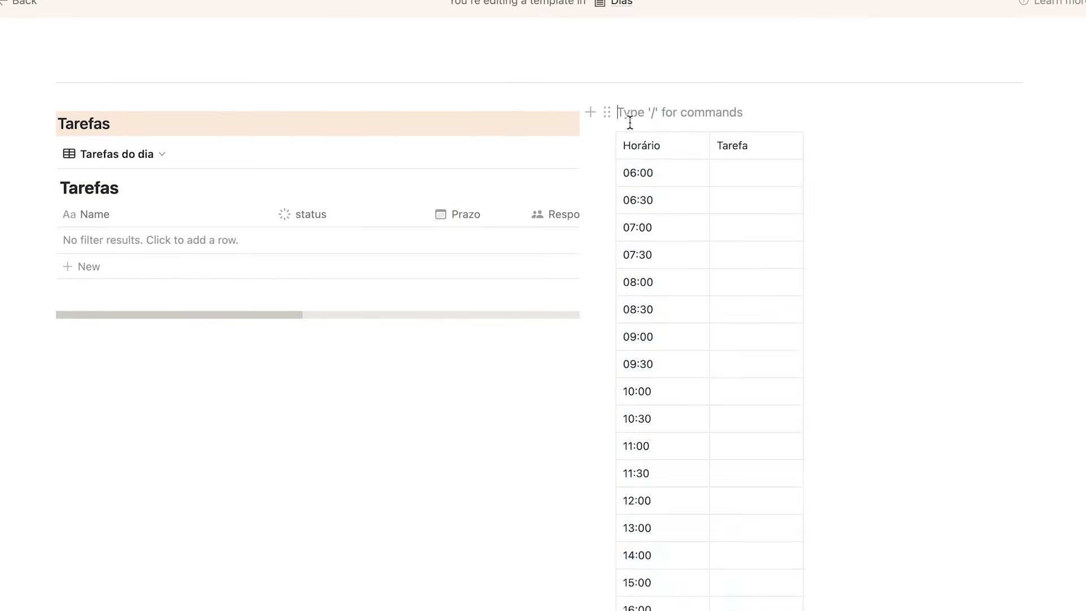
pyautogui.write('Cronograma diário')
pyautogui.click(606, 115)
# Adjust the column widths so the time table fits beside Tarefas.
pyautogui.moveTo(598, 276); pyautogui.dragTo(712, 277)
pyautogui.click(867, 146)
pyautogui.click(821, 128)
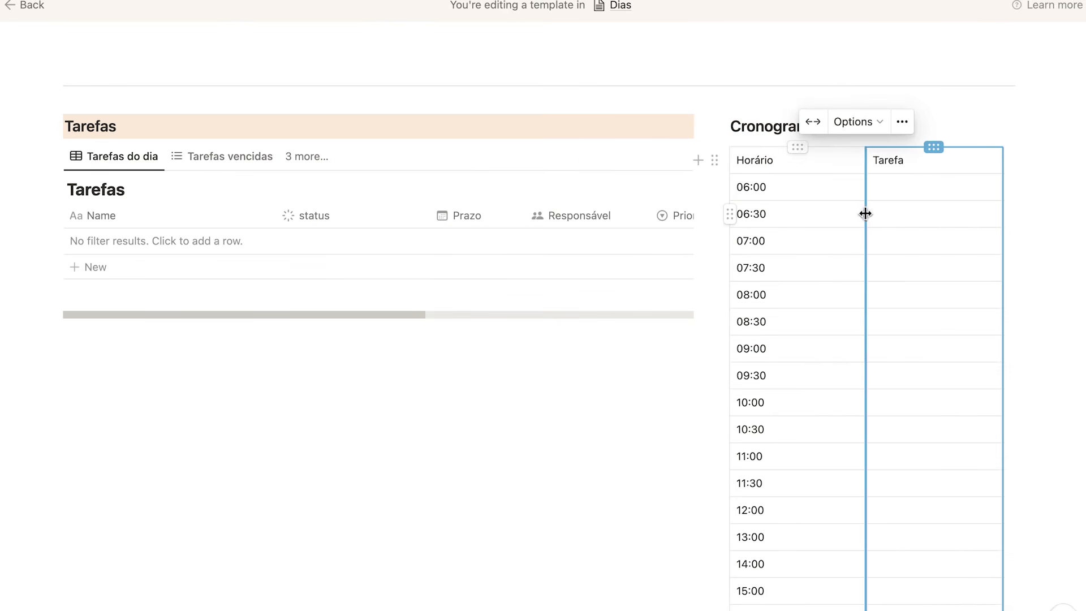
pyautogui.moveTo(865, 214); pyautogui.dragTo(822, 216)
pyautogui.moveTo(960, 233)
pyautogui.mouseDown()
pyautogui.moveTo(974, 226)
pyautogui.moveTo(960, 224)
pyautogui.mouseUp()
pyautogui.click(856, 123)
# Turn on the table's header row and header column, and narrow the Horário column.
pyautogui.click(731, 161)
pyautogui.click(912, 218)
pyautogui.click(820, 154)
pyautogui.click(797, 146)
pyautogui.click(979, 201)
pyautogui.click(441, 504)
pyautogui.moveTo(866, 163); pyautogui.dragTo(799, 164)
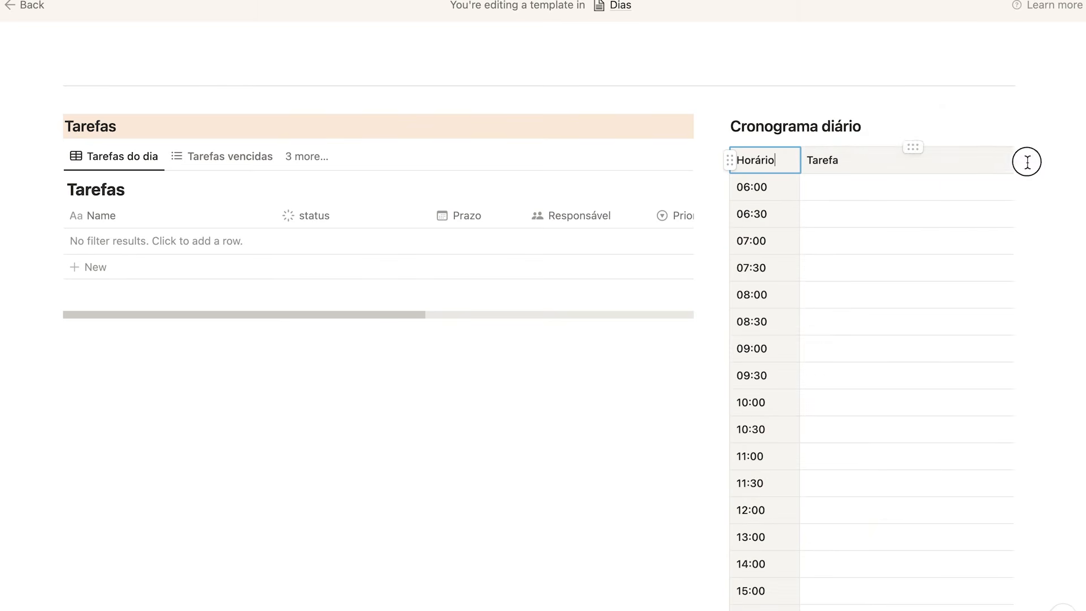
pyautogui.scroll(4, 509, 487)
# Give the Cronograma diário heading a peach background.
pyautogui.click(723, 341)
pyautogui.click(753, 509)
pyautogui.scroll(-2, 557, 564)
pyautogui.scroll(2, 557, 563)
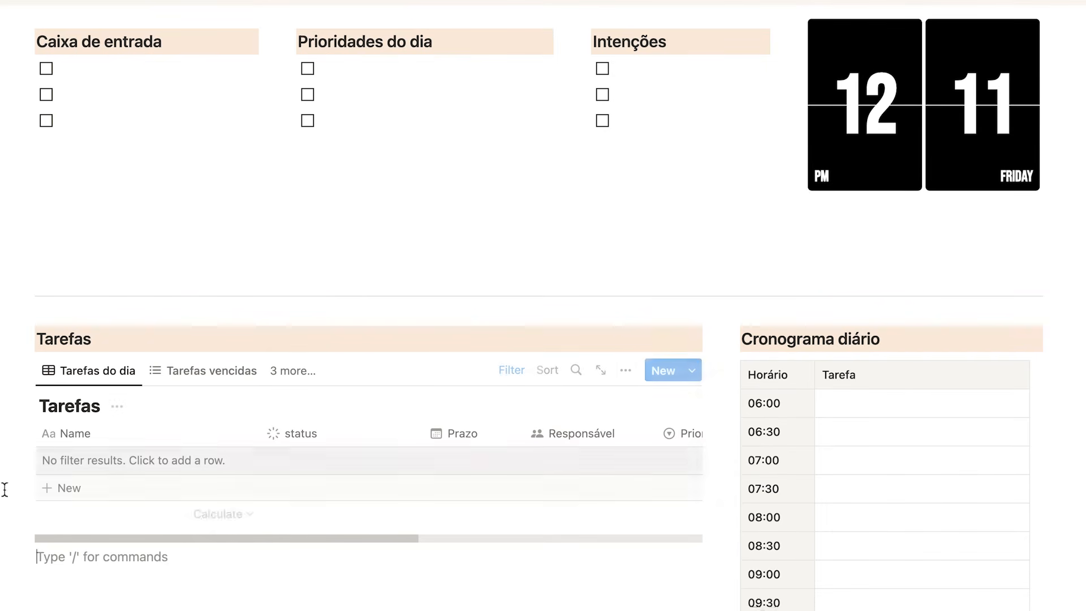
pyautogui.scroll(-2, 915, 470)
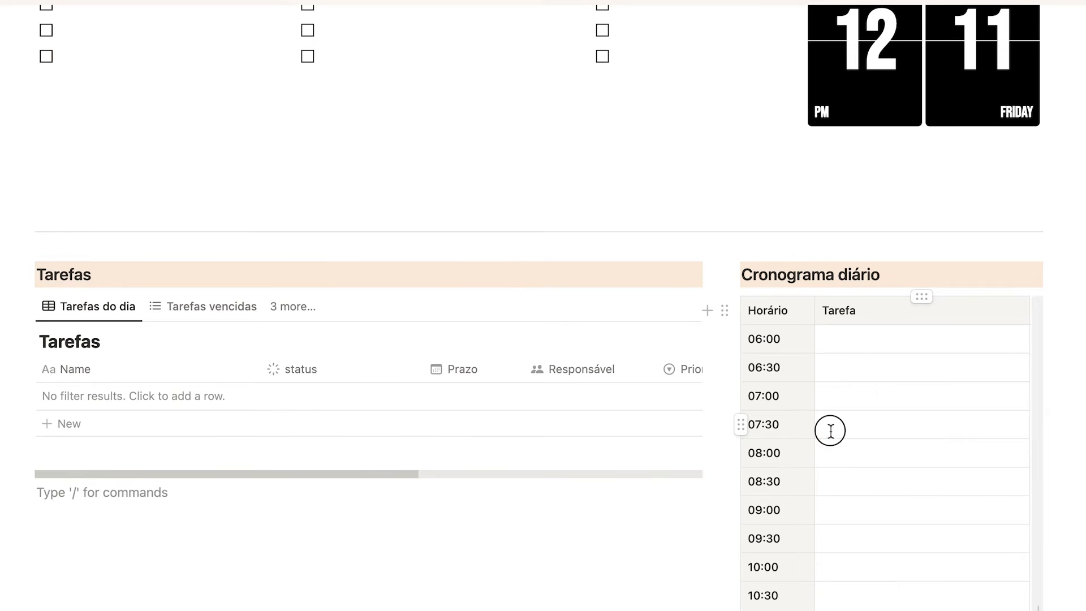
pyautogui.click(831, 432)
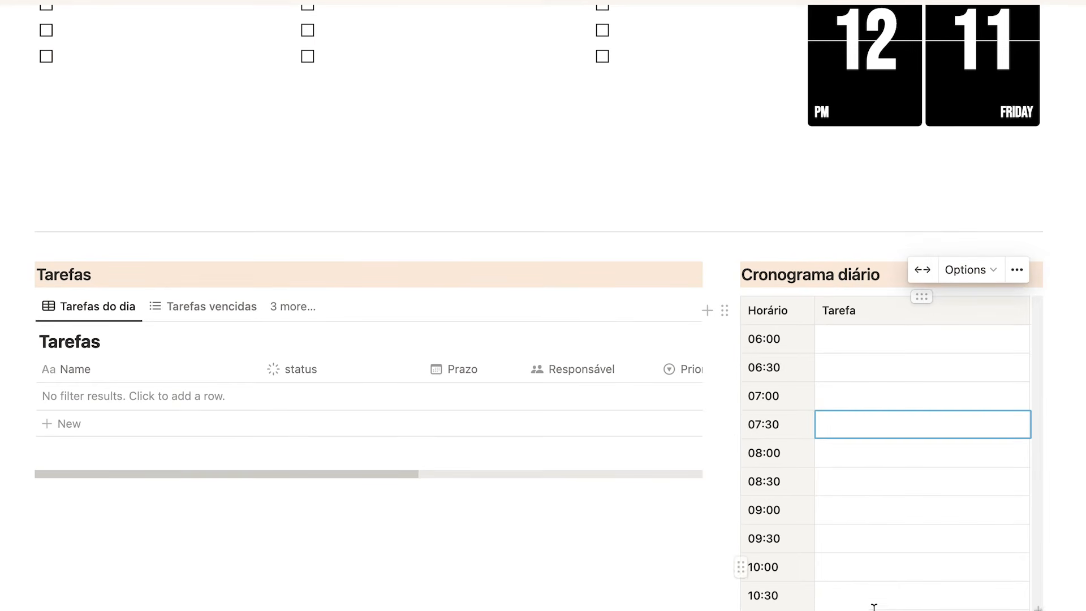
pyautogui.scroll(-5, 866, 594)
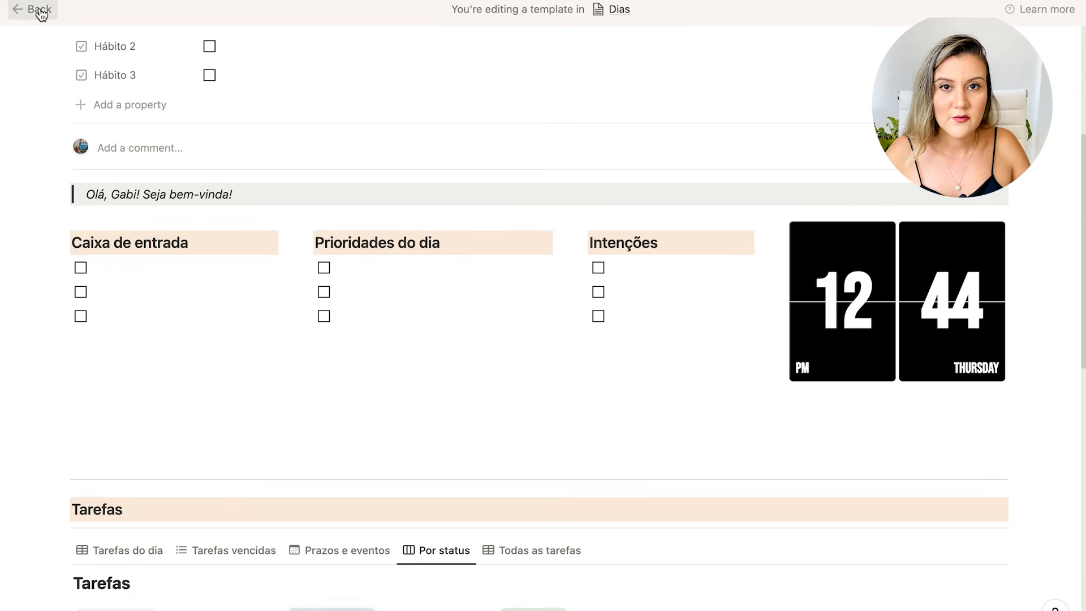
# Leave template editing and return to the Planner diário page.
pyautogui.click(39, 10)
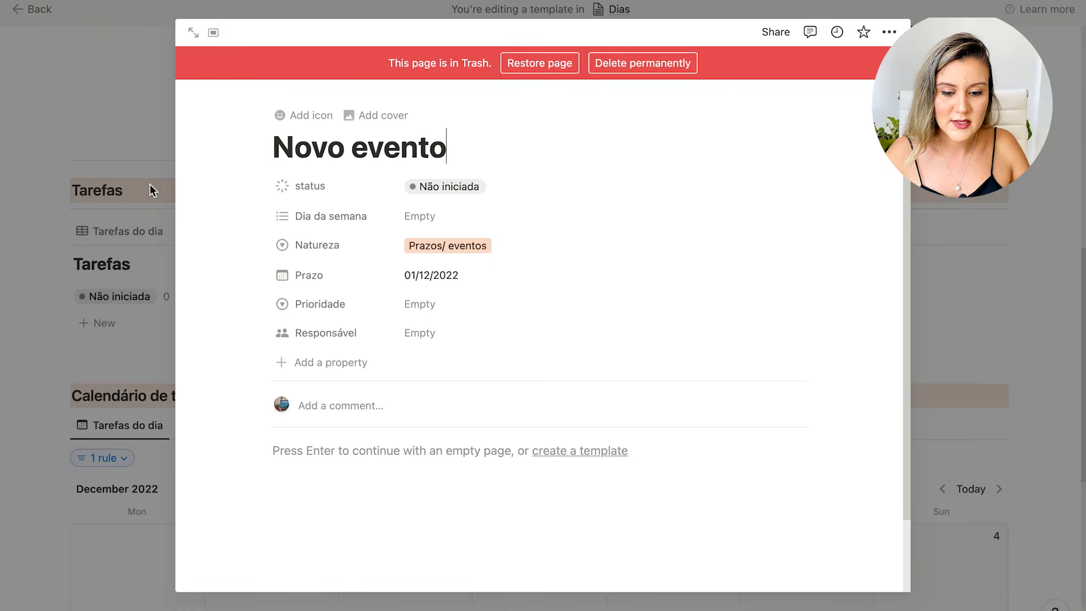
pyautogui.click(51, 192)
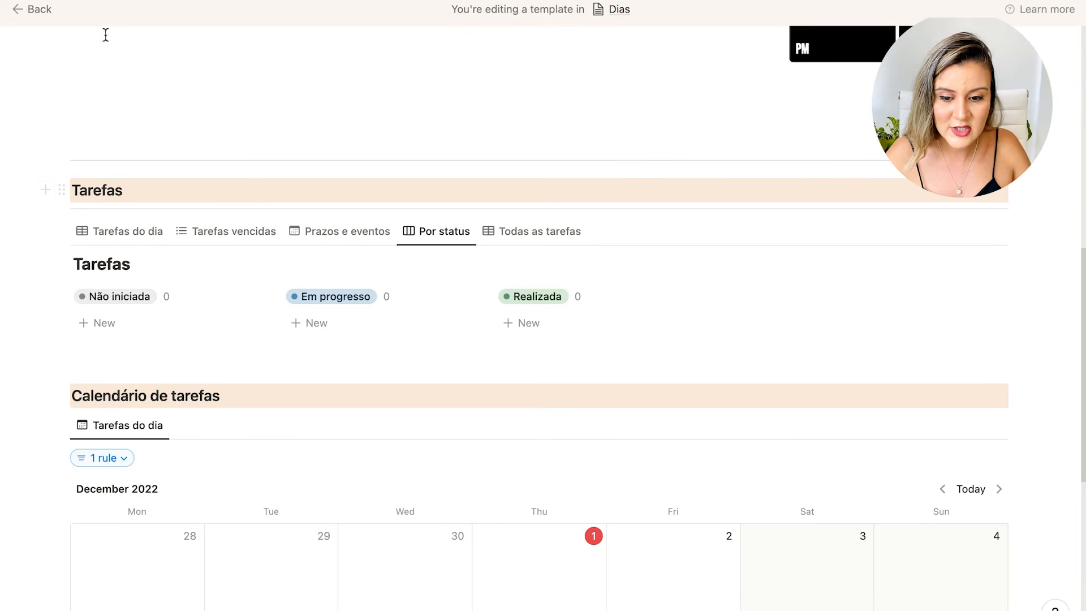
pyautogui.click(33, 6)
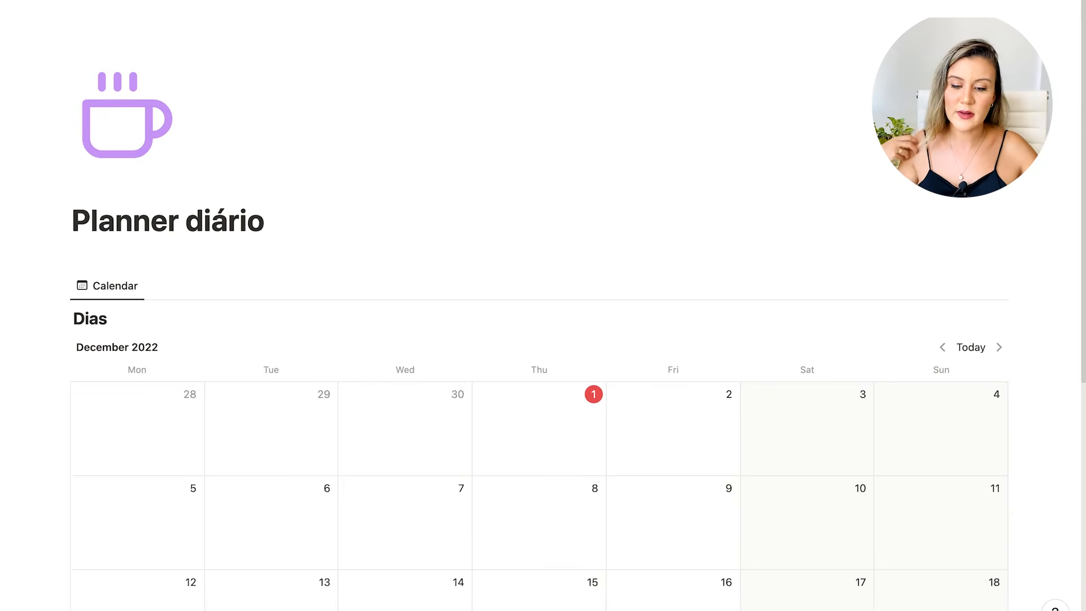
pyautogui.scroll(-3, 300, 186)
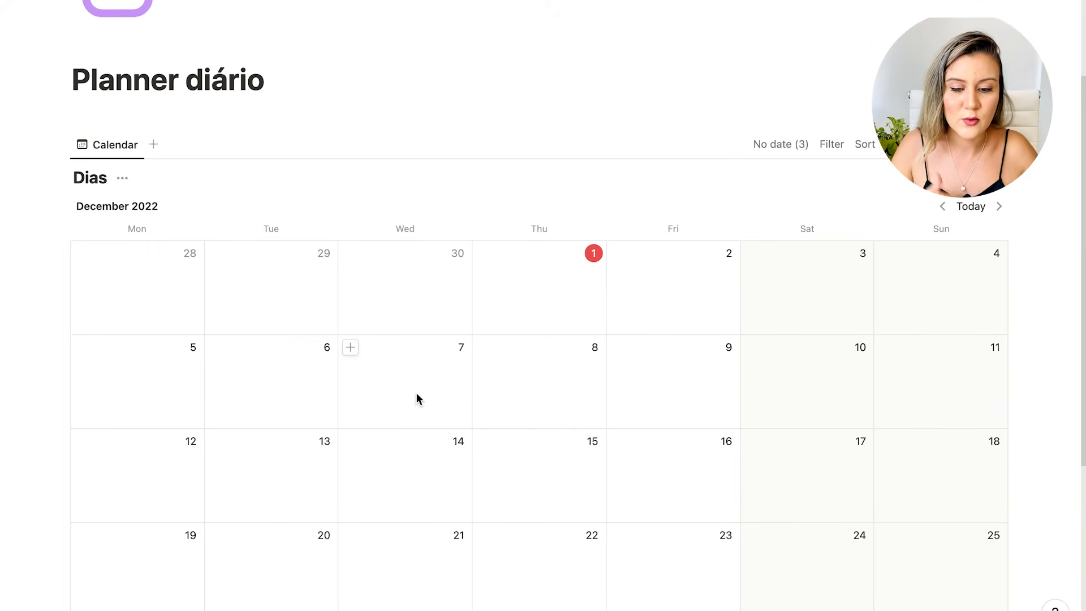
# Add a December 1 entry from the Novo Dia produtivo template and open it full page.
pyautogui.click(485, 259)
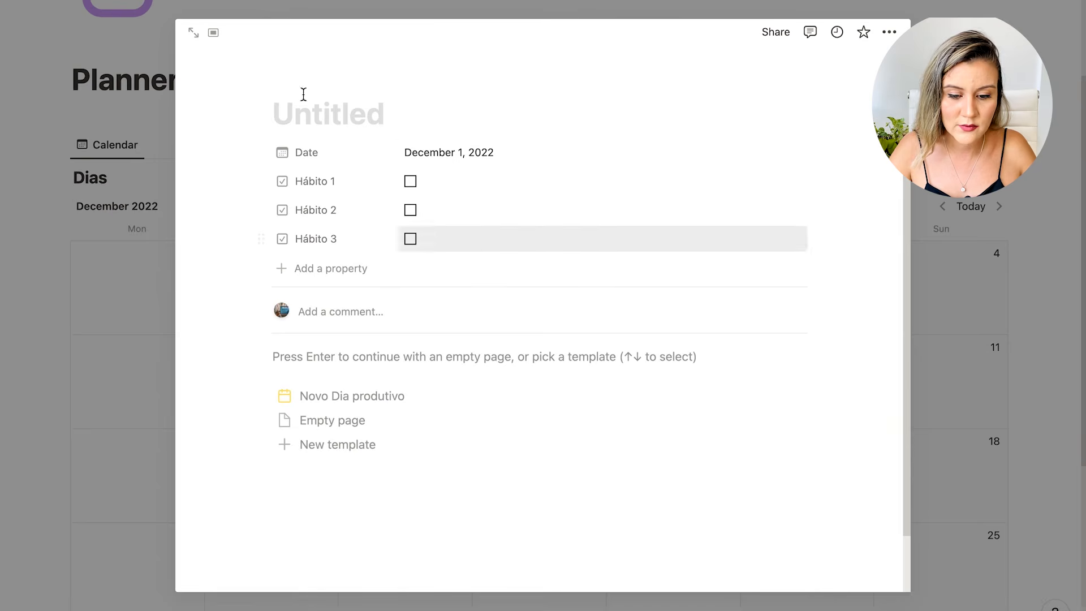
pyautogui.click(336, 397)
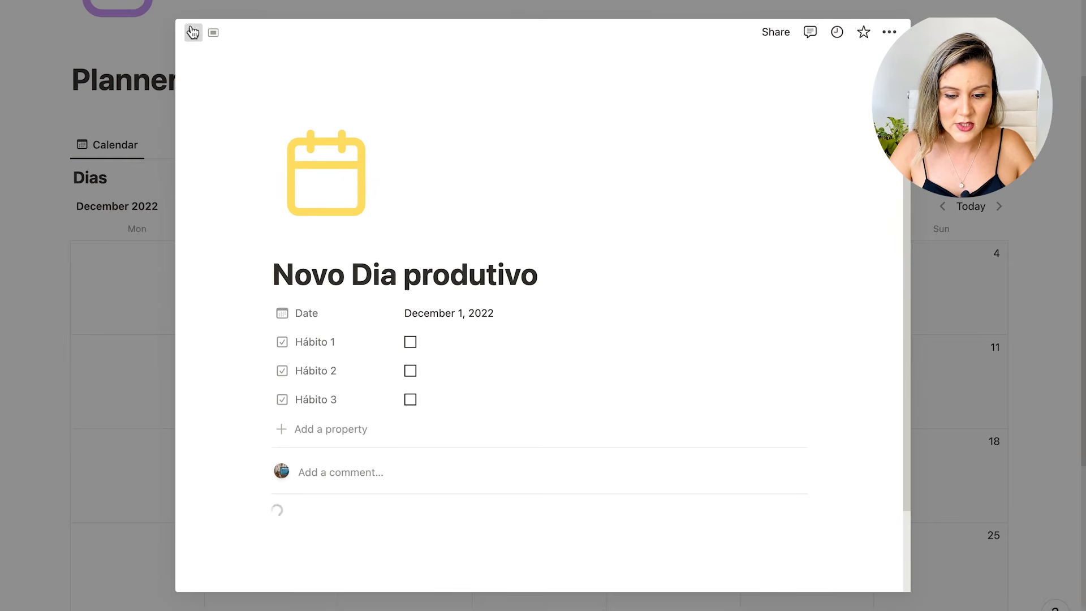
pyautogui.click(193, 32)
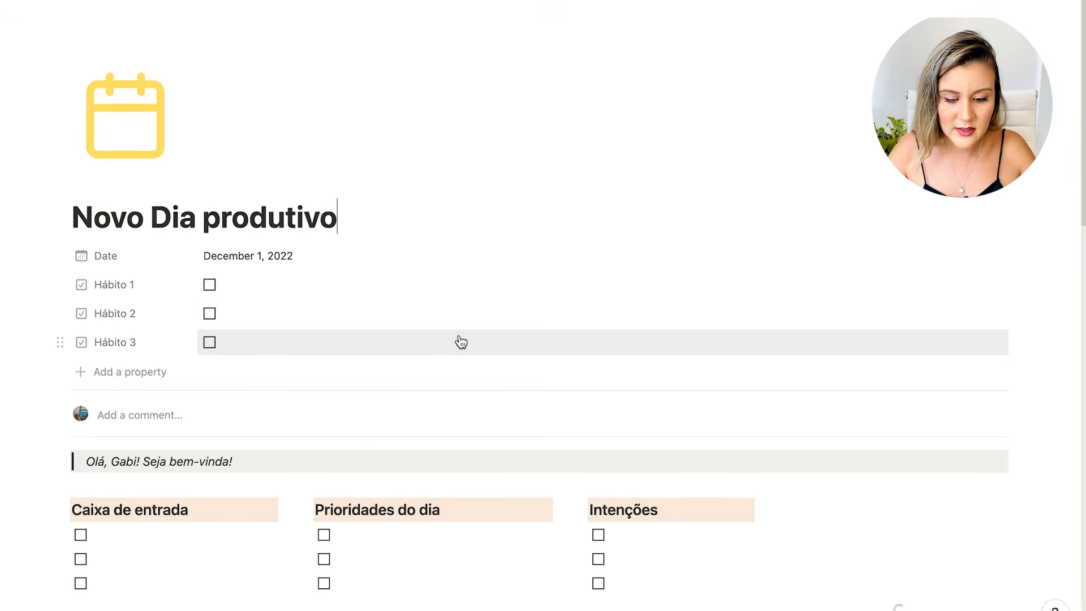
# Write the Tarefa to-do in Caixa de entrada and drag it into the Tarefas table.
pyautogui.scroll(-5, 461, 342)
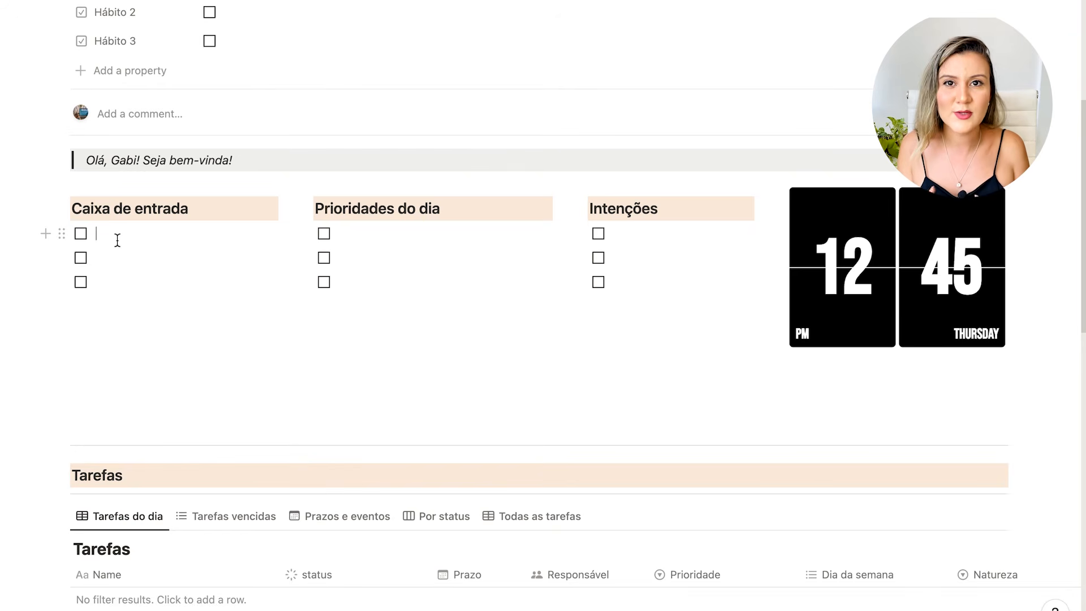
pyautogui.write('Tarefa')
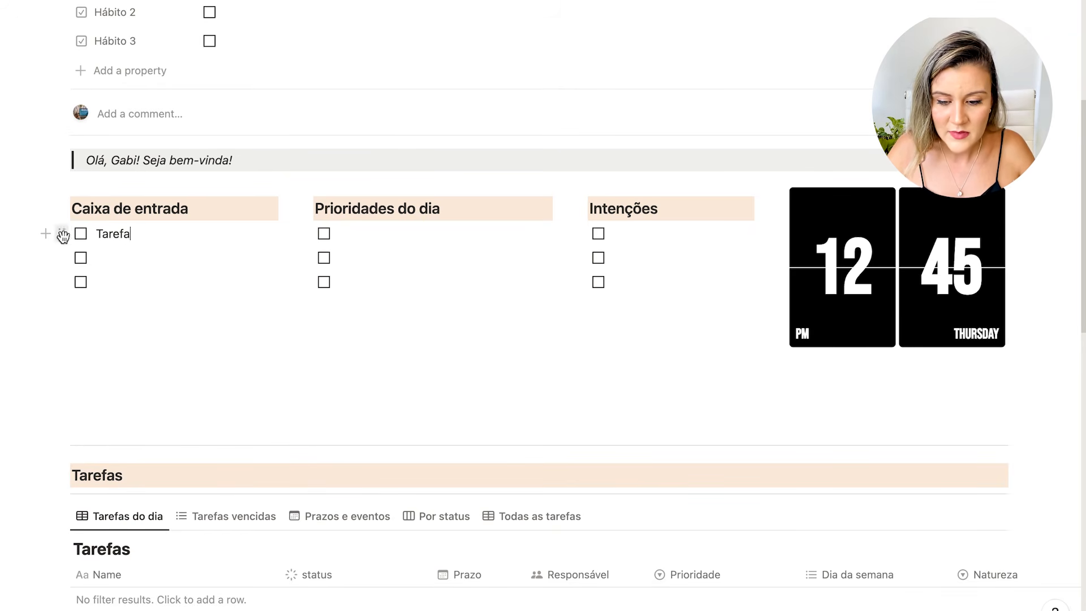
pyautogui.moveTo(62, 233); pyautogui.dragTo(89, 507)
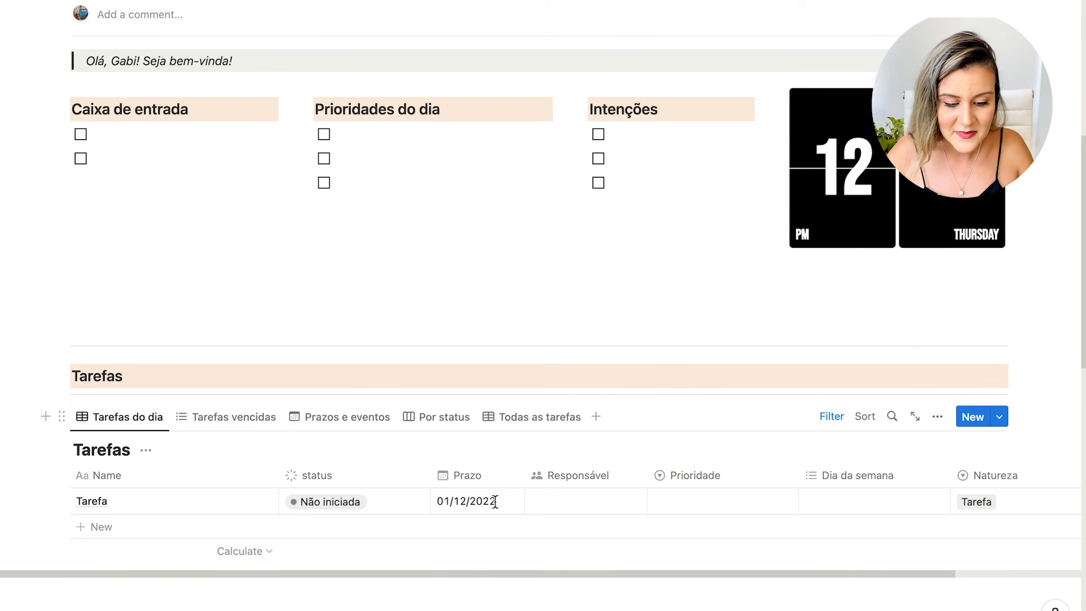
# Assign the Tarefa row to the user, with priority Média and weekday Quinta.
pyautogui.click(566, 508)
pyautogui.click(565, 550)
pyautogui.press('Escape')
pyautogui.click(725, 504)
pyautogui.click(717, 576)
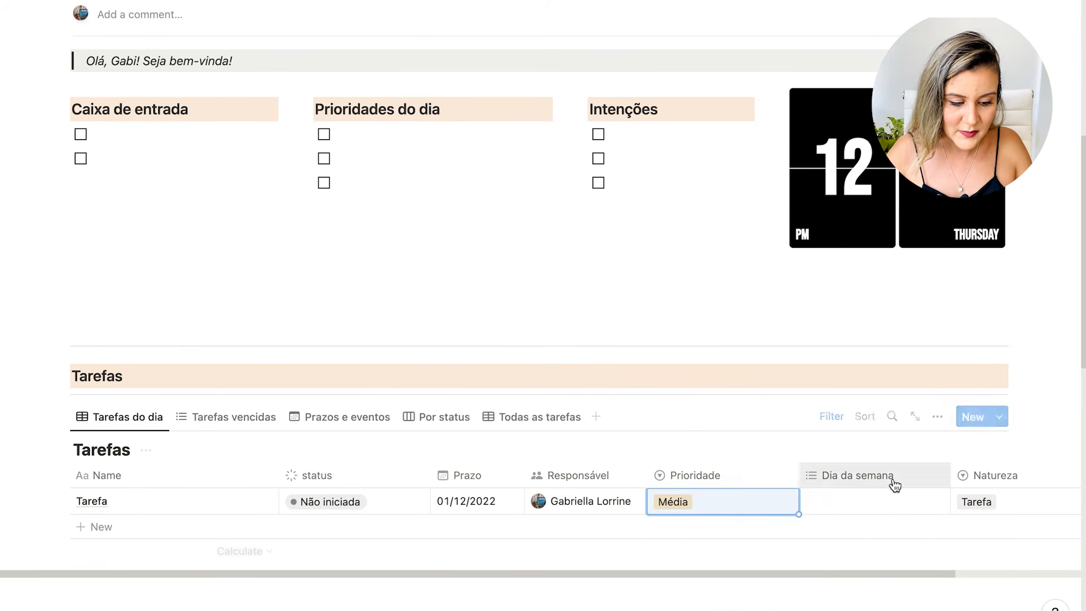
pyautogui.click(900, 502)
pyautogui.click(854, 411)
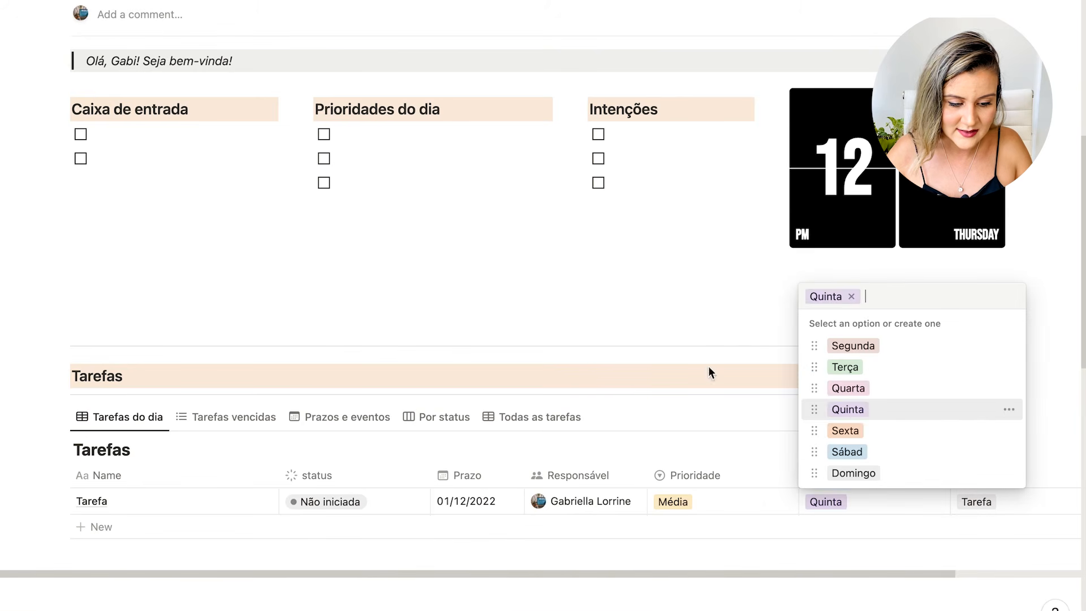
pyautogui.click(709, 365)
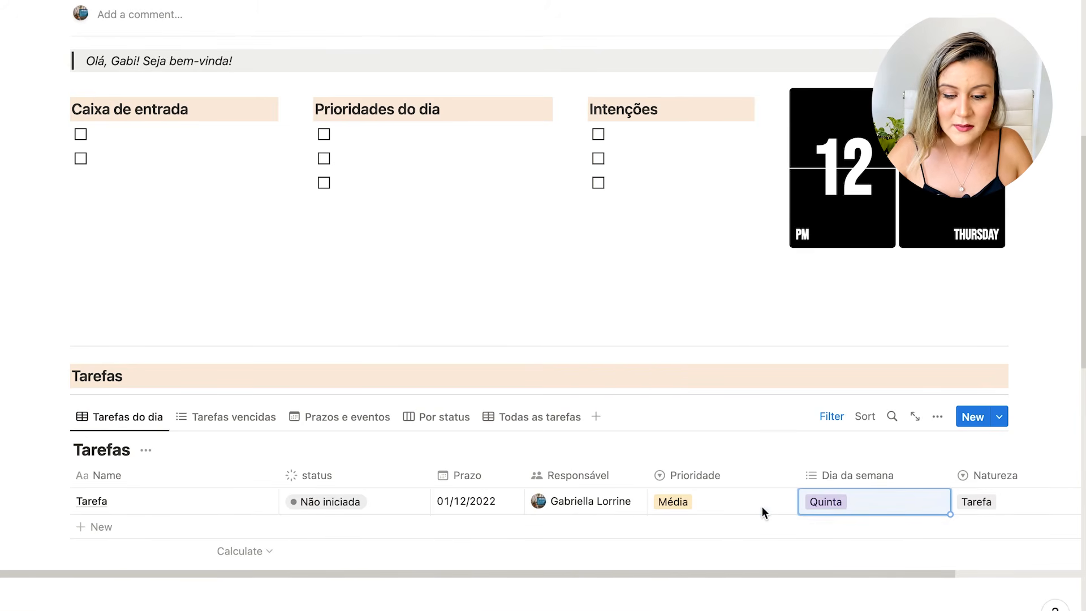
# Move the Por status view right after Tarefas do dia and check the Prazos e eventos view.
pyautogui.scroll(-1, 316, 401)
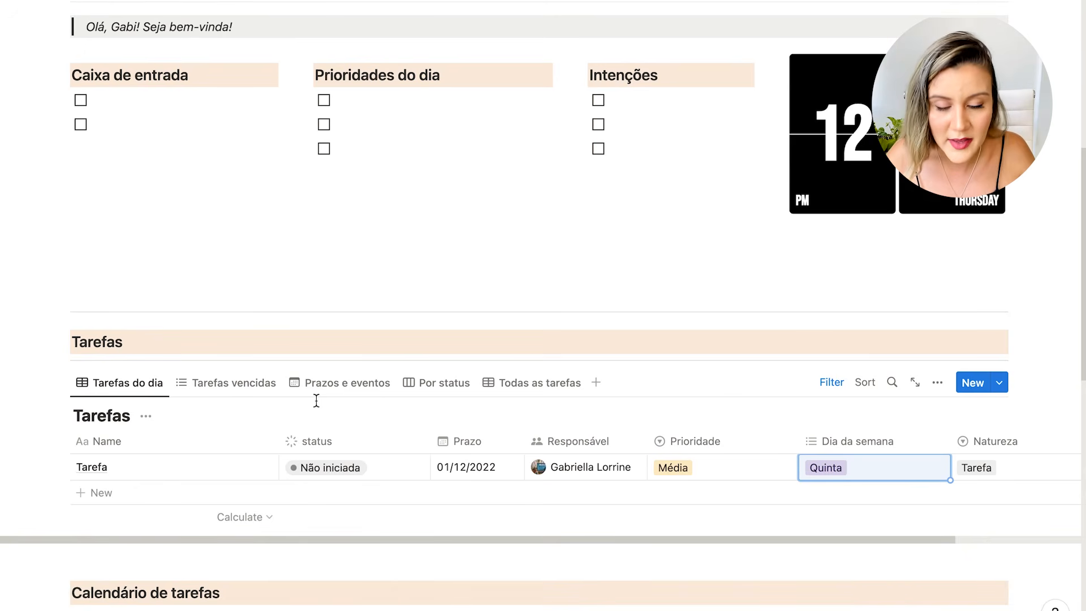
pyautogui.moveTo(413, 383); pyautogui.dragTo(212, 390)
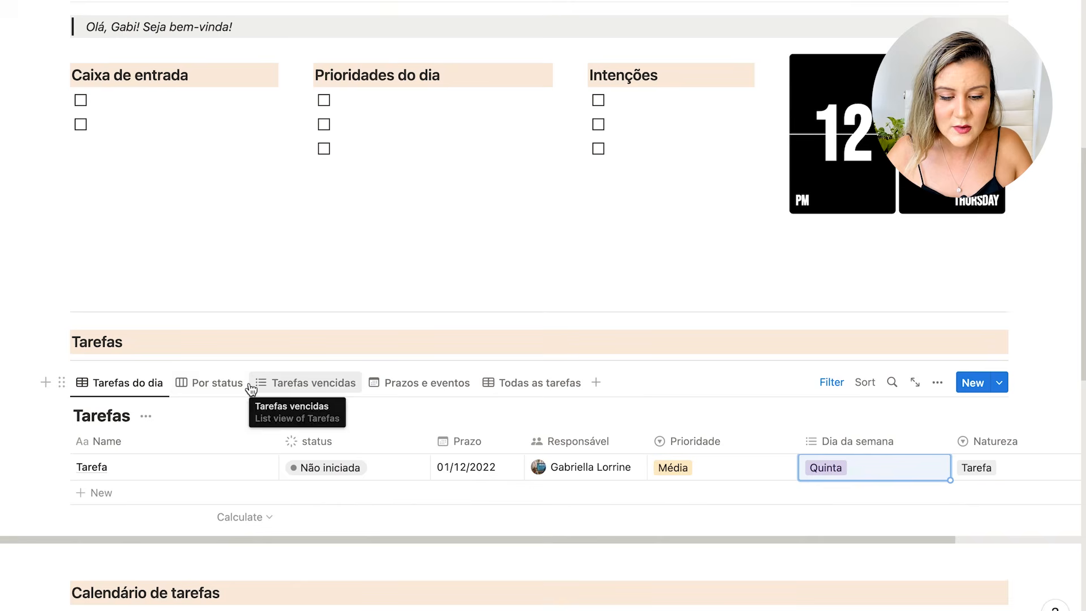
pyautogui.click(451, 389)
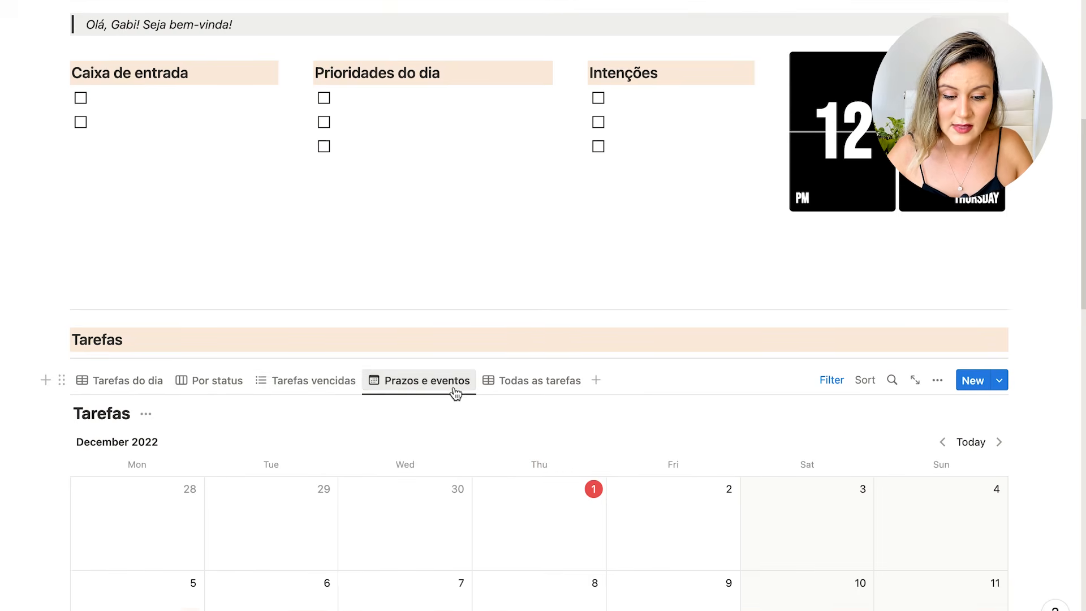
pyautogui.scroll(-4, 444, 388)
pyautogui.click(113, 178)
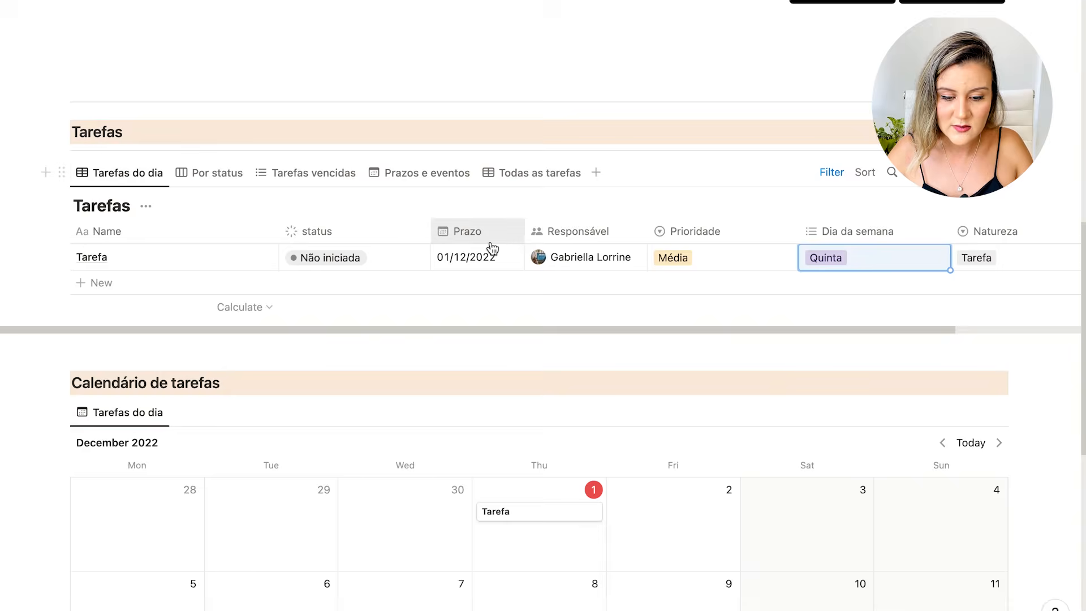
# Tick the Hábito 1 checkbox for the day.
pyautogui.scroll(-3, 491, 248)
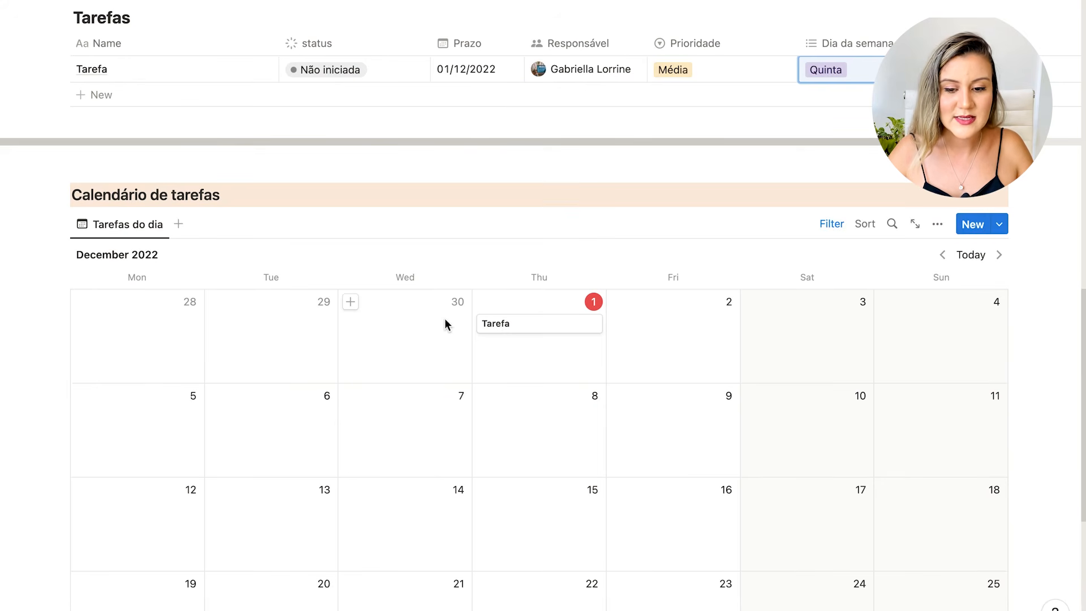
pyautogui.scroll(13, 447, 326)
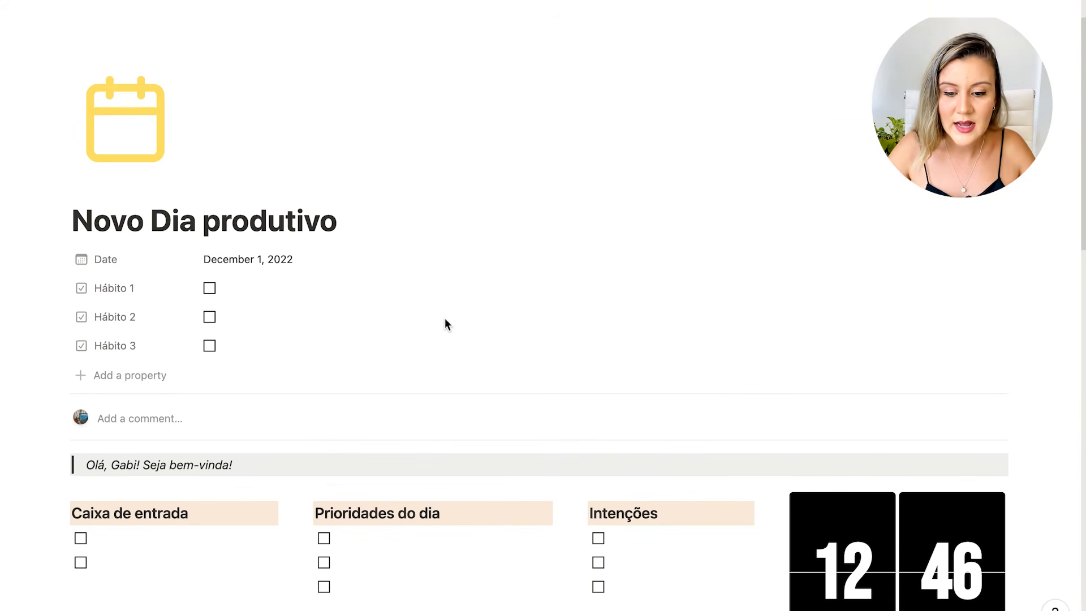
pyautogui.click(210, 291)
# Tick Hábito 2 and show the Hábito 1, 2 and 3 properties on the Dias calendar cards.
pyautogui.click(211, 319)
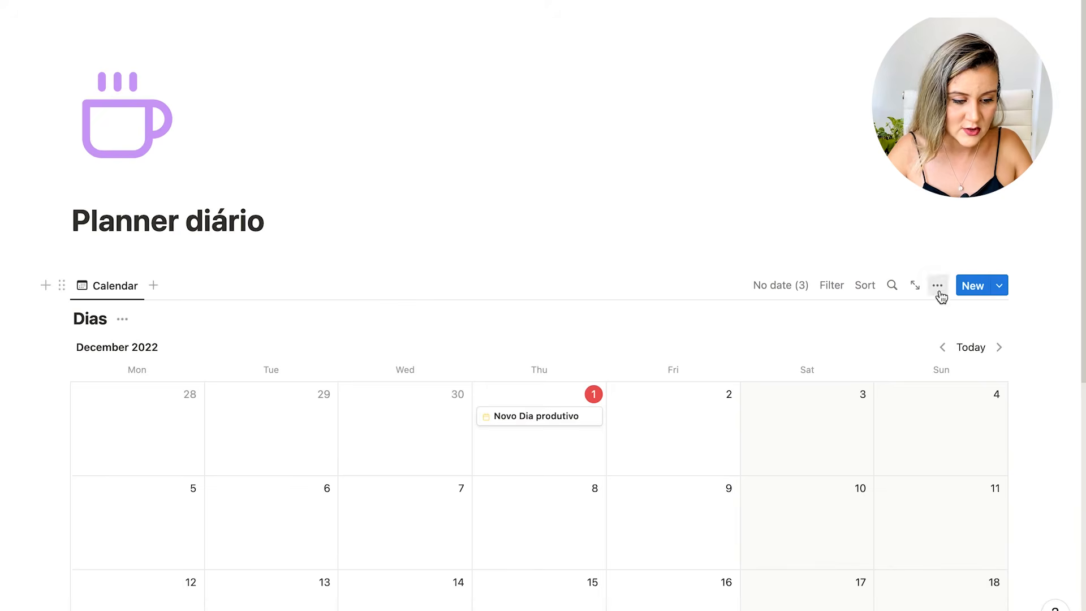
pyautogui.click(939, 290)
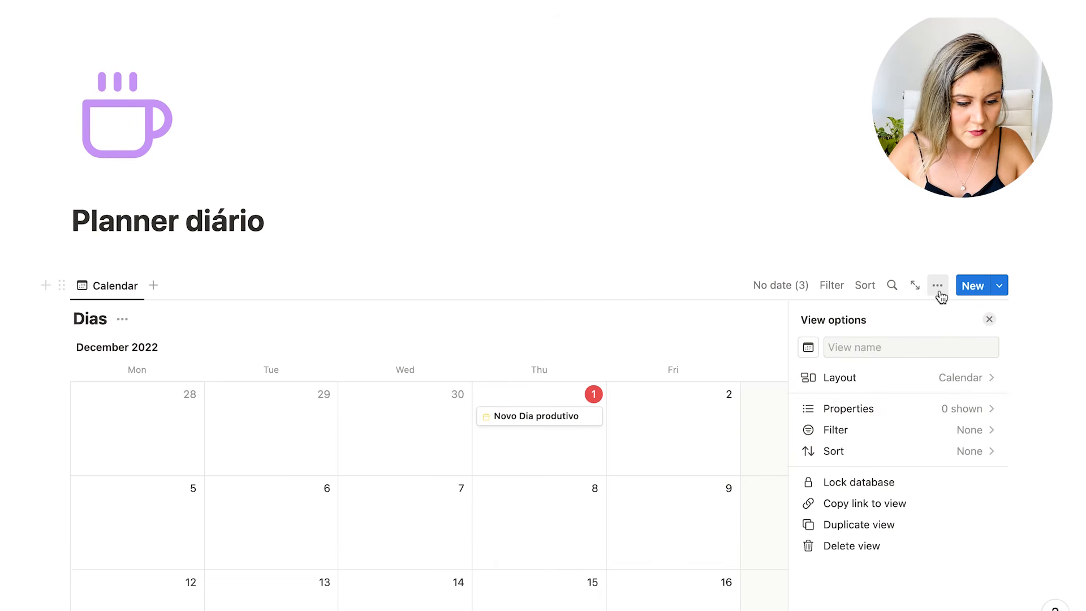
pyautogui.click(972, 409)
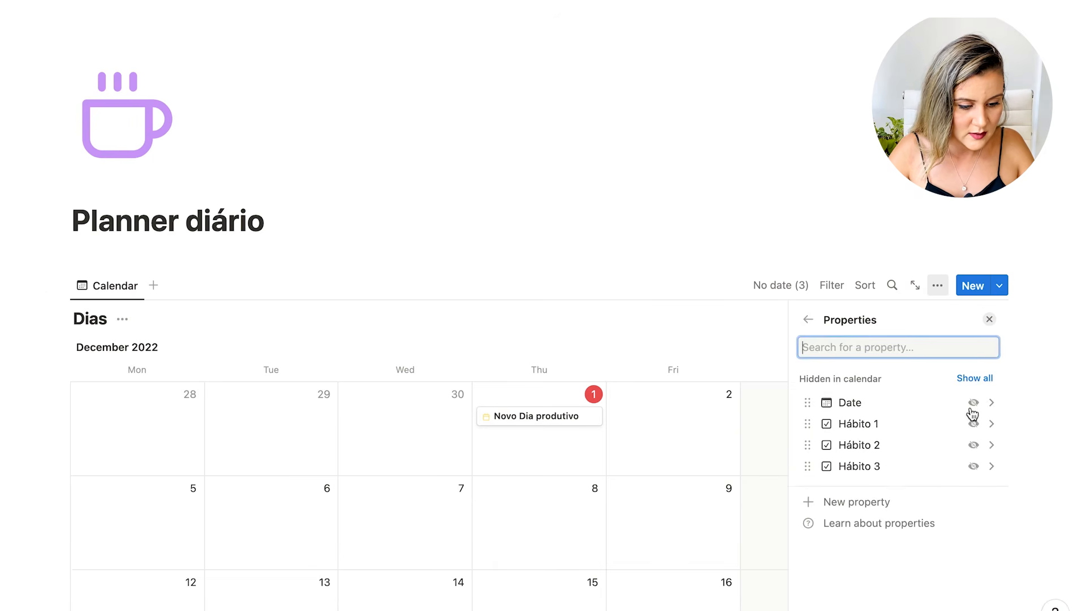
pyautogui.click(973, 423)
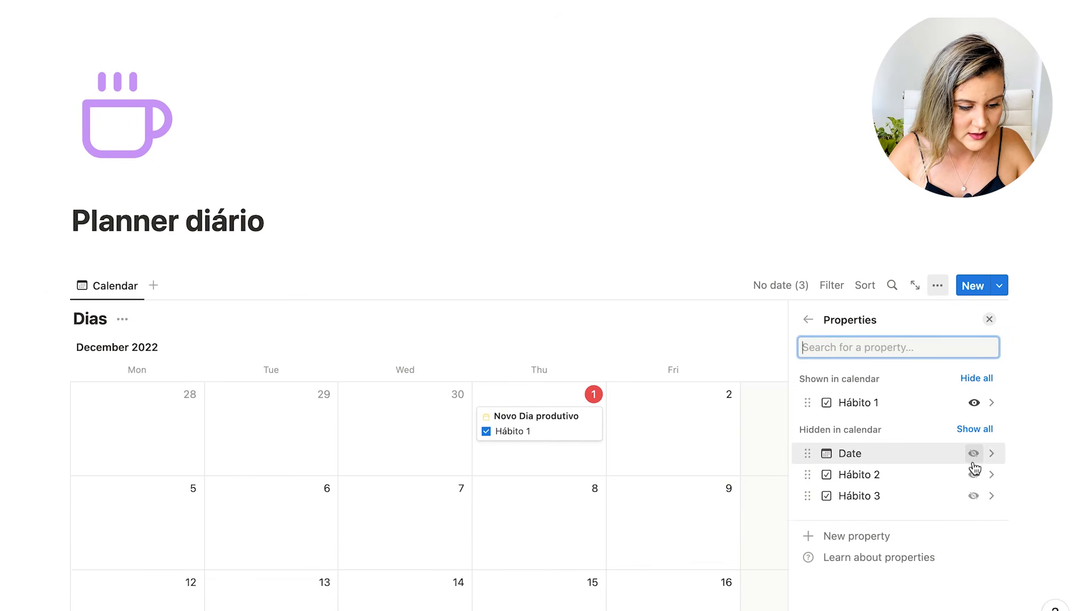
pyautogui.click(973, 474)
pyautogui.click(973, 496)
# Add a new line above the calendar with the text 'Check in'.
pyautogui.click(622, 187)
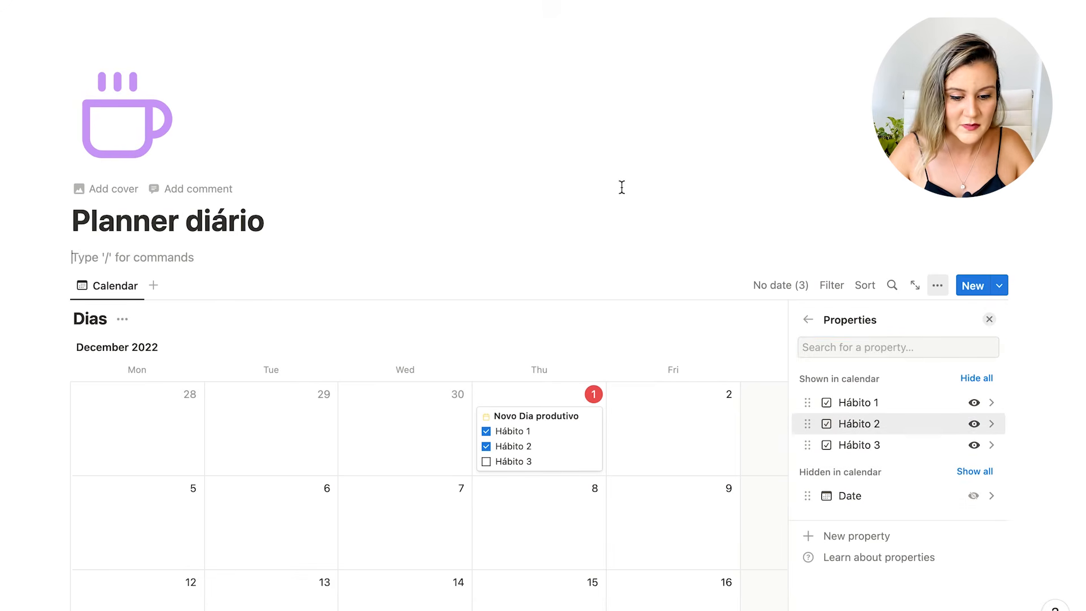
pyautogui.scroll(-3, 609, 296)
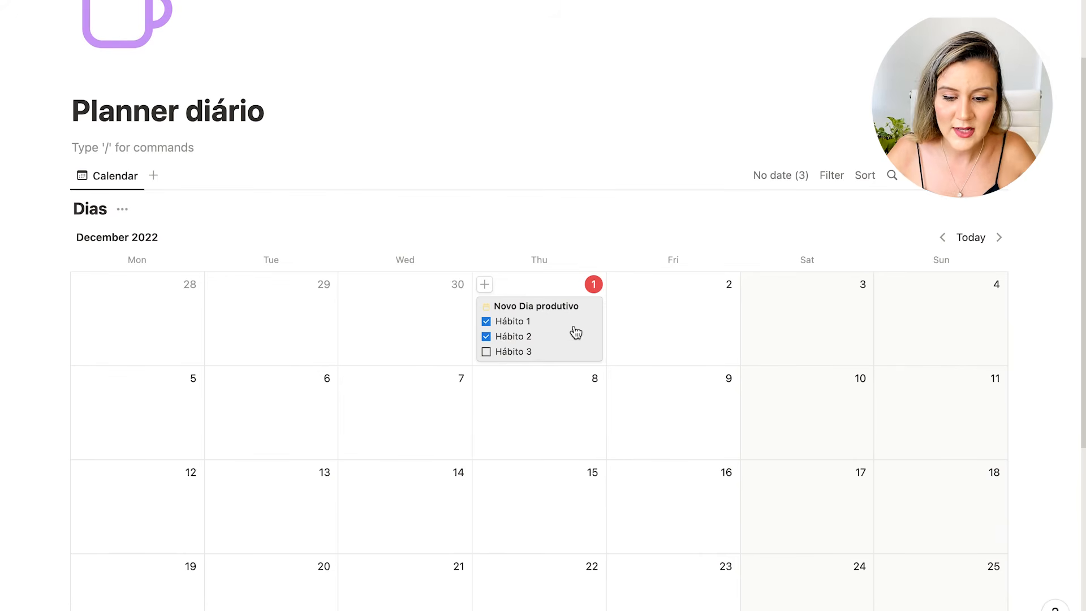
pyautogui.click(62, 176)
pyautogui.click(89, 81)
pyautogui.click(151, 147)
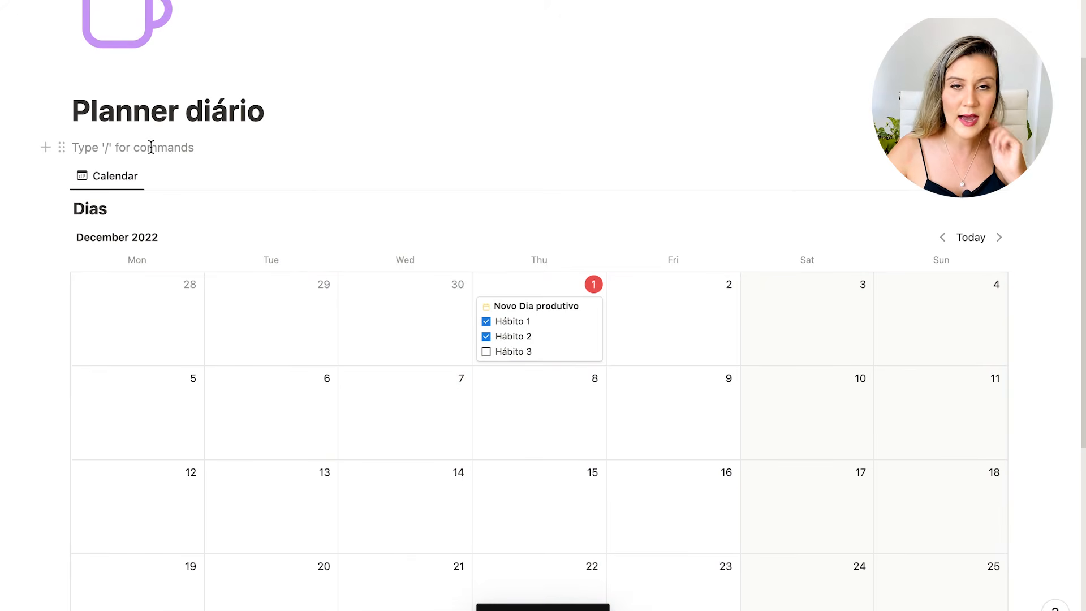
pyautogui.press('Return')
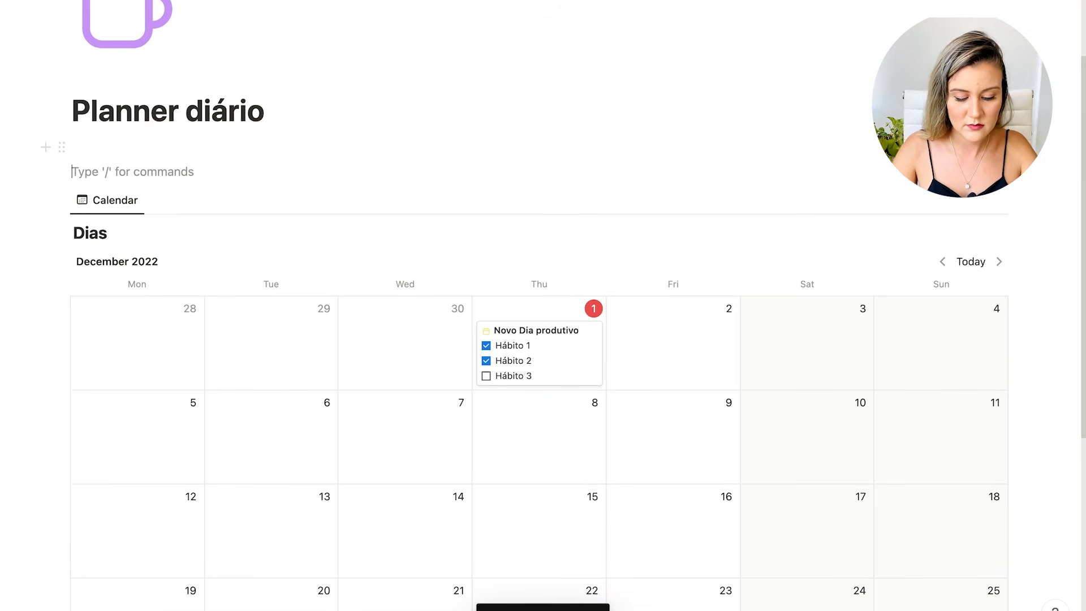
pyautogui.write('Check in Diário')
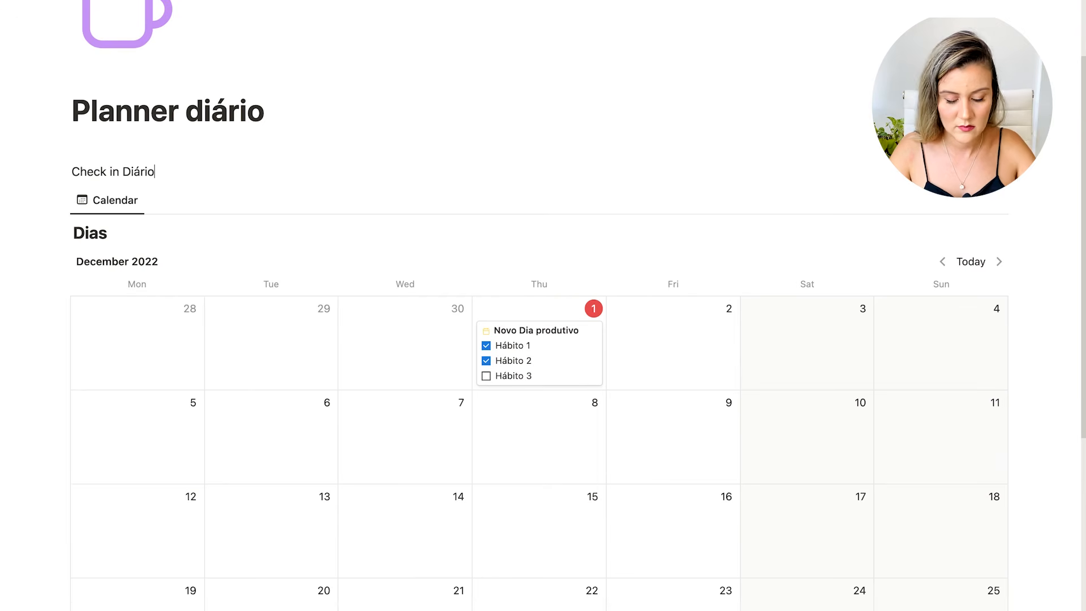
# Correct the line to 'Check-in Diário' and remove the extra empty line.
pyautogui.press('Return')
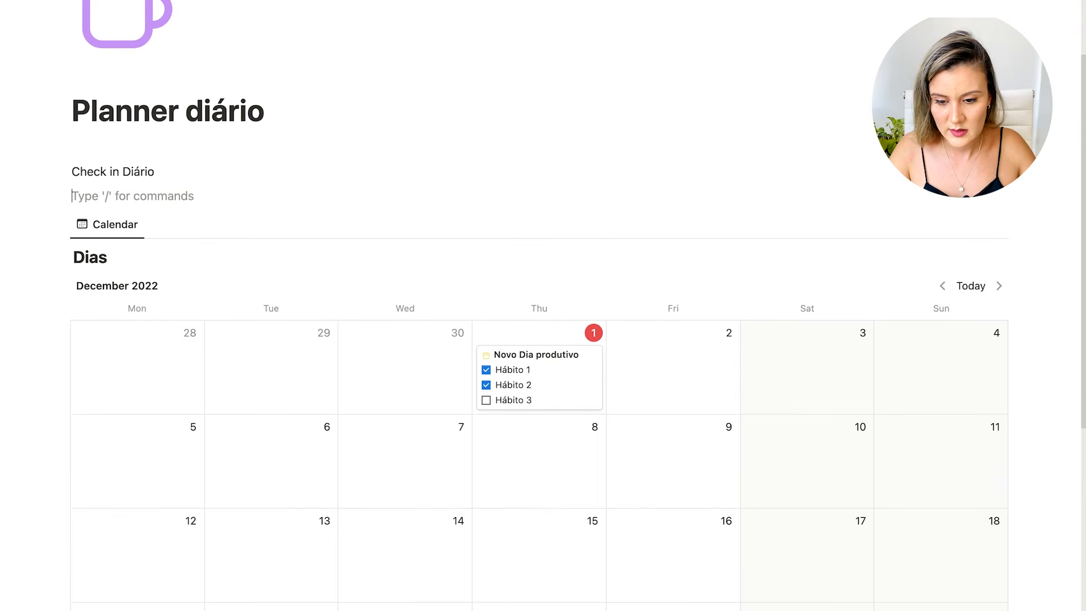
pyautogui.press('BackSpace')
pyautogui.click(111, 171)
pyautogui.press('BackSpace')
pyautogui.write('-')
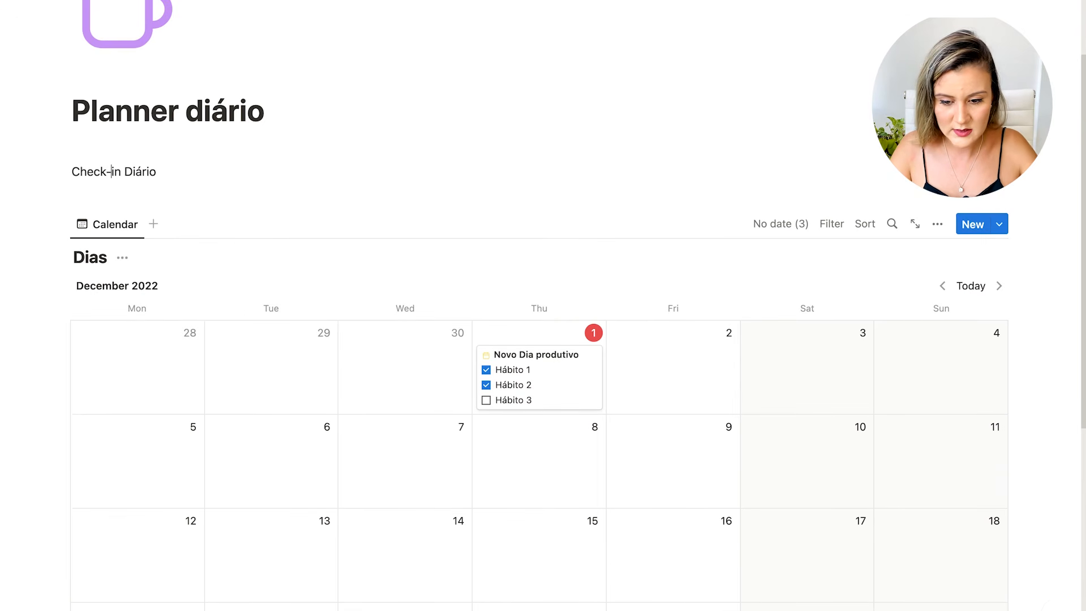
# Paste the Dias database link below it as a linked view reusing the Calendar view.
pyautogui.click(61, 225)
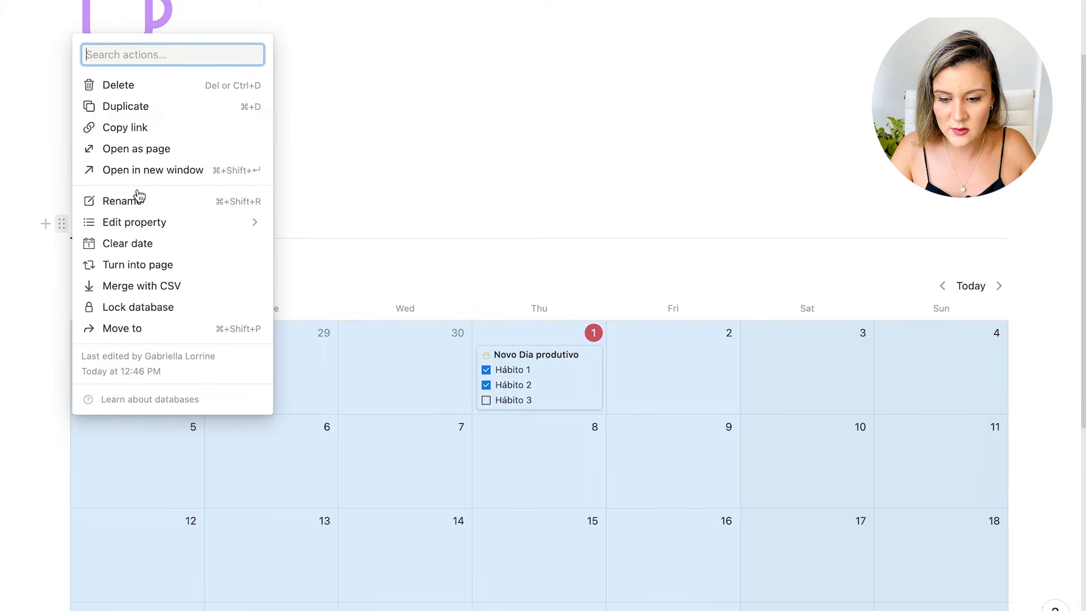
pyautogui.click(136, 131)
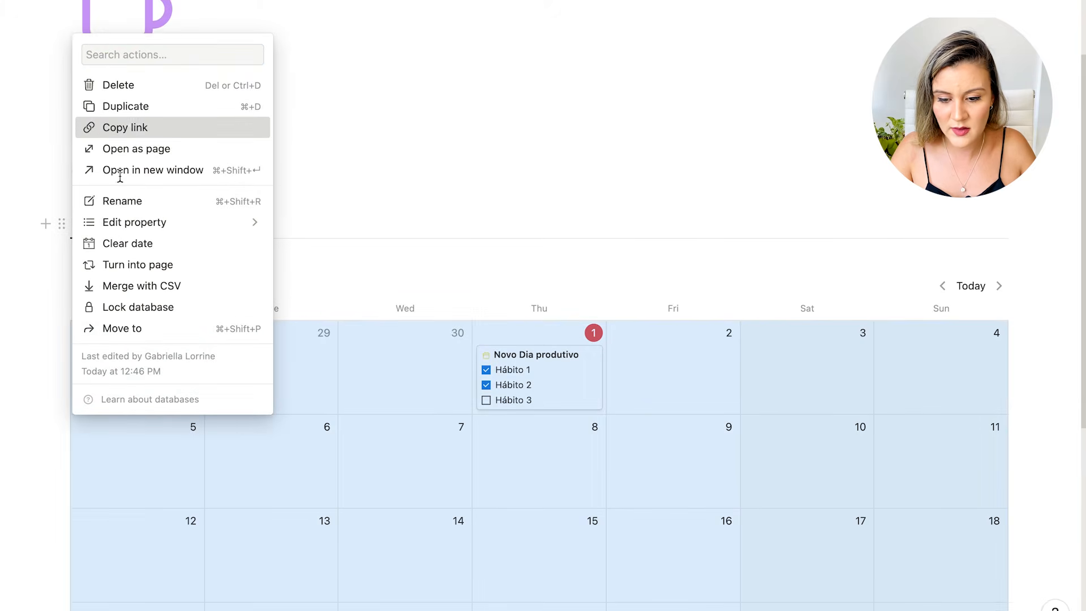
pyautogui.click(83, 195)
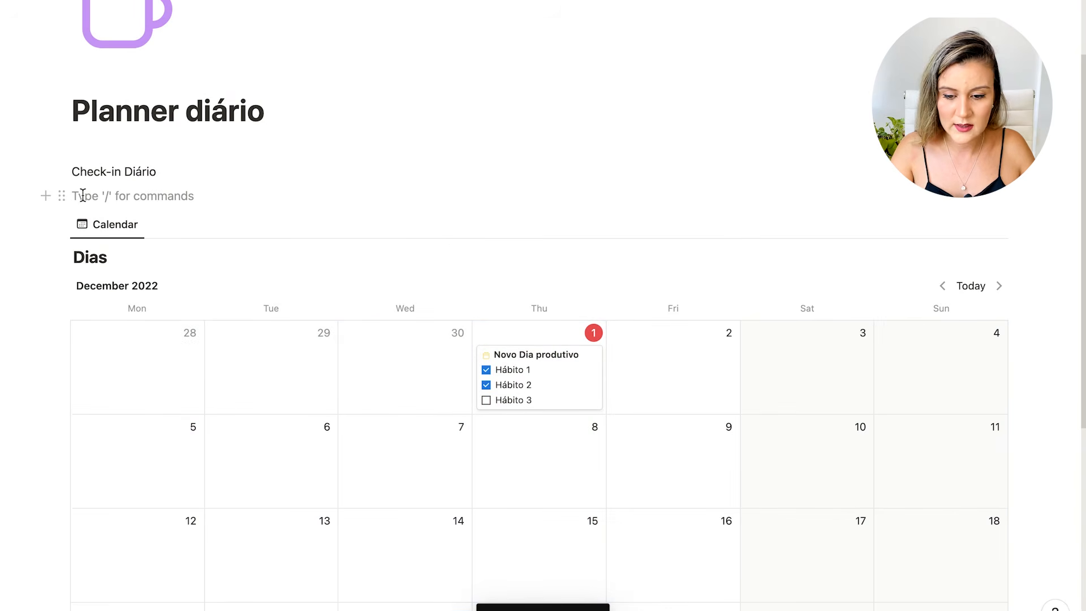
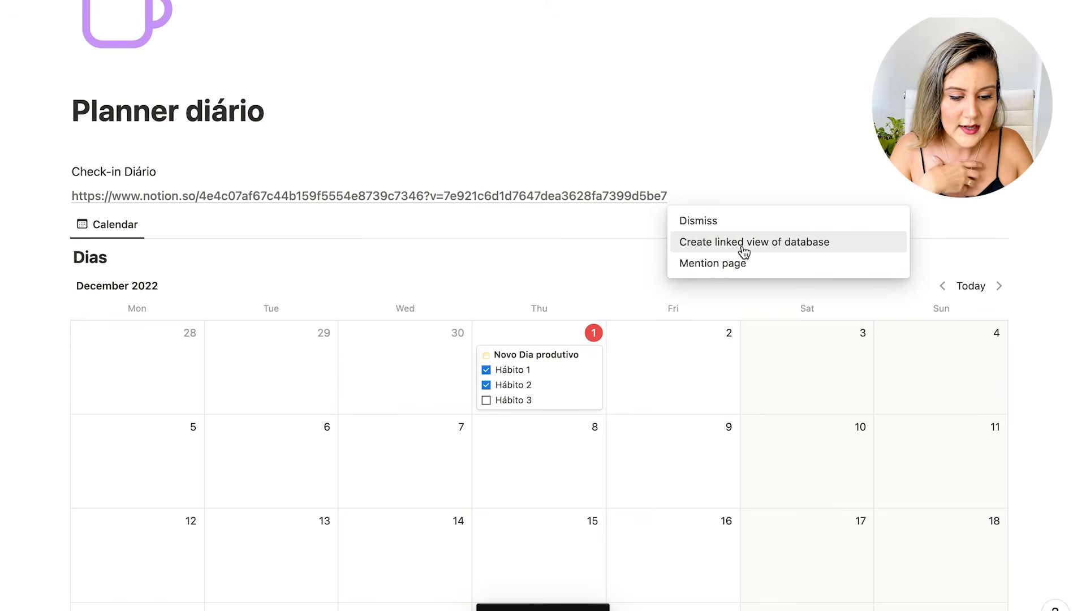
pyautogui.click(744, 251)
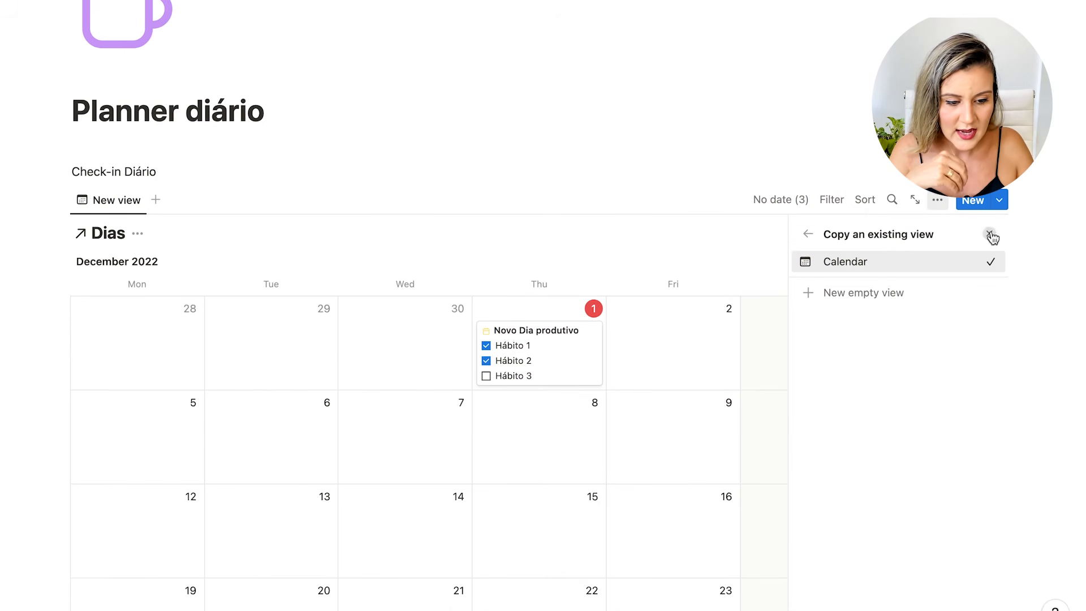
pyautogui.click(819, 259)
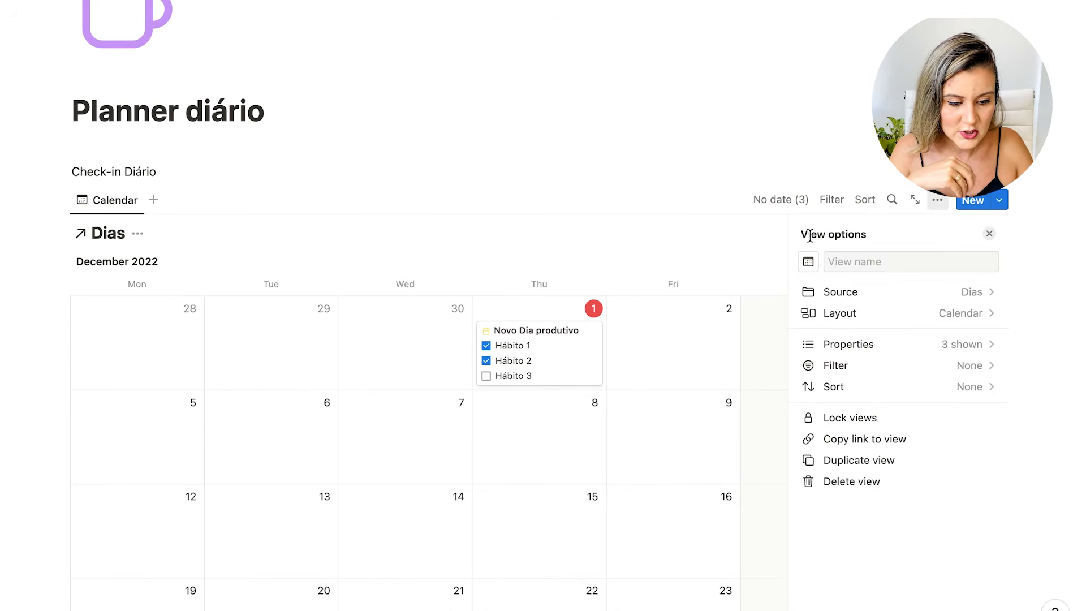
# Inspect the linked calendar view's layout and view options.
pyautogui.click(970, 311)
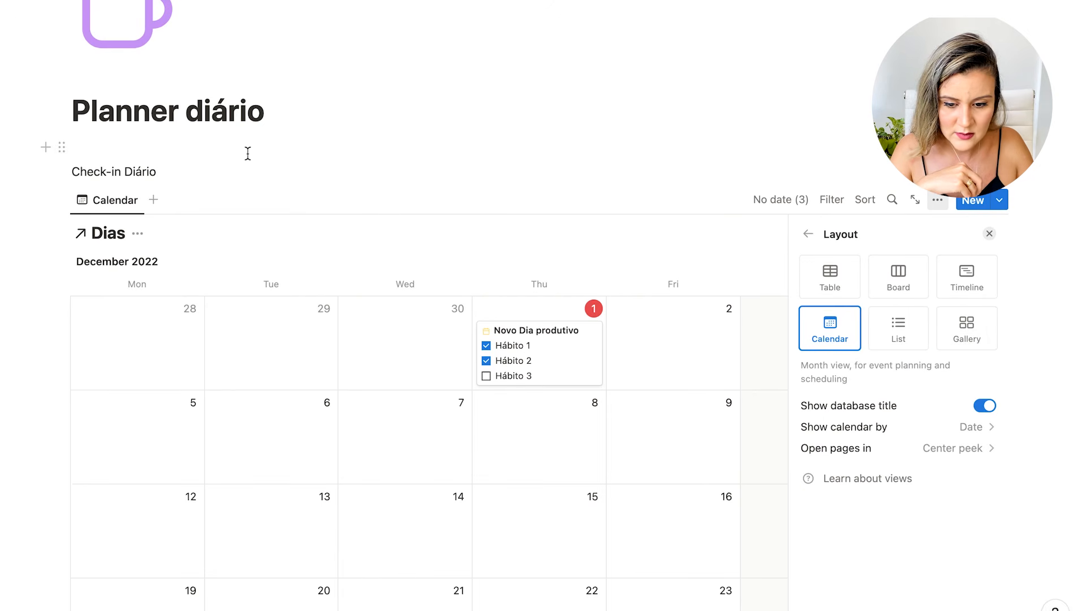
pyautogui.click(228, 167)
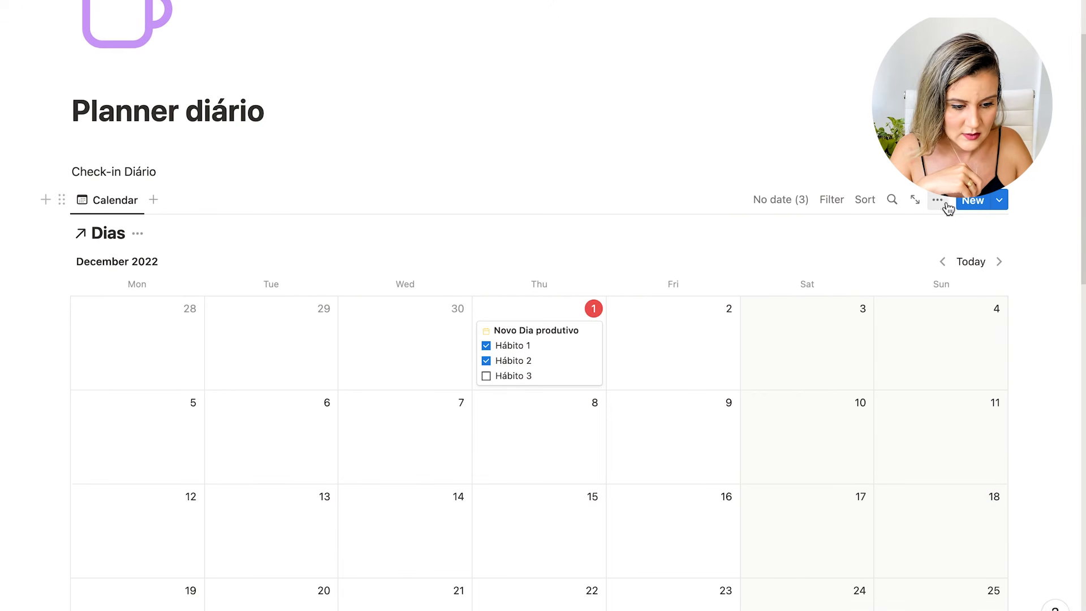
pyautogui.click(947, 206)
pyautogui.click(431, 109)
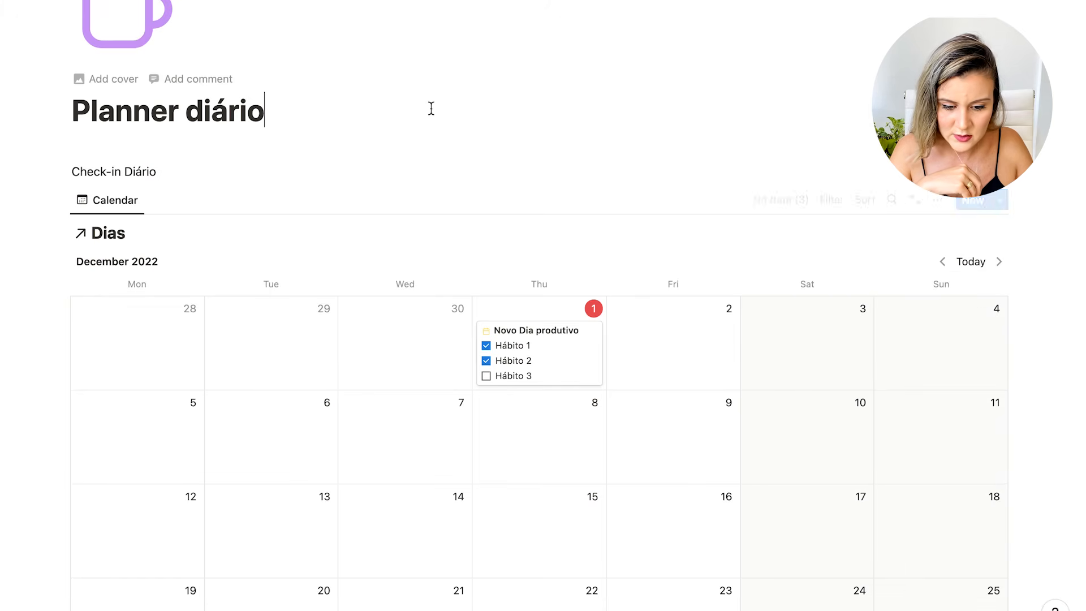
pyautogui.scroll(-5, 420, 317)
pyautogui.scroll(-8, 421, 319)
pyautogui.scroll(1, 421, 320)
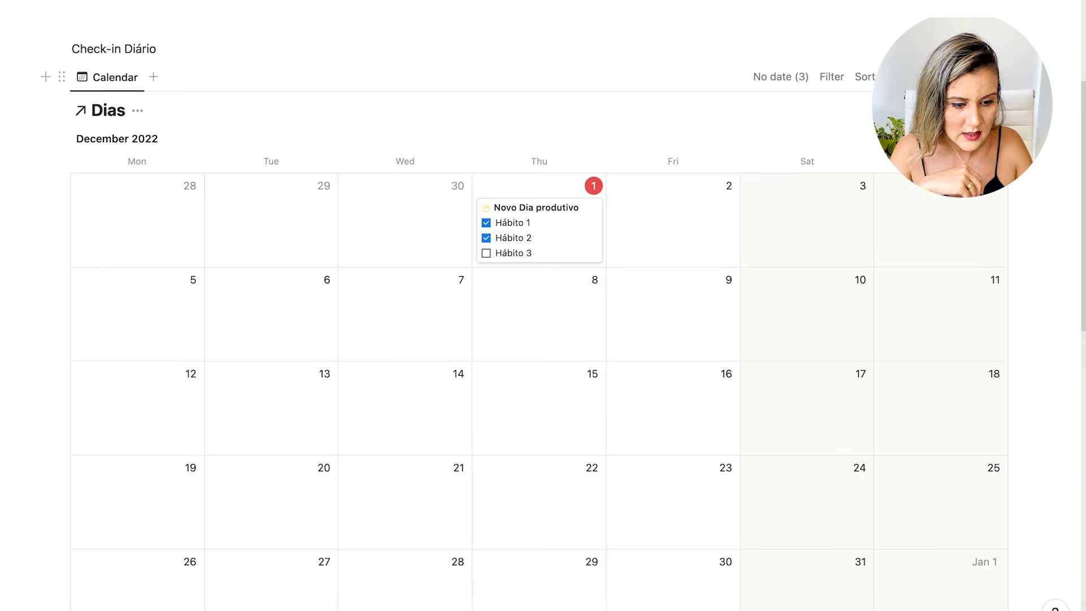
# Switch the linked Dias view to a Gallery layout with card preview set to None.
pyautogui.click(938, 77)
pyautogui.click(987, 194)
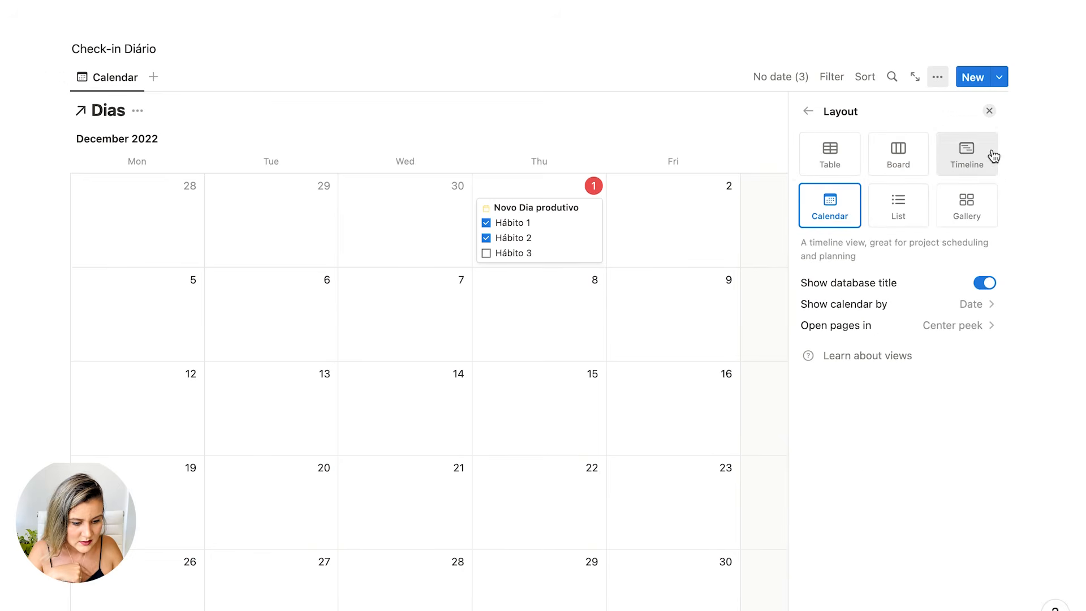
pyautogui.click(981, 208)
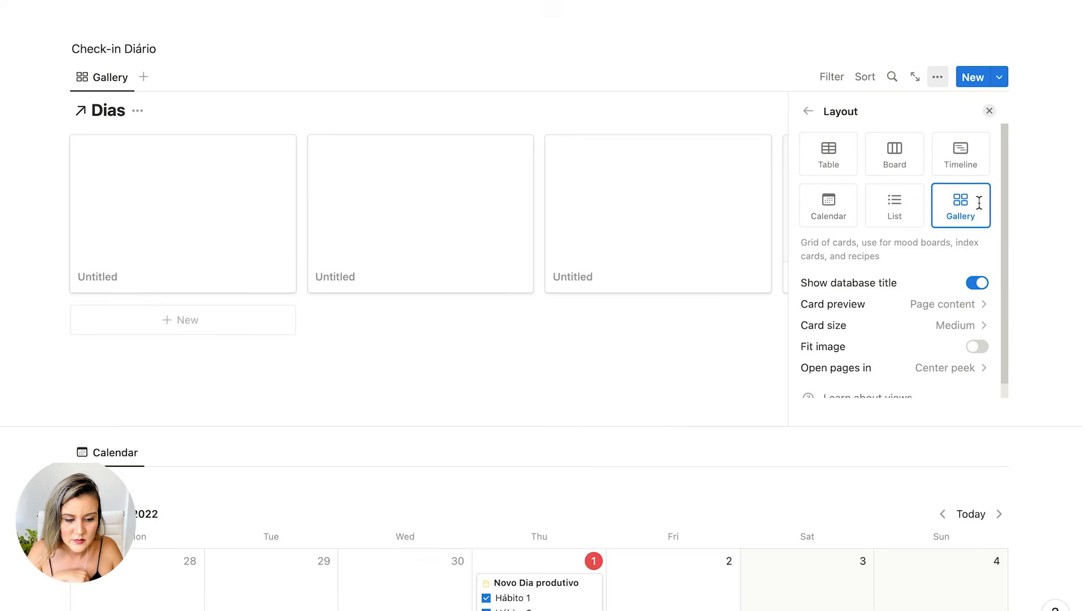
pyautogui.click(952, 307)
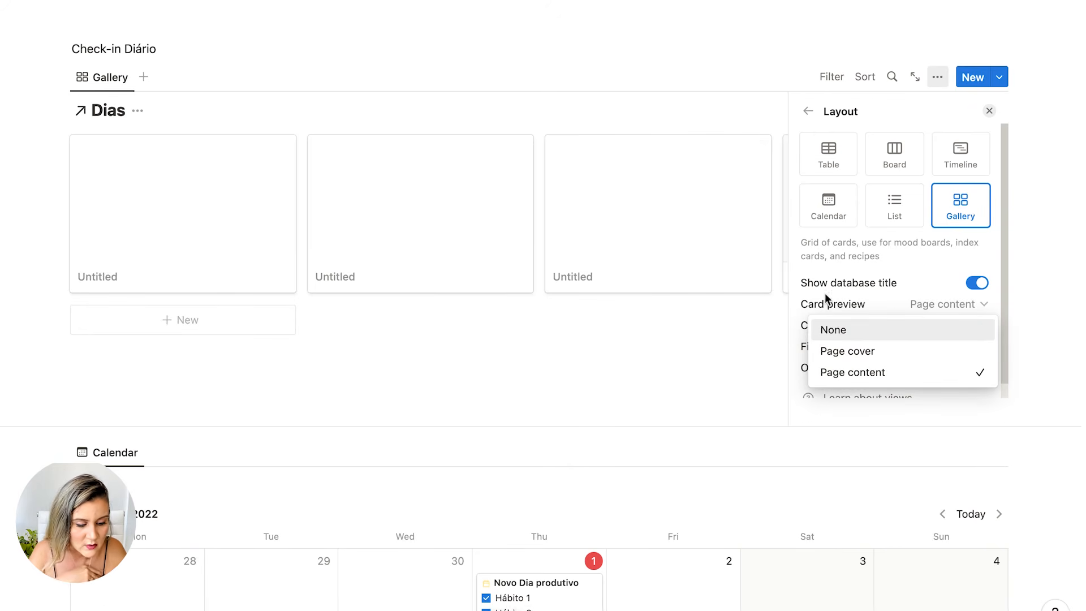
pyautogui.click(830, 331)
pyautogui.press('Escape')
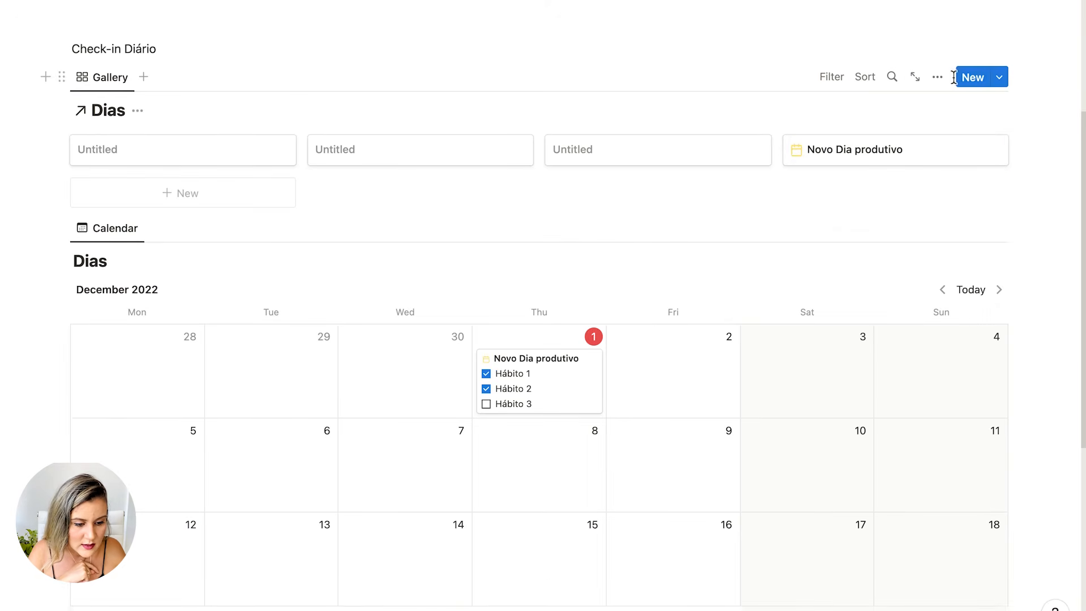
# Show Hábito 1, 2 and 3 on the gallery cards and delete the three empty Untitled cards.
pyautogui.click(937, 77)
pyautogui.click(936, 221)
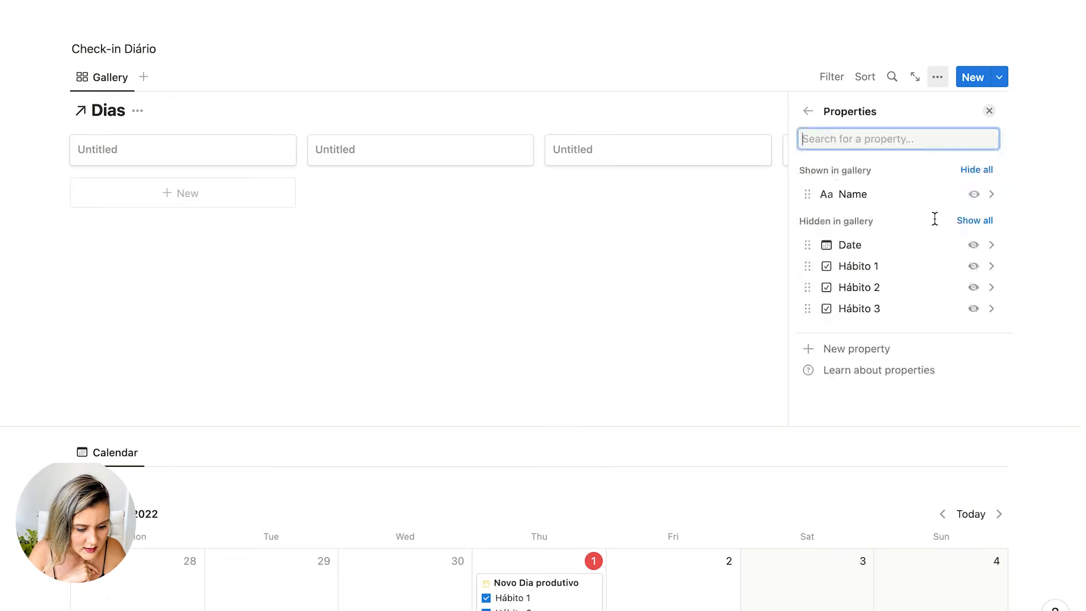
pyautogui.click(974, 287)
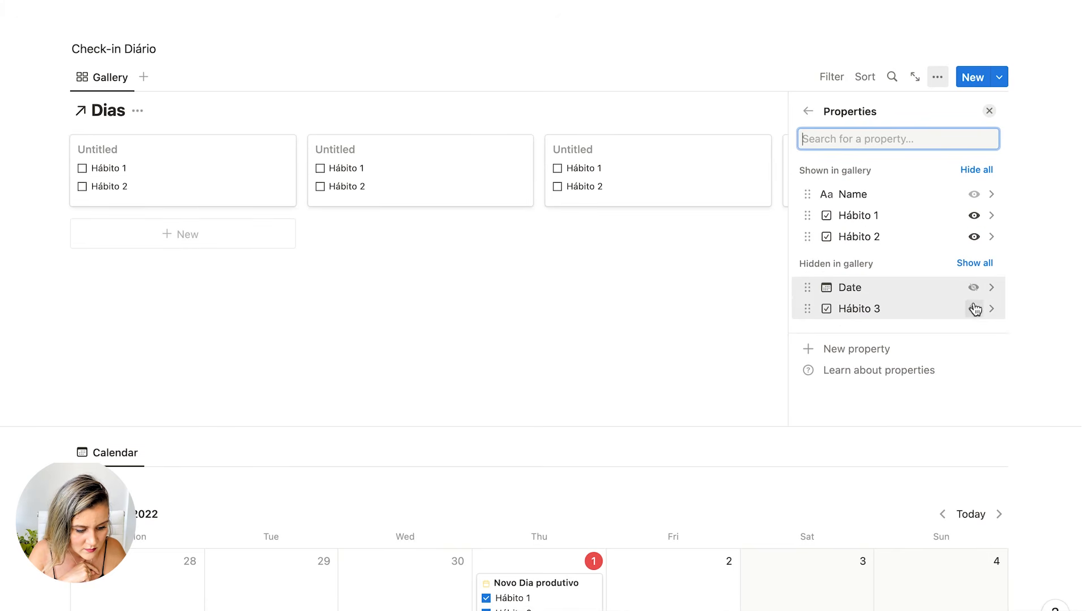
pyautogui.click(974, 308)
pyautogui.click(677, 19)
pyautogui.moveTo(659, 279); pyautogui.dragTo(240, 203)
pyautogui.press('Delete')
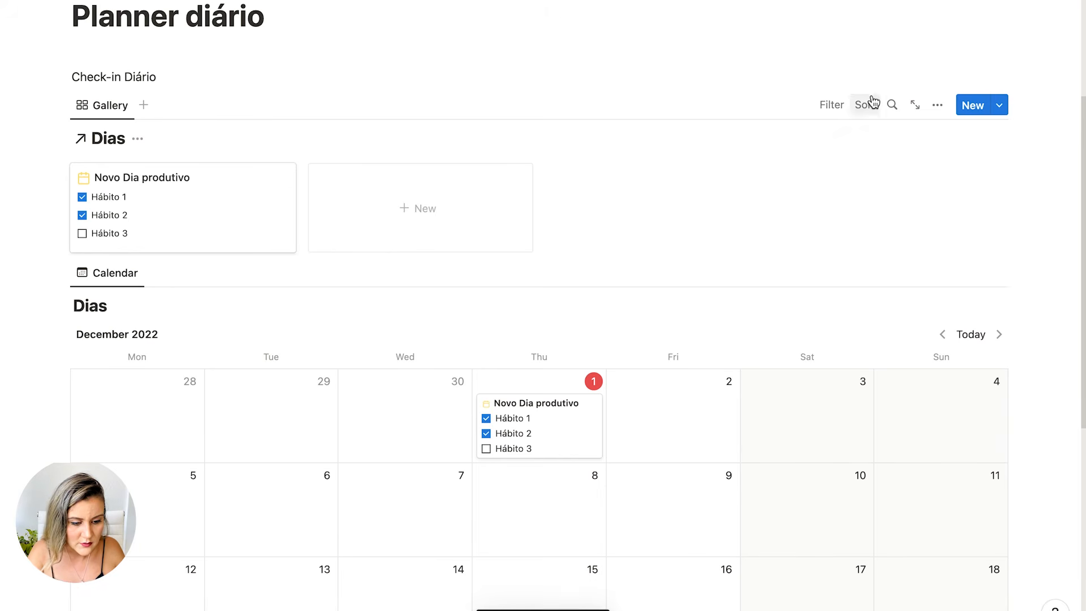
# Filter the gallery to entries whose Date is Today.
pyautogui.click(831, 105)
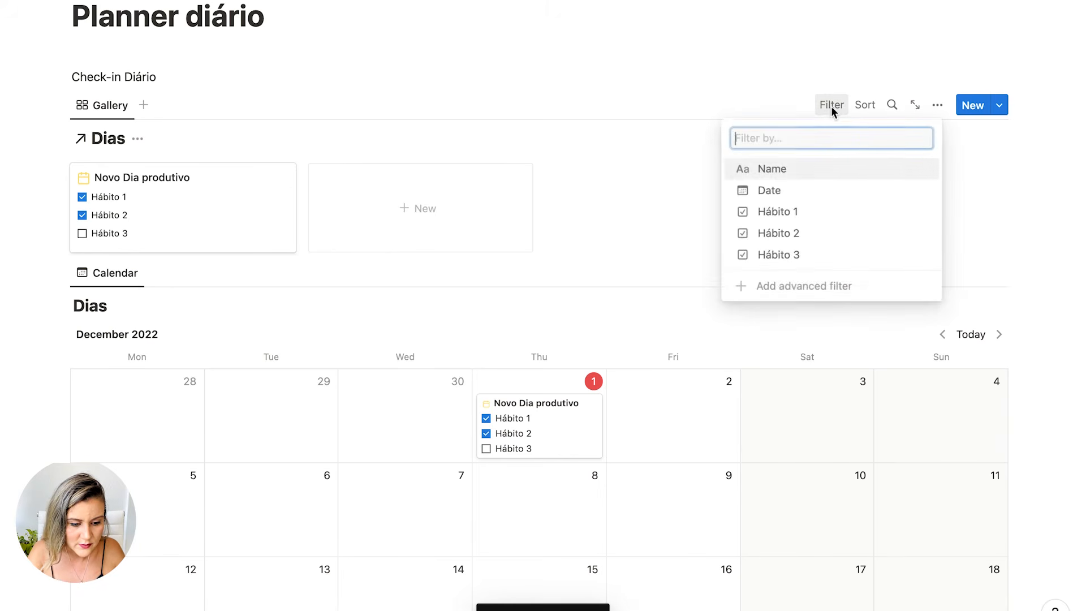
pyautogui.click(779, 201)
pyautogui.click(46, 191)
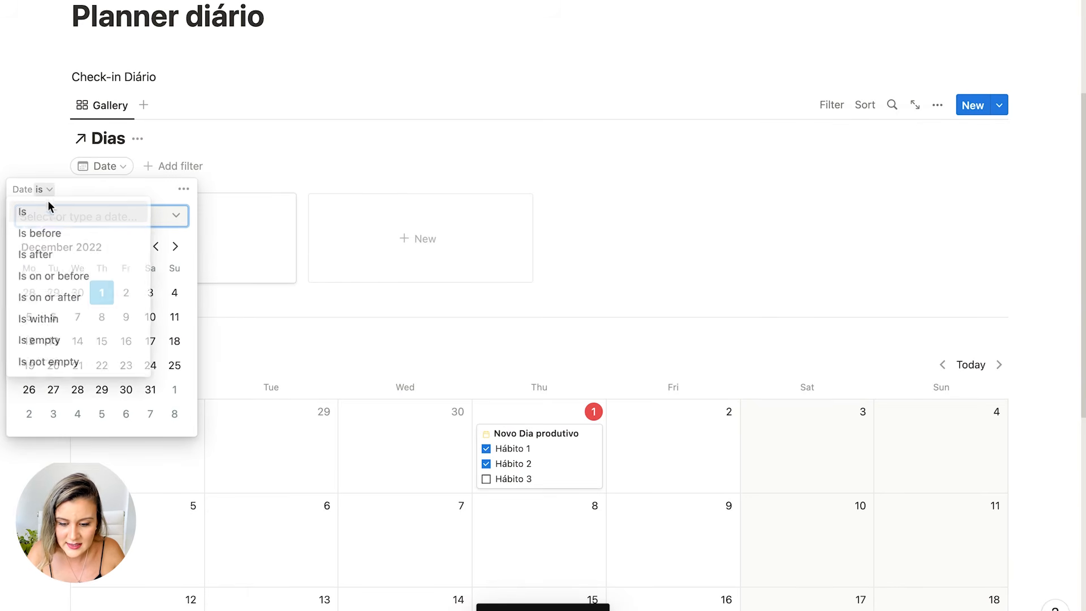
pyautogui.click(48, 212)
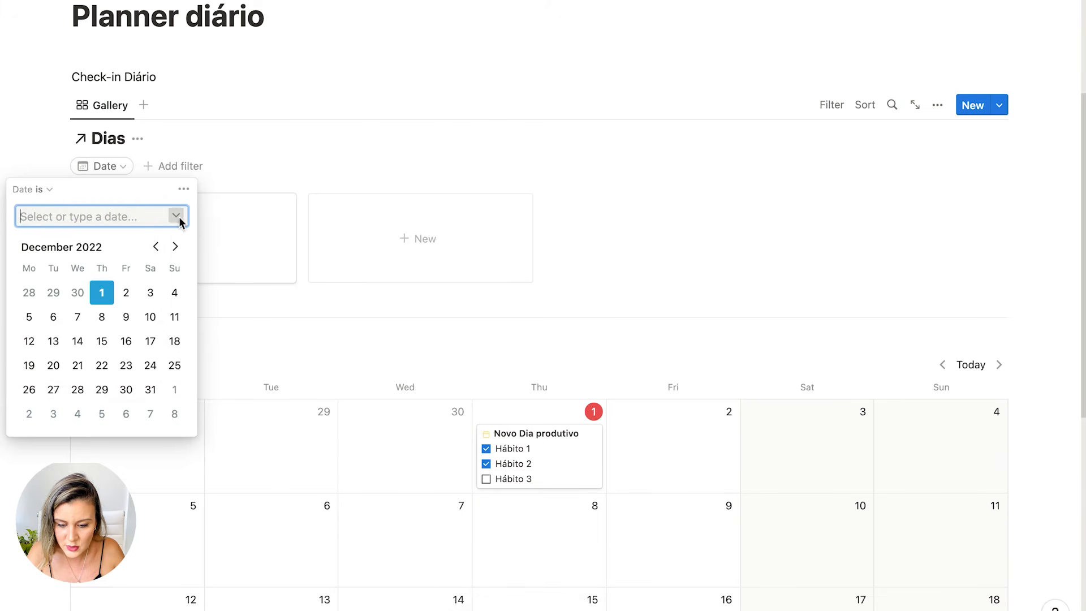
pyautogui.click(176, 216)
pyautogui.click(36, 263)
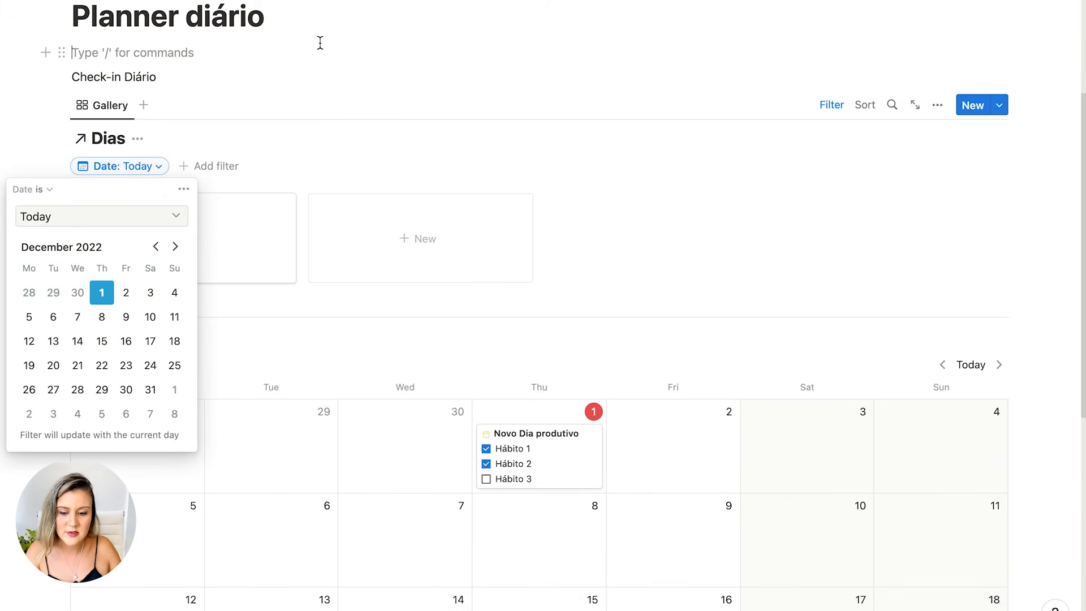
pyautogui.click(321, 42)
# Turn off Show database title for the Dias gallery.
pyautogui.click(937, 105)
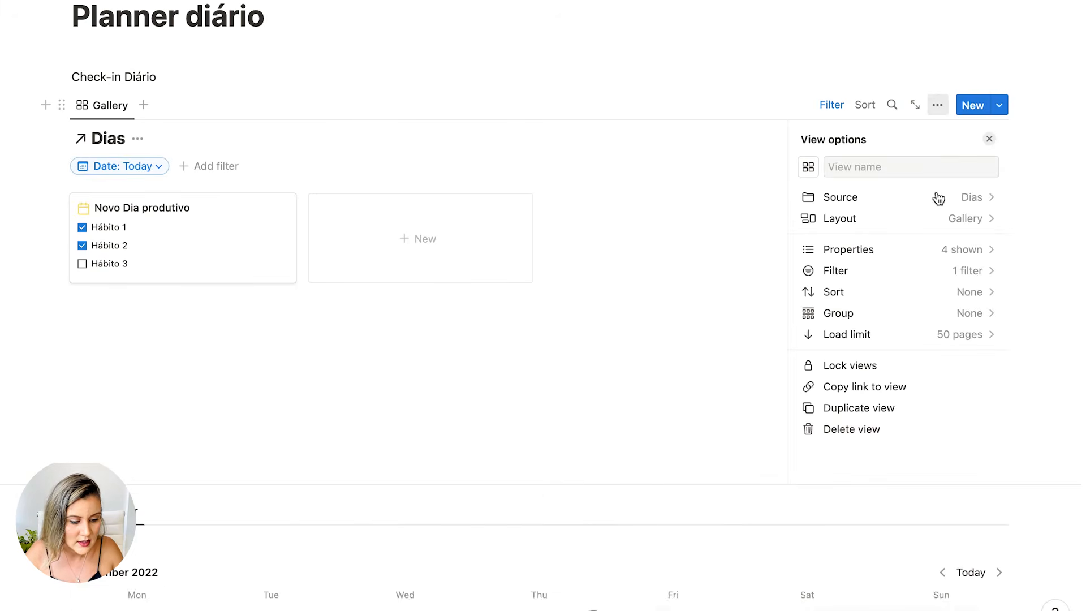
pyautogui.click(970, 221)
pyautogui.click(928, 309)
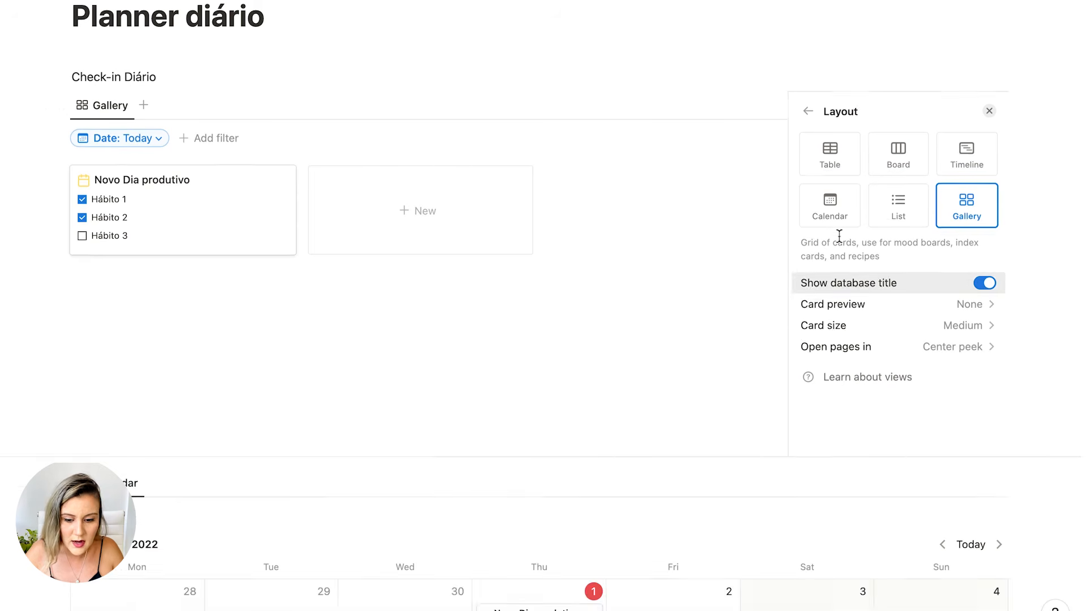
pyautogui.click(516, 32)
pyautogui.moveTo(53, 80)
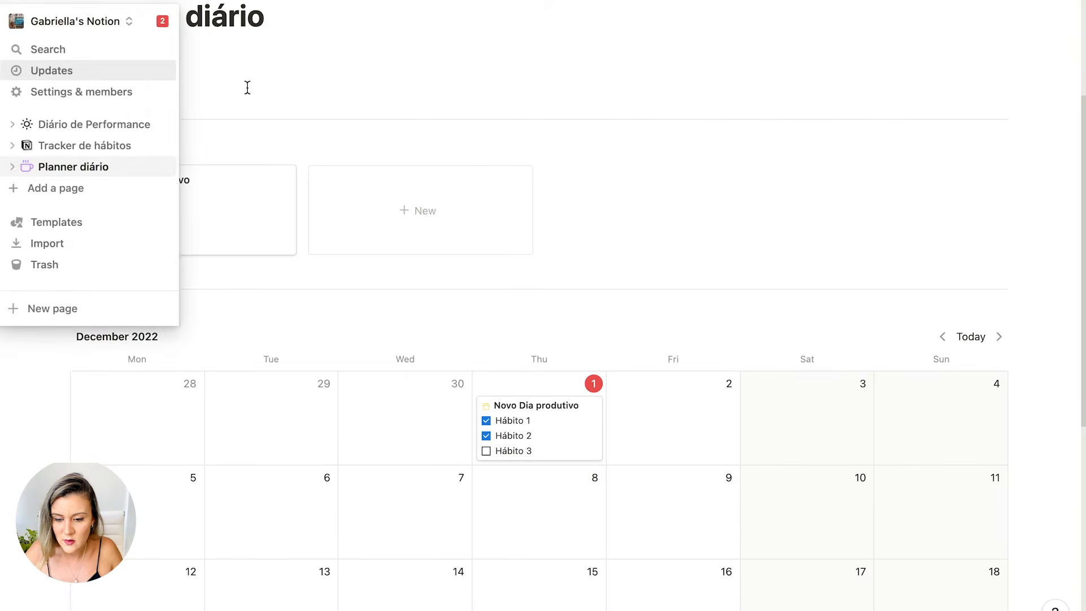
# Make Check-in Diário a Heading 3 and add a 'Tracker de produtividade' heading.
pyautogui.click(59, 77)
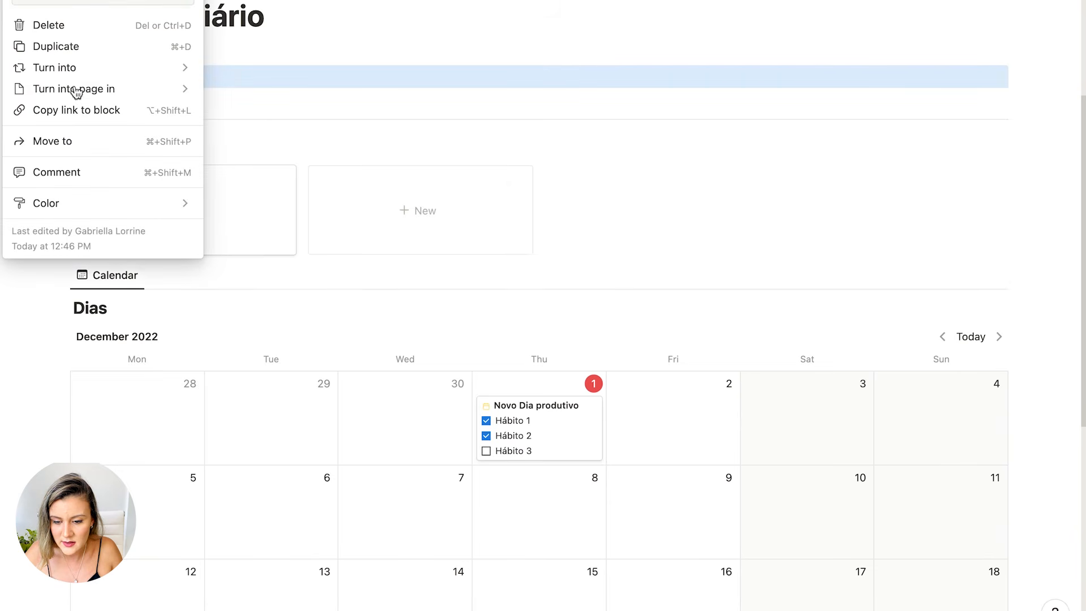
pyautogui.moveTo(141, 73)
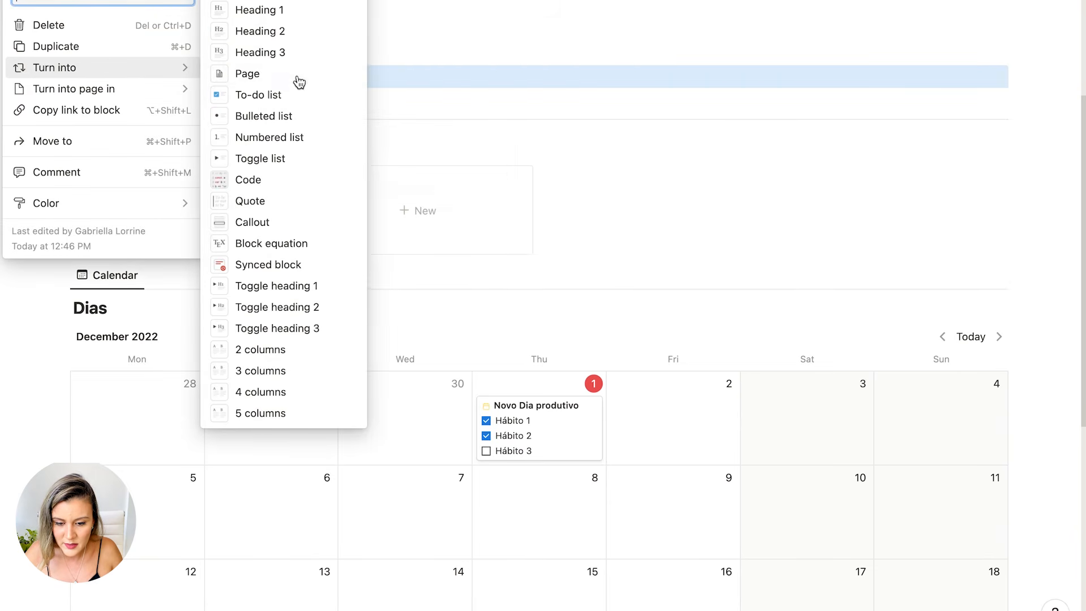
pyautogui.click(285, 52)
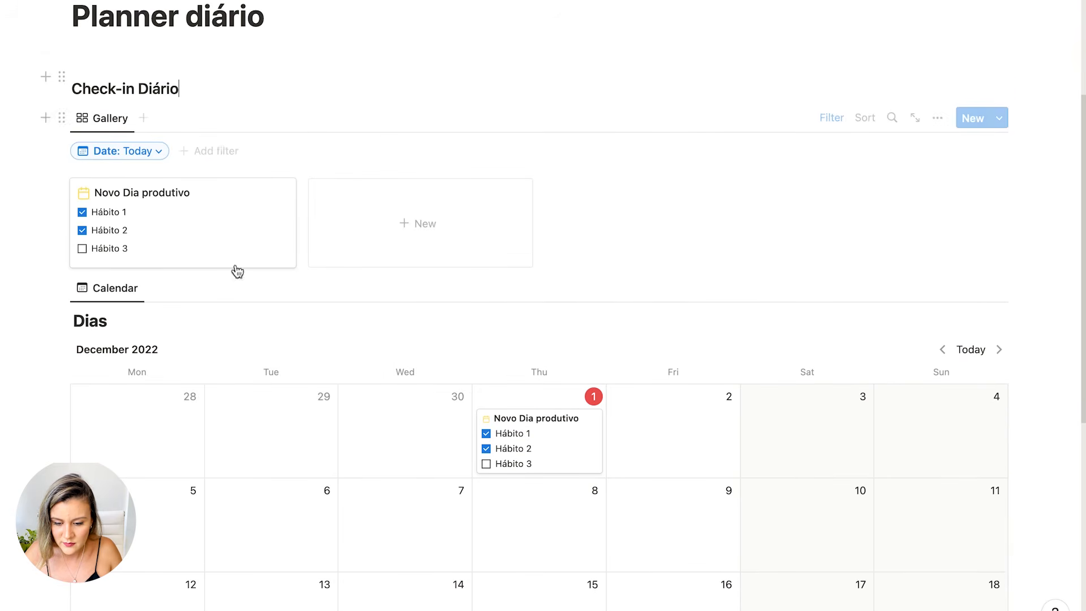
pyautogui.moveTo(62, 288); pyautogui.dragTo(116, 286)
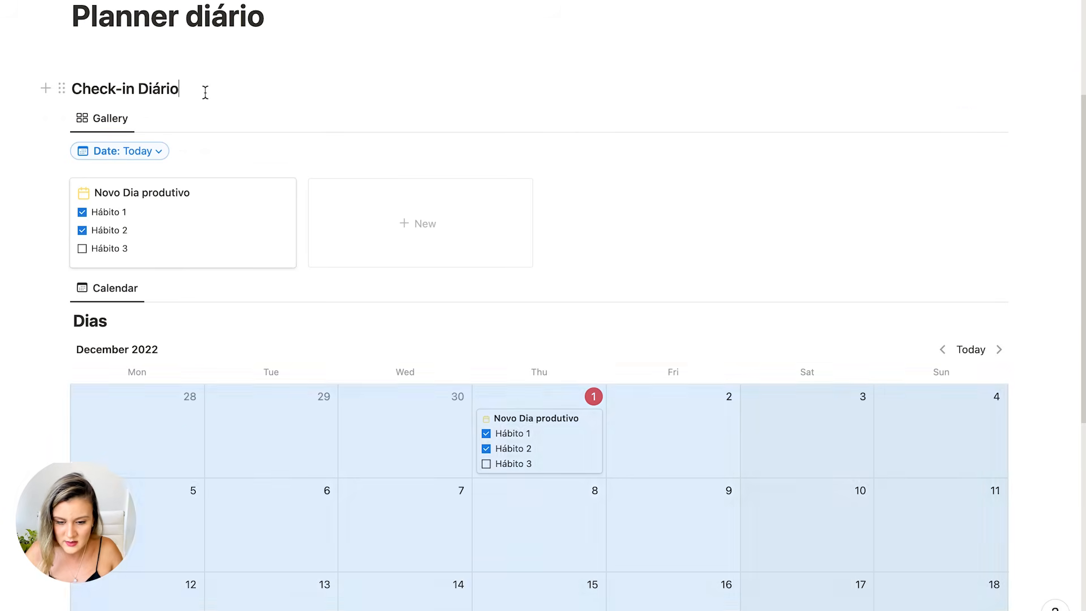
pyautogui.click(206, 92)
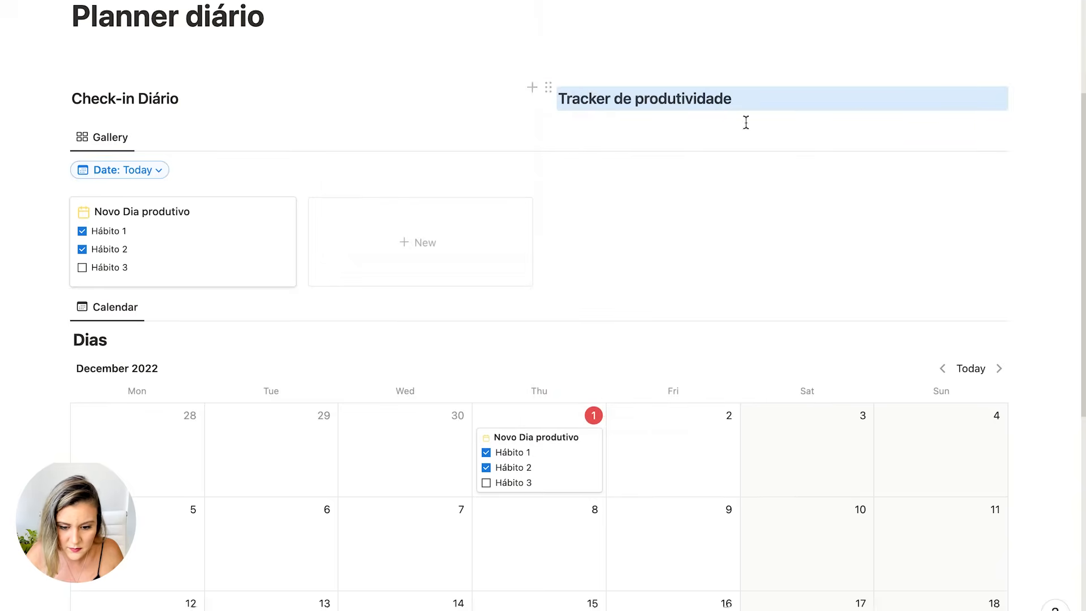
pyautogui.click(744, 121)
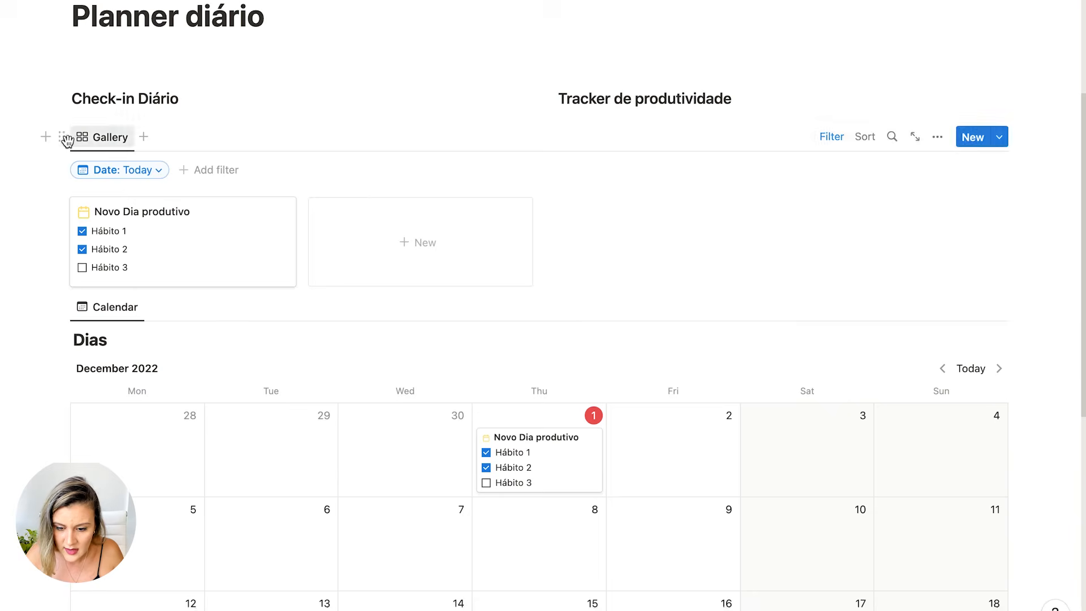
# Arrange the gallery under Check-in Diário and the calendar under Tracker de produtividade in side-by-side columns.
pyautogui.moveTo(63, 139); pyautogui.dragTo(75, 107)
pyautogui.moveTo(527, 200); pyautogui.dragTo(254, 198)
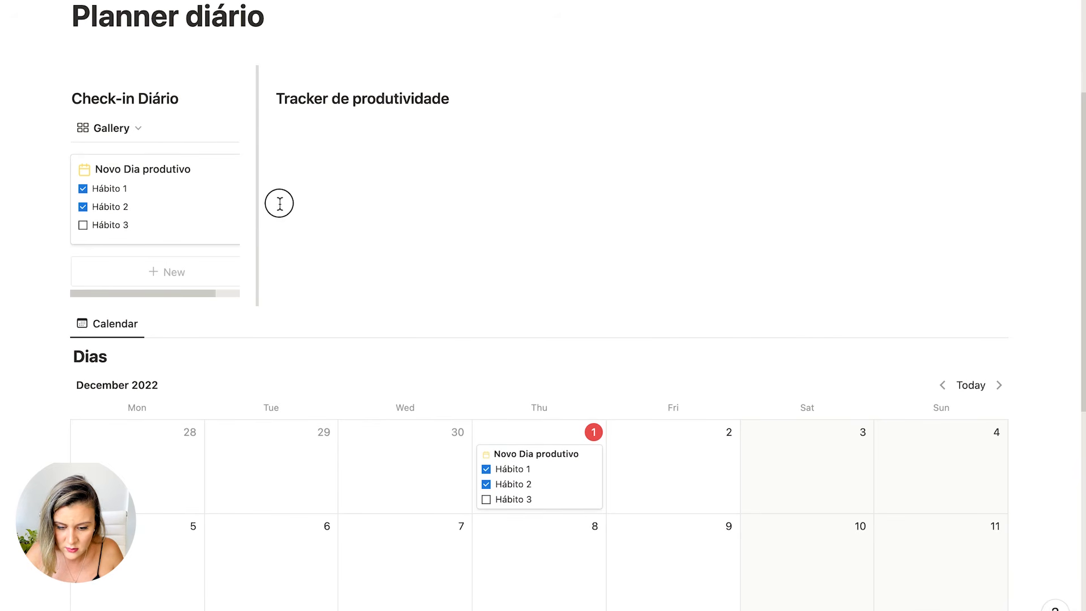
pyautogui.moveTo(61, 317); pyautogui.dragTo(424, 110)
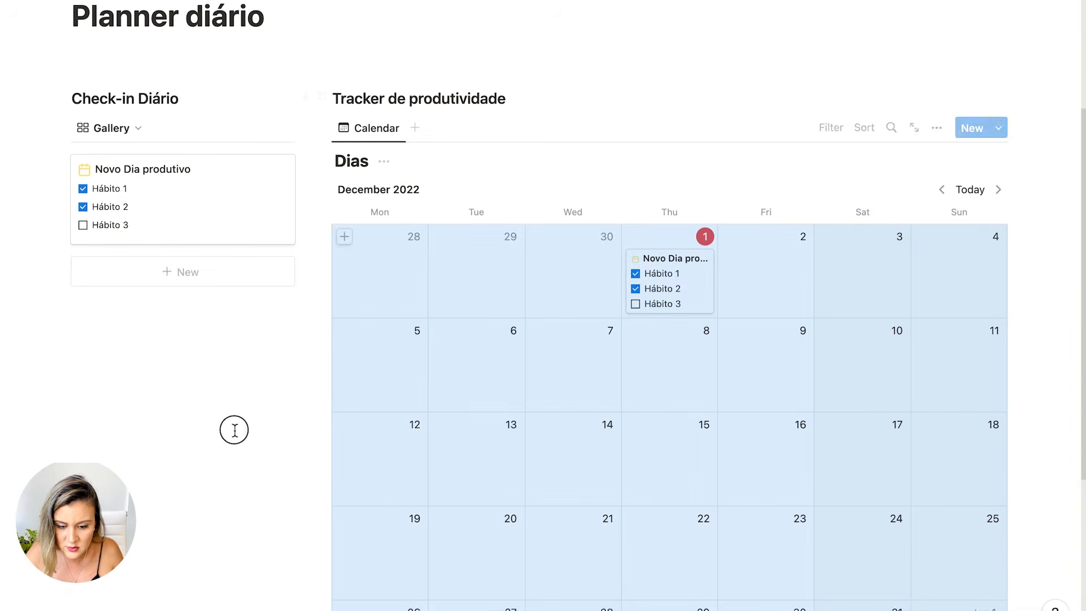
# Select the Novo Dia produtivo card in the gallery.
pyautogui.click(235, 430)
pyautogui.scroll(4, 235, 431)
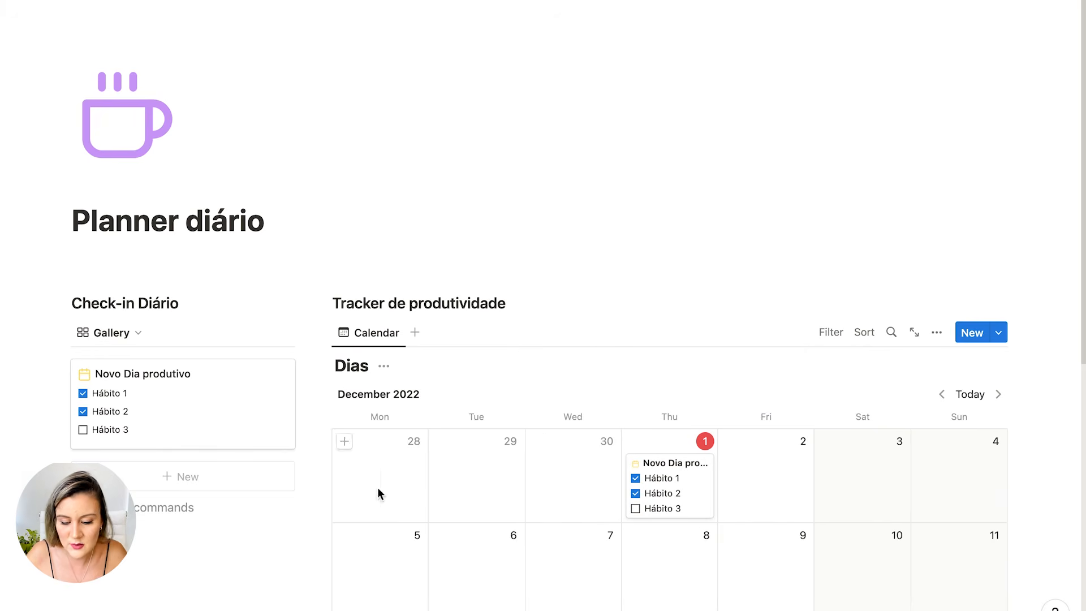
pyautogui.moveTo(39, 402); pyautogui.dragTo(153, 424)
# Delete the old card and add a 'Segunda' entry using the Novo Dia produtivo template.
pyautogui.press('Delete')
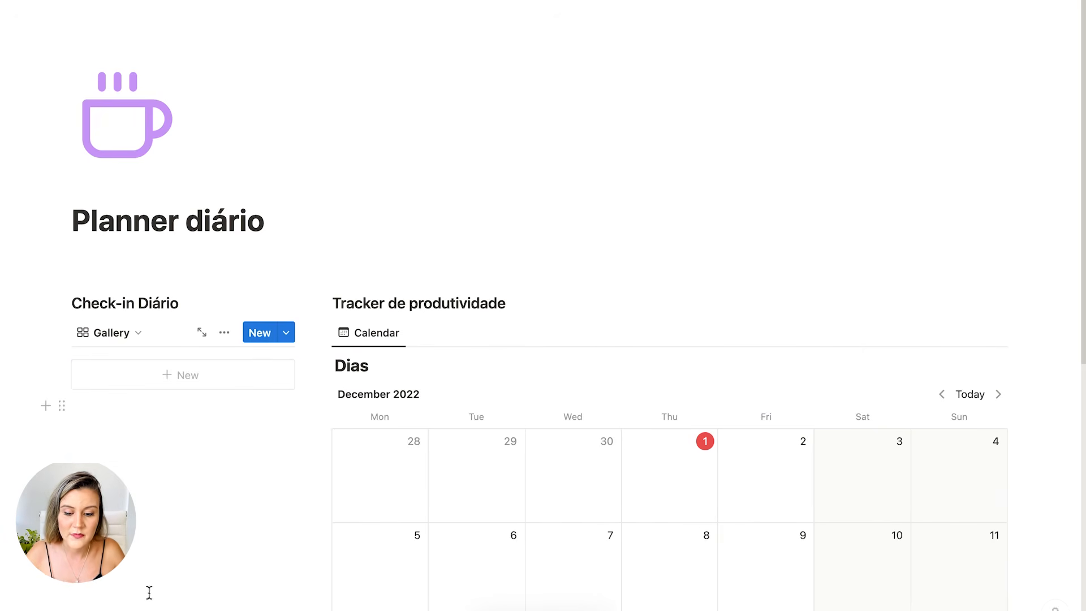
pyautogui.click(107, 386)
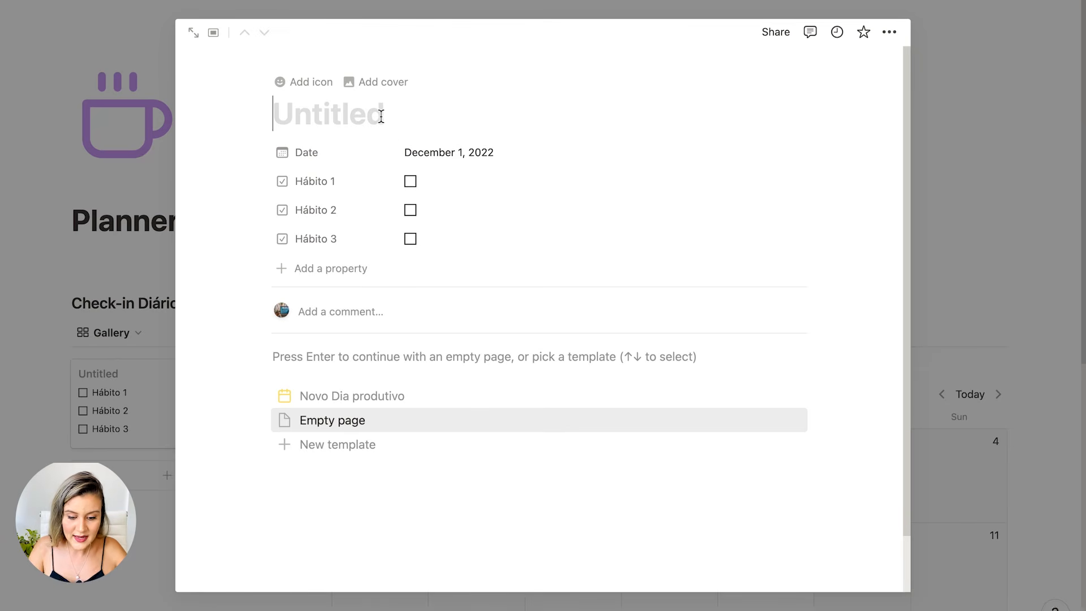
pyautogui.write('Di')
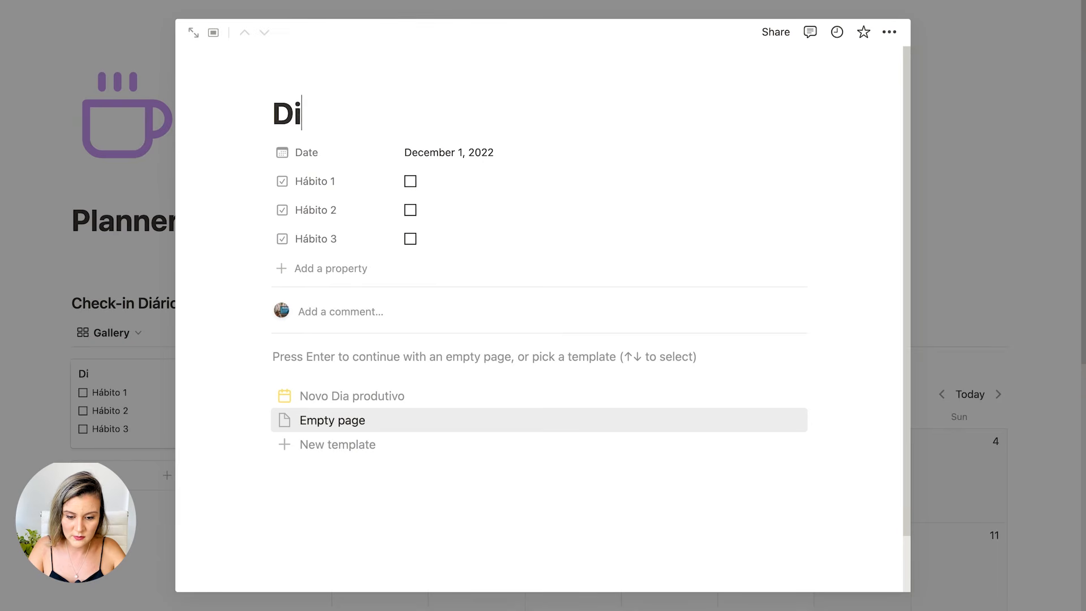
pyautogui.press('BackSpace')
pyautogui.press('BackSpace')
pyautogui.write('Segunda')
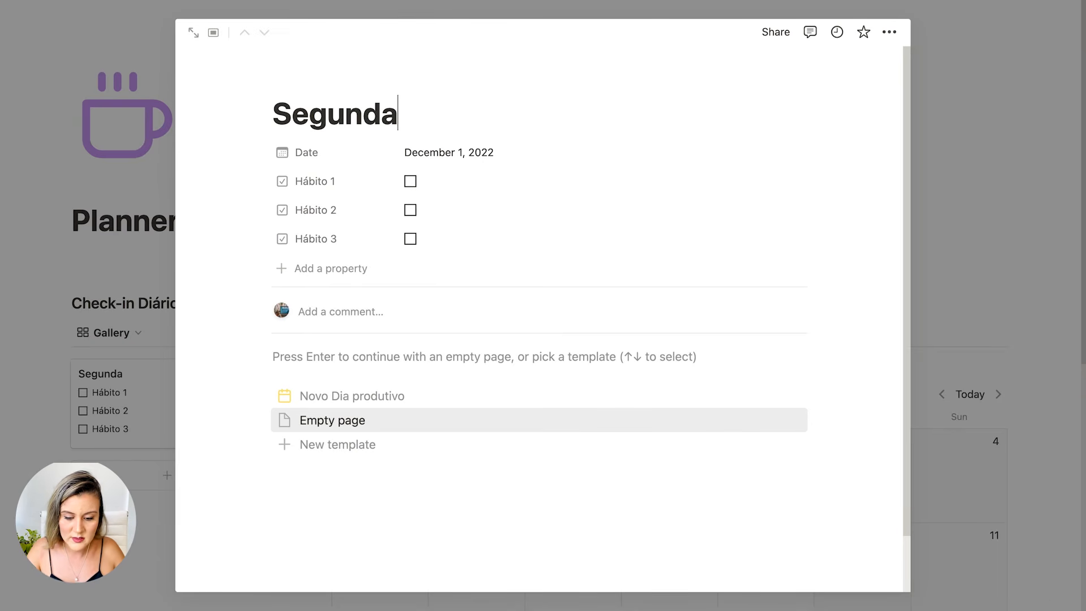
pyautogui.click(332, 400)
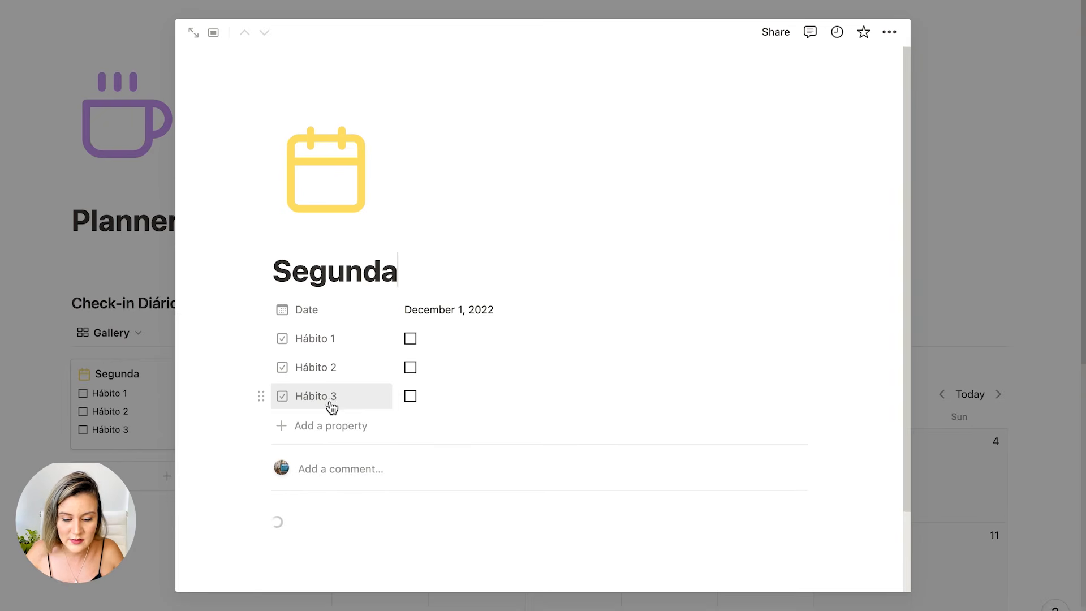
# Tick Hábito 1 and Hábito 2 on Segunda and return to the planner page.
pyautogui.scroll(-2, 274, 97)
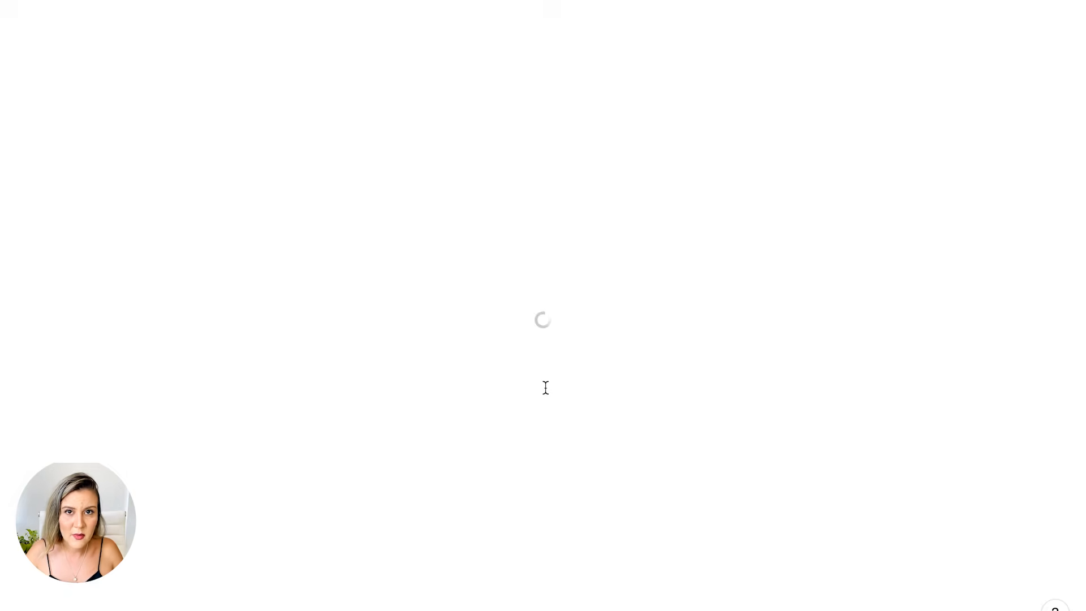
pyautogui.click(211, 290)
pyautogui.click(212, 318)
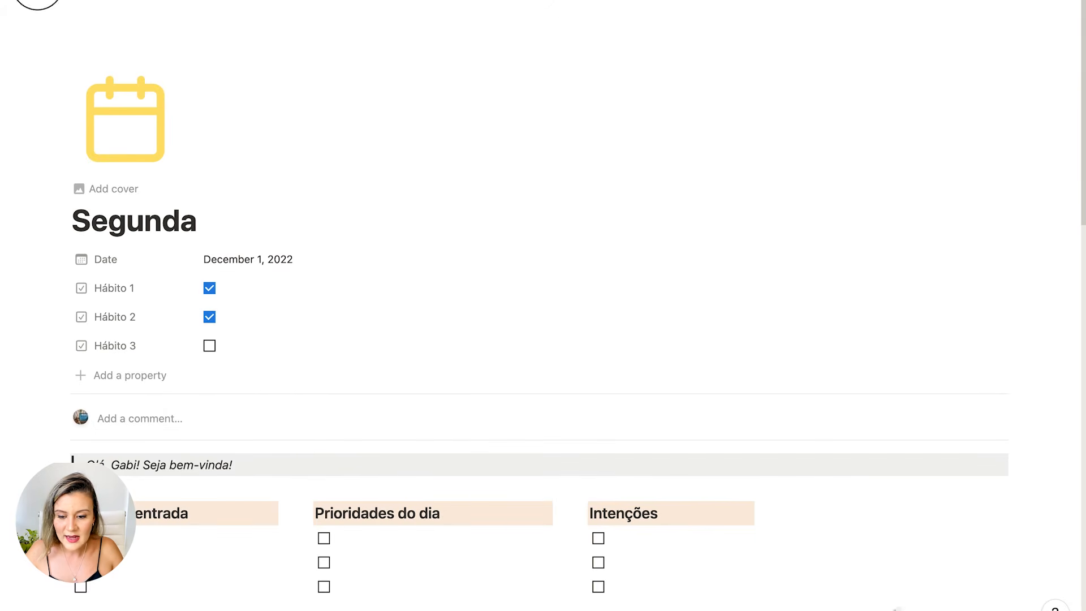
pyautogui.press('super+bracketleft')
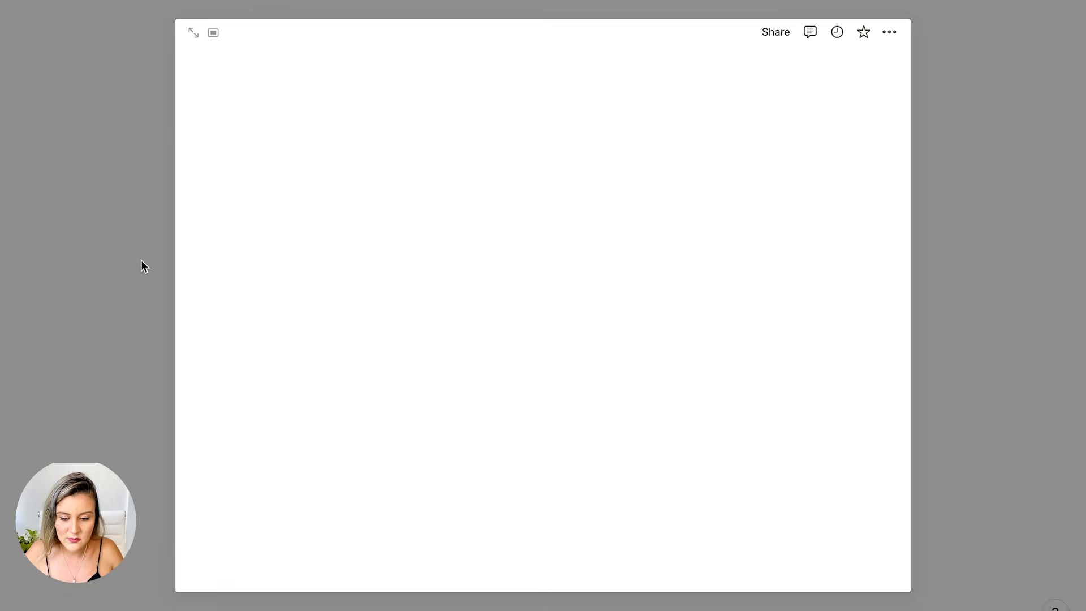
pyautogui.click(50, 372)
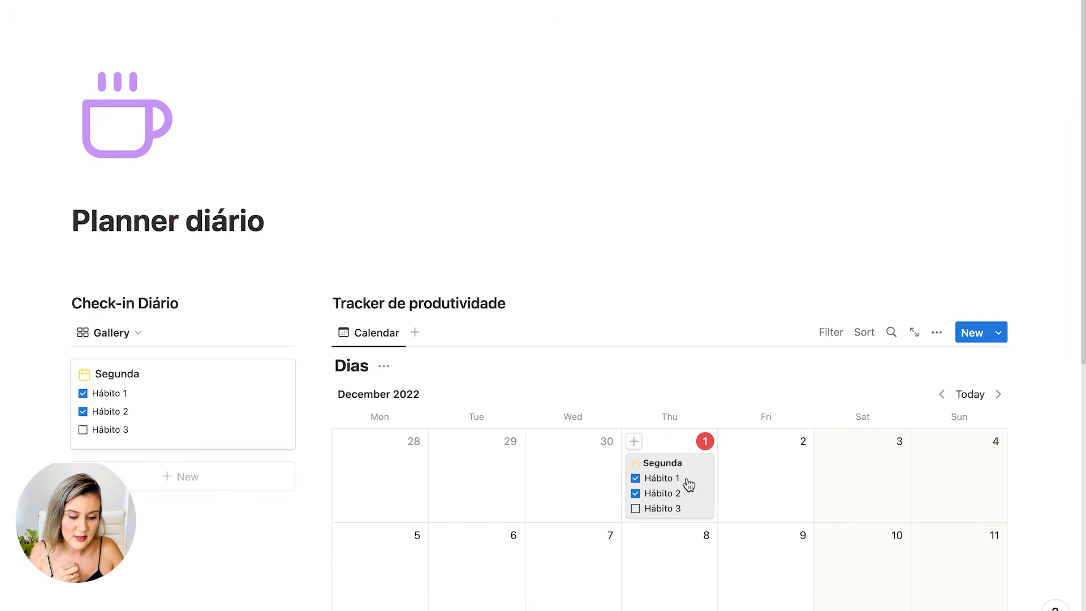
# Give the Check-in Diário heading a purple background.
pyautogui.scroll(-3, 658, 501)
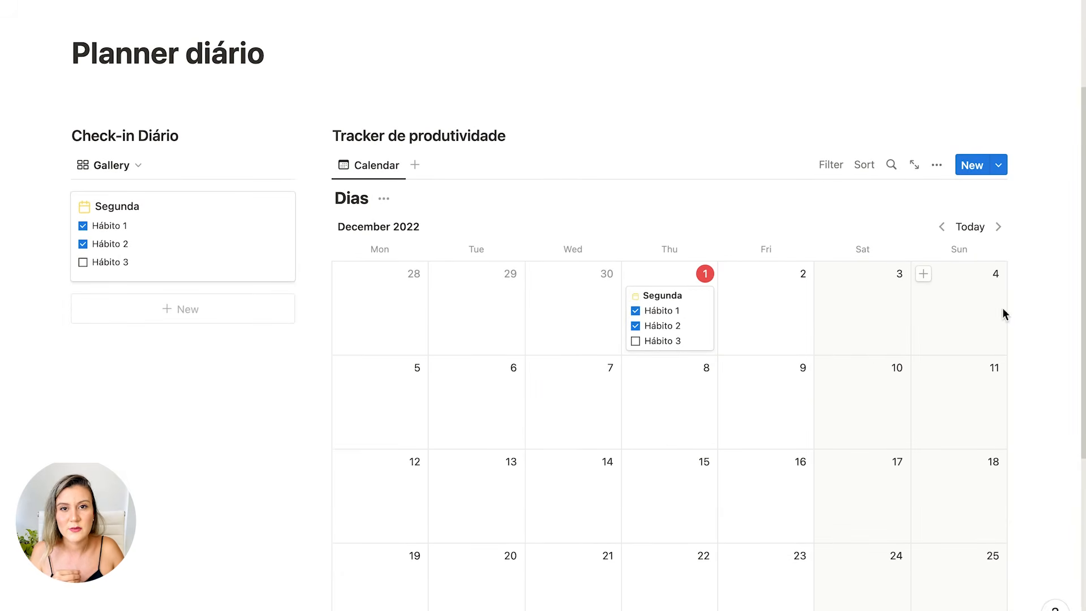
pyautogui.scroll(1, 68, 179)
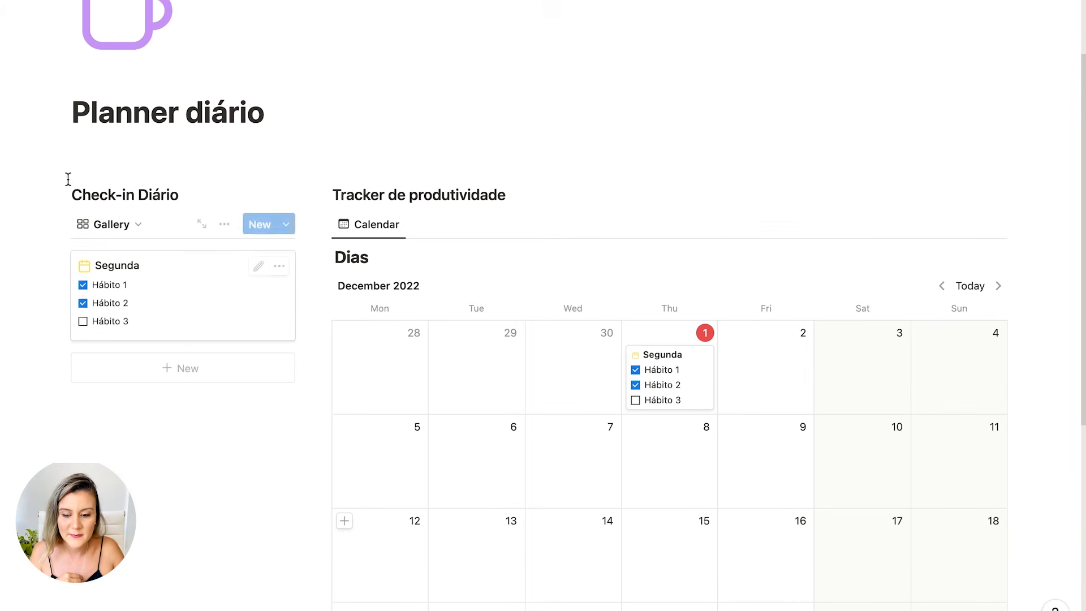
pyautogui.click(62, 191)
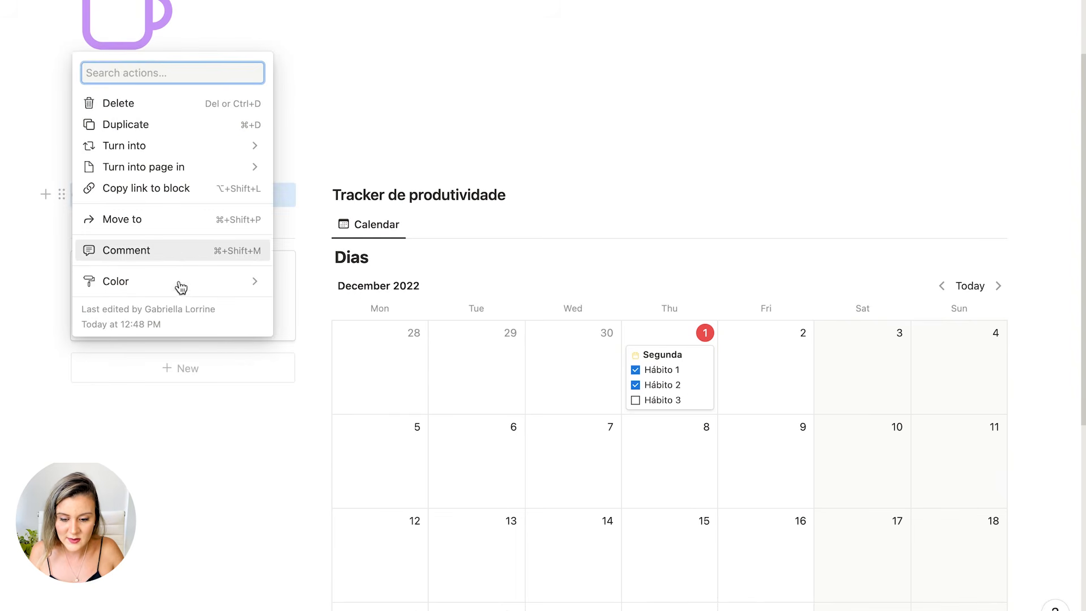
pyautogui.moveTo(180, 285)
pyautogui.scroll(-2, 332, 472)
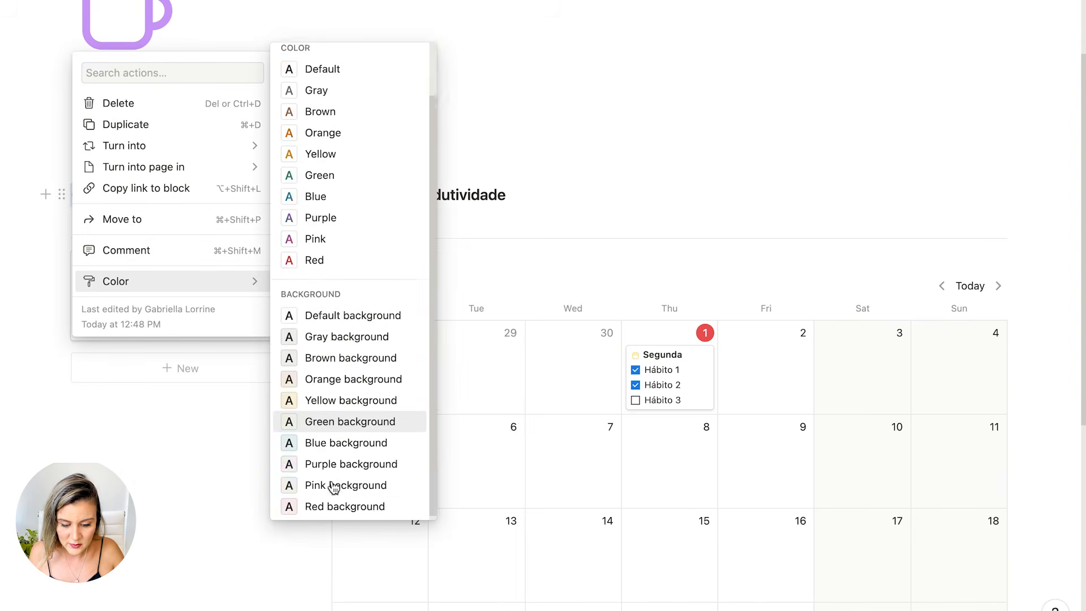
pyautogui.press('Return')
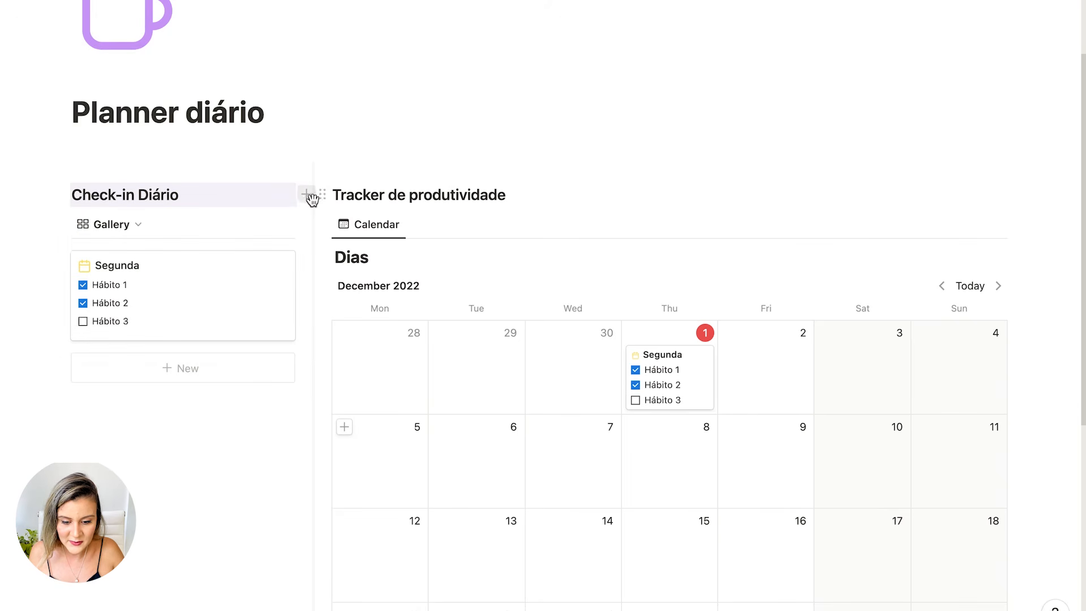
# Give the Tracker de produtividade heading the same purple background.
pyautogui.click(322, 196)
pyautogui.moveTo(226, 283)
pyautogui.click(390, 78)
pyautogui.scroll(2, 133, 256)
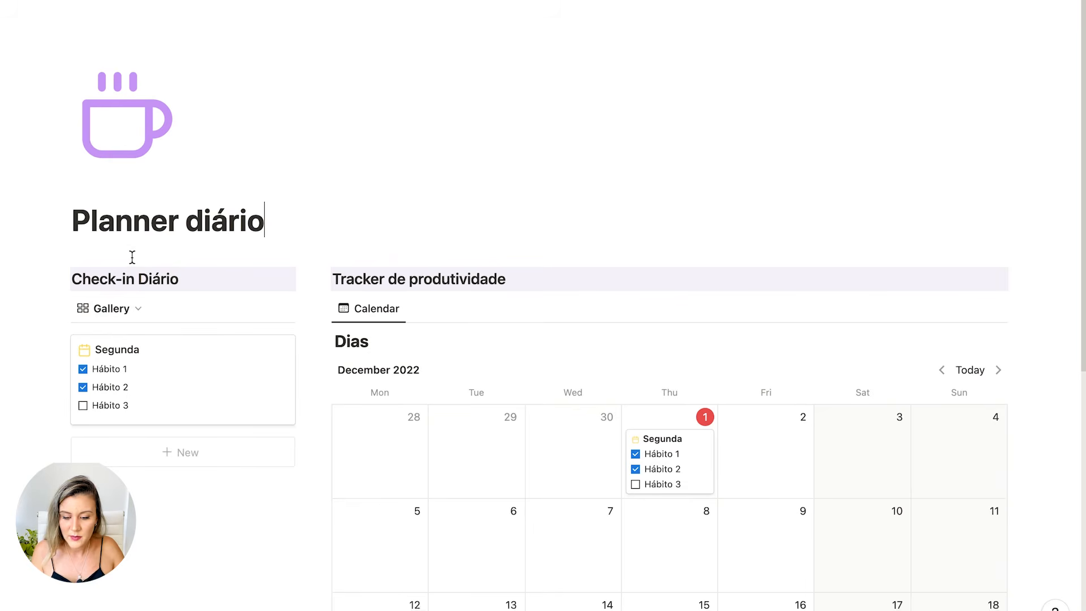
# Add a 'Notas rápidas' heading below the Check-in gallery.
pyautogui.click(170, 482)
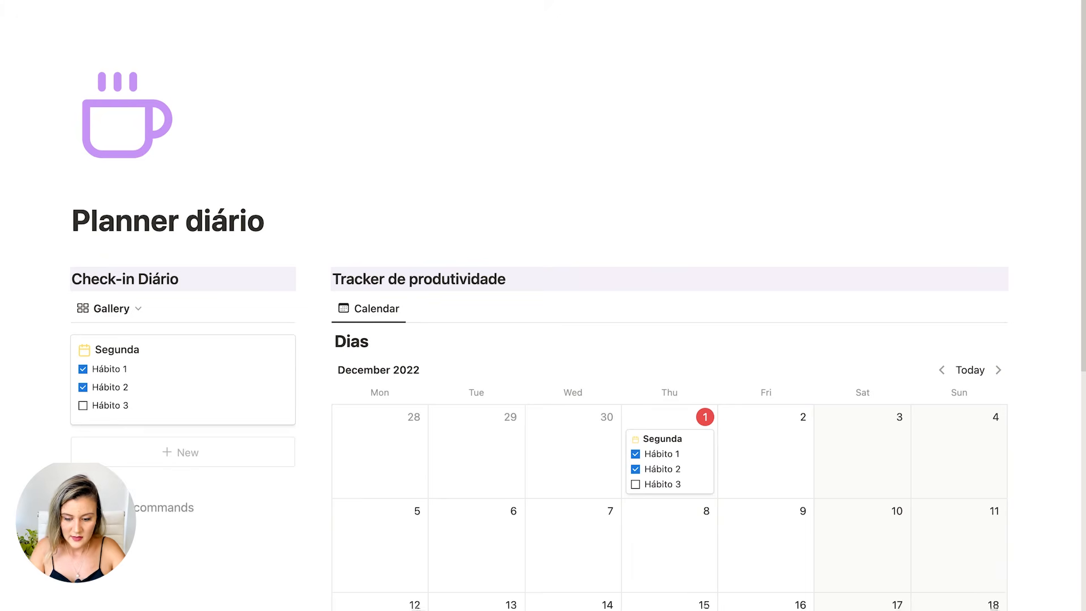
pyautogui.write('/')
pyautogui.press('BackSpace')
pyautogui.scroll(-4, 543, 306)
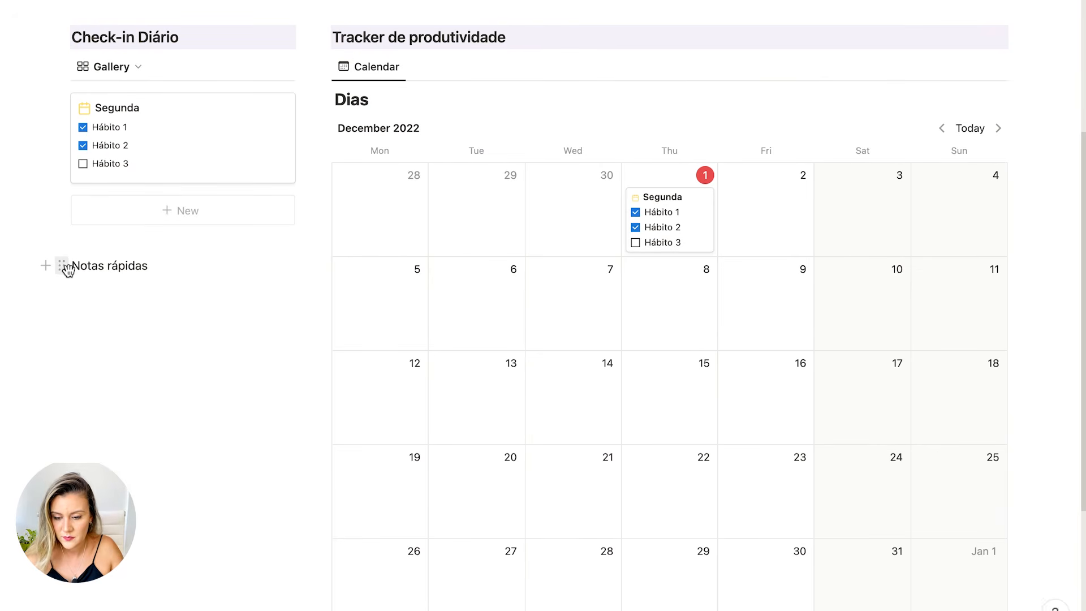
pyautogui.hotkey('ctrl', 'alt', '2')
pyautogui.press('Return')
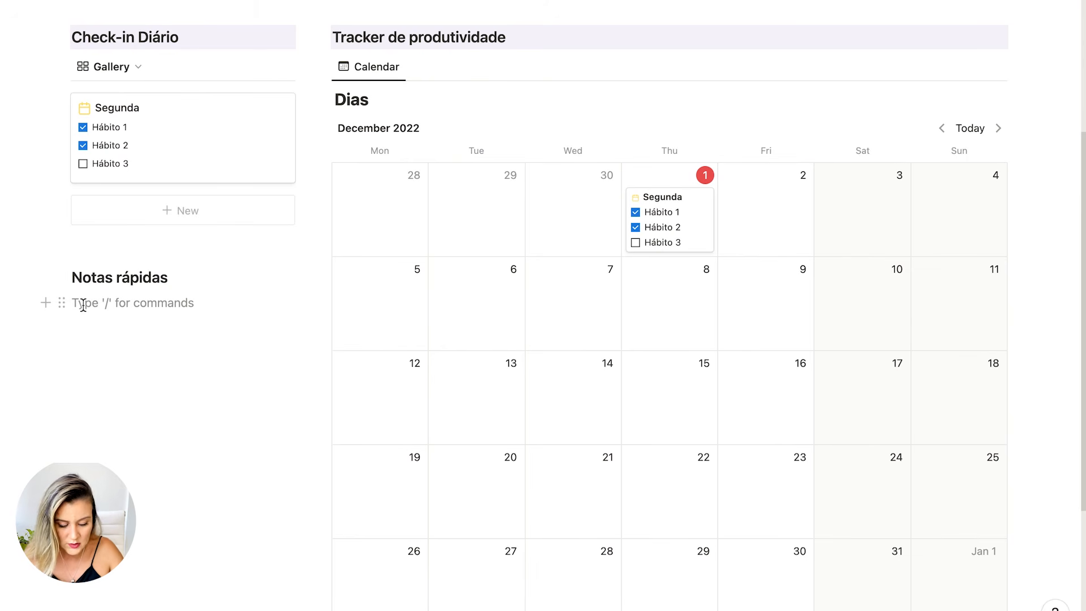
# Create a gray-background block beneath it, enlarged with extra blank lines.
pyautogui.write('/')
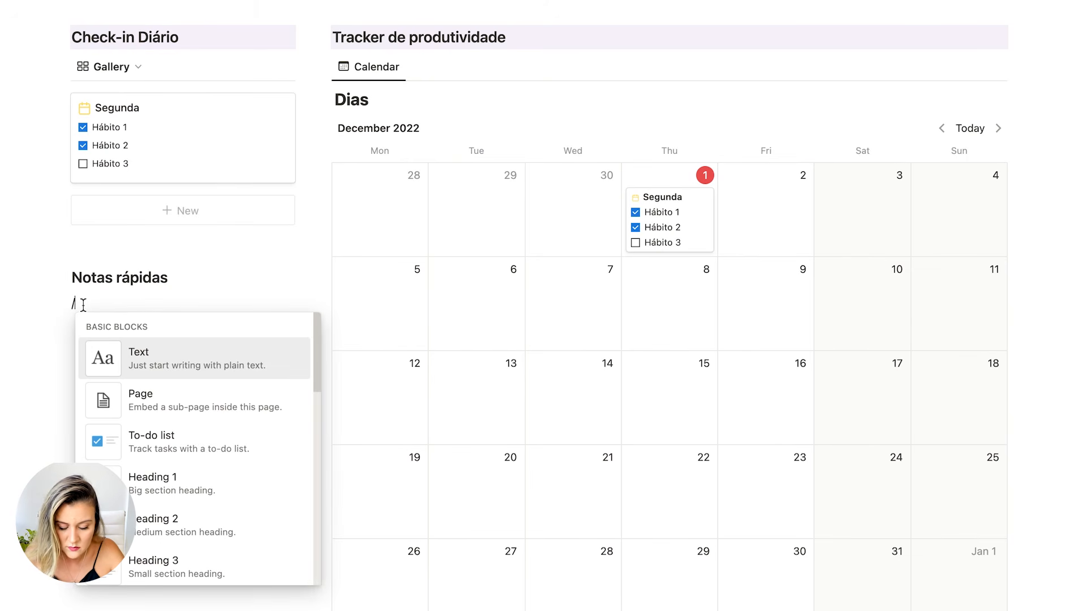
pyautogui.scroll(-10, 148, 444)
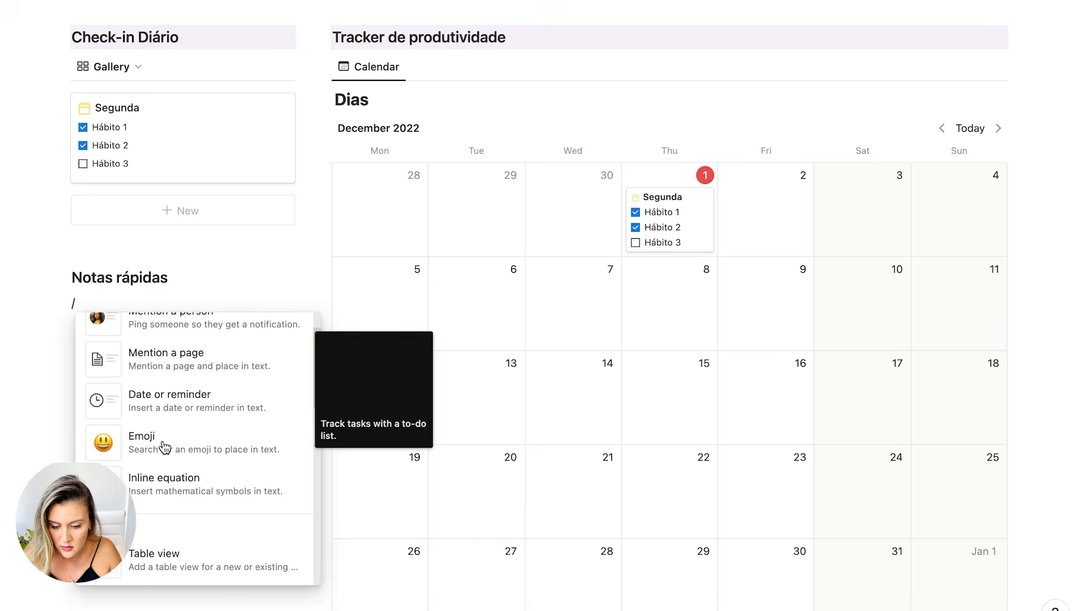
pyautogui.press('Escape')
pyautogui.hotkey('ctrl', '/')
pyautogui.moveTo(253, 391)
pyautogui.scroll(-1, 325, 447)
pyautogui.click(315, 456)
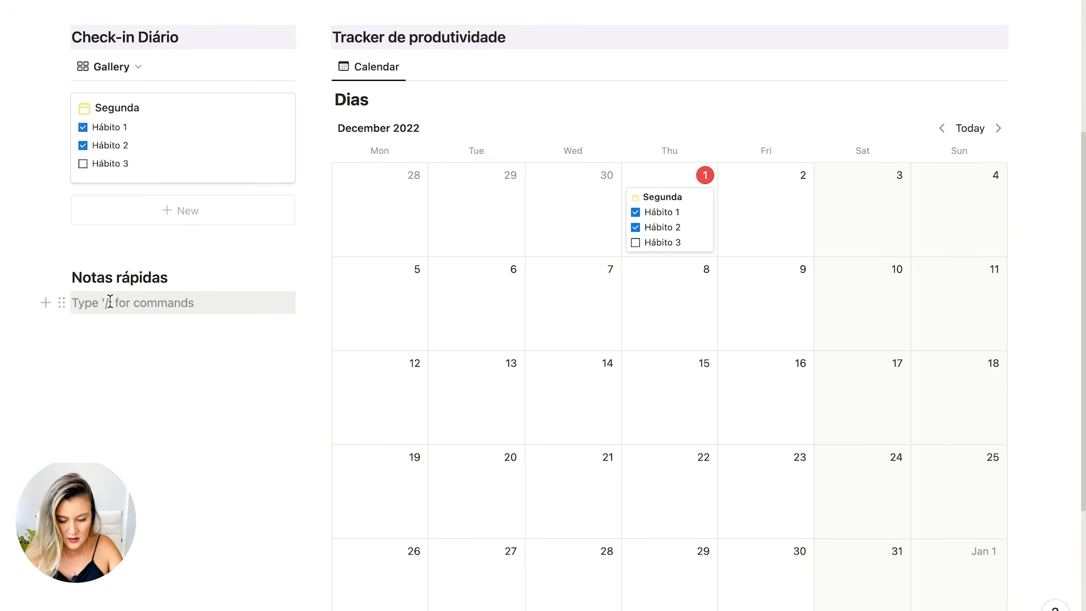
pyautogui.hotkey('shift', 'Return')
pyautogui.hotkey('shift', 'Return')
pyautogui.hotkey('shift', 'Return')
pyautogui.hotkey('shift', 'Return')
pyautogui.hotkey('shift', 'Return')
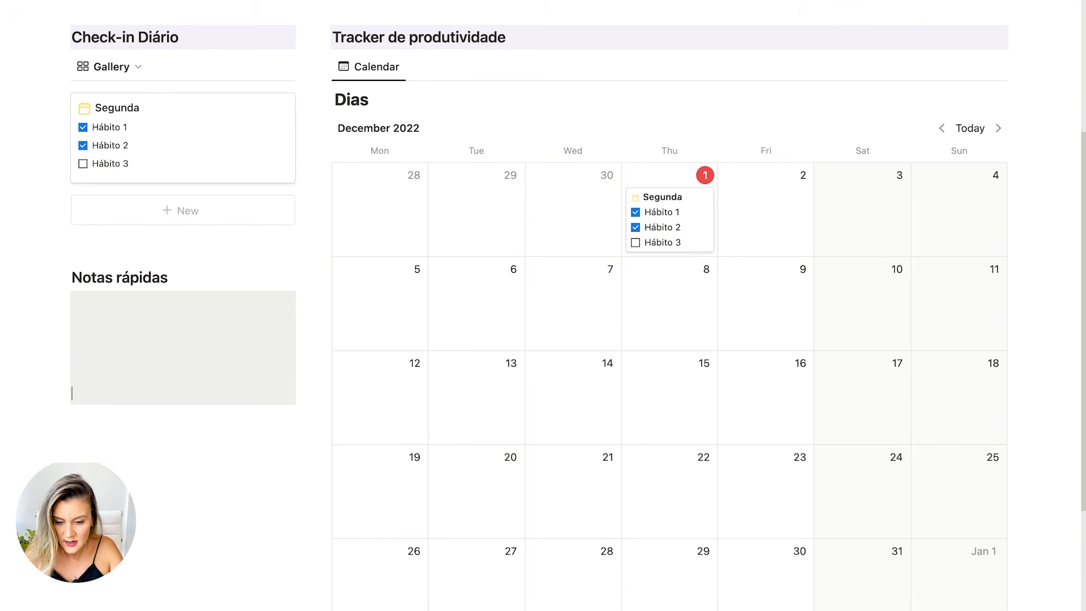
pyautogui.hotkey('shift', 'Return')
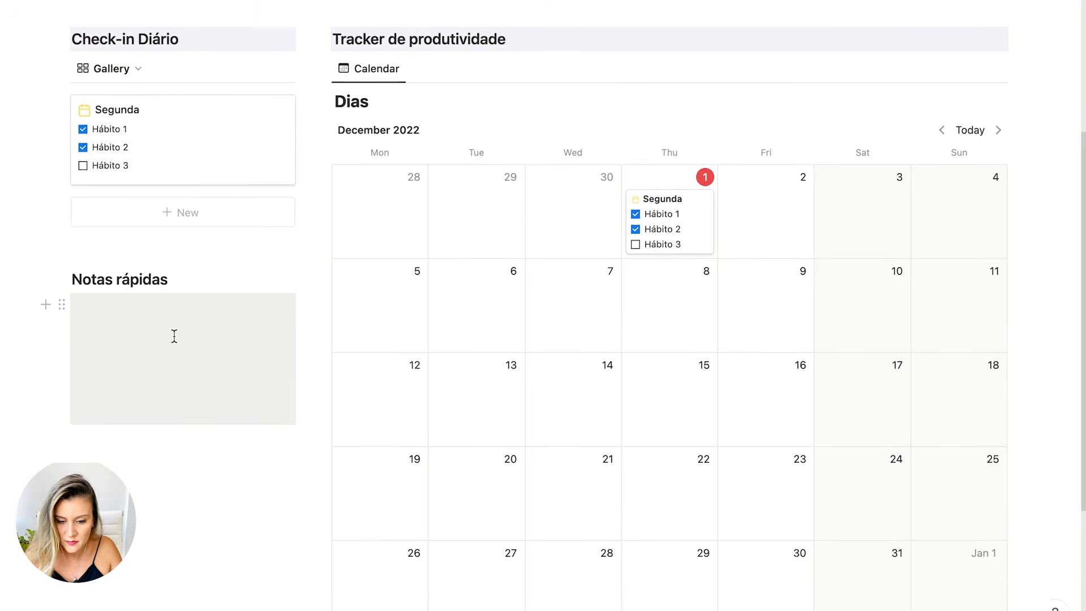
# Give the Notas rápidas heading the same shaded background as the other headings.
pyautogui.scroll(3, 172, 338)
pyautogui.click(65, 415)
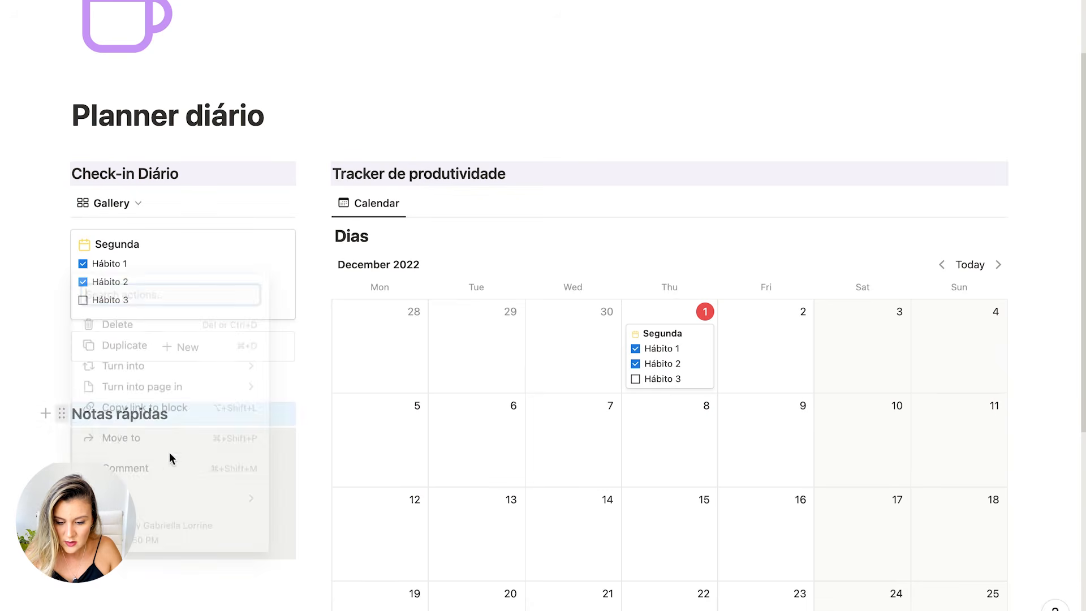
pyautogui.moveTo(170, 500)
pyautogui.click(347, 518)
pyautogui.scroll(-2, 127, 483)
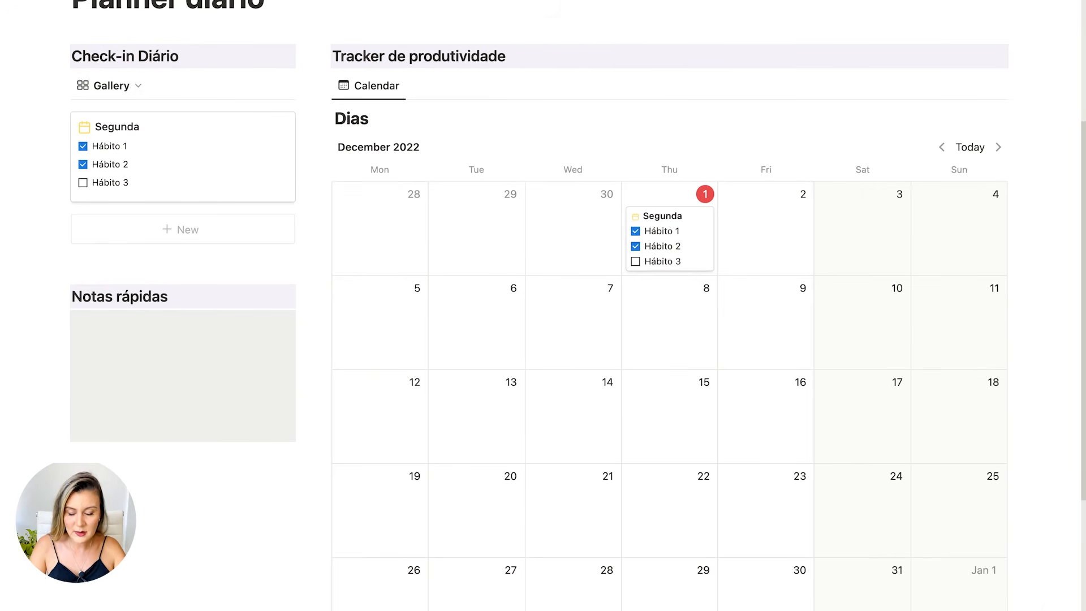
# Turn the 'Tarefas do dia' line into a small heading.
pyautogui.write('do dia')
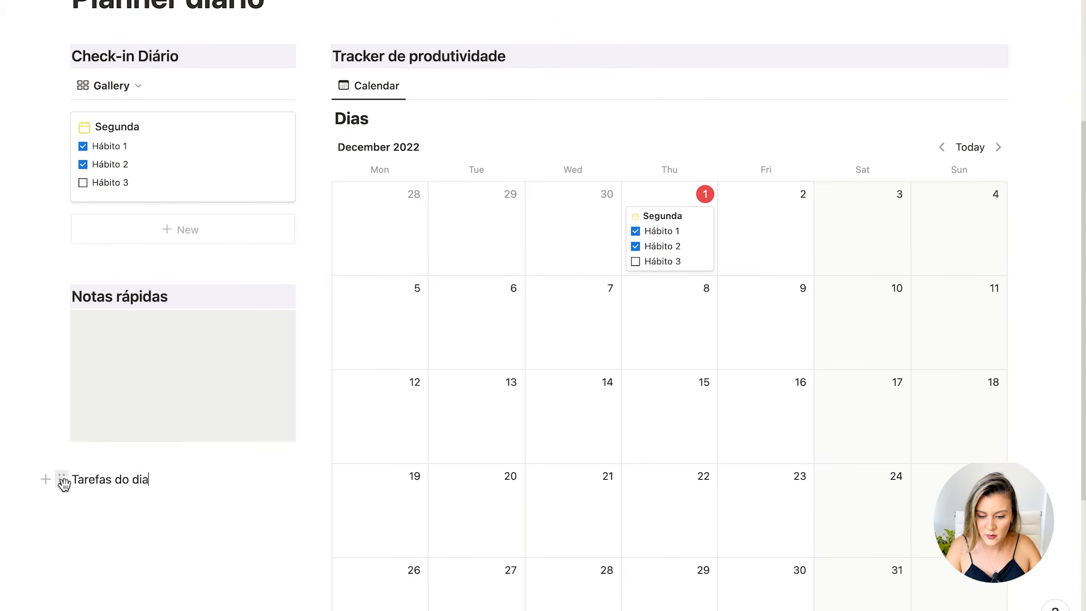
pyautogui.click(63, 480)
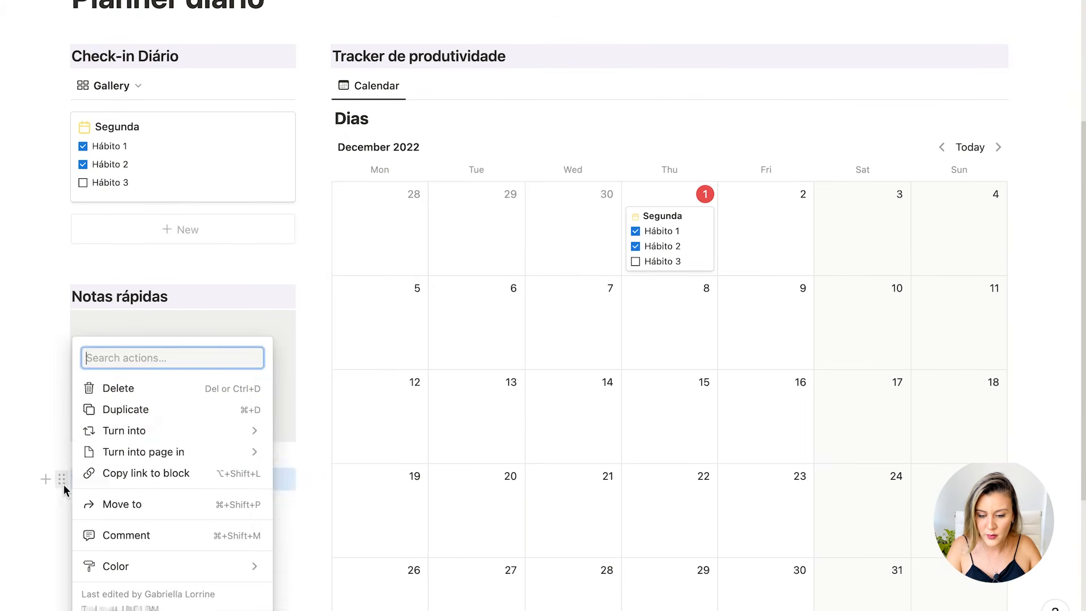
pyautogui.moveTo(130, 431)
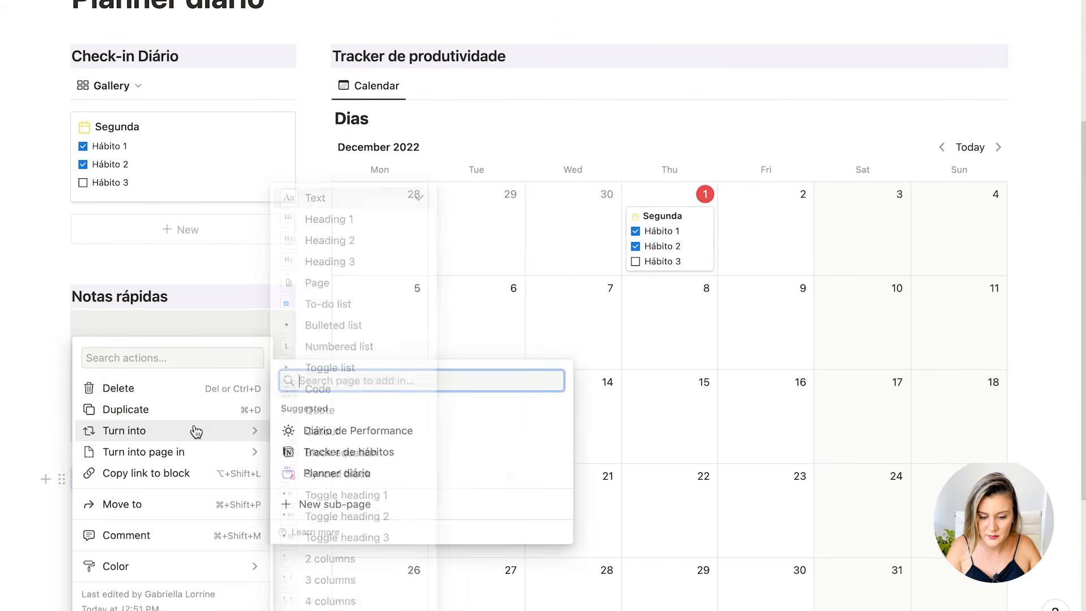
pyautogui.click(340, 262)
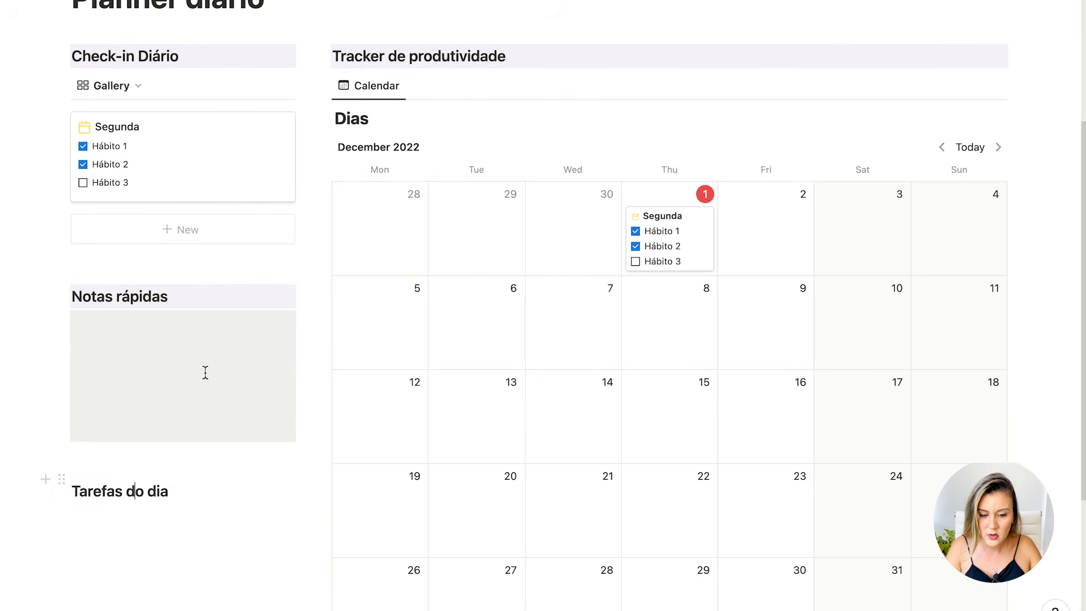
# Copy the link to the Tarefas database from the Segunda entry.
pyautogui.click(197, 165)
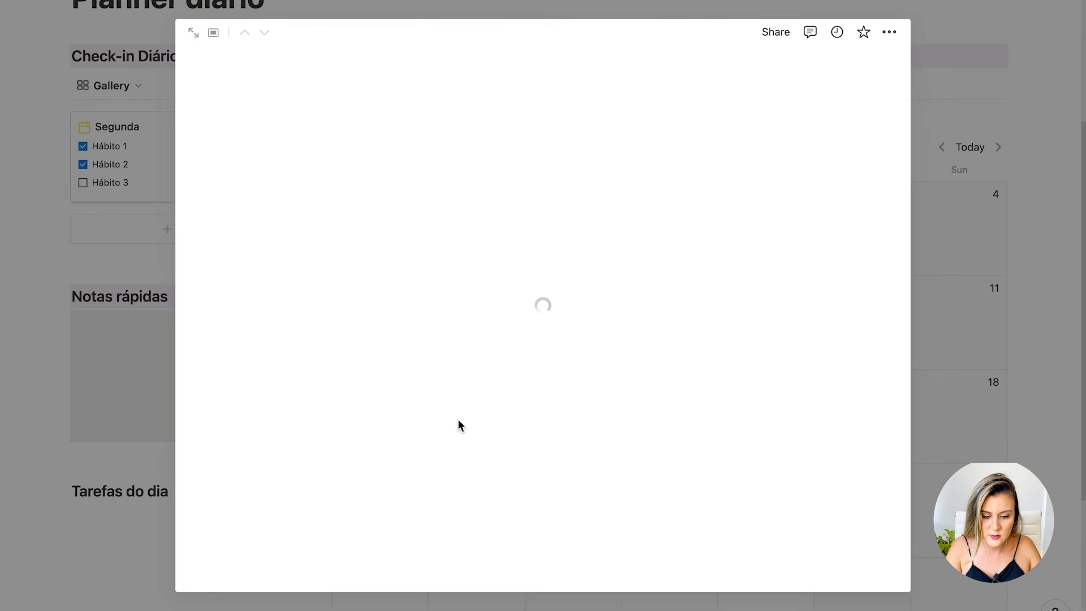
pyautogui.scroll(-1, 454, 430)
pyautogui.scroll(-10, 456, 435)
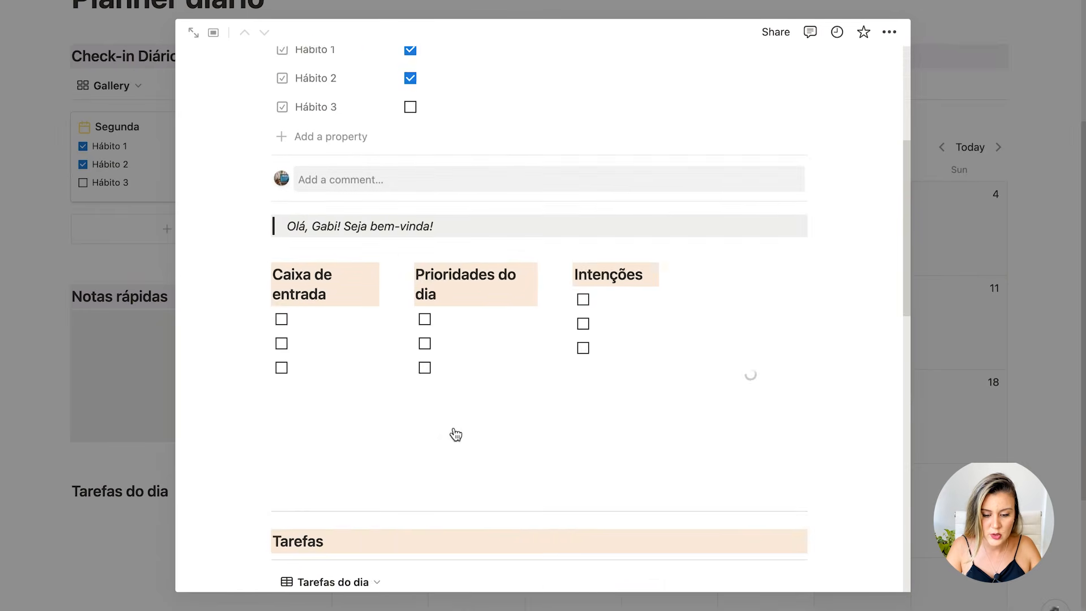
pyautogui.moveTo(269, 294)
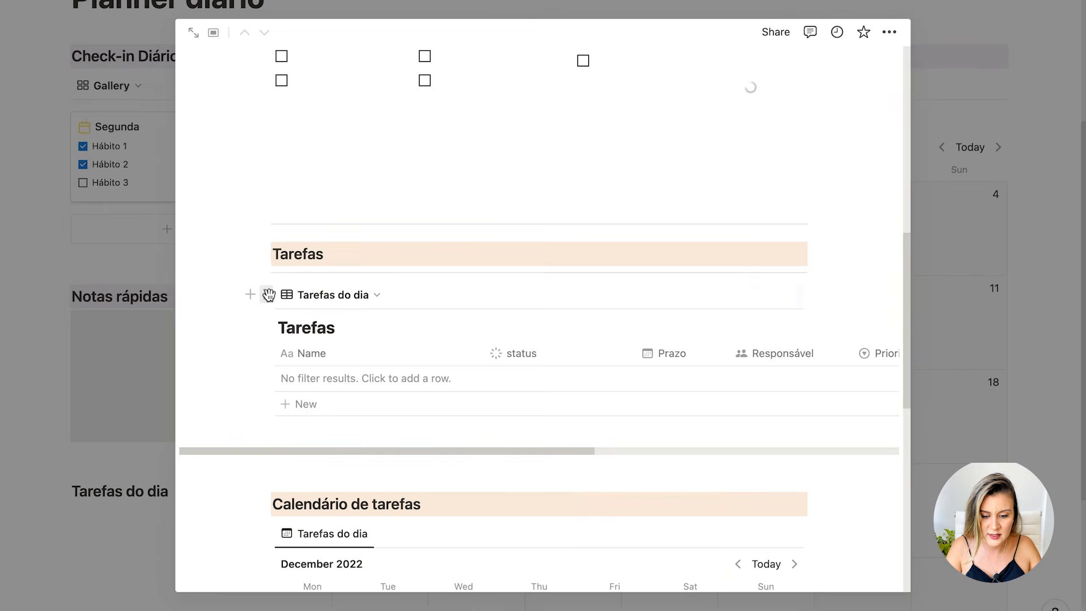
pyautogui.click(266, 294)
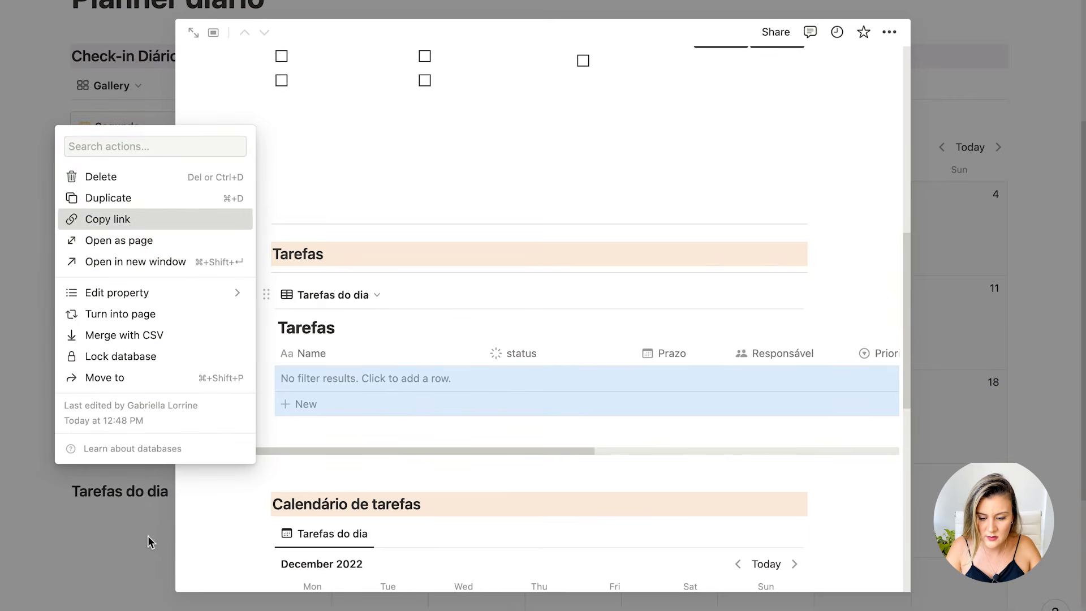
pyautogui.press('Return')
# Paste the Tarefas database link on the empty line under Tarefas do dia.
pyautogui.click(89, 512)
pyautogui.click(84, 516)
pyautogui.hotkey('ctrl', 'v')
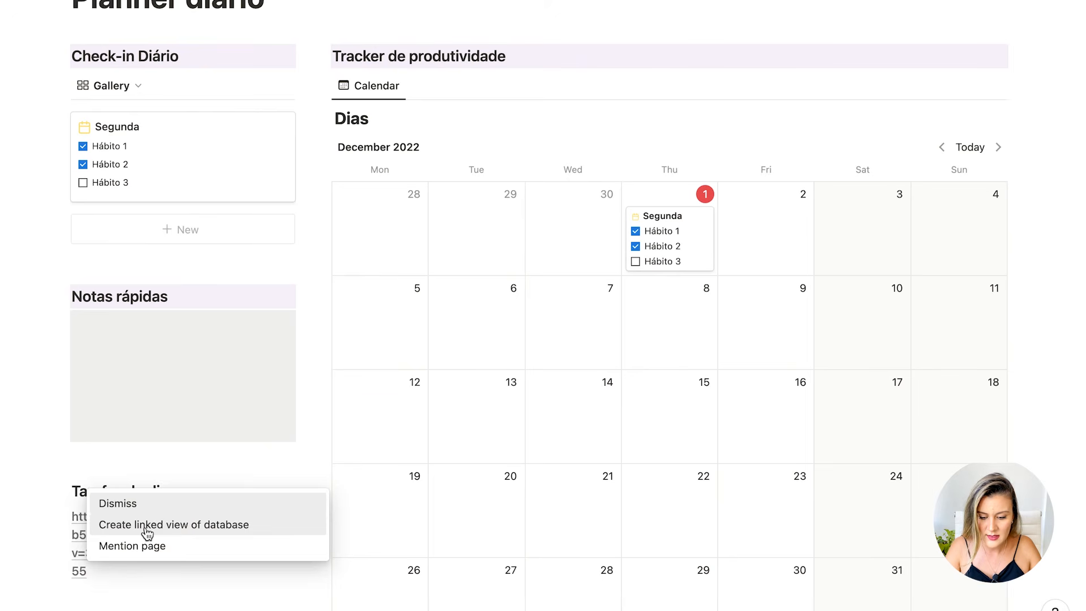
# Create a linked view from the Tarefas vencidas view and hide its database title.
pyautogui.click(146, 527)
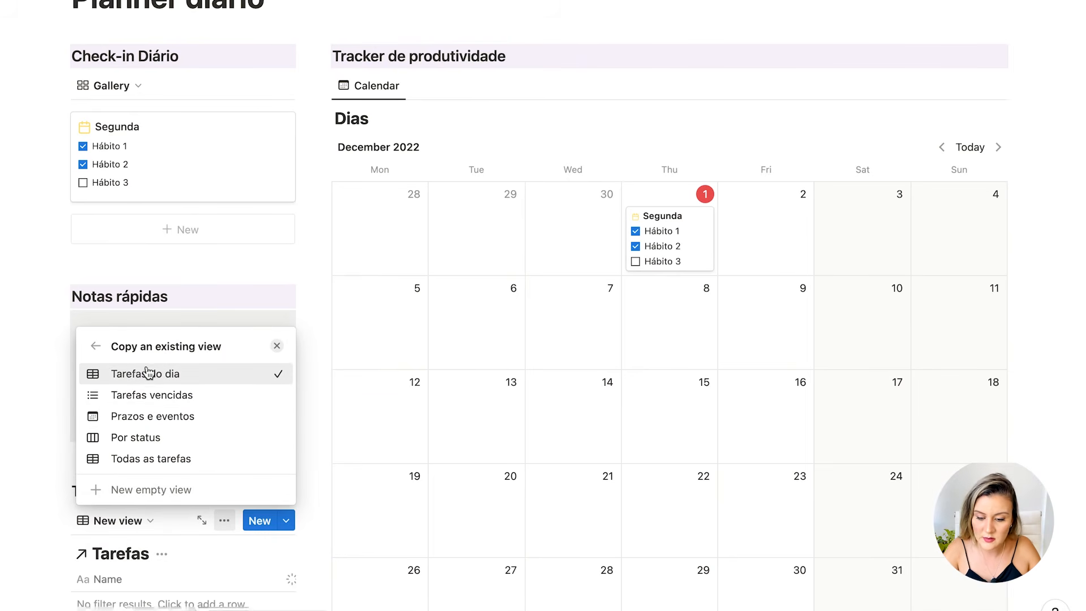
pyautogui.click(40, 408)
pyautogui.click(230, 520)
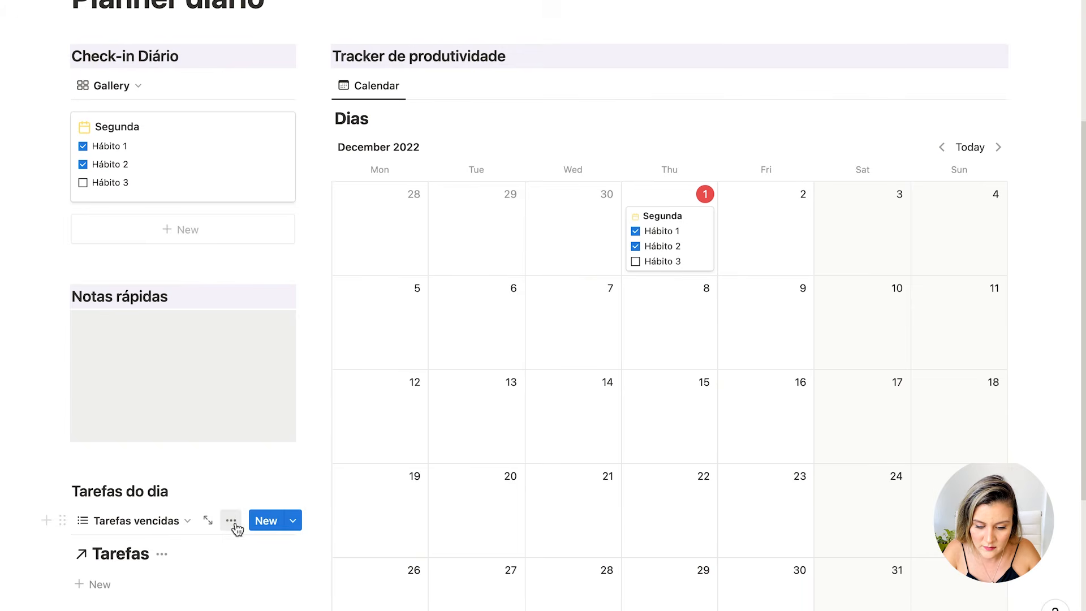
pyautogui.click(243, 316)
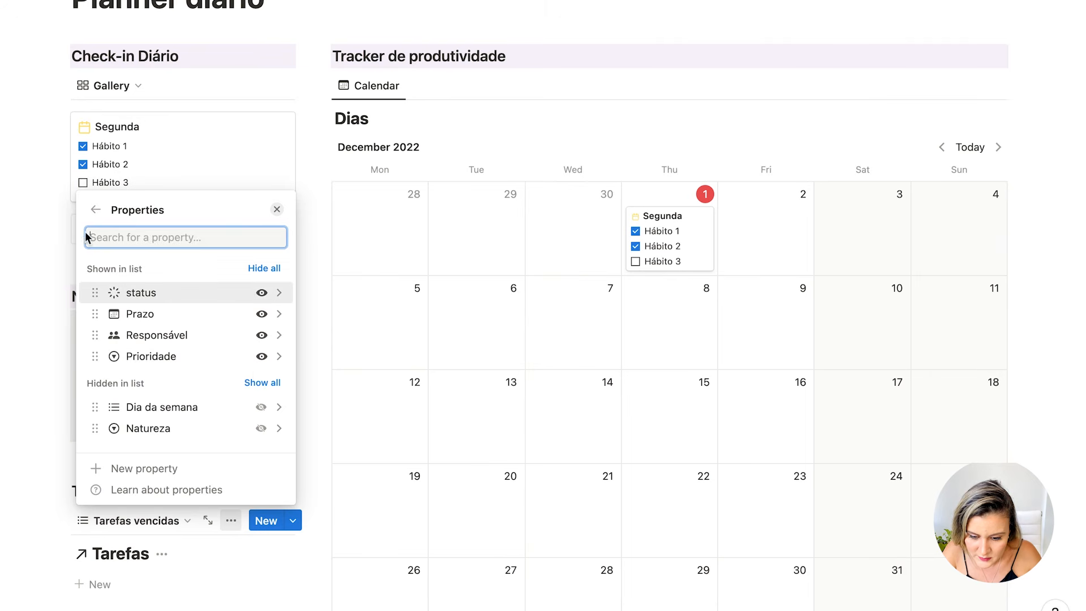
pyautogui.click(95, 209)
pyautogui.click(268, 265)
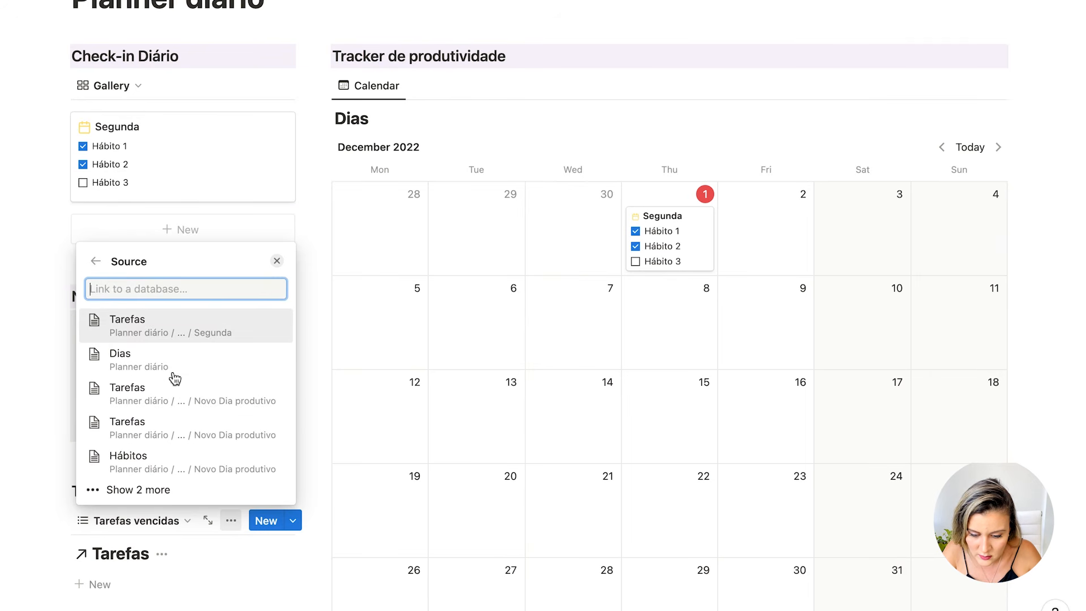
pyautogui.click(93, 260)
pyautogui.click(255, 279)
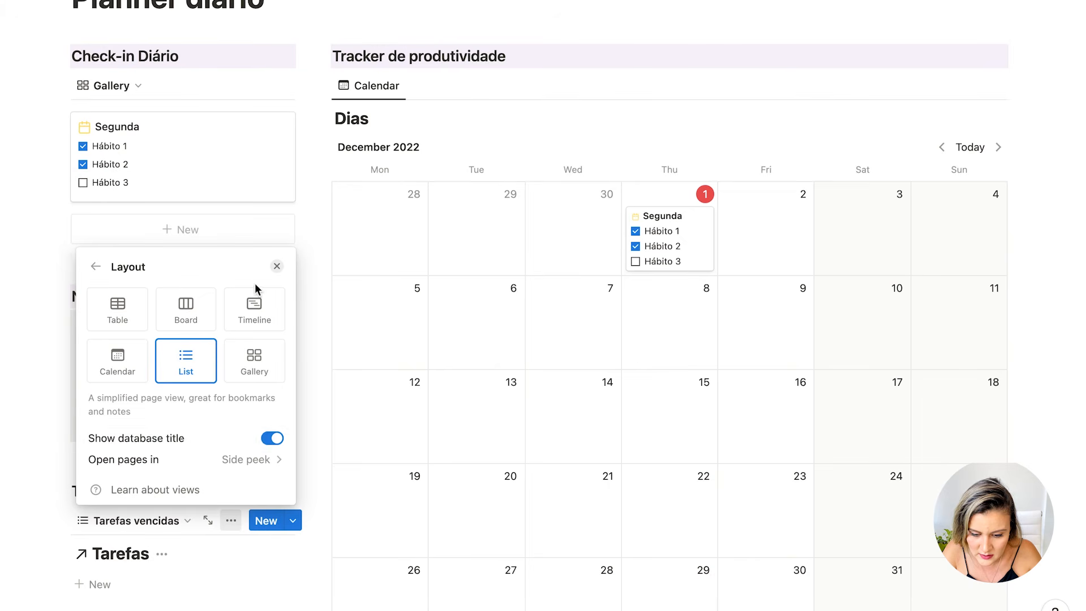
pyautogui.click(272, 438)
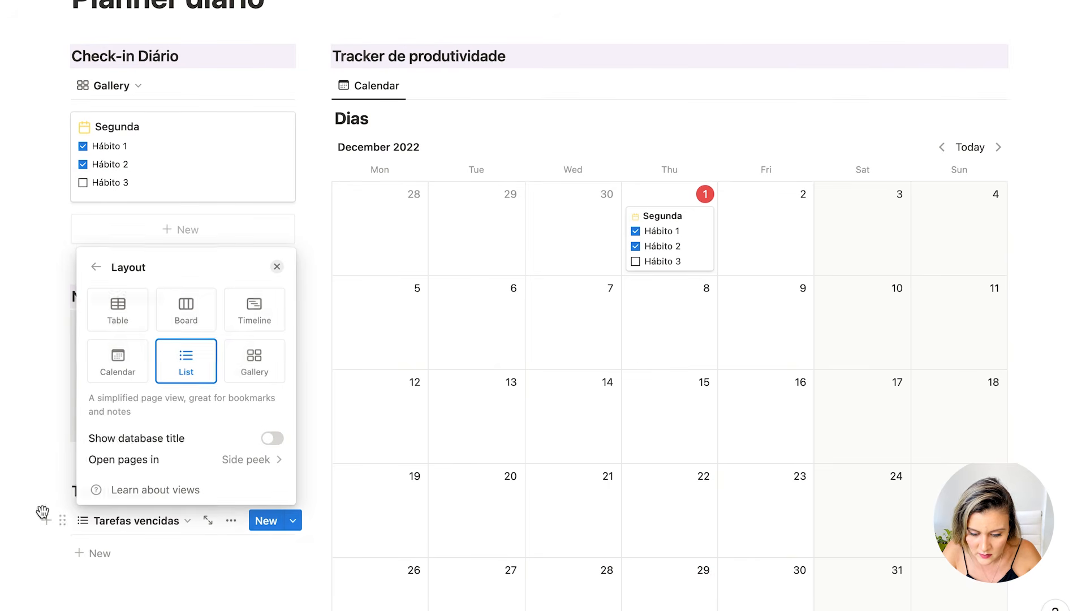
pyautogui.click(41, 511)
# Shade the Tarefas do dia heading background to match the other headings.
pyautogui.scroll(-1, 85, 548)
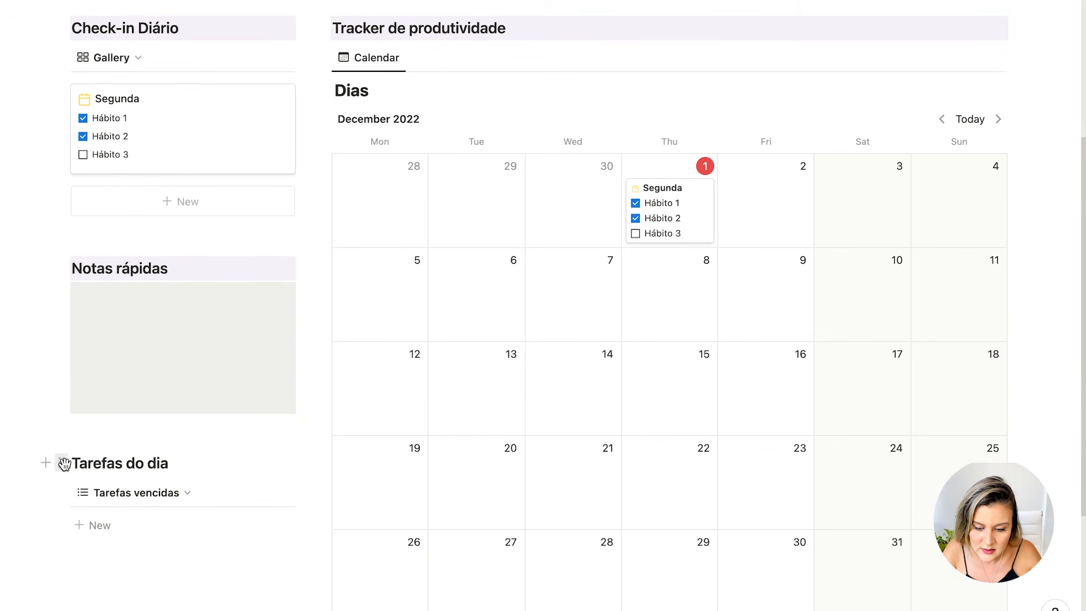
pyautogui.click(62, 463)
pyautogui.moveTo(259, 424)
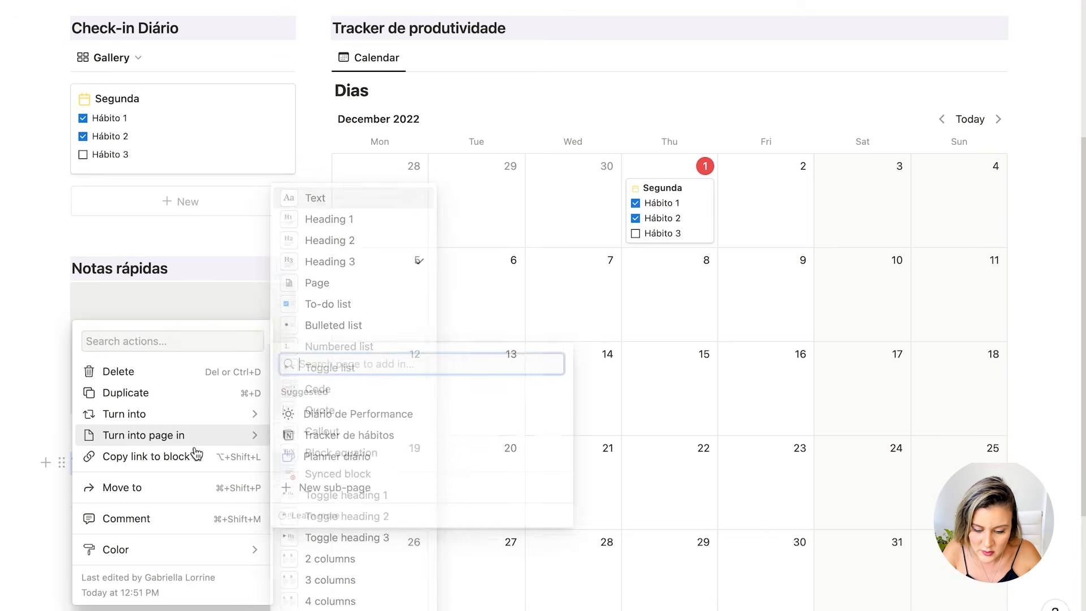
pyautogui.moveTo(82, 552)
pyautogui.click(316, 540)
pyautogui.scroll(-3, 131, 496)
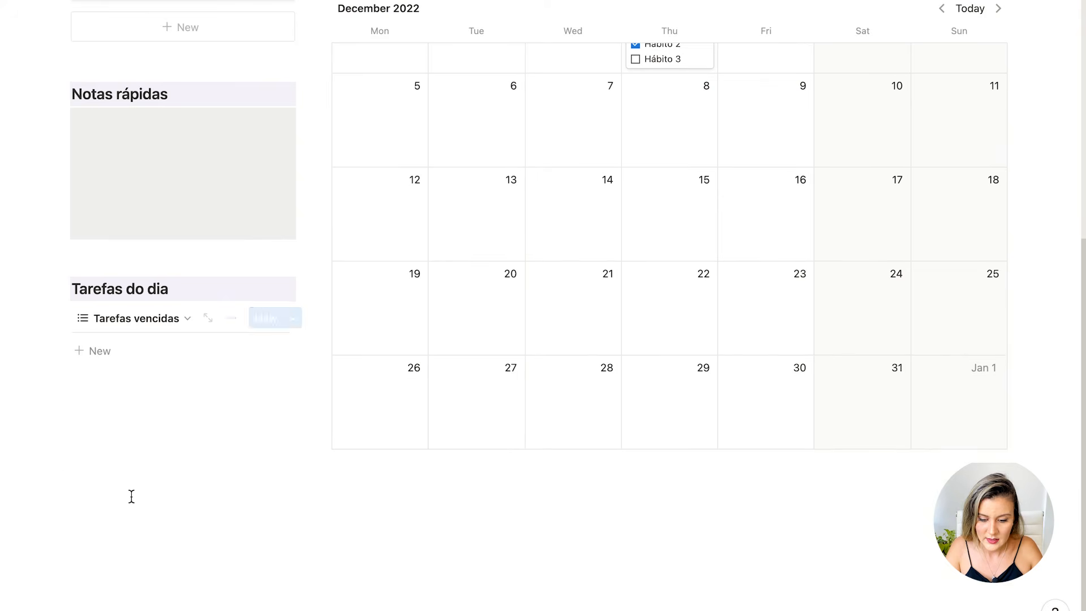
# Add tasks 'Tarefa 1' and 'Tarefa 2' as new rows in the linked Tarefas list.
pyautogui.click(100, 355)
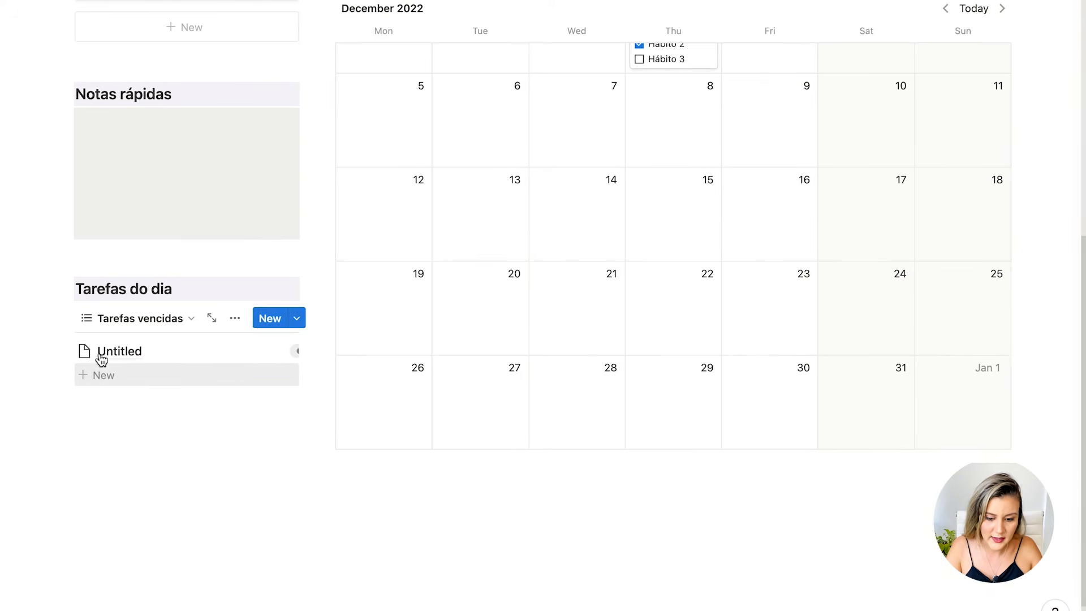
pyautogui.write('Tarefa 1')
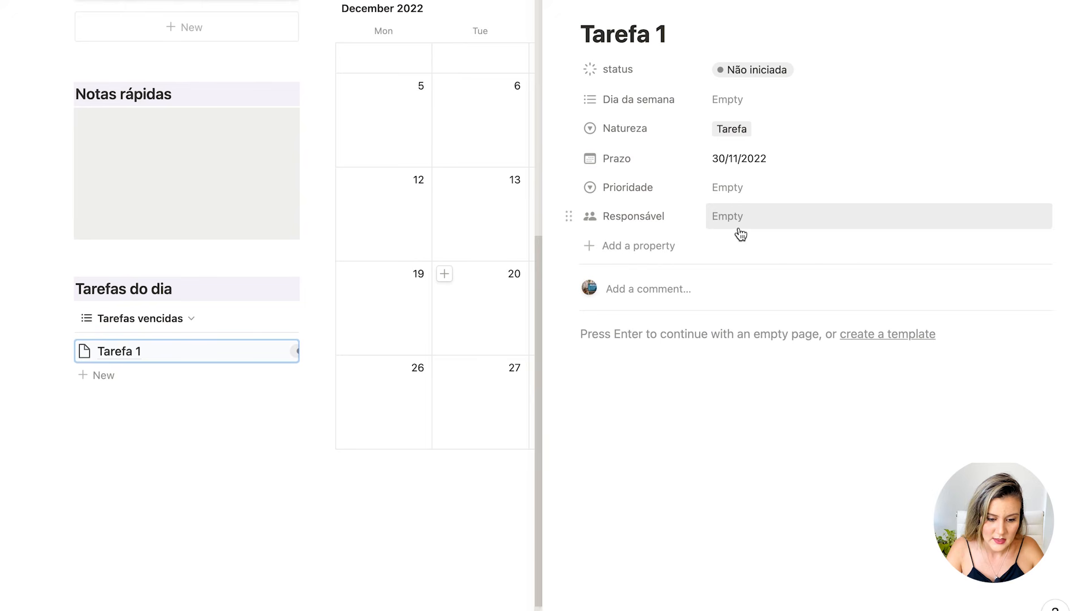
pyautogui.click(105, 377)
pyautogui.write('Tarefa 2')
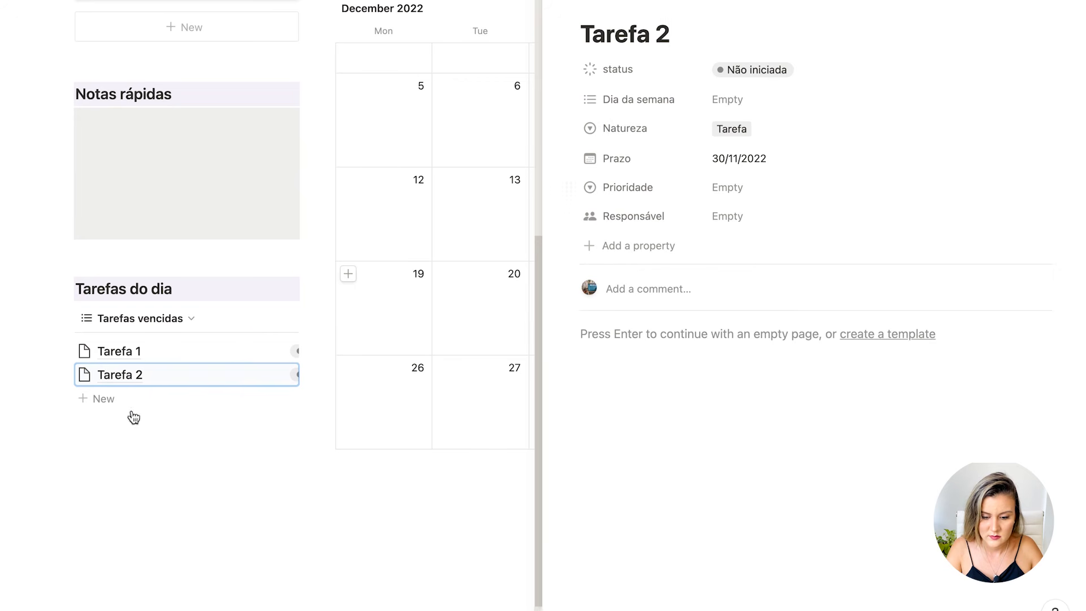
pyautogui.click(236, 324)
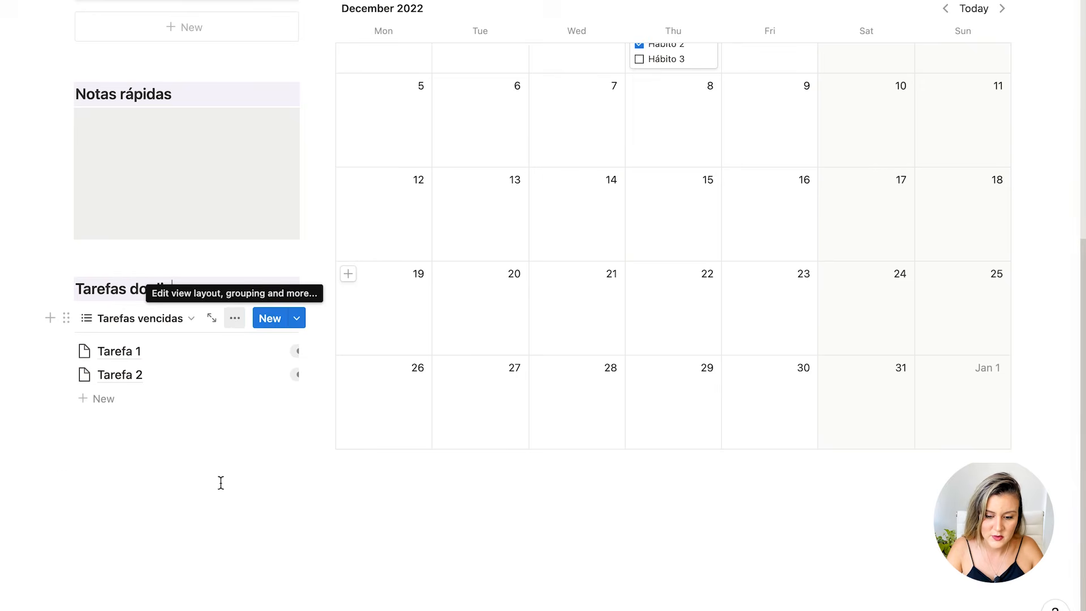
pyautogui.scroll(3, 221, 482)
# Drag the Tarefas do dia heading and task list above Notas rápidas, right under the gallery.
pyautogui.moveTo(184, 557); pyautogui.dragTo(97, 185)
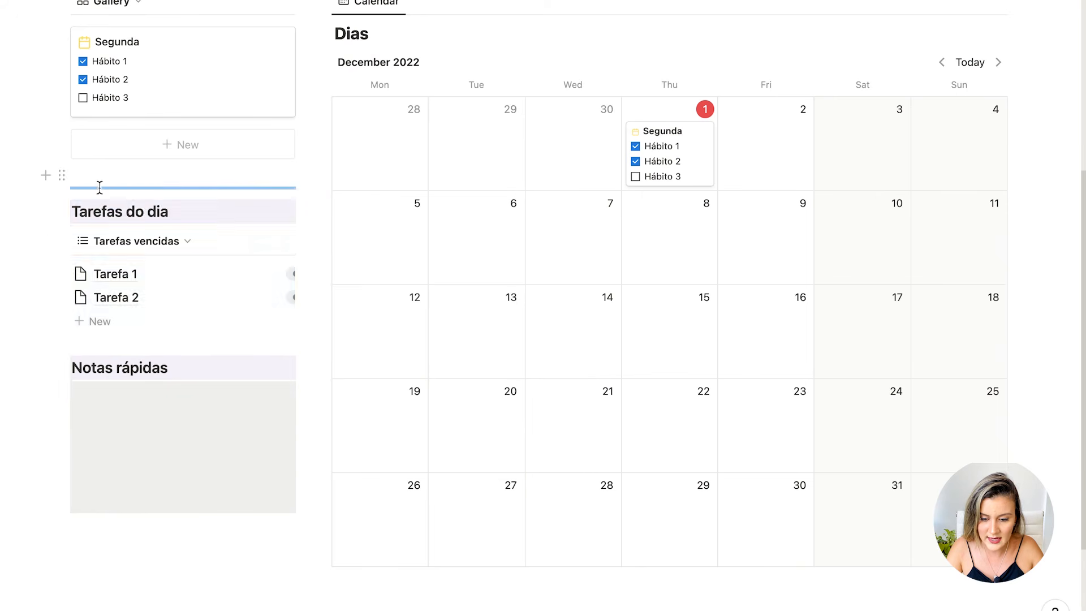
pyautogui.click(128, 540)
pyautogui.scroll(1, 127, 541)
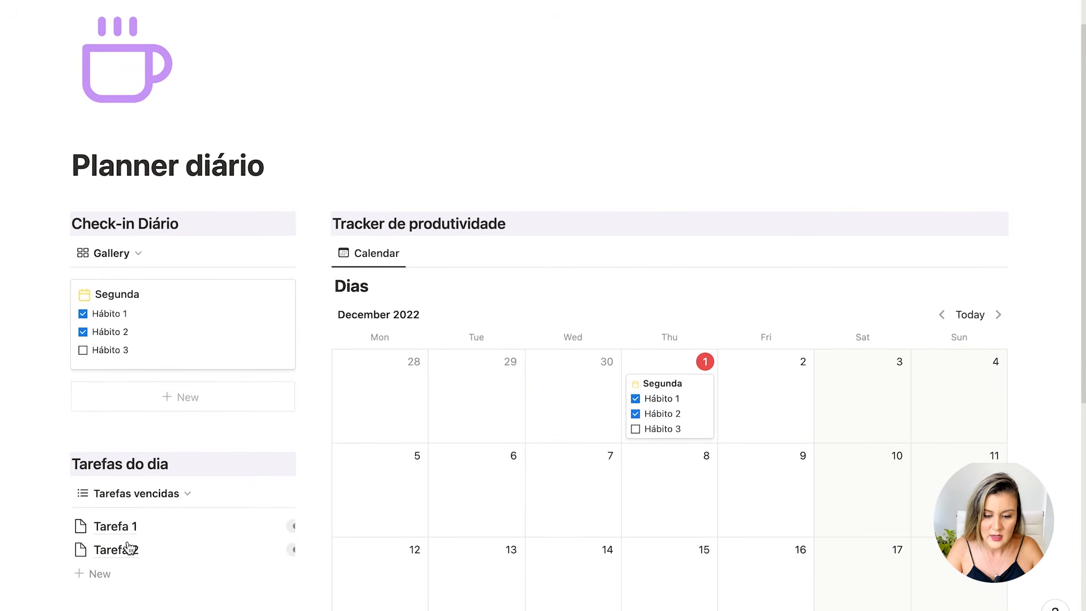
pyautogui.scroll(-2, 353, 534)
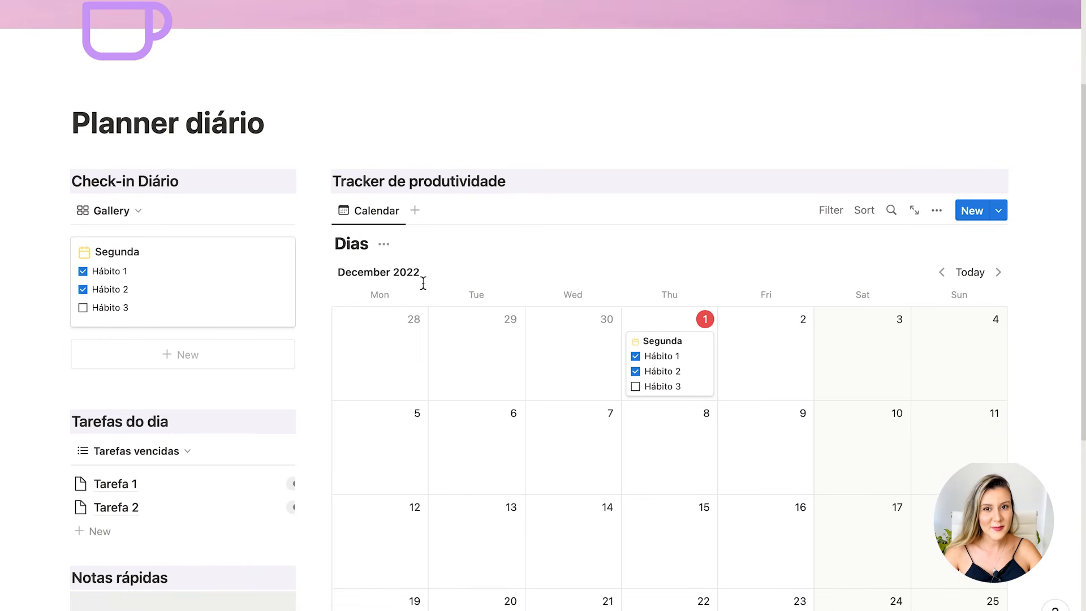
pyautogui.scroll(3, 423, 283)
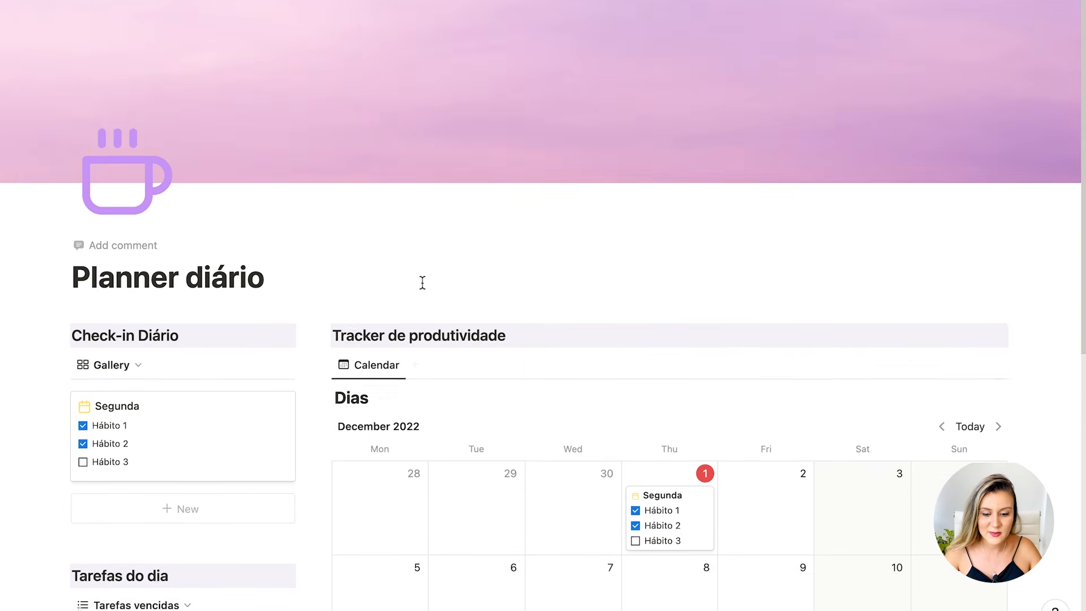
pyautogui.scroll(-6, 419, 286)
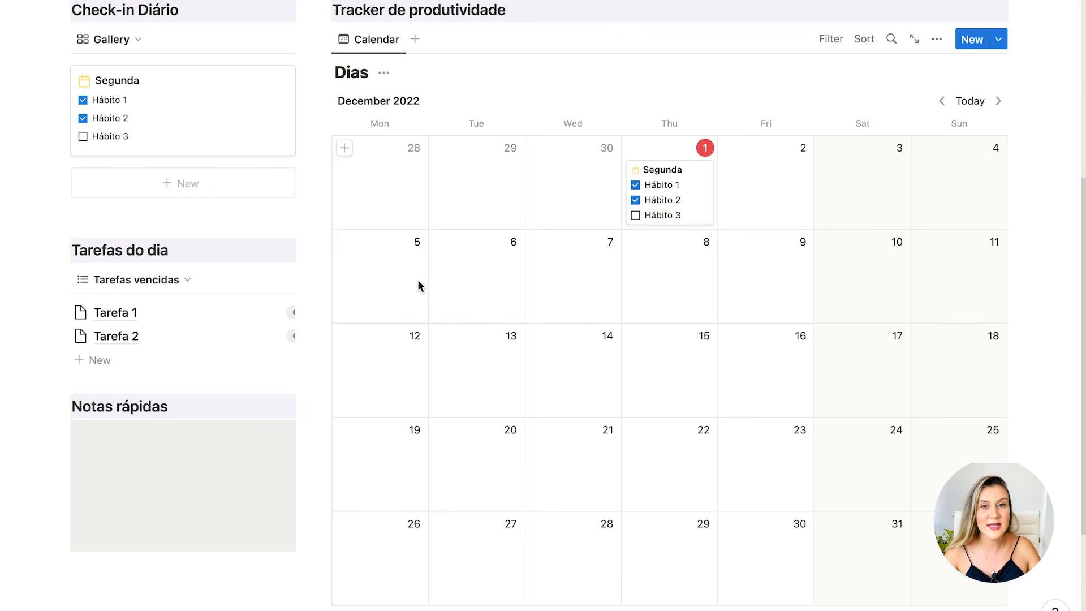